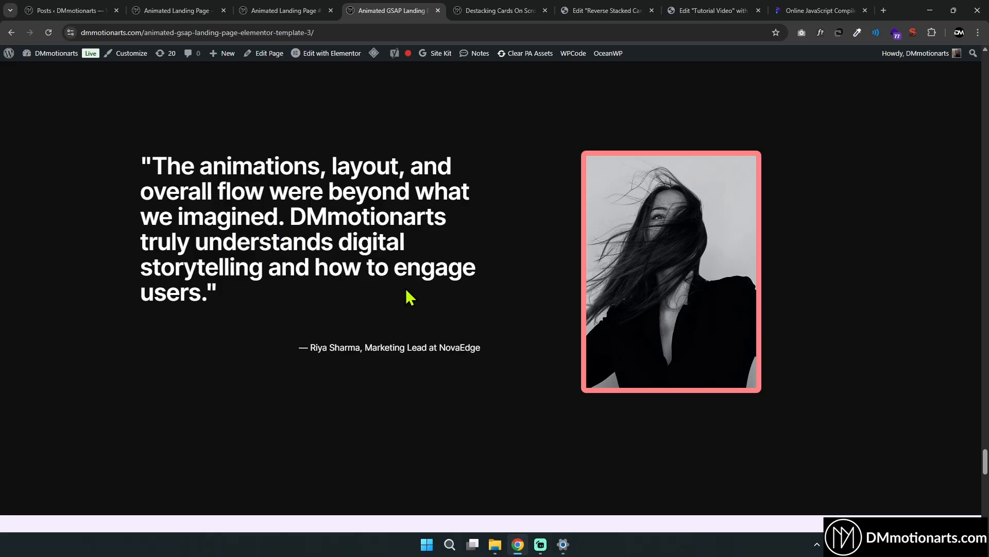
# Examine how the stacked testimonial cards destack and restack on the desktop landing page
pyautogui.scroll(3, 406, 289)
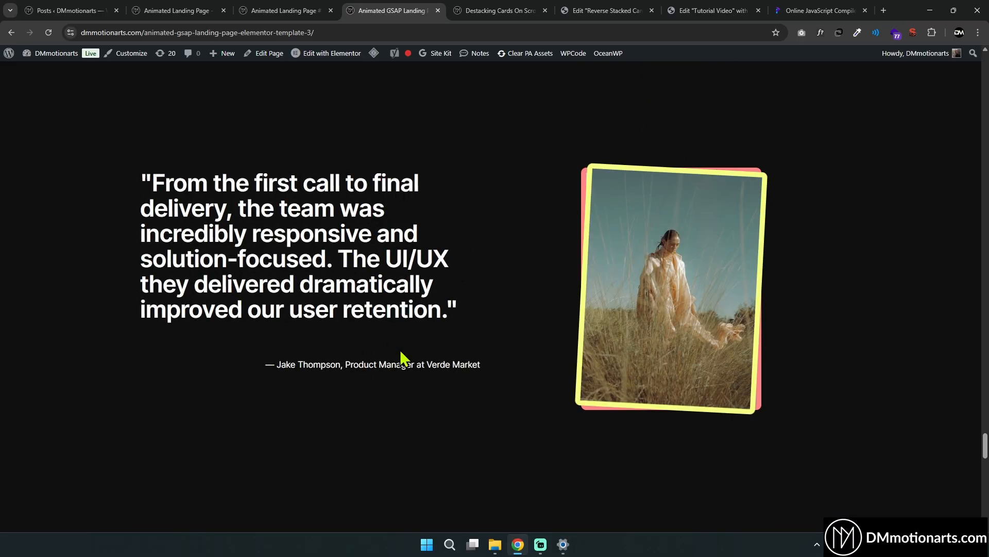
pyautogui.scroll(10, 402, 357)
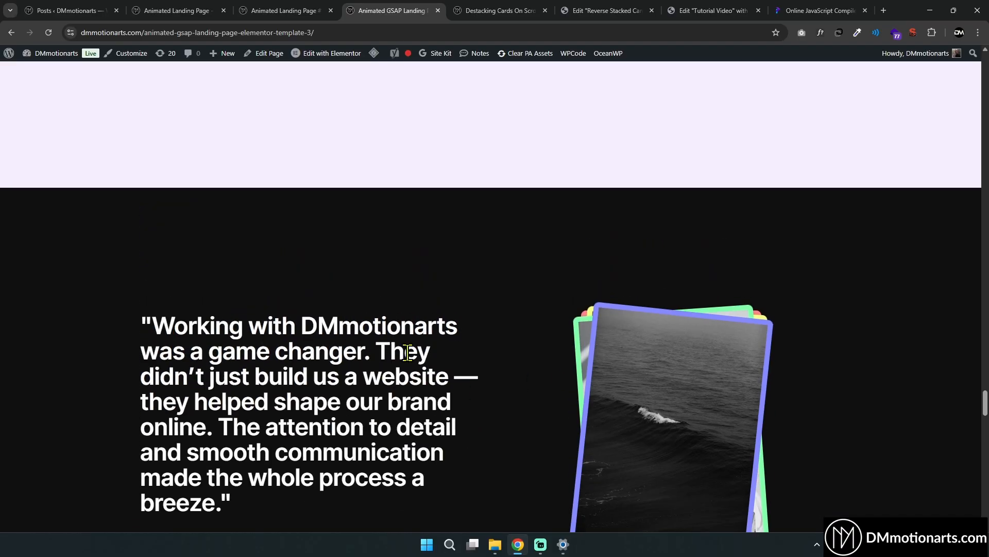
pyautogui.scroll(-3, 407, 352)
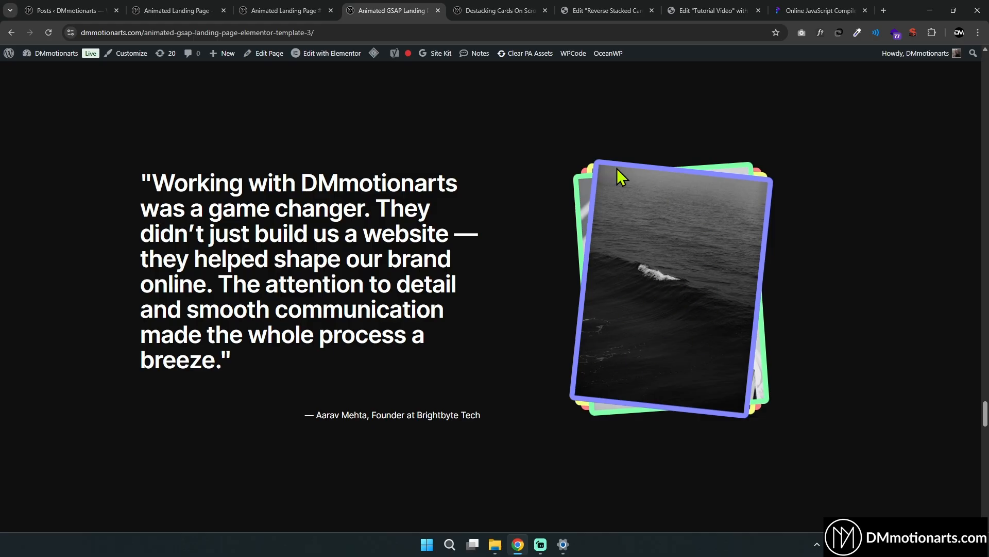
pyautogui.scroll(-3, 490, 297)
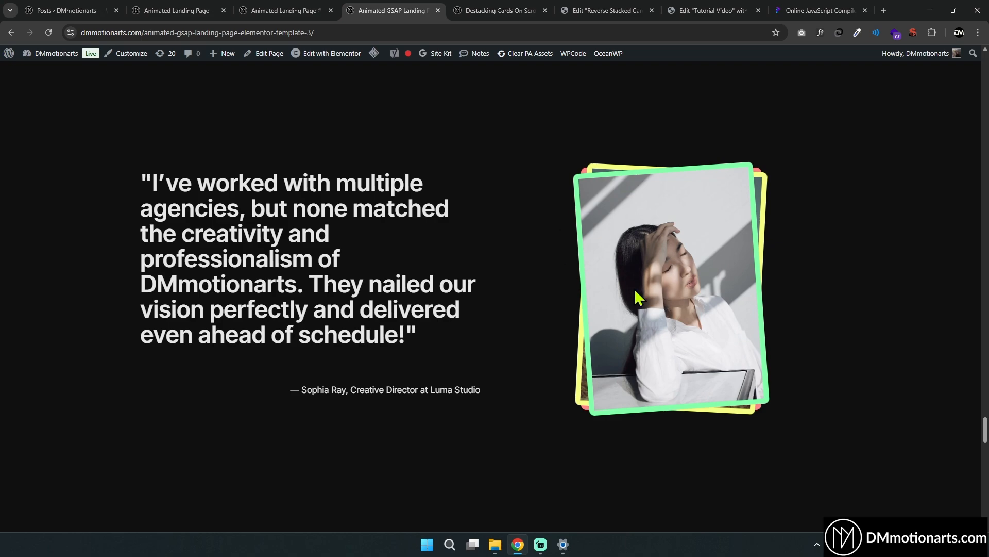
pyautogui.scroll(-5, 670, 277)
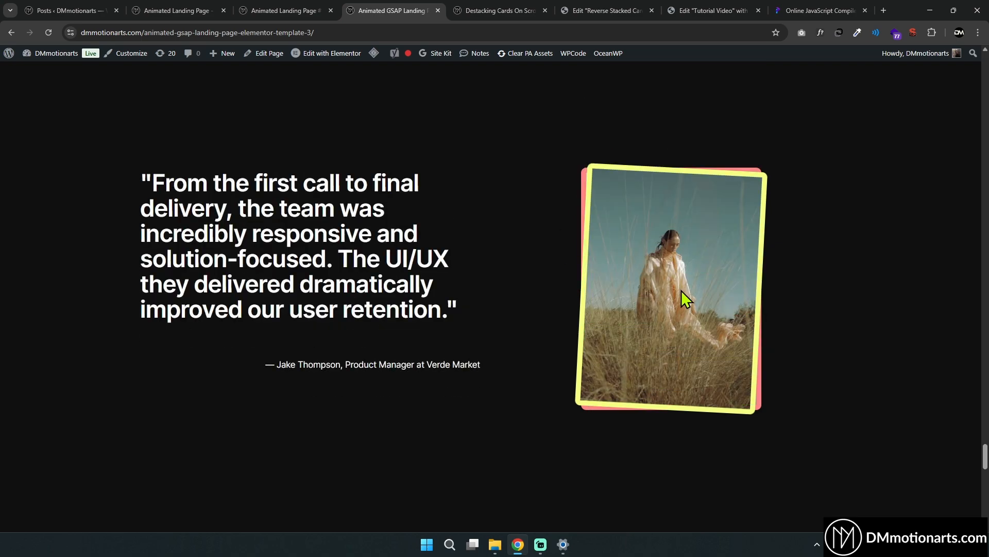
# Reload the landing page in responsive device view and check the testimonial cards at 668 px width, shortening the viewport to 1302 px
pyautogui.hotkey('ctrl', 'shift', 'i')
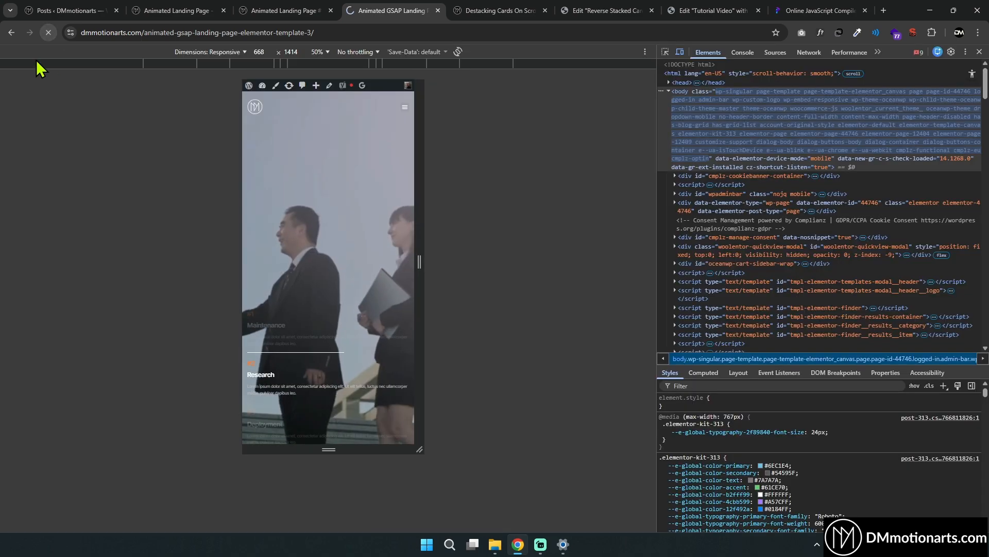
pyautogui.click(48, 33)
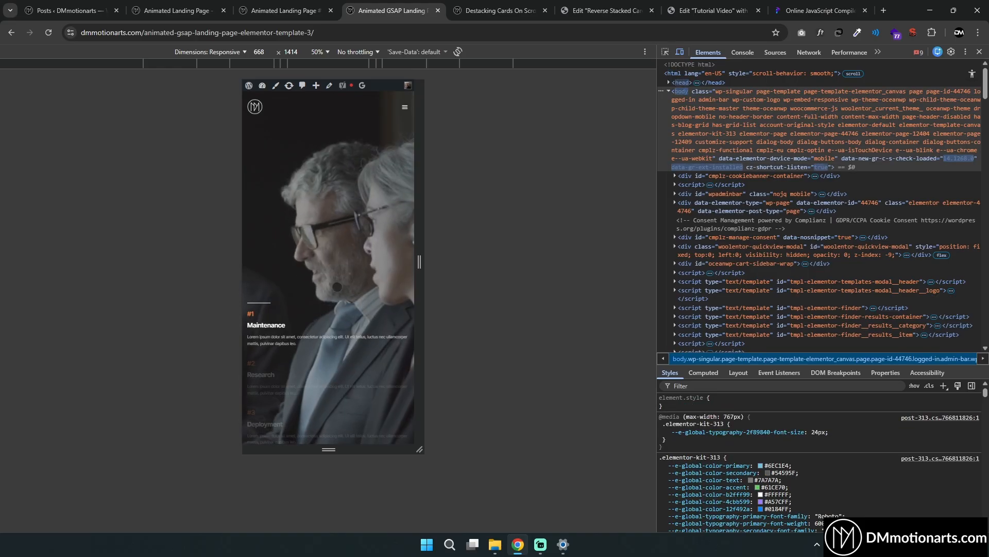
pyautogui.scroll(-6, 343, 230)
pyautogui.scroll(-10, 346, 227)
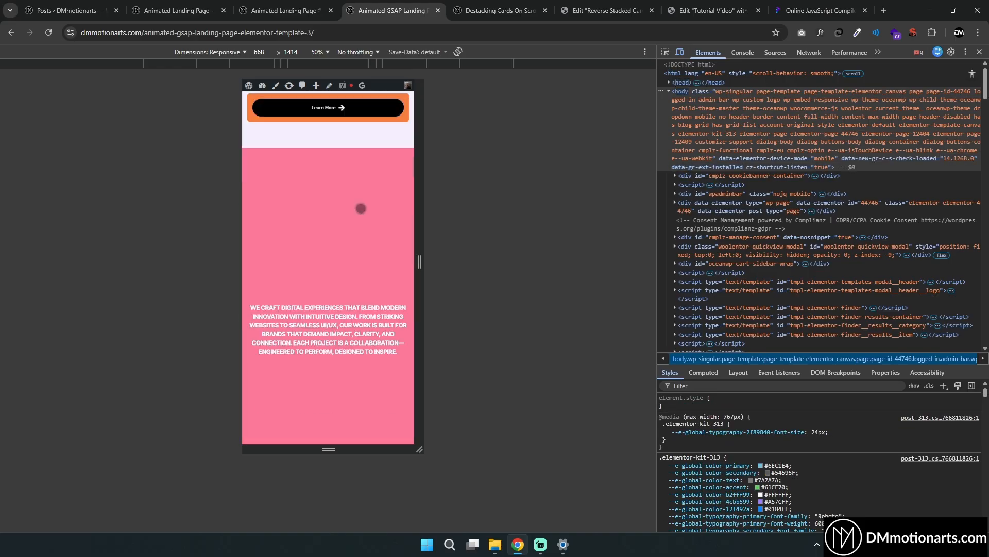
pyautogui.scroll(-10, 359, 237)
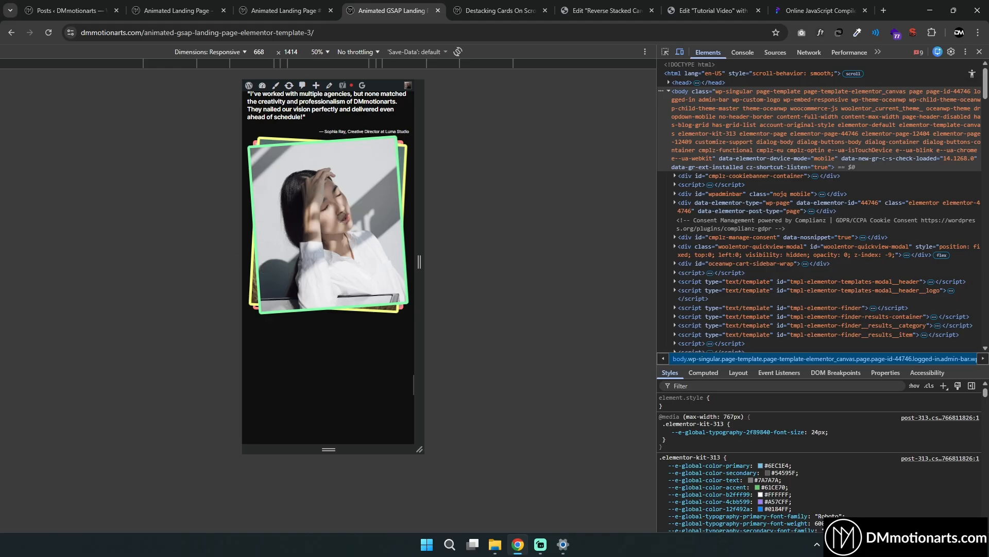
pyautogui.moveTo(338, 450); pyautogui.dragTo(361, 426)
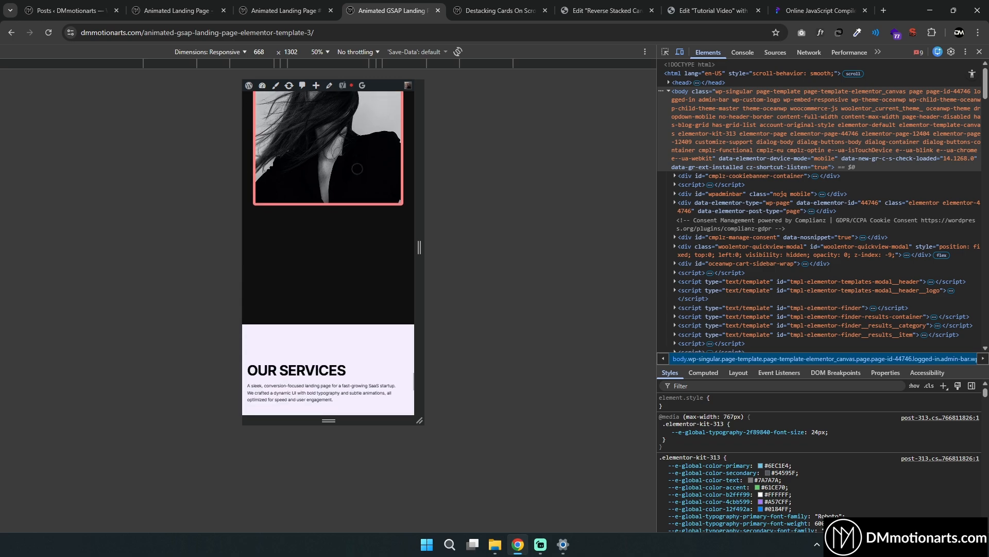
# Return to the desktop view and go through the testimonial stack card by card, from the first quote to the last
pyautogui.hotkey('ctrl', 'Tab')
pyautogui.scroll(3, 414, 191)
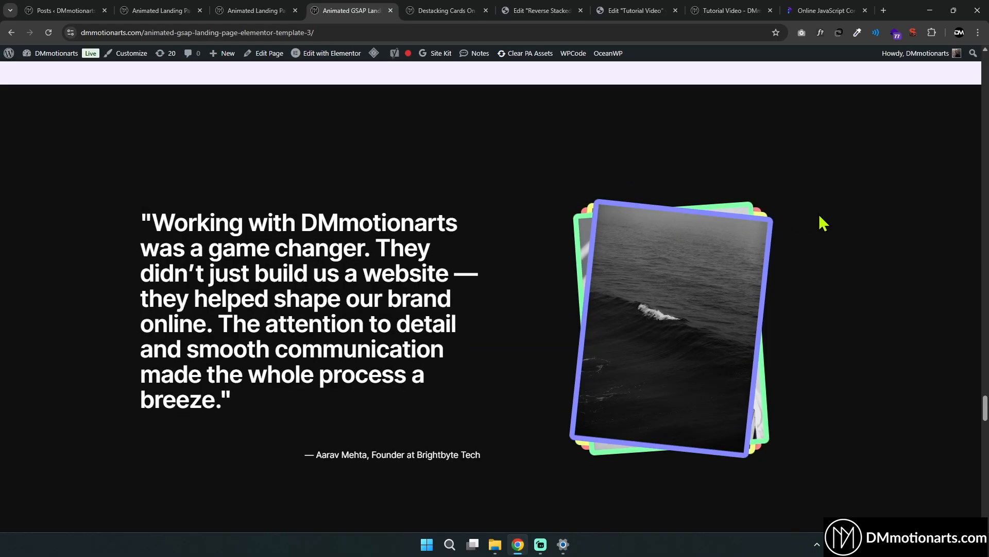
pyautogui.scroll(-1, 626, 193)
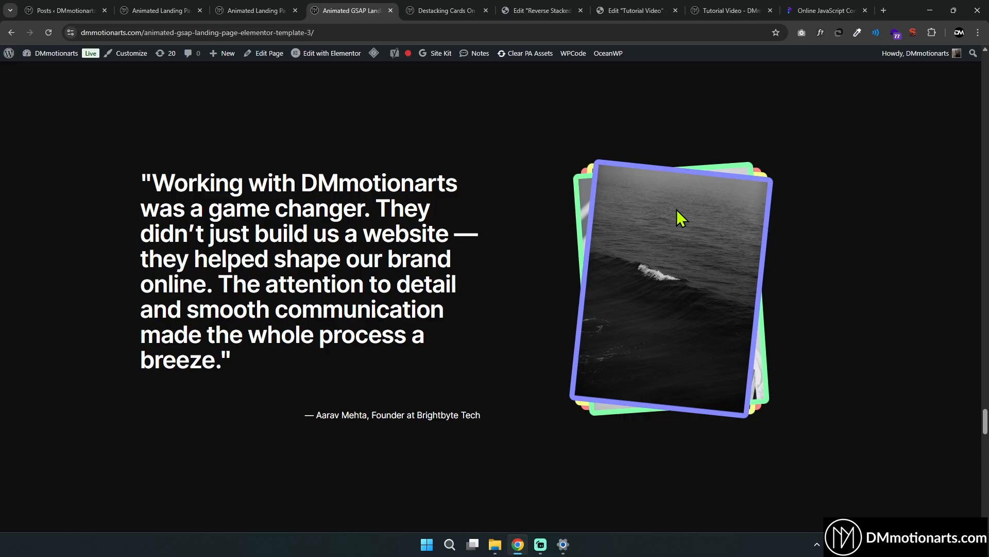
pyautogui.scroll(-1, 676, 209)
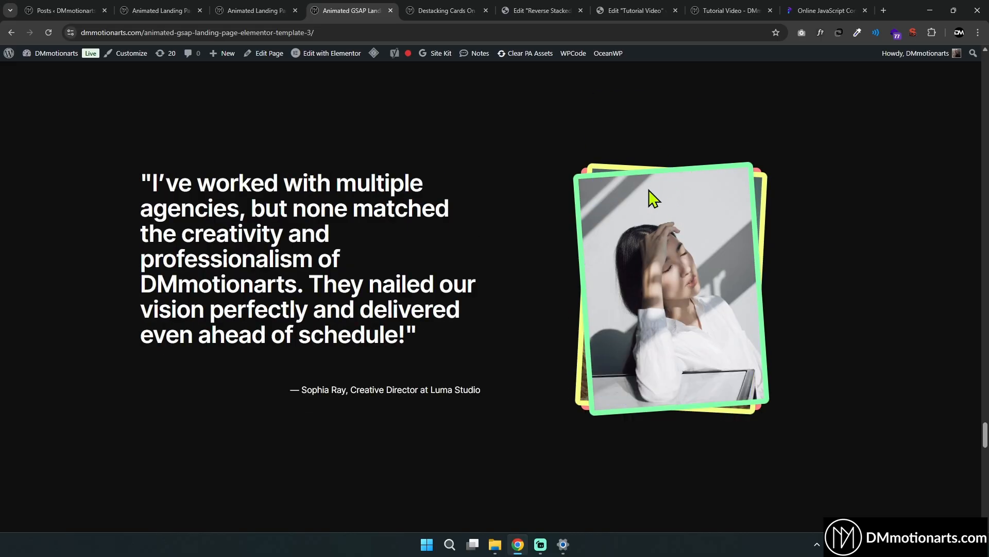
pyautogui.scroll(-1, 675, 224)
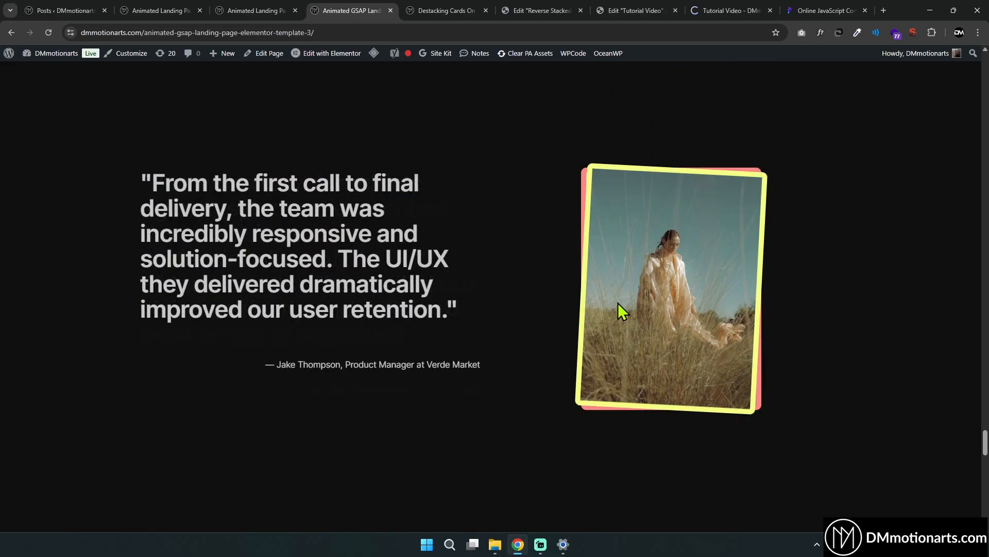
pyautogui.scroll(-2, 623, 311)
pyautogui.scroll(1, 639, 315)
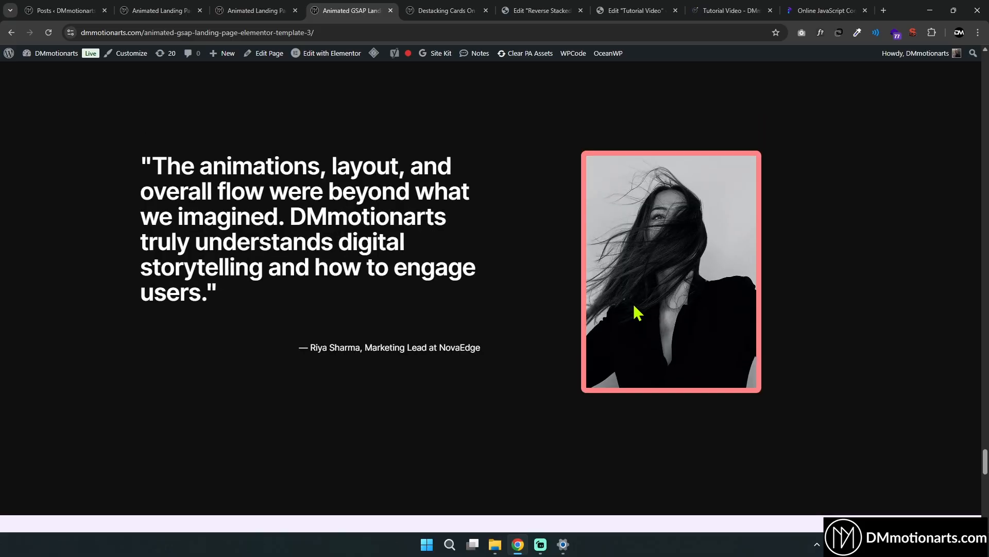
# Go back to the top of the landing page and try switching the hero slider between the Maintenance and Deployment slides
pyautogui.moveTo(985, 462); pyautogui.dragTo(982, 65)
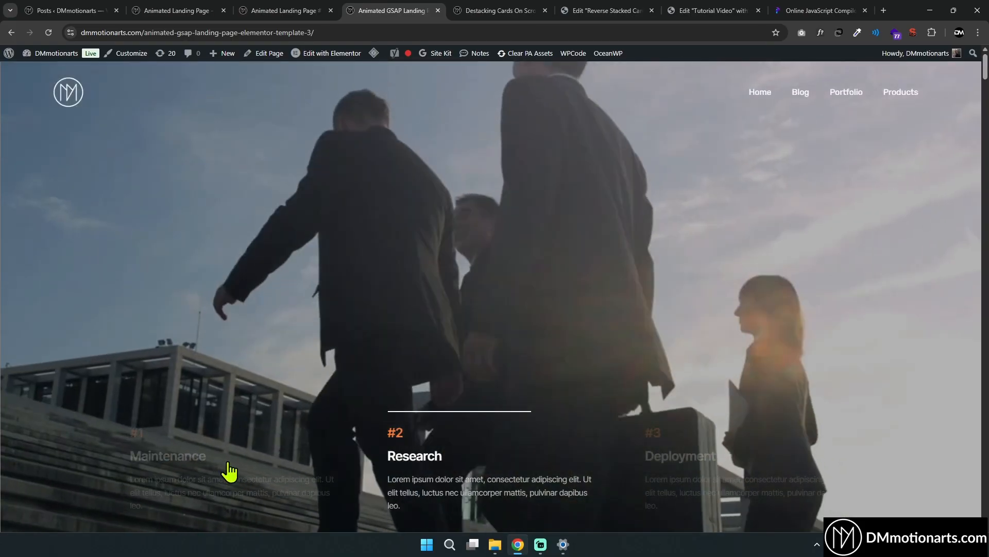
pyautogui.click(226, 465)
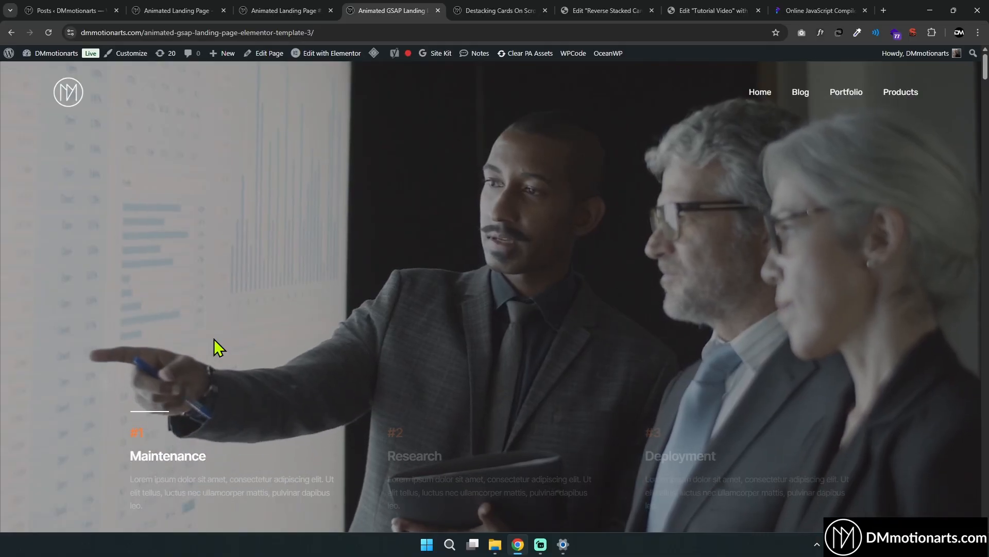
pyautogui.scroll(-5, 407, 360)
pyautogui.scroll(5, 413, 361)
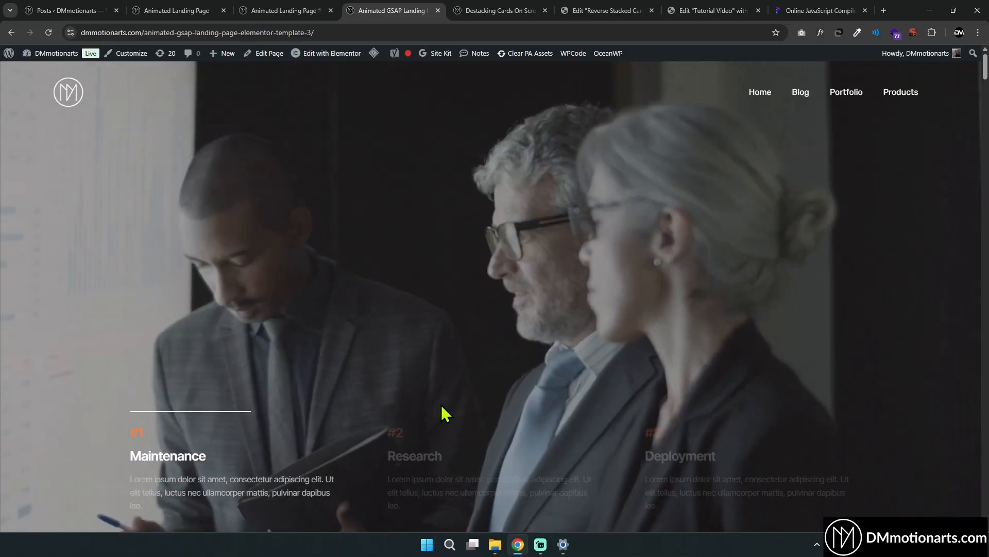
pyautogui.click(702, 446)
pyautogui.click(257, 429)
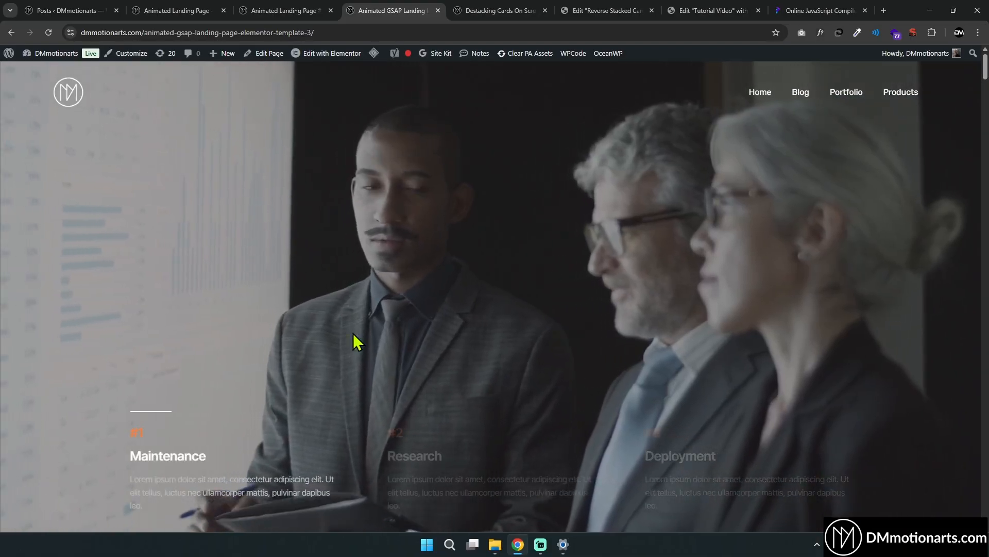
# Review the landing page sections from the hero through the service tiles and process cards to Featured Projects
pyautogui.scroll(-8, 391, 391)
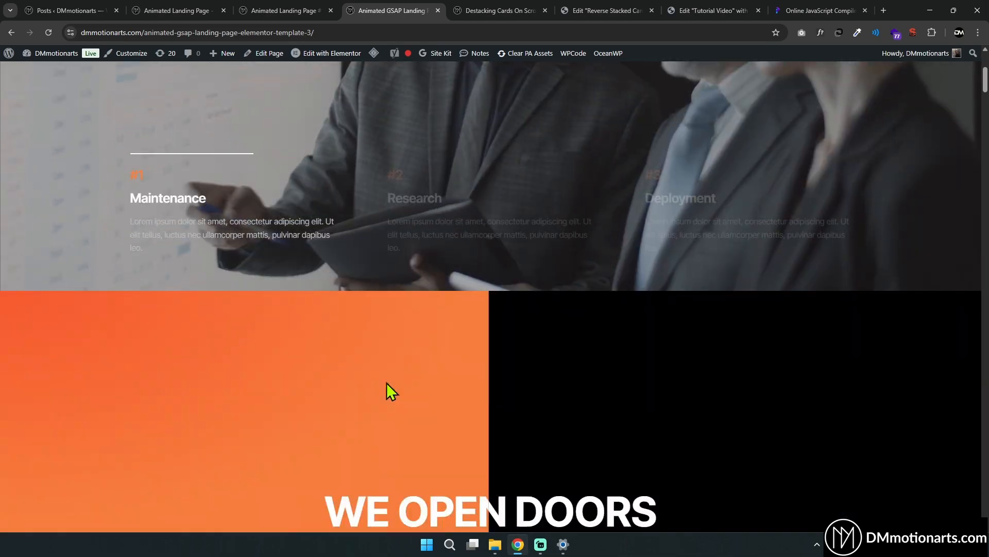
pyautogui.scroll(-10, 473, 372)
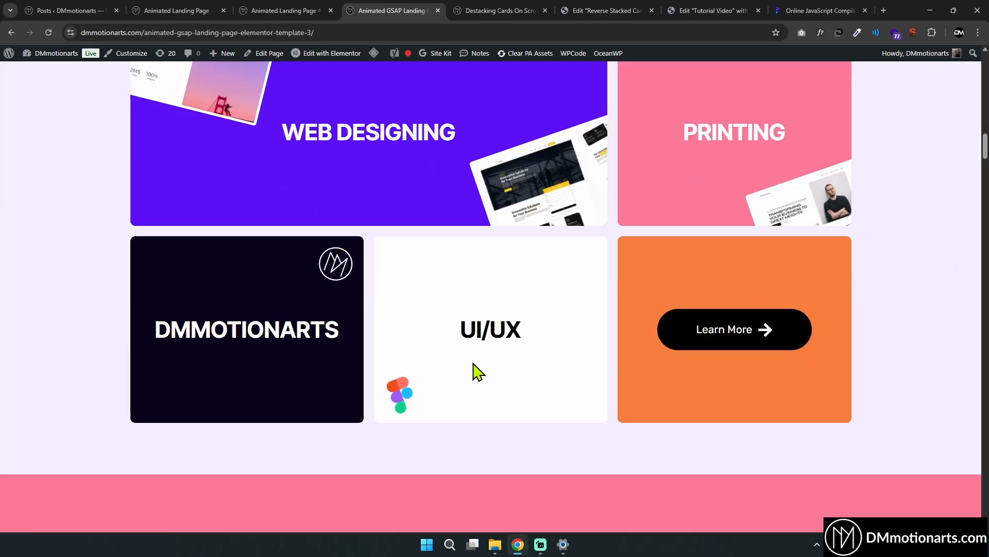
pyautogui.scroll(-10, 480, 363)
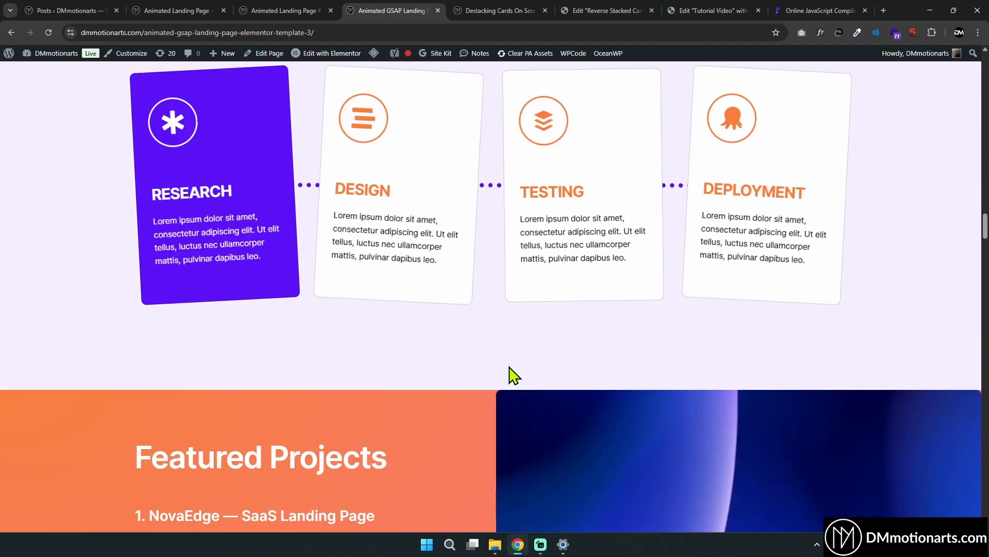
pyautogui.scroll(-1, 509, 364)
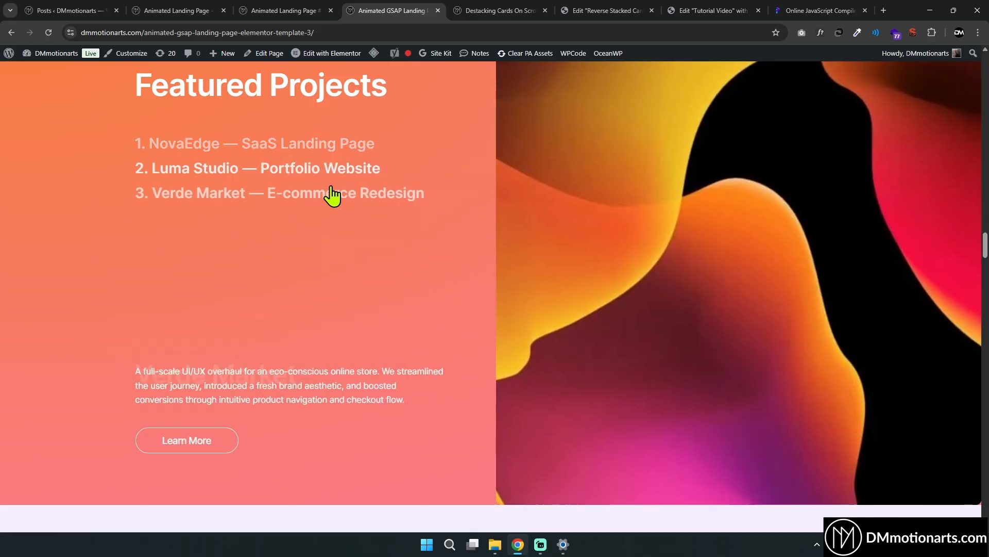
pyautogui.scroll(-10, 461, 353)
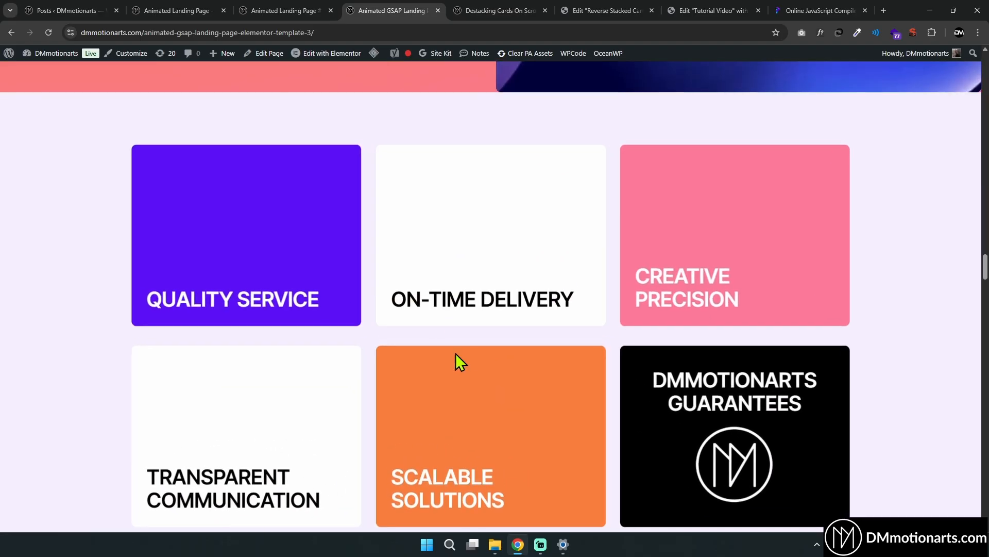
# Examine the guarantees card grid as it gathers behind the DMmotionarts card and spreads out again
pyautogui.scroll(-6, 508, 330)
pyautogui.scroll(7, 505, 347)
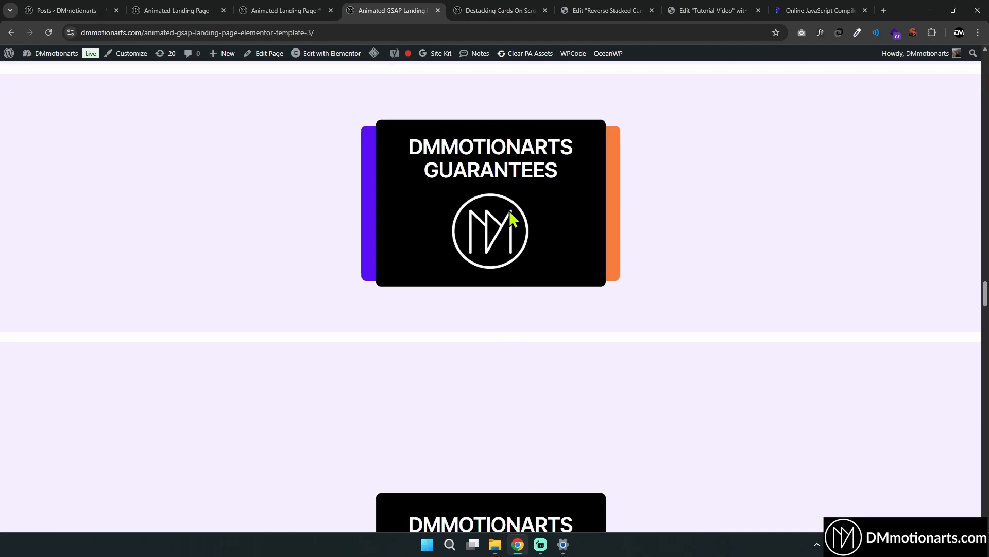
pyautogui.scroll(7, 502, 273)
pyautogui.scroll(-14, 505, 309)
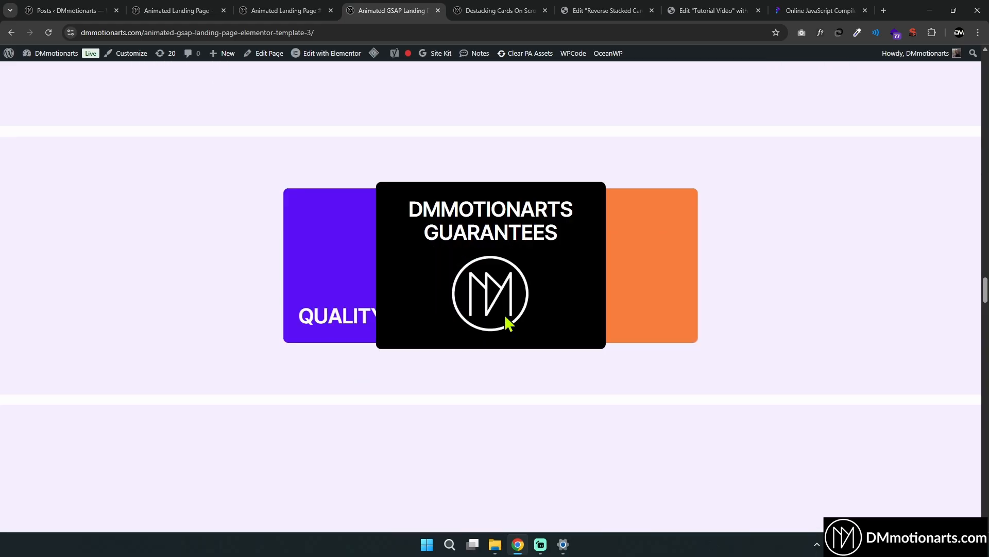
pyautogui.scroll(5, 506, 296)
pyautogui.scroll(-5, 507, 301)
pyautogui.scroll(5, 508, 308)
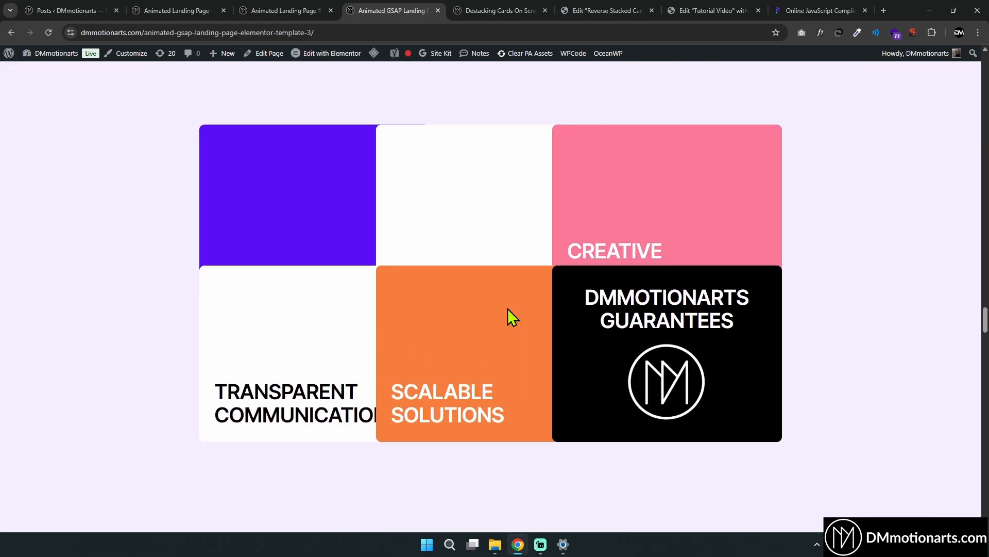
pyautogui.scroll(-5, 508, 308)
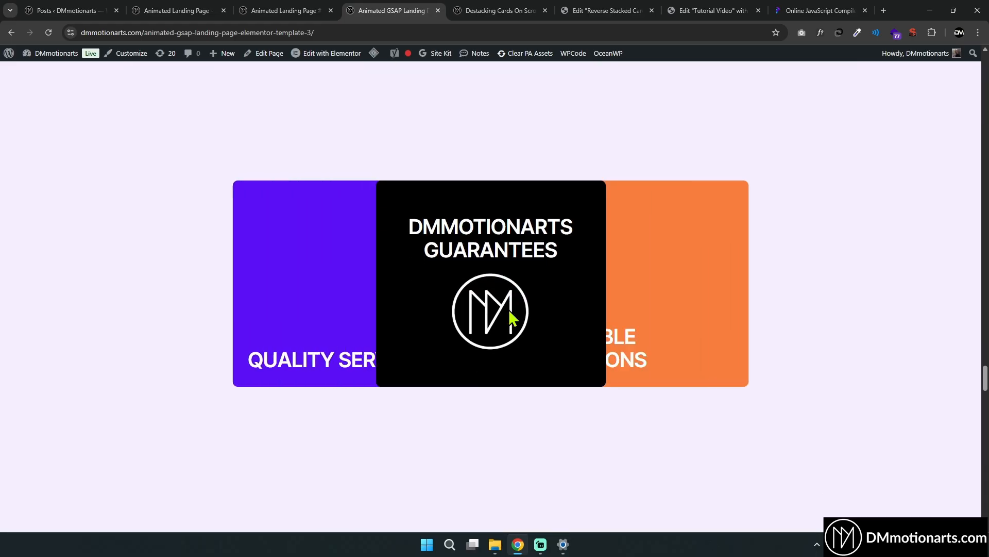
# Review the rest of the landing page, from the testimonial stack through the Our Services list to the closing Get in touch section
pyautogui.scroll(-8, 508, 309)
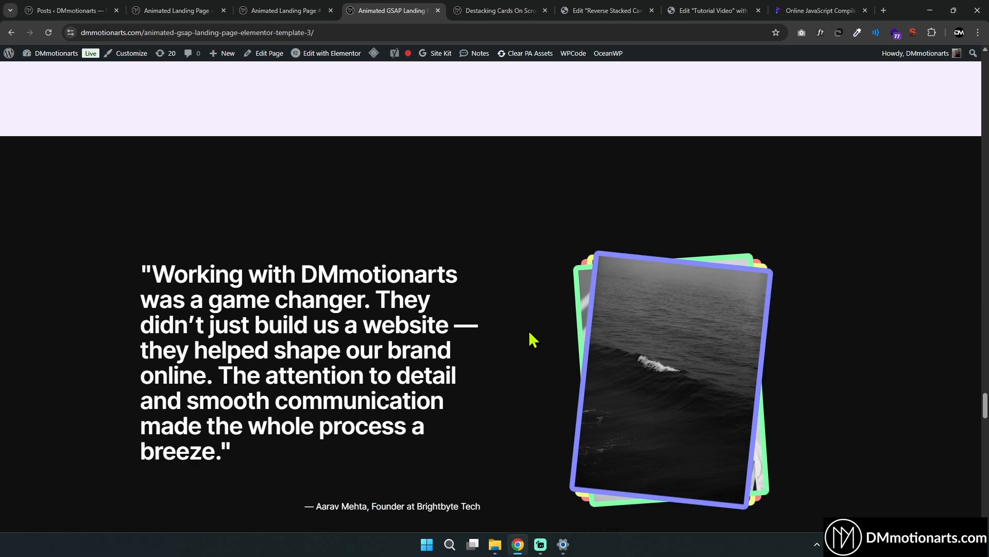
pyautogui.scroll(-10, 433, 318)
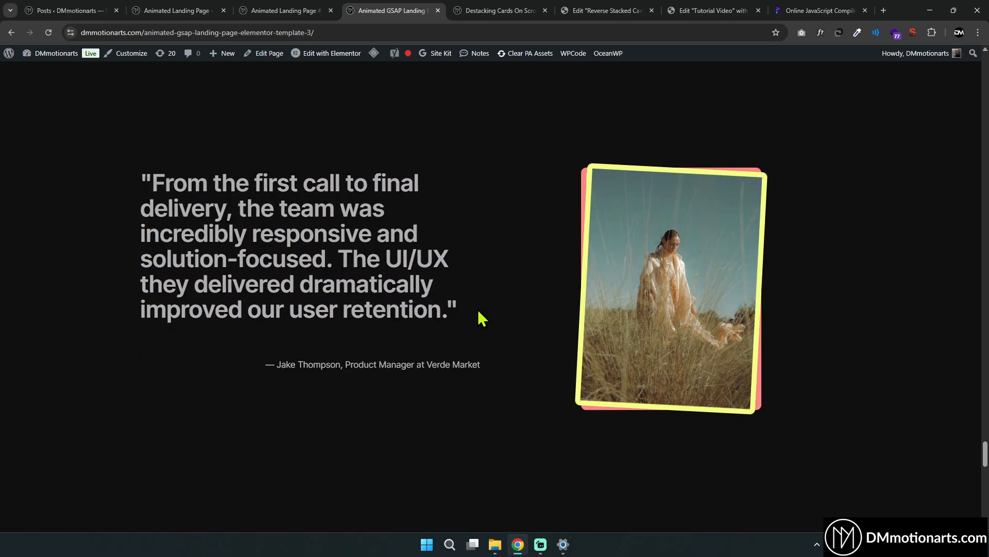
pyautogui.scroll(-5, 445, 314)
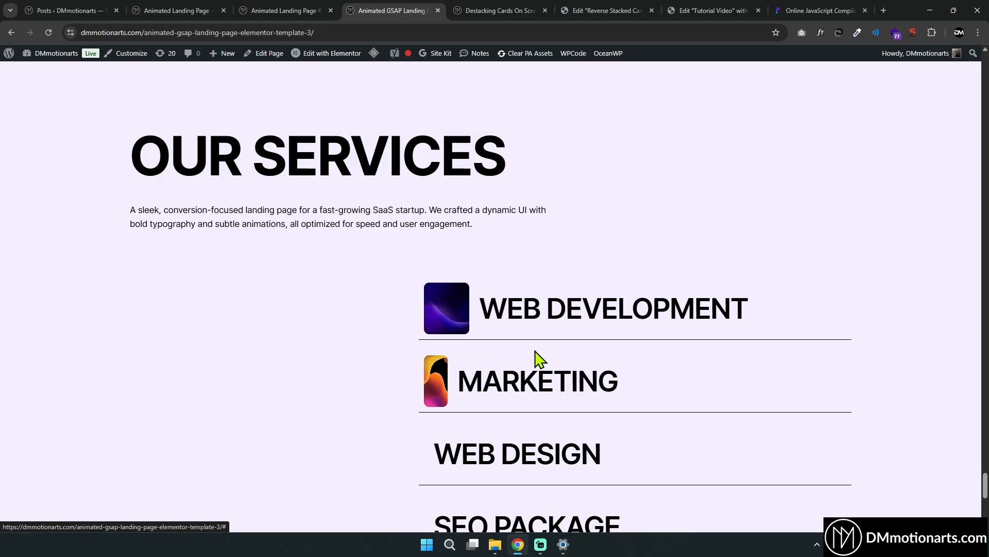
pyautogui.scroll(-4, 554, 452)
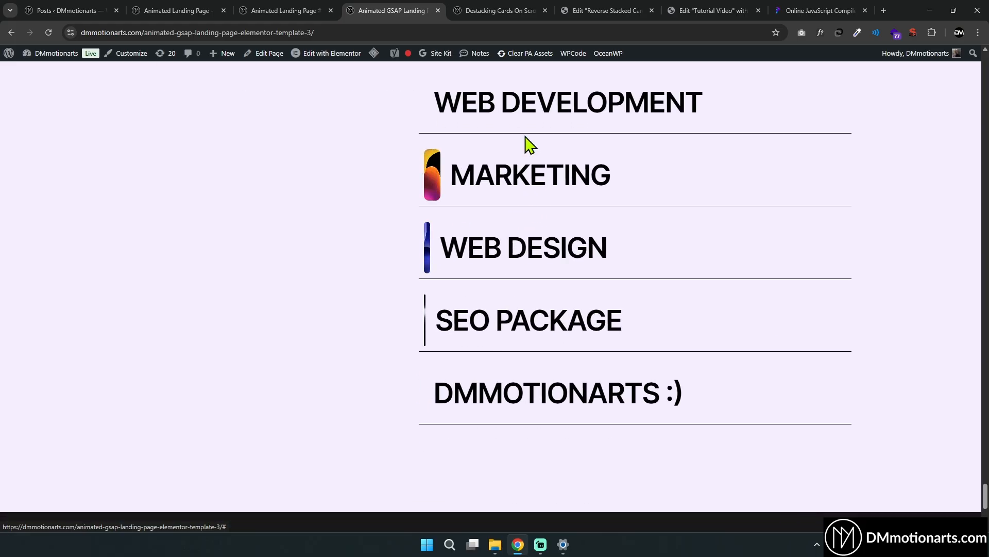
pyautogui.scroll(-3, 413, 309)
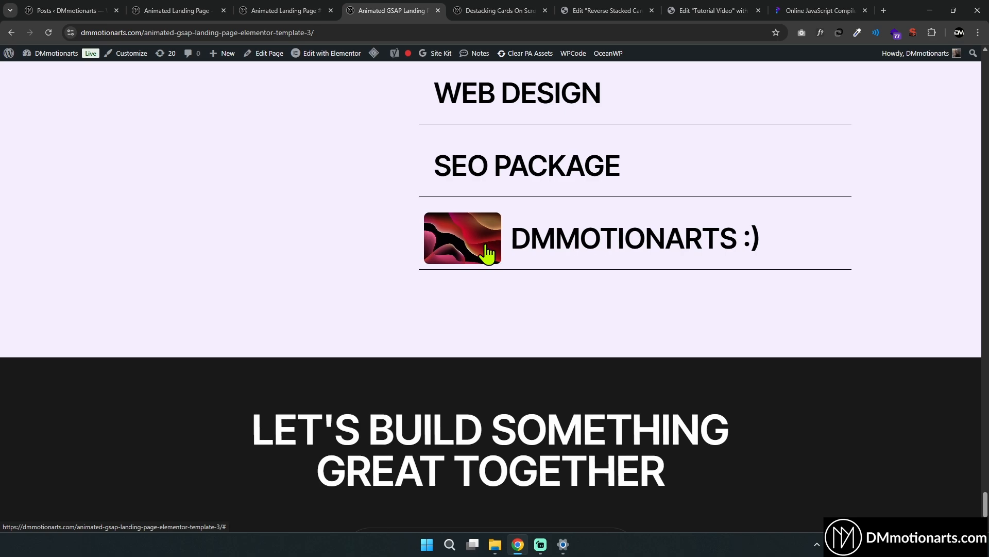
pyautogui.scroll(-2, 486, 252)
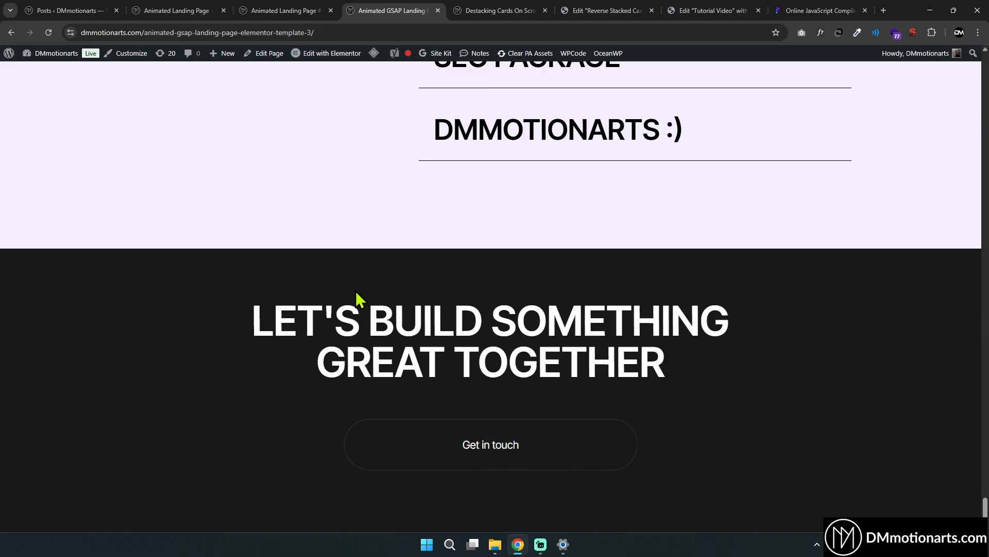
# Bring up the product page of the Animated Landing Page #2 Elementor & GSAP template
pyautogui.click(262, 12)
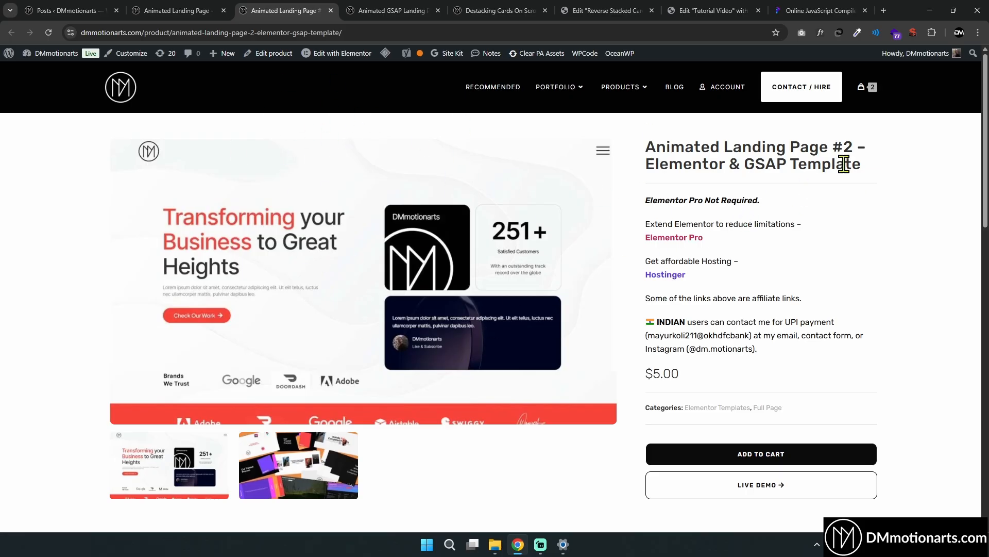
# Compare the Animated Landing Page and Animated Landing Page #2 product pages with the third animated GSAP landing page
pyautogui.click(186, 11)
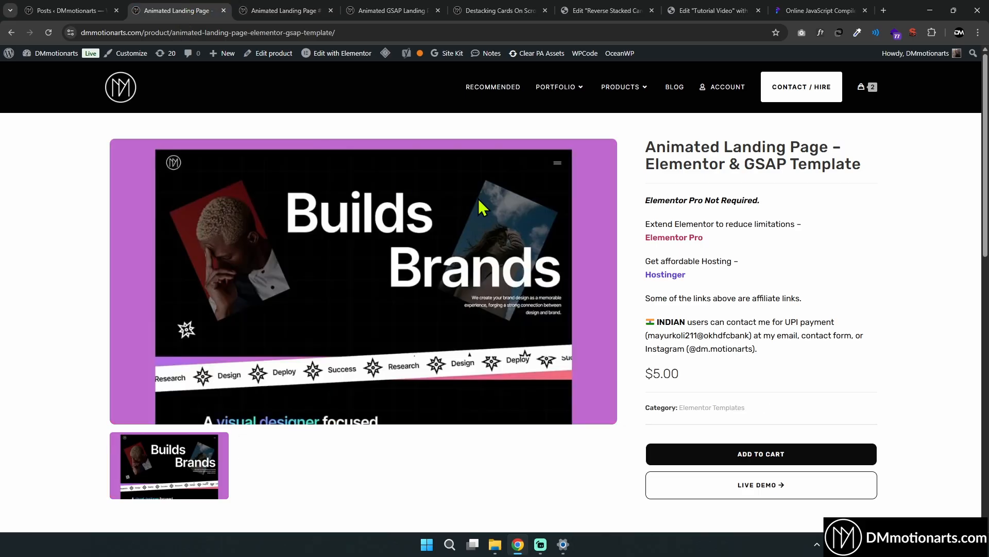
pyautogui.moveTo(650, 152); pyautogui.dragTo(850, 165)
pyautogui.click(238, 11)
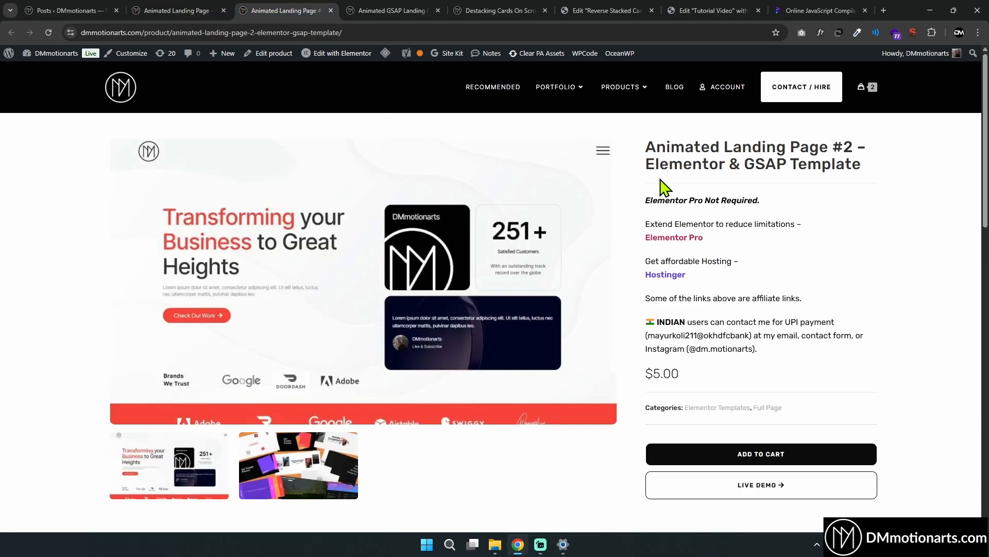
pyautogui.moveTo(646, 149); pyautogui.dragTo(899, 165)
pyautogui.click(899, 166)
pyautogui.click(411, 11)
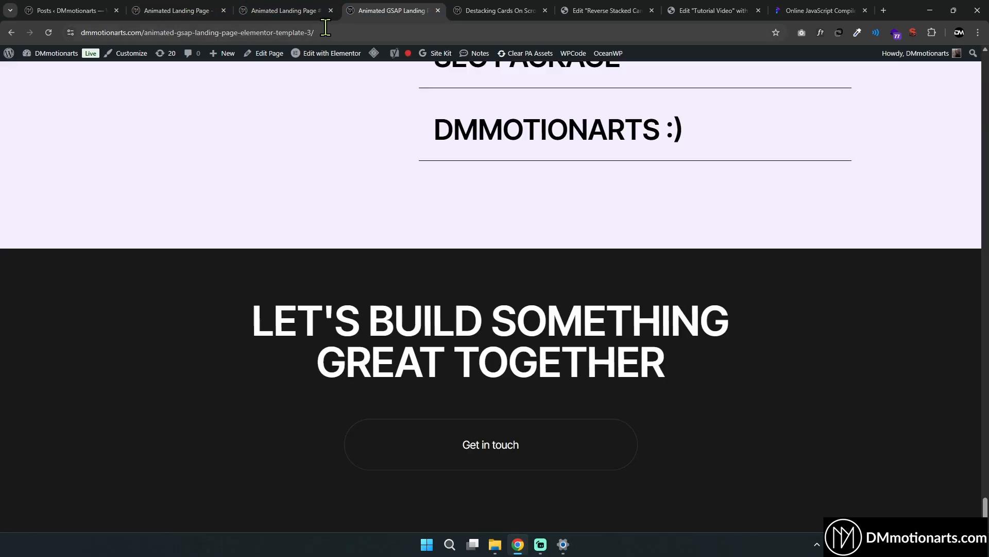
pyautogui.click(311, 10)
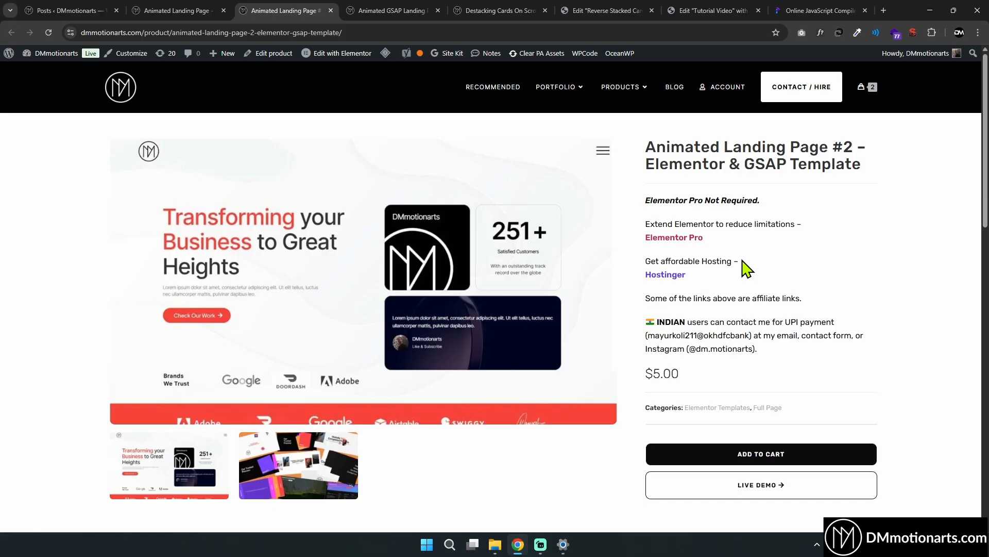
pyautogui.click(210, 10)
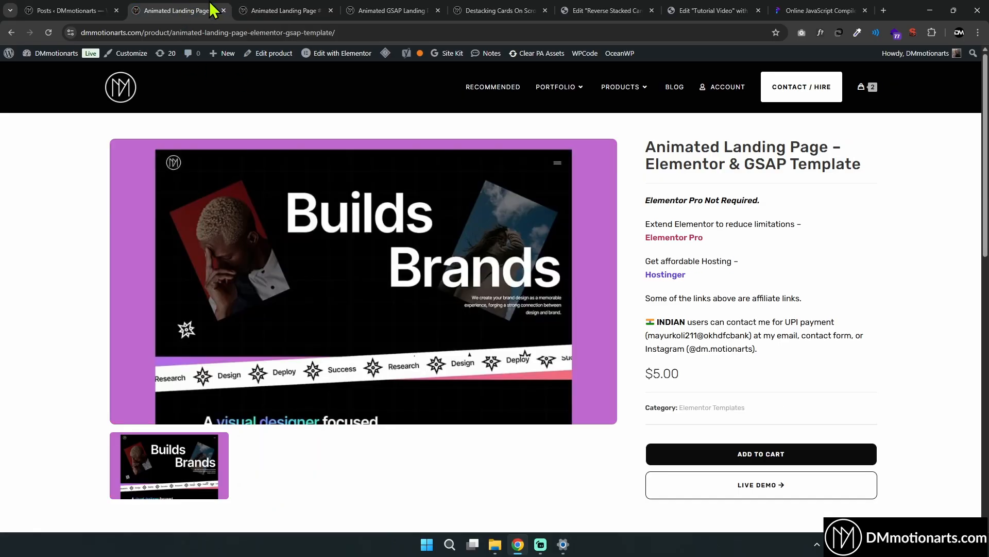
pyautogui.click(275, 10)
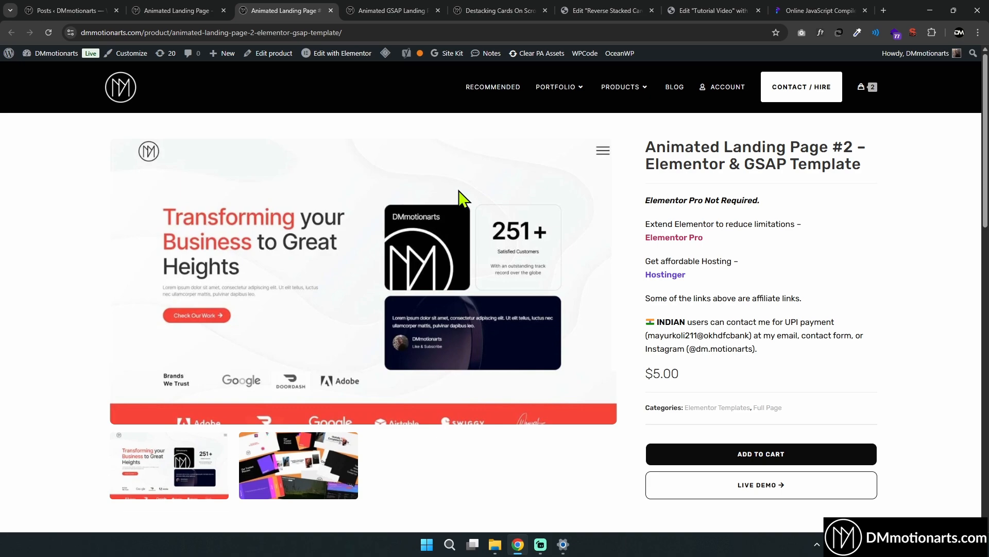
pyautogui.click(394, 9)
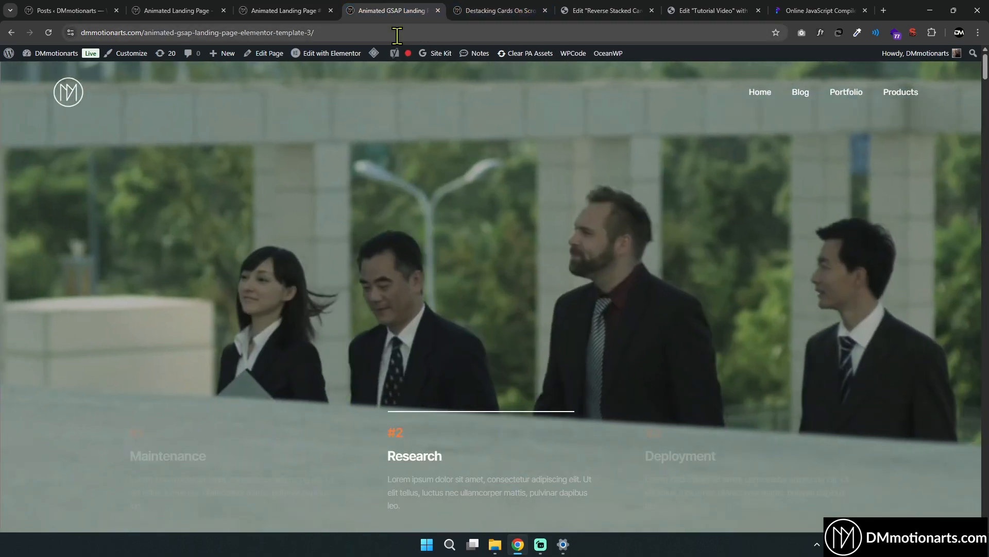
# Review the Destacking Cards On Scroll tutorial post from its title through the testimonial demo to the code section
pyautogui.click(499, 9)
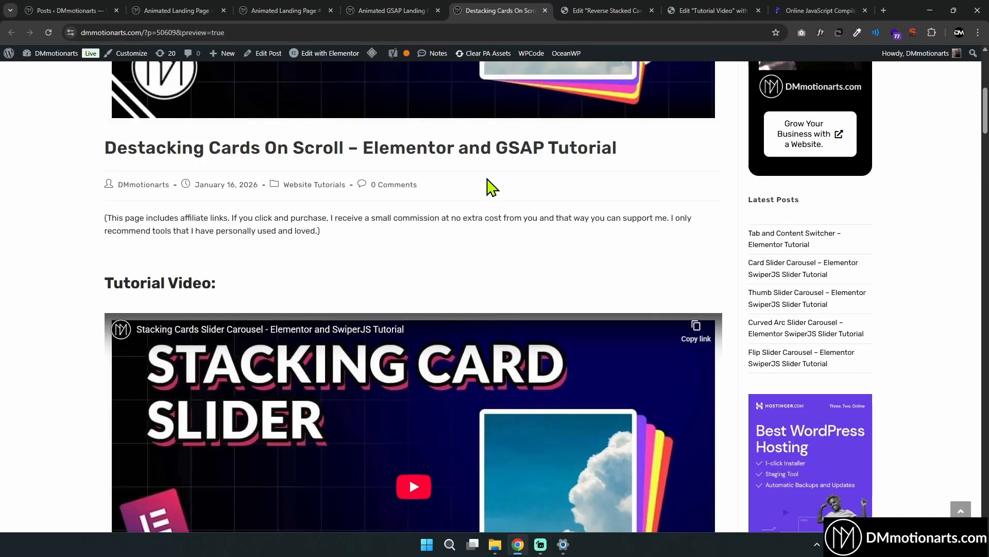
pyautogui.moveTo(125, 148); pyautogui.dragTo(636, 161)
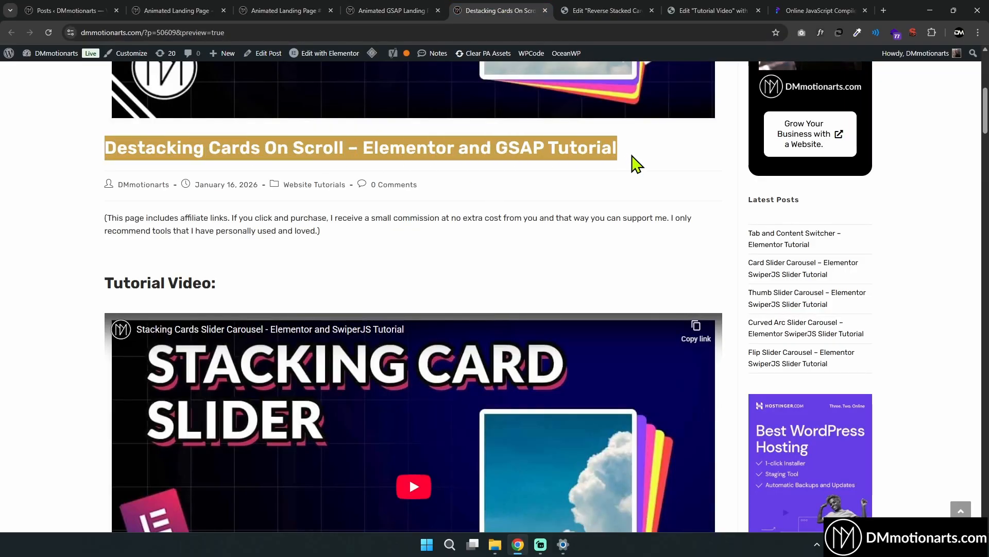
pyautogui.click(641, 150)
pyautogui.scroll(5, 385, 238)
pyautogui.scroll(2, 336, 287)
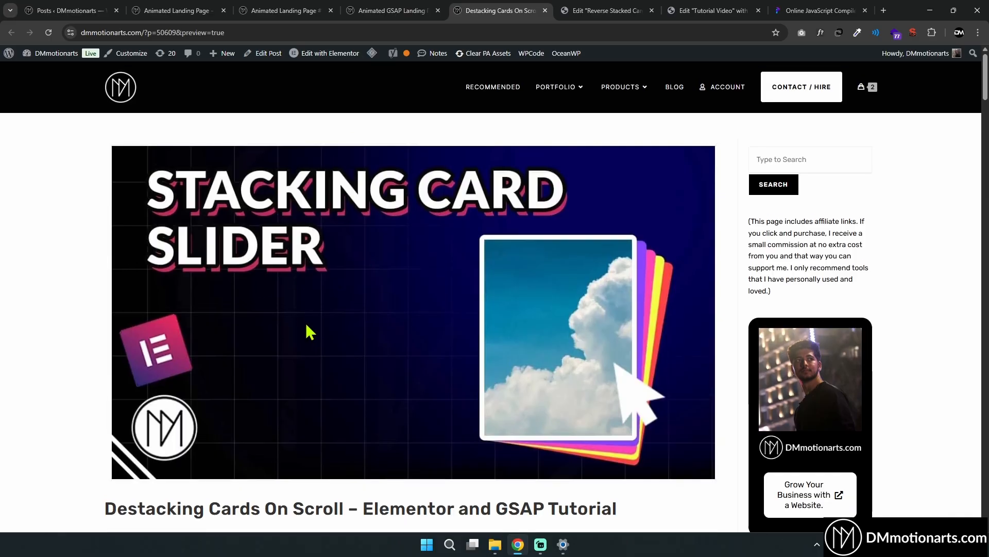
pyautogui.scroll(-5, 309, 309)
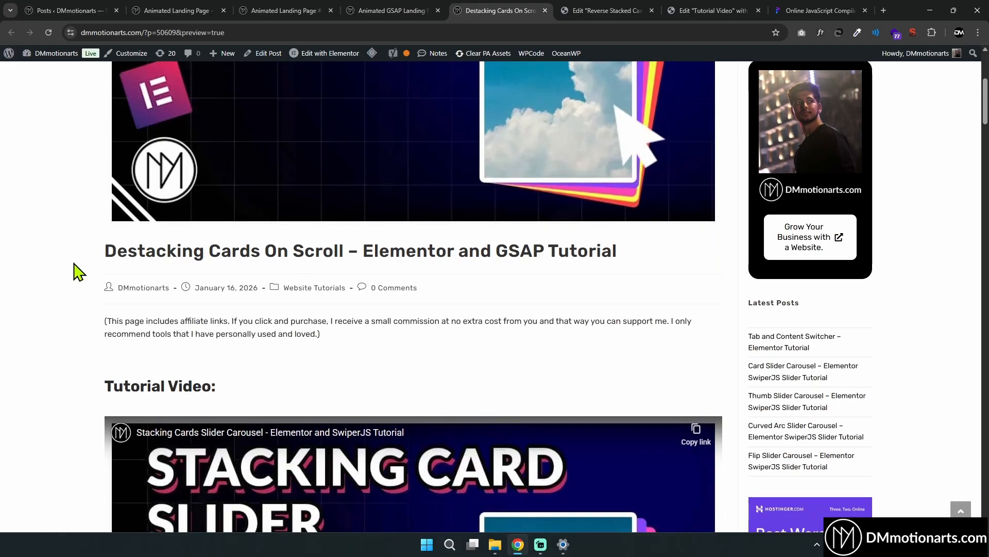
pyautogui.scroll(-20, 97, 257)
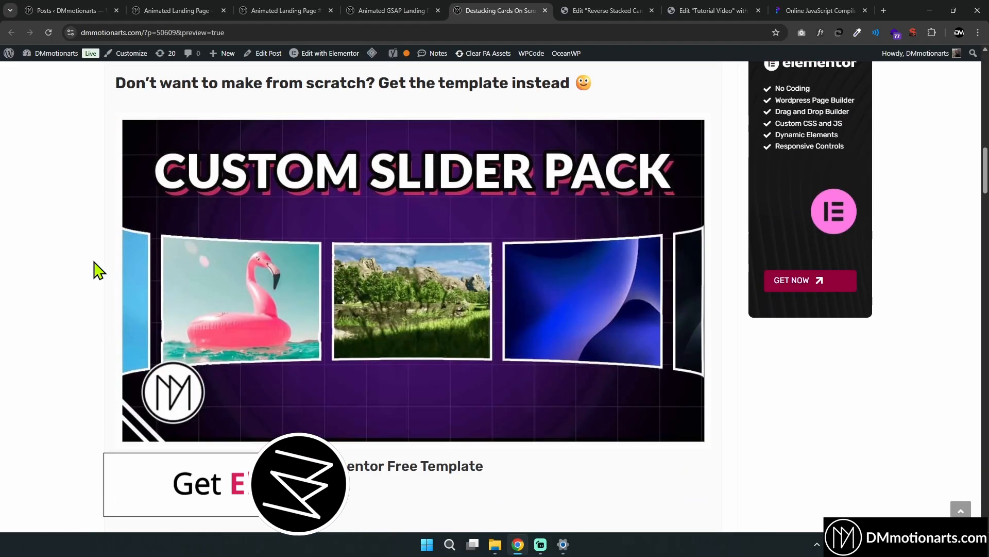
pyautogui.scroll(-10, 96, 237)
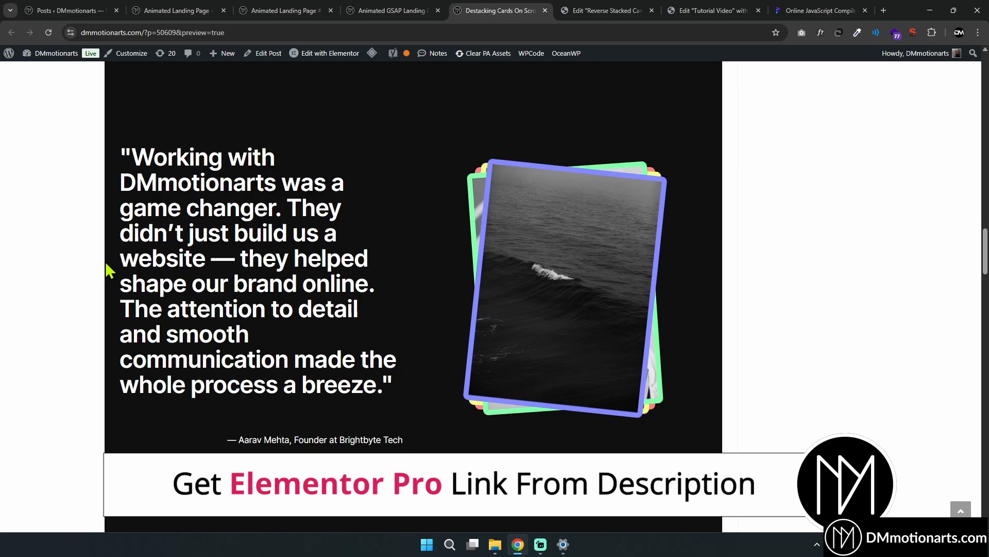
pyautogui.scroll(-10, 111, 278)
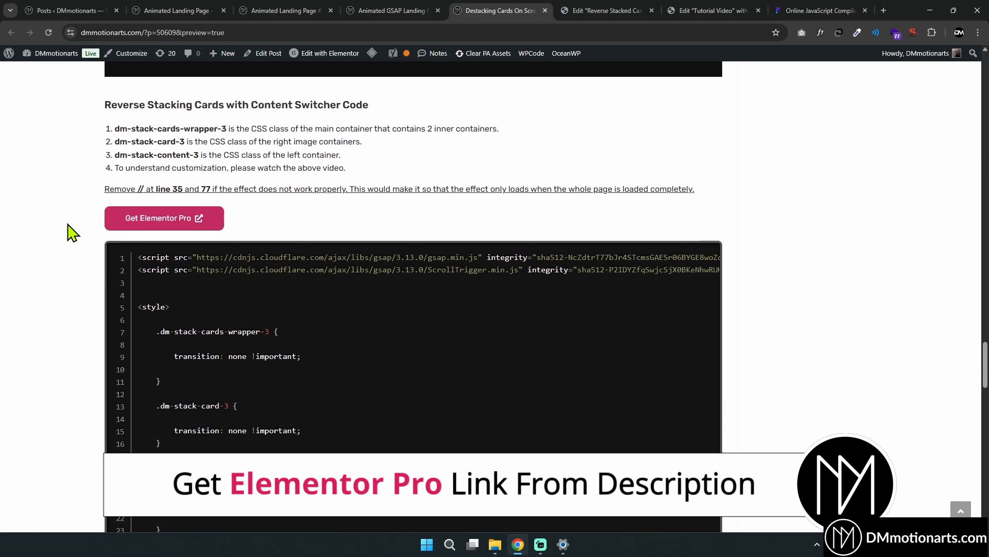
# Read the CSS class list for the Reverse Stacking Cards code and the note about lines 35 and 77
pyautogui.moveTo(103, 113); pyautogui.dragTo(355, 176)
pyautogui.click(783, 235)
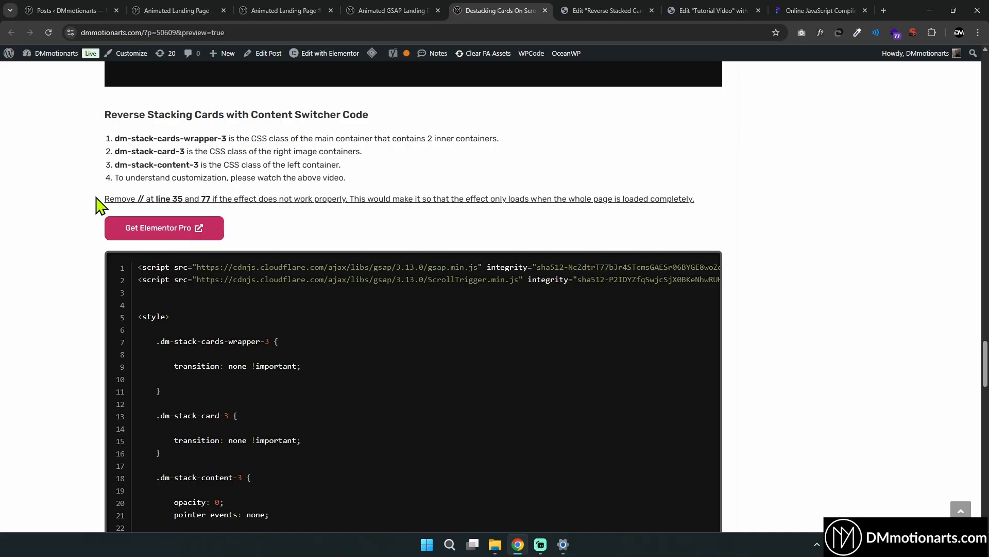
pyautogui.moveTo(97, 199); pyautogui.dragTo(689, 198)
pyautogui.click(724, 207)
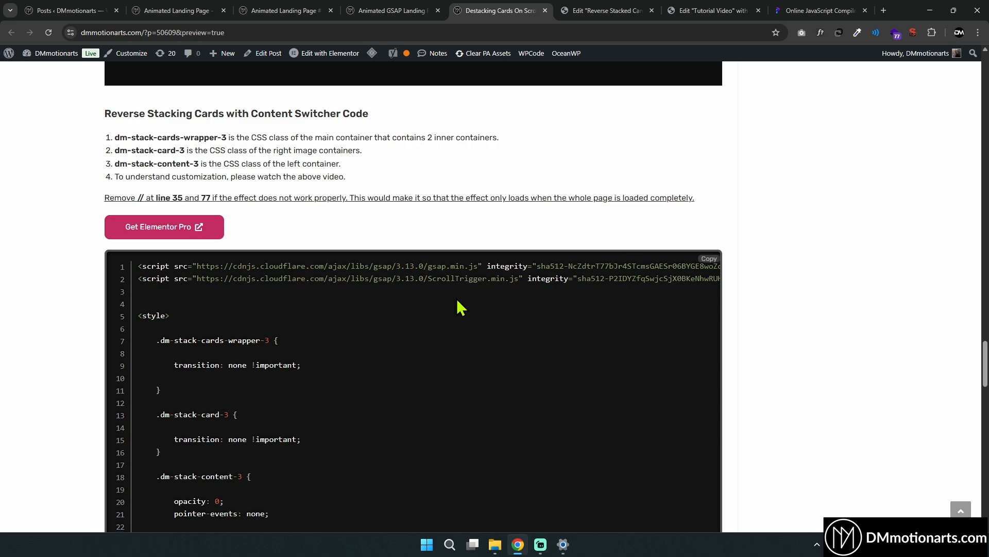
# Examine the commented-out window load listener at line 35 of the reverse stacking cards code
pyautogui.scroll(-8, 305, 238)
pyautogui.moveTo(137, 277); pyautogui.dragTo(388, 284)
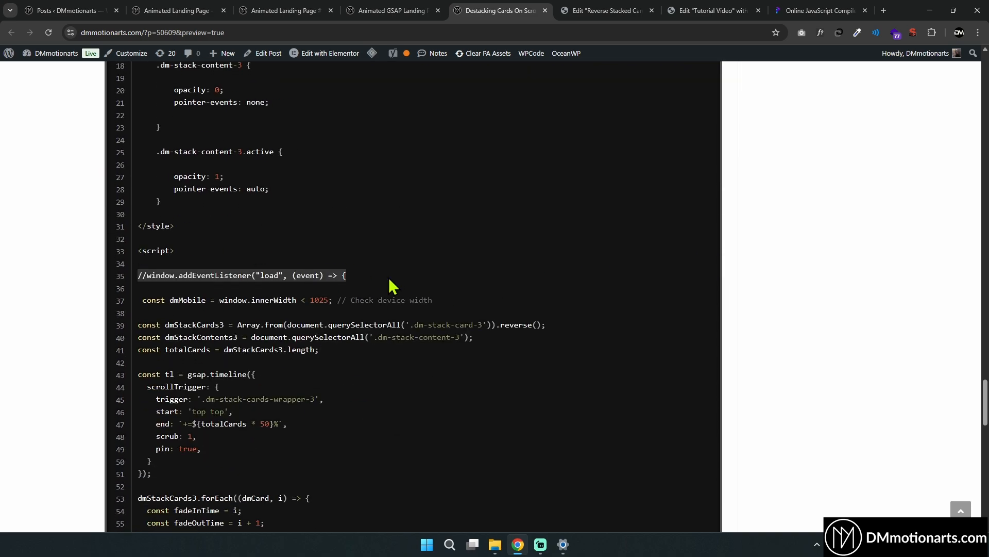
pyautogui.click(405, 280)
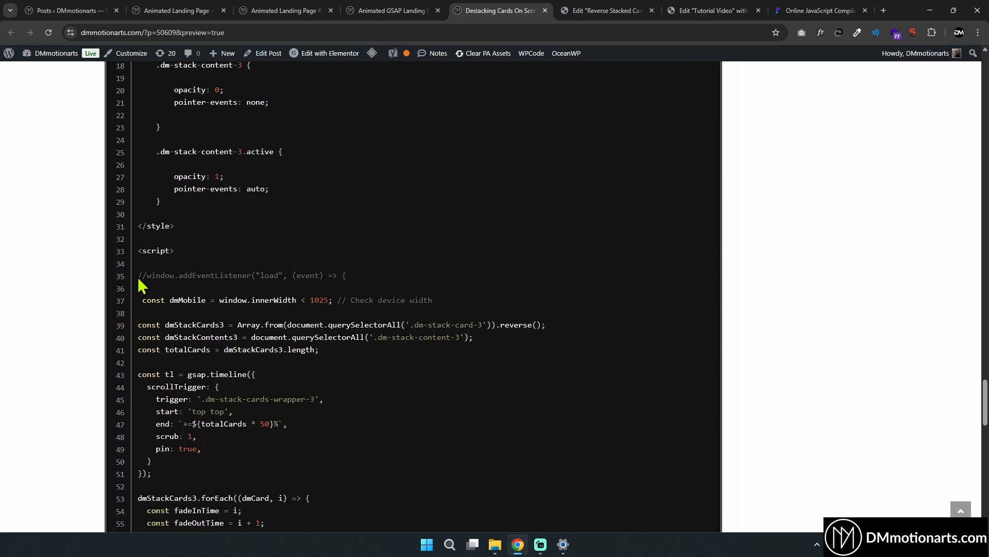
pyautogui.moveTo(140, 274); pyautogui.dragTo(350, 281)
pyautogui.click(379, 281)
pyautogui.scroll(8, 350, 289)
# Add a single-column flexbox container to the empty Tutorial Video page in the Elementor editor
pyautogui.click(707, 12)
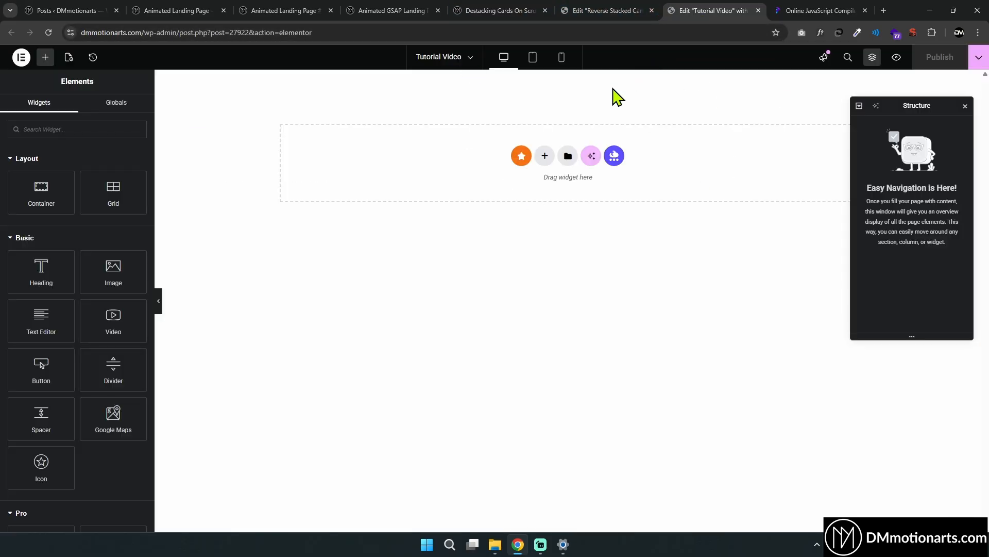
pyautogui.click(545, 155)
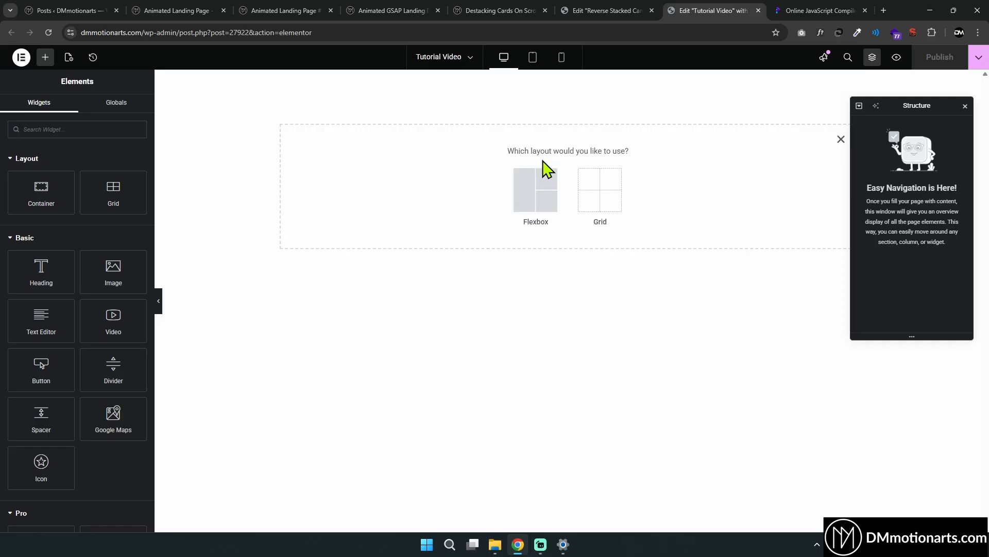
pyautogui.click(538, 180)
pyautogui.click(413, 189)
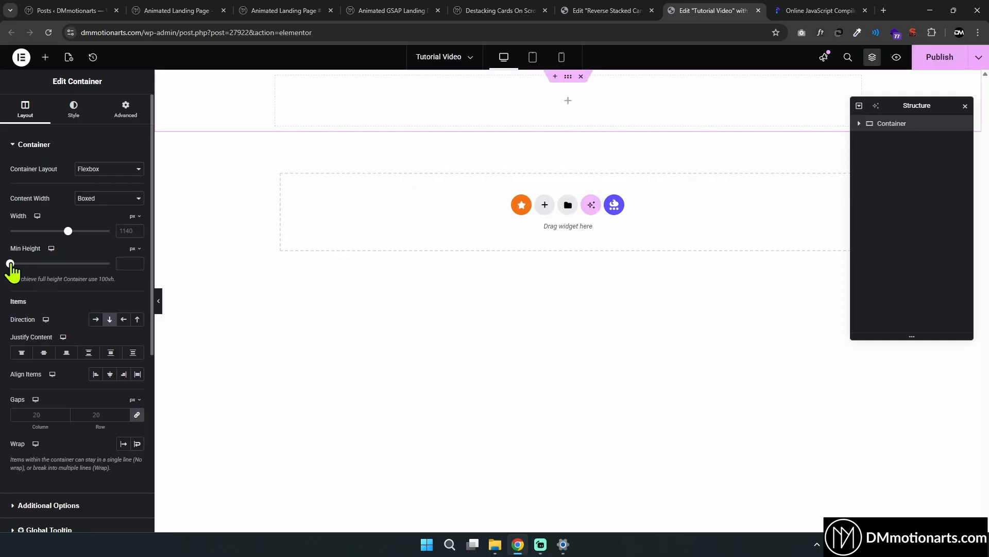
# Set the container's minimum height to 100 vh and its boxed content width to 1400 px
pyautogui.moveTo(11, 264); pyautogui.dragTo(57, 264)
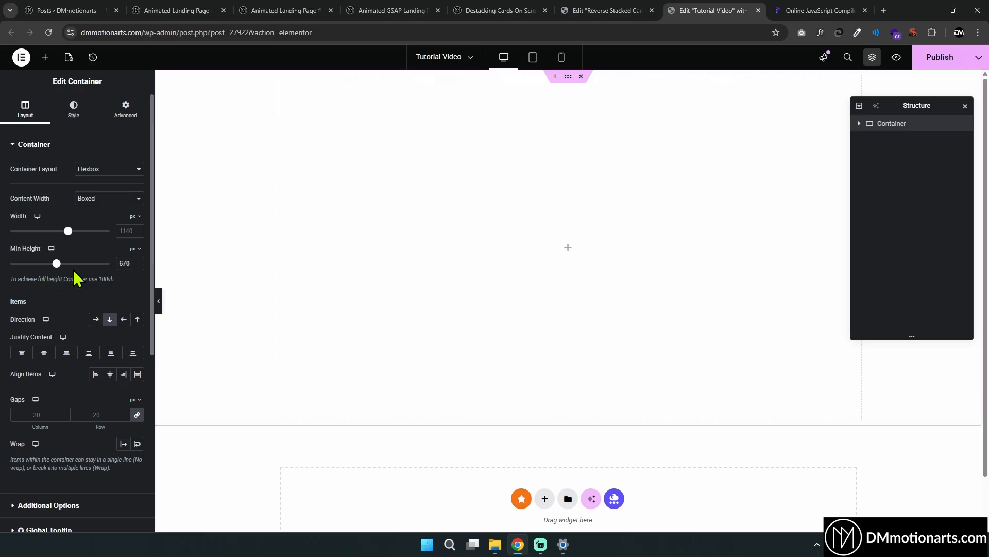
pyautogui.click(132, 294)
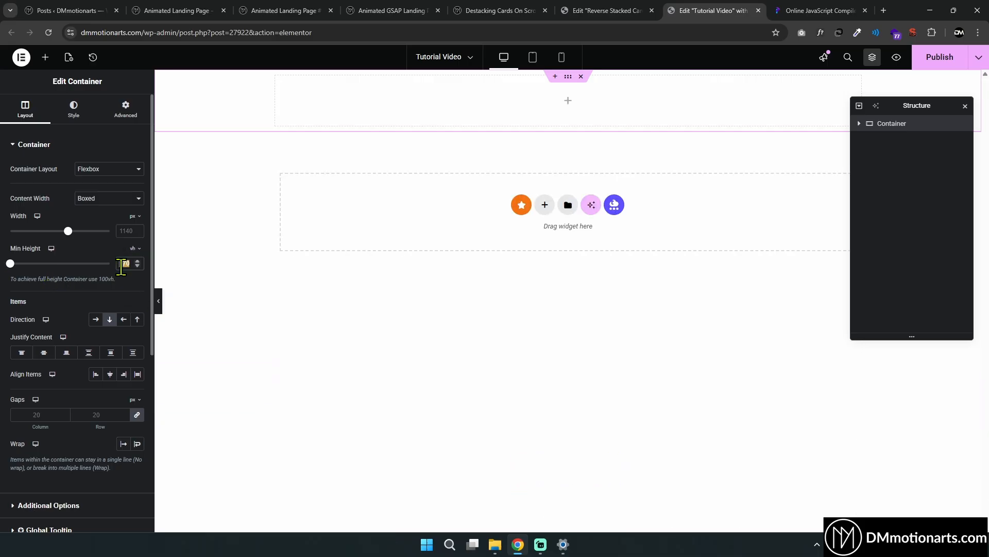
pyautogui.write('100')
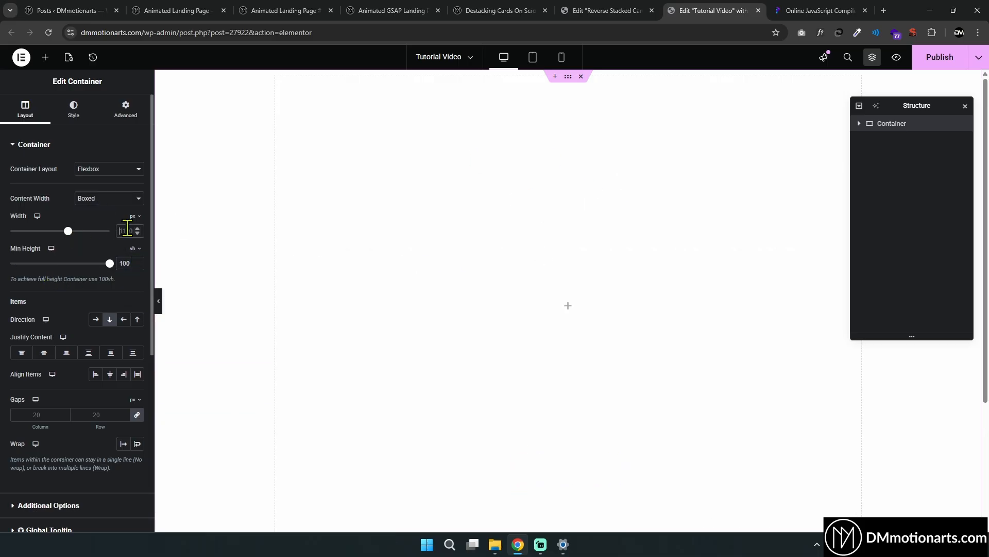
# Give the container a classic near-black background colour of about #131313 and return to its layout settings
pyautogui.click(73, 111)
pyautogui.click(96, 190)
pyautogui.click(137, 212)
pyautogui.moveTo(99, 322); pyautogui.dragTo(72, 327)
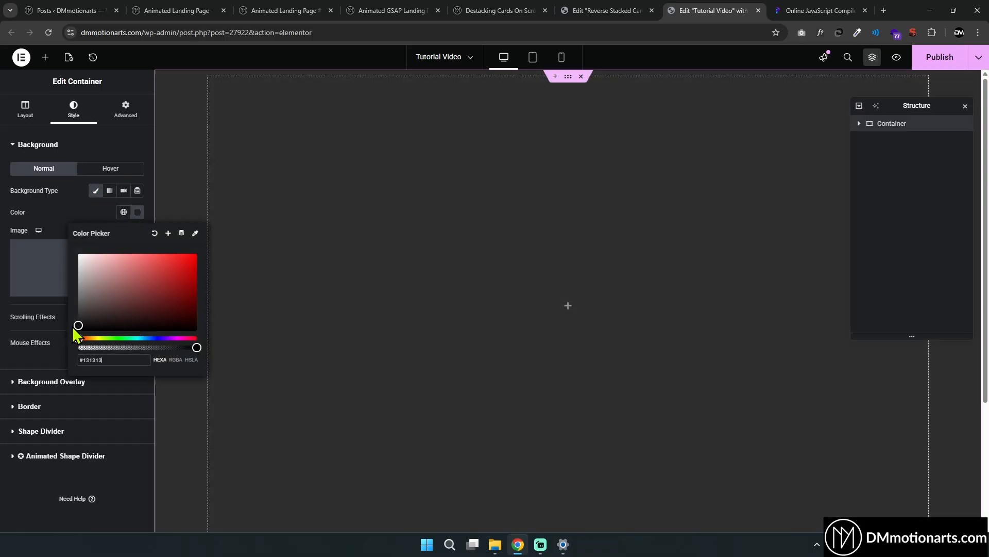
pyautogui.click(20, 111)
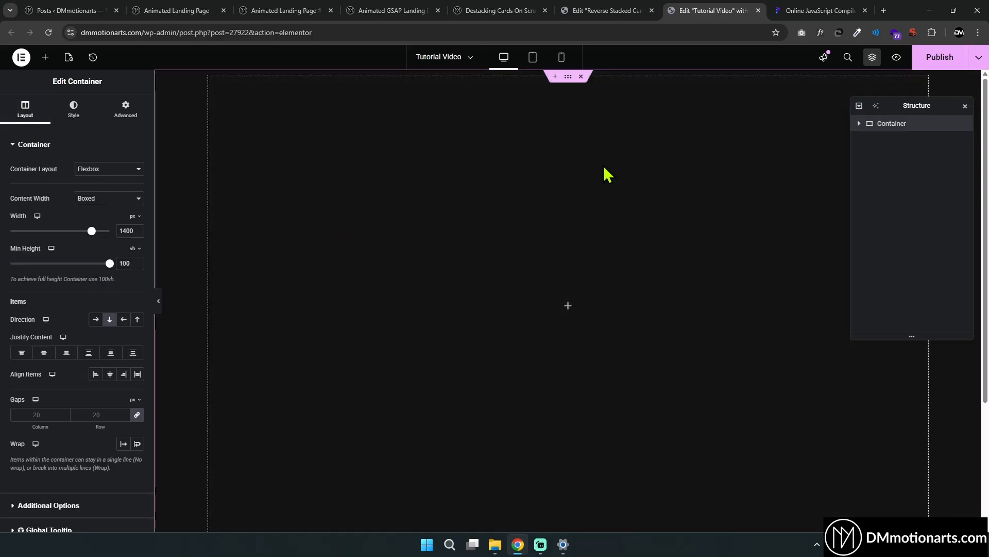
# Place two inner containers inside the main container and set the main container's direction to row
pyautogui.click(866, 125)
pyautogui.click(45, 58)
pyautogui.moveTo(39, 183); pyautogui.dragTo(667, 186)
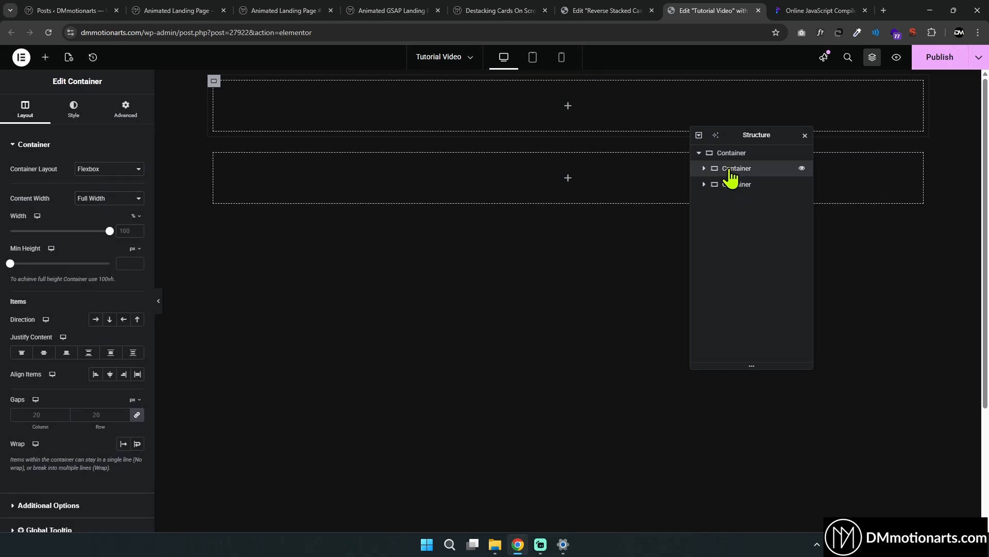
pyautogui.click(727, 154)
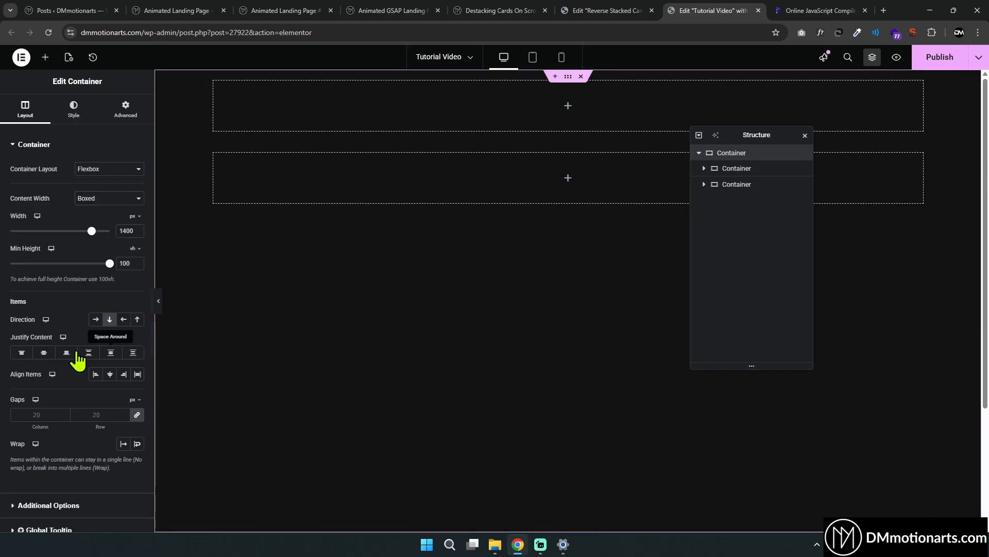
pyautogui.click(96, 319)
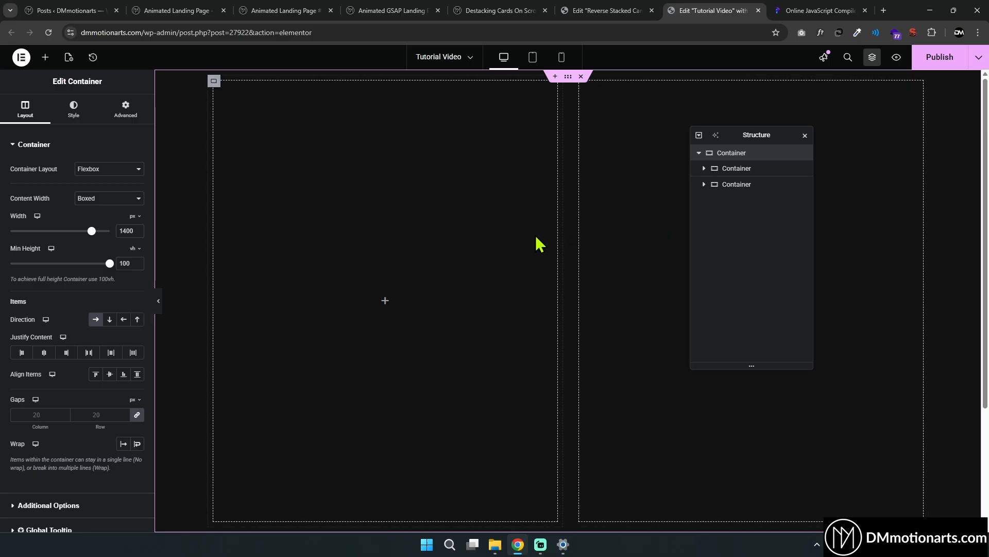
# Nest a new container inside the first inner container, moving the Structure window aside
pyautogui.click(732, 168)
pyautogui.moveTo(761, 136); pyautogui.dragTo(813, 133)
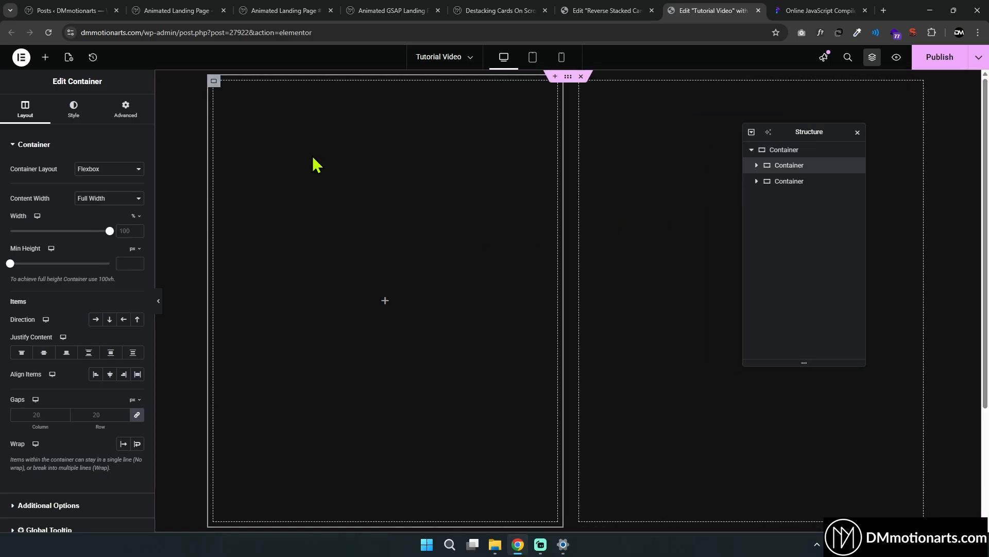
pyautogui.click(46, 59)
pyautogui.click(36, 199)
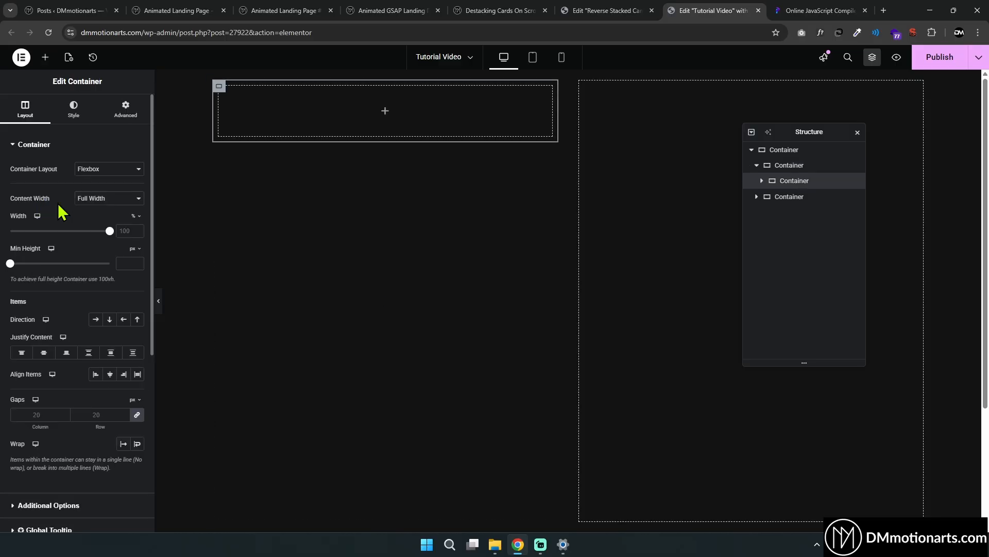
# Study the quote and author text in the tutorial post's testimonial demo, then return to the Tutorial Video page editor
pyautogui.click(548, 6)
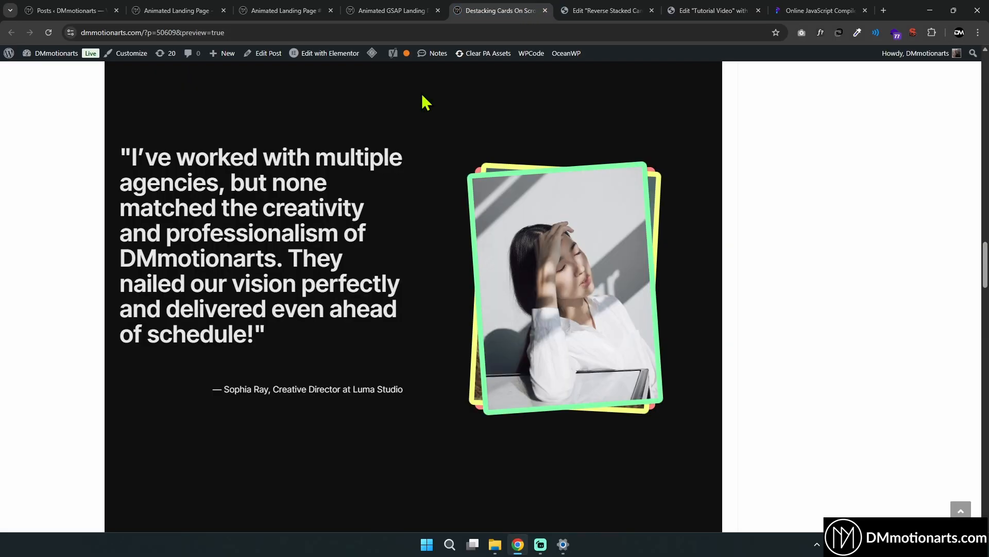
pyautogui.moveTo(423, 349); pyautogui.dragTo(422, 366)
pyautogui.click(422, 372)
pyautogui.scroll(-8, 372, 280)
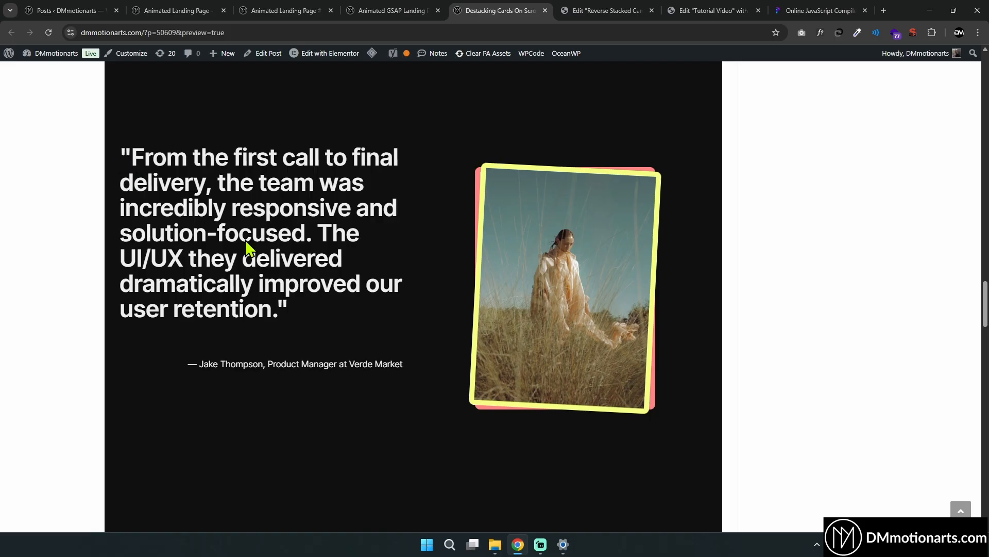
pyautogui.moveTo(417, 364); pyautogui.dragTo(158, 197)
pyautogui.click(375, 178)
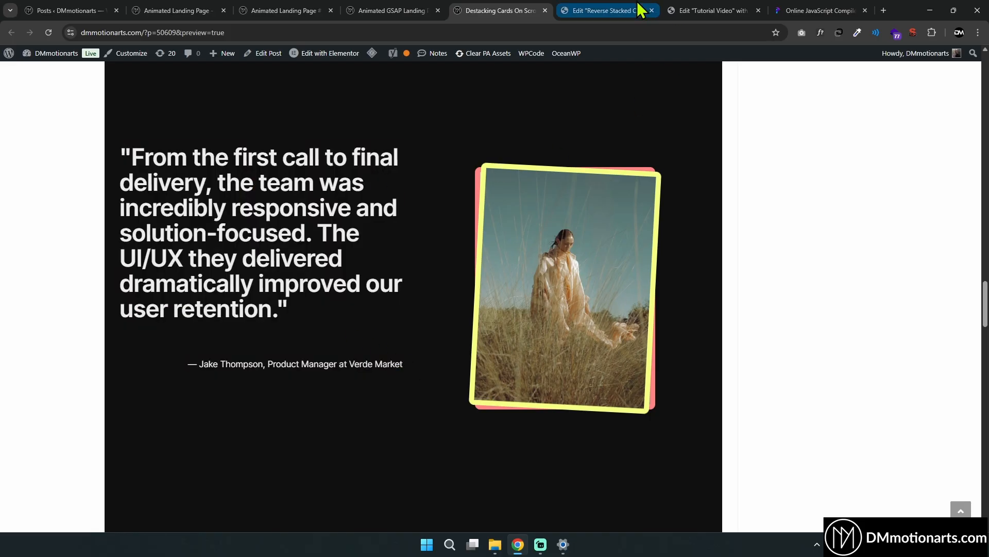
pyautogui.click(693, 9)
pyautogui.click(602, 10)
pyautogui.hotkey('ctrl', 'Tab')
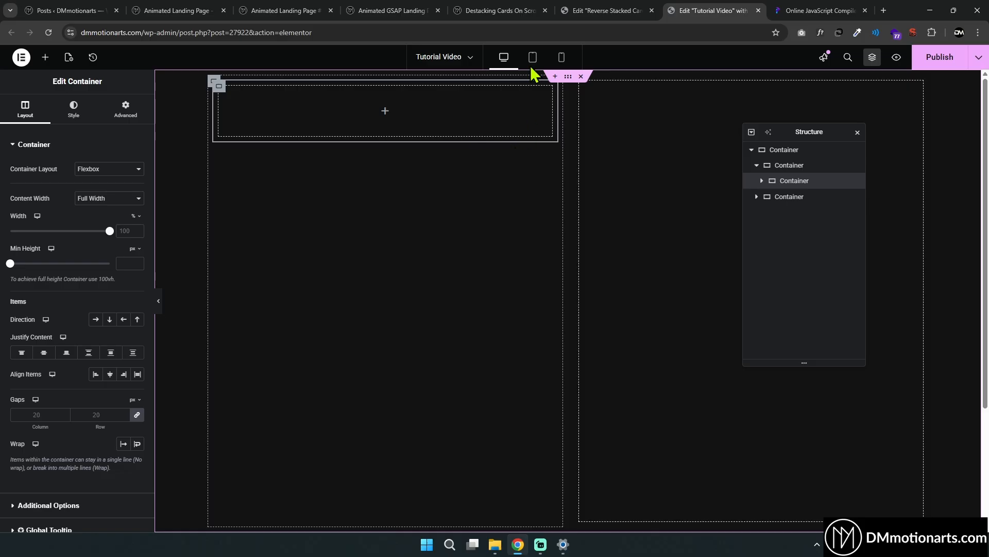
# Rename the nested container as Content and add a Heading widget inside it
pyautogui.click(507, 10)
pyautogui.scroll(2, 206, 273)
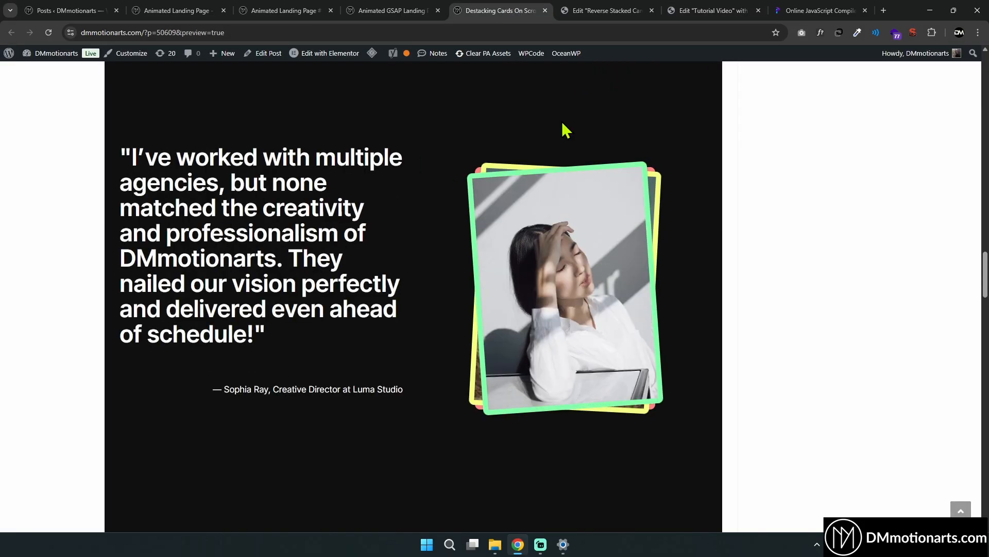
pyautogui.click(711, 10)
pyautogui.doubleClick(800, 182)
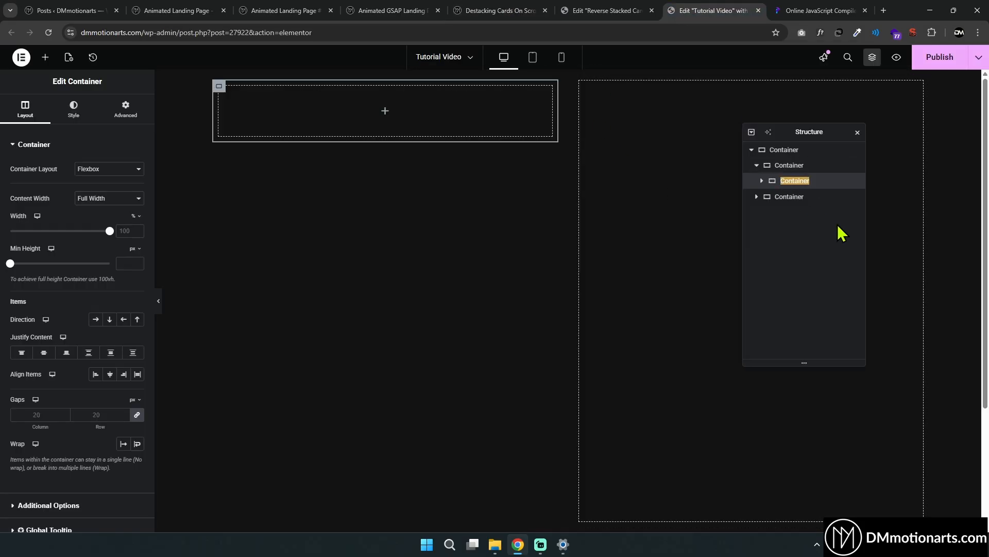
pyautogui.click(45, 57)
pyautogui.moveTo(38, 263); pyautogui.dragTo(384, 128)
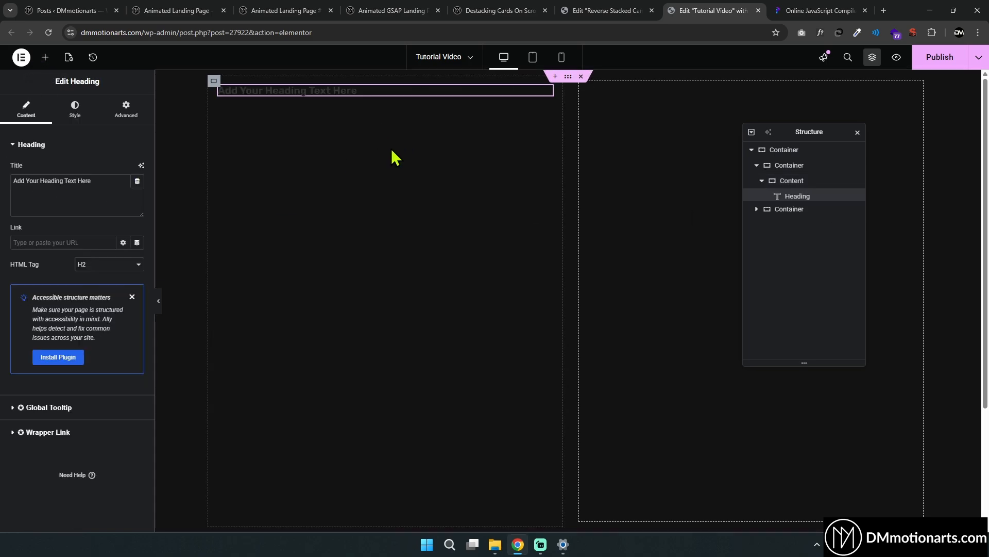
# Copy the first testimonial quote from the tutorial post's demo and paste it as the new heading's title
pyautogui.click(515, 11)
pyautogui.moveTo(123, 156); pyautogui.dragTo(269, 340)
pyautogui.hotkey('ctrl', 'c')
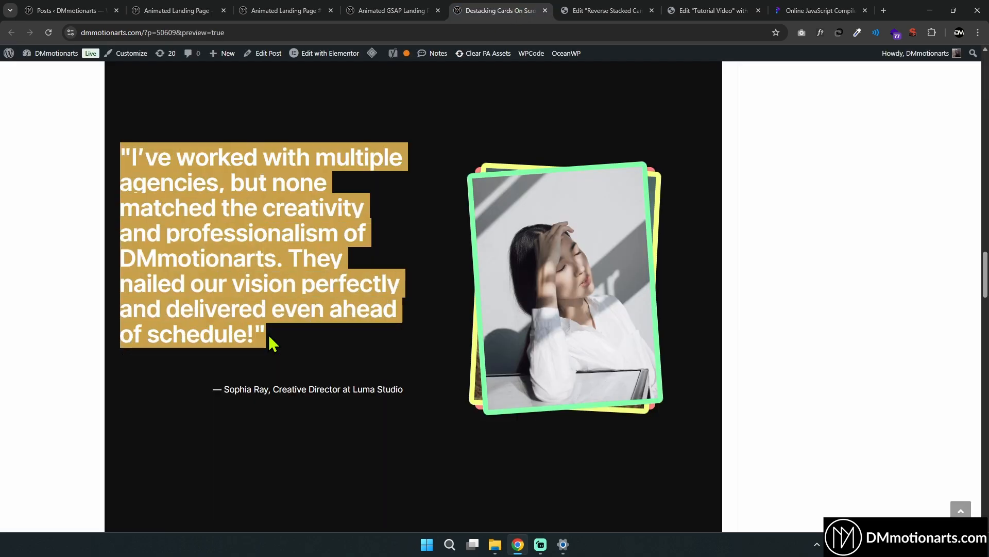
pyautogui.click(641, 11)
pyautogui.click(672, 13)
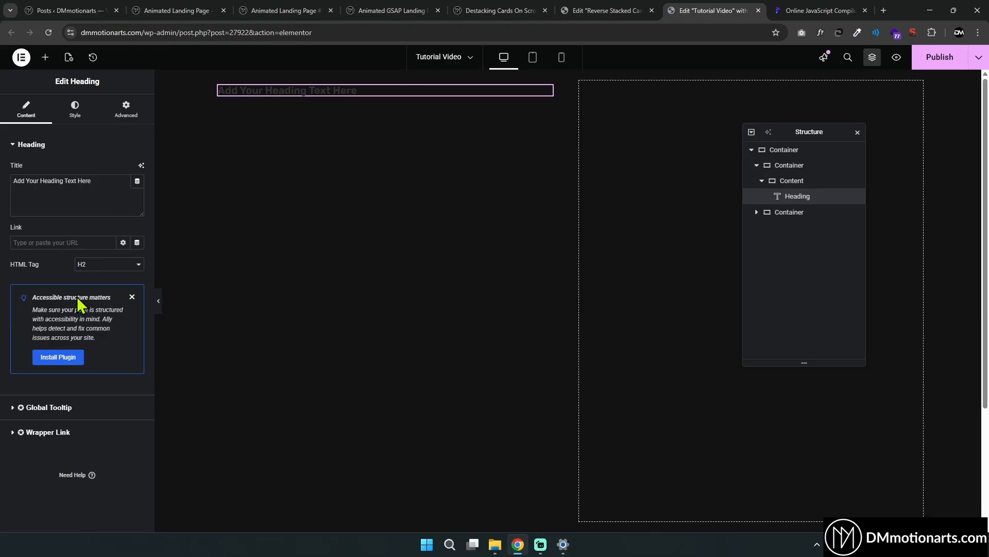
pyautogui.hotkey('ctrl', 'v')
# Style the quote heading with white text, a 35 px font size and a 44 px line height
pyautogui.click(75, 110)
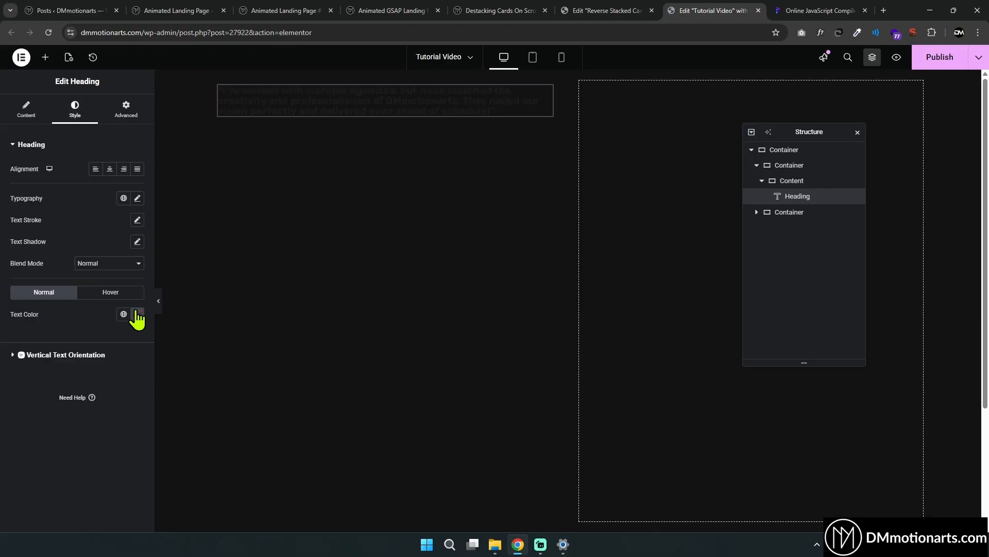
pyautogui.click(137, 314)
pyautogui.click(75, 350)
pyautogui.click(137, 197)
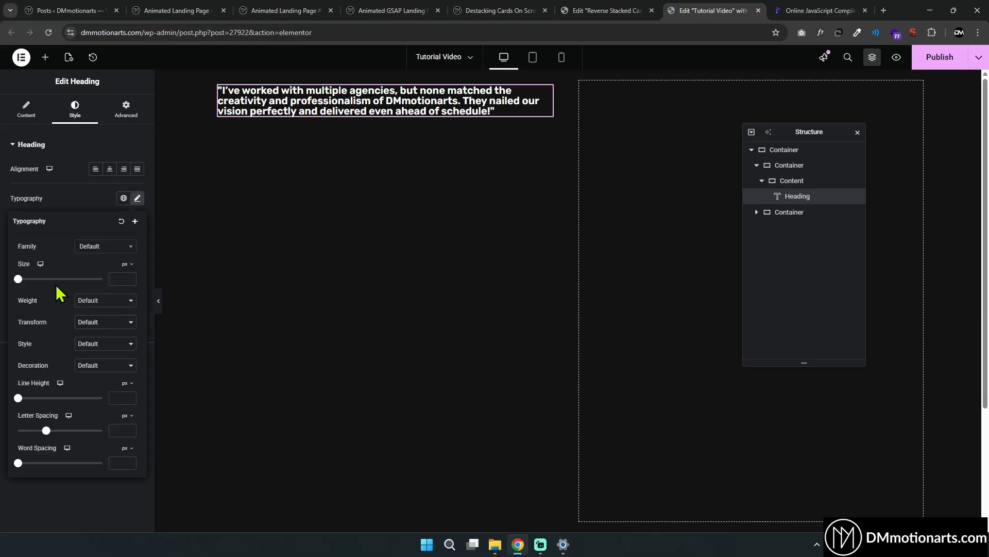
pyautogui.moveTo(19, 279); pyautogui.dragTo(35, 285)
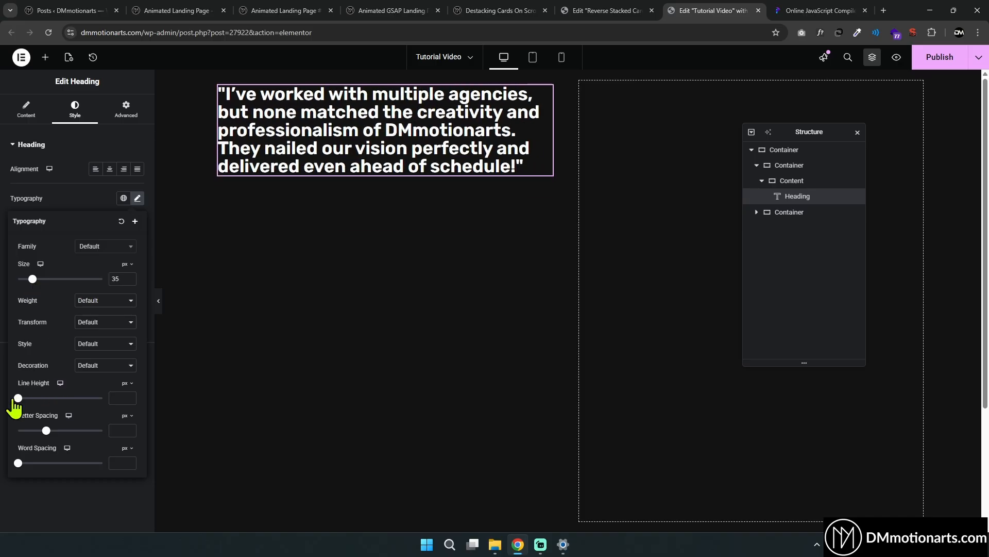
pyautogui.moveTo(17, 398); pyautogui.dragTo(55, 399)
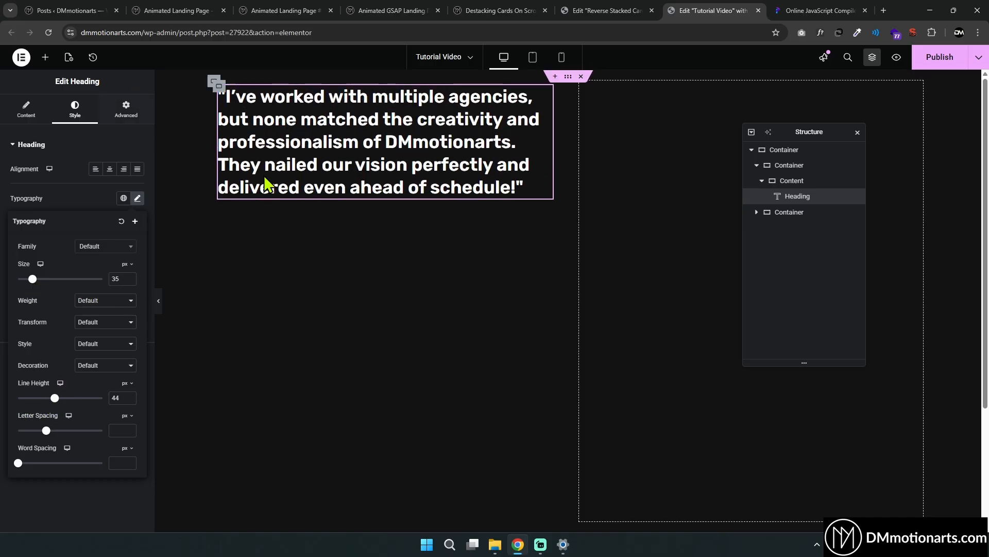
# Duplicate the quote heading within the Content container
pyautogui.click(219, 84)
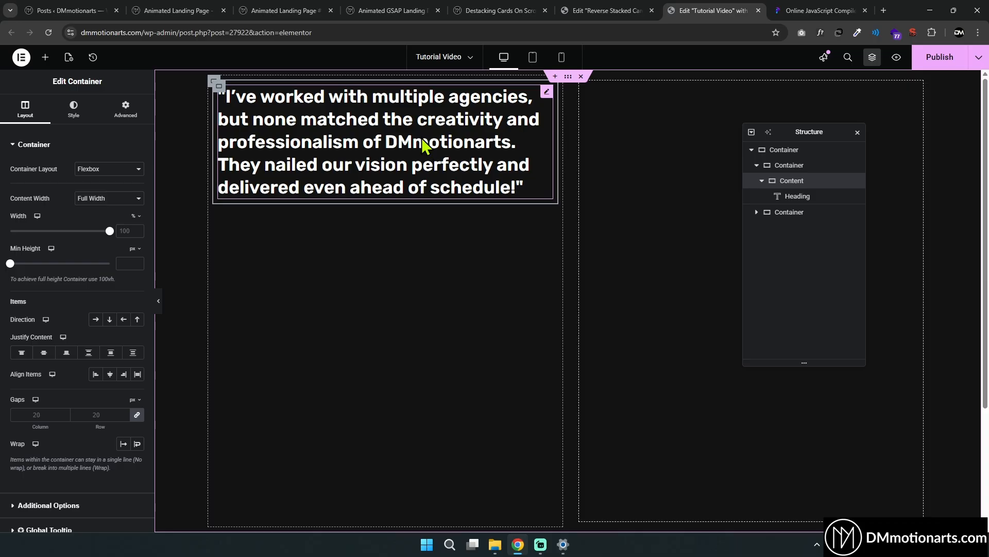
pyautogui.rightClick(423, 139)
pyautogui.click(446, 167)
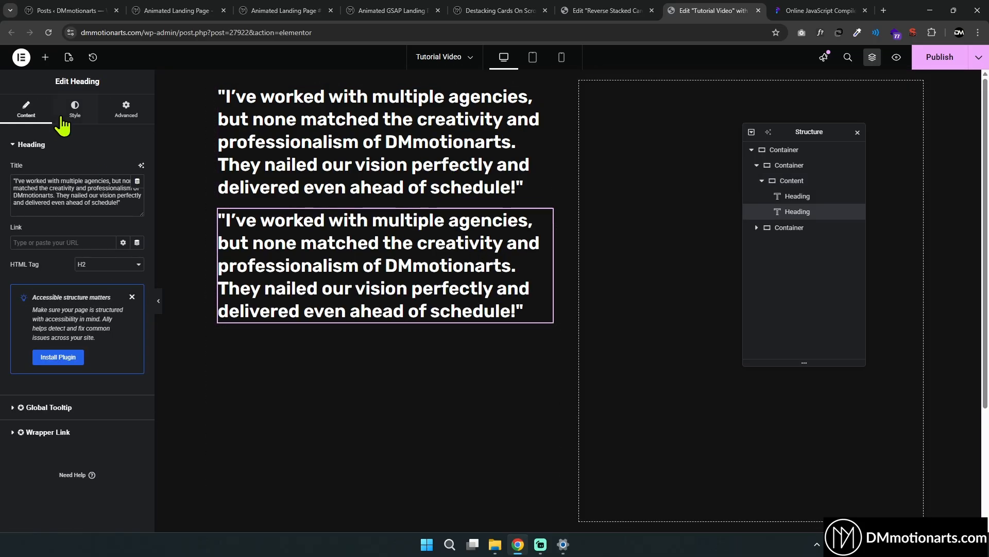
# Set the duplicated heading's font size to 14 px and its line height to 32 px
pyautogui.click(87, 117)
pyautogui.click(137, 198)
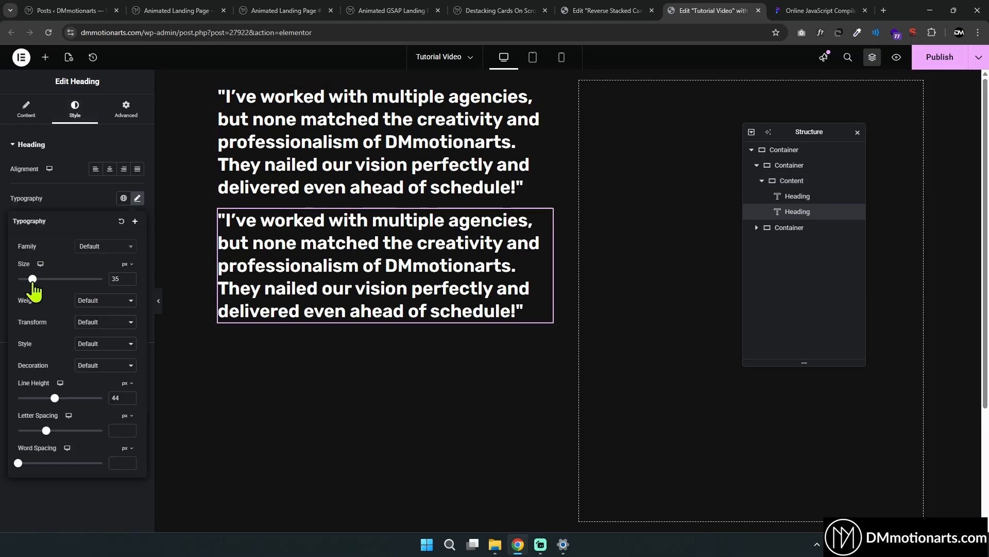
pyautogui.moveTo(32, 281); pyautogui.dragTo(23, 279)
pyautogui.moveTo(55, 398); pyautogui.dragTo(44, 399)
pyautogui.click(130, 277)
pyautogui.click(130, 276)
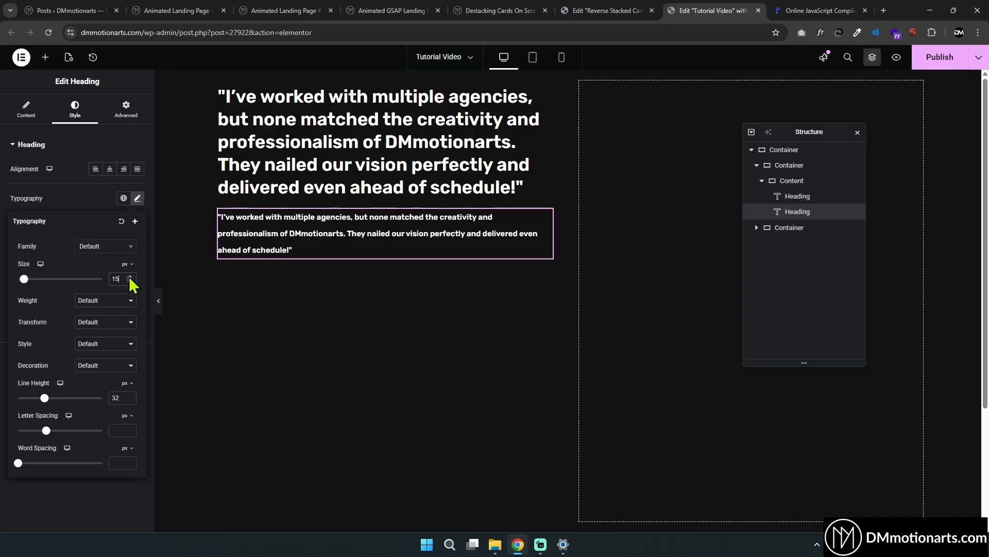
pyautogui.click(130, 277)
pyautogui.click(130, 281)
pyautogui.click(129, 281)
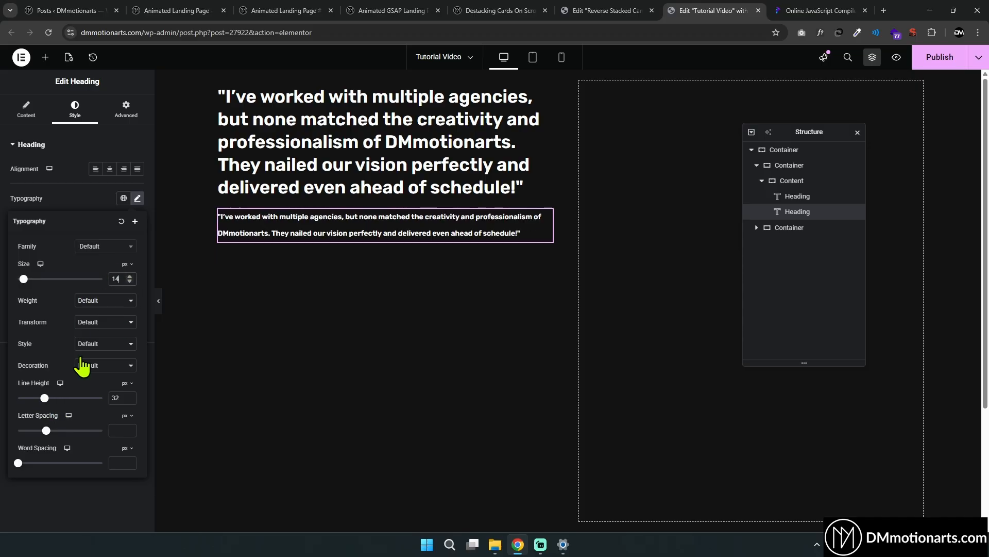
# Shorten the duplicated heading's text to "-- I've worked" and align it right as the author line
pyautogui.click(26, 111)
pyautogui.moveTo(121, 213); pyautogui.dragTo(70, 188)
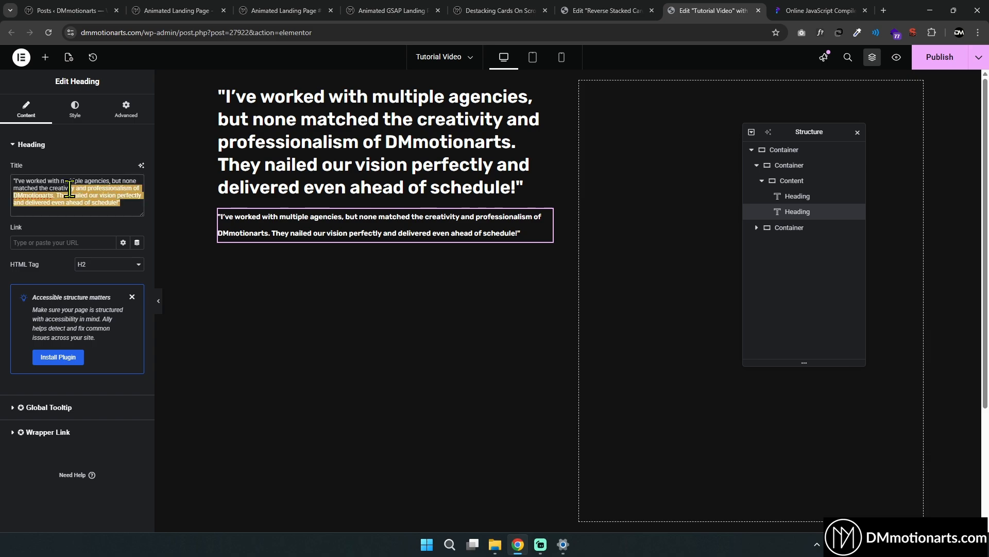
pyautogui.press('BackSpace')
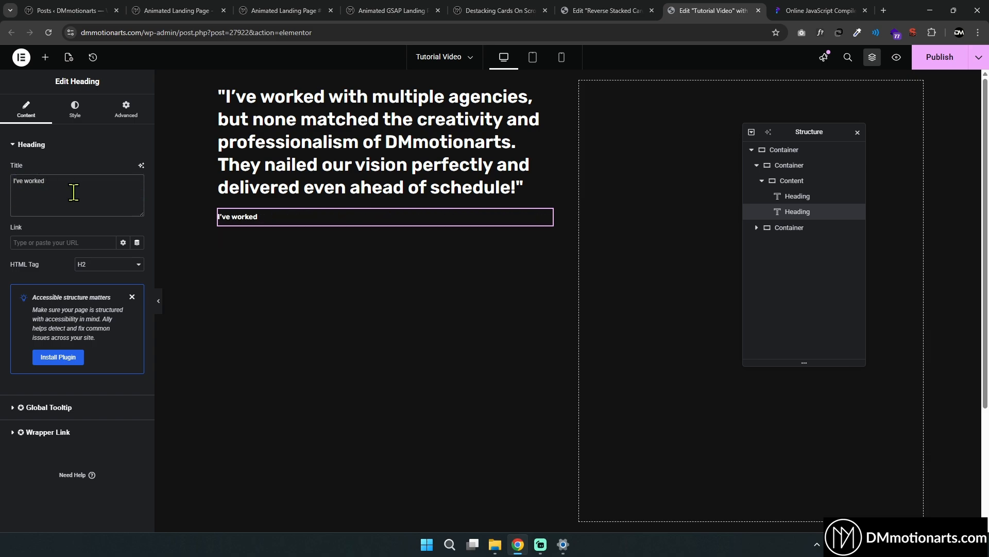
pyautogui.click(92, 117)
pyautogui.click(123, 170)
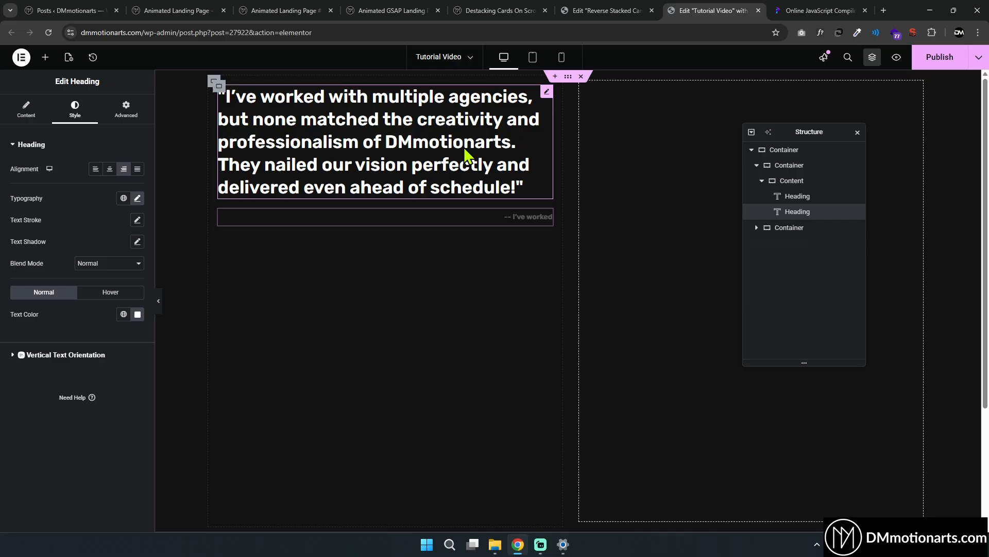
# Set the author line's font size to 17 px
pyautogui.click(789, 181)
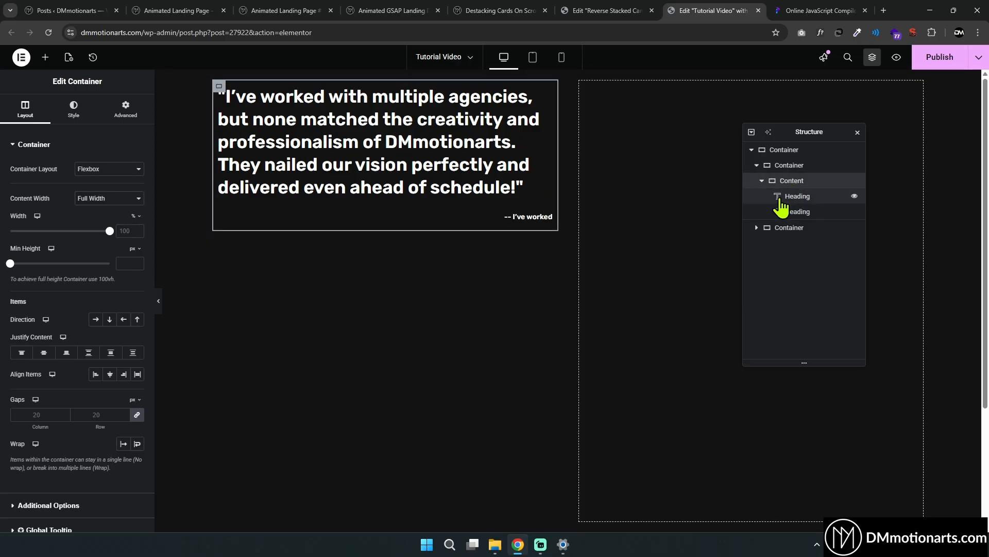
pyautogui.click(524, 220)
pyautogui.click(138, 198)
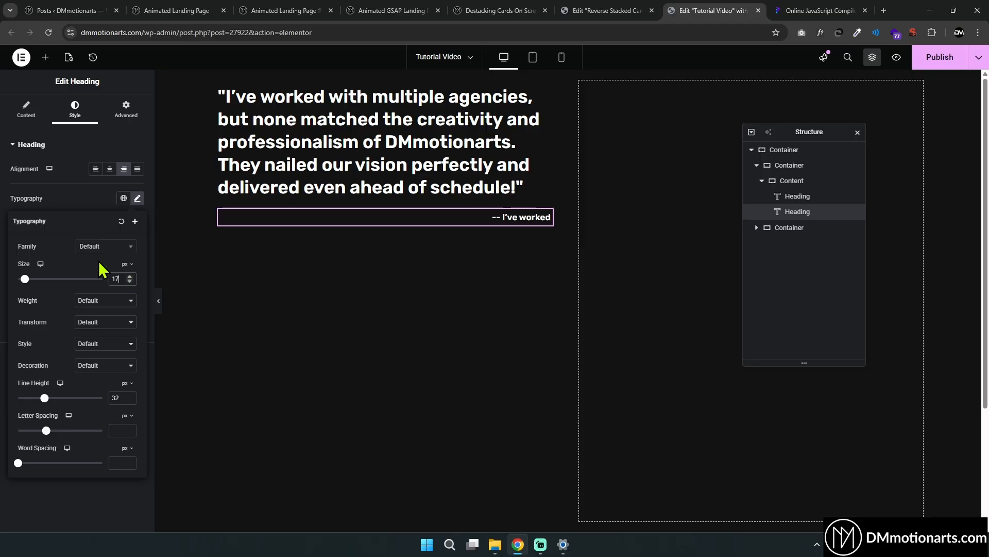
# Duplicate the Content container and set the parent container's content justification to center
pyautogui.click(768, 181)
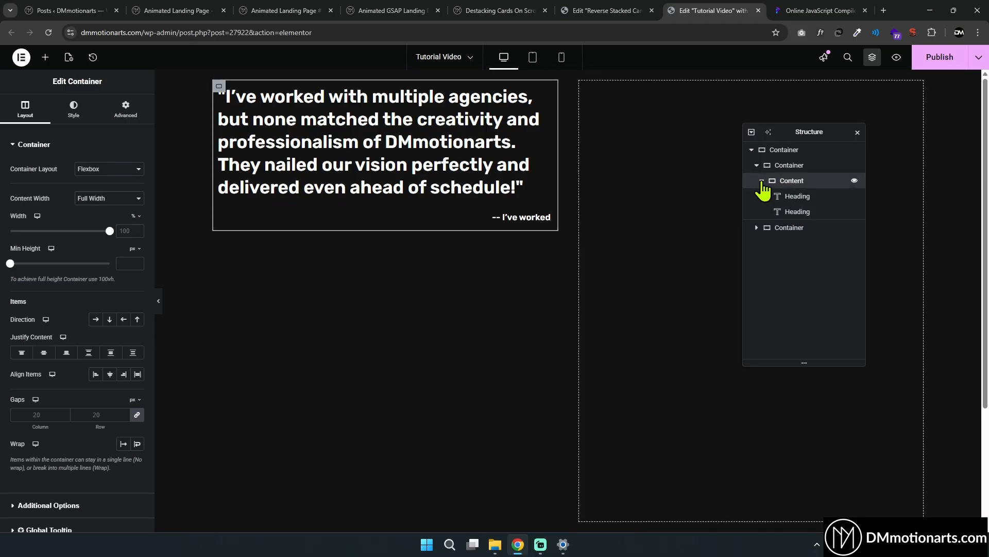
pyautogui.hotkey('ctrl', 'd')
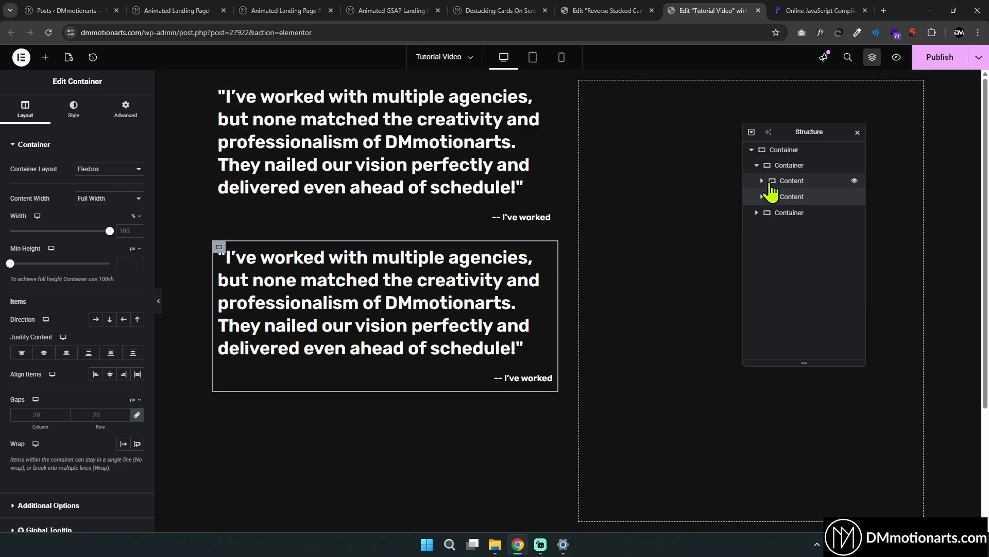
pyautogui.click(776, 166)
pyautogui.click(44, 352)
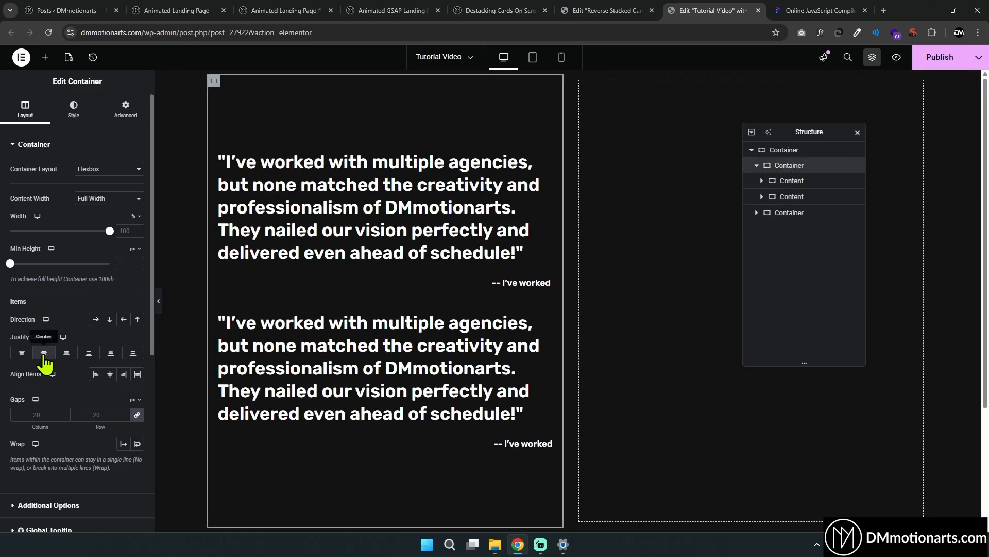
# Copy the second testimonial quote, starting "From the first call to final delivery", from the tutorial post's demo
pyautogui.click(393, 331)
pyautogui.click(482, 10)
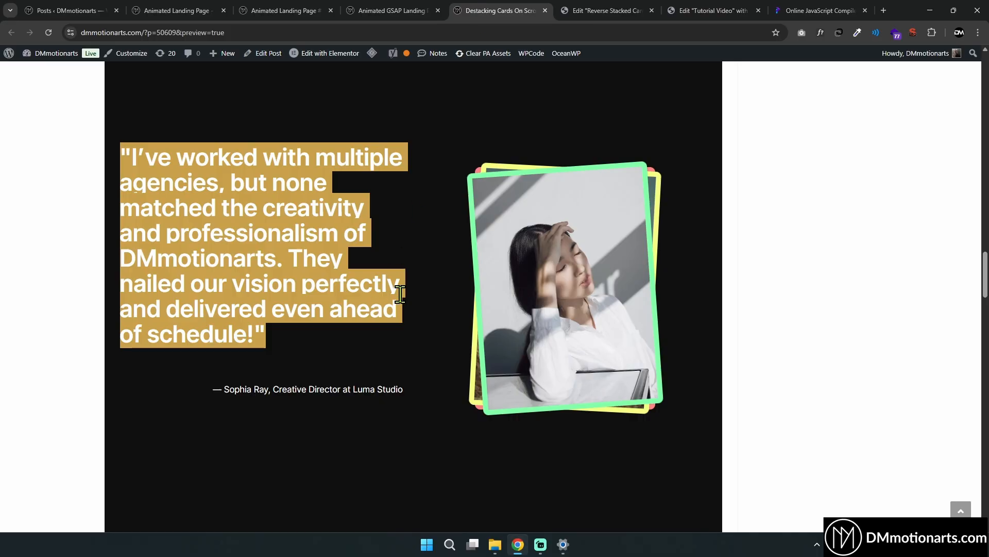
pyautogui.scroll(-3, 400, 295)
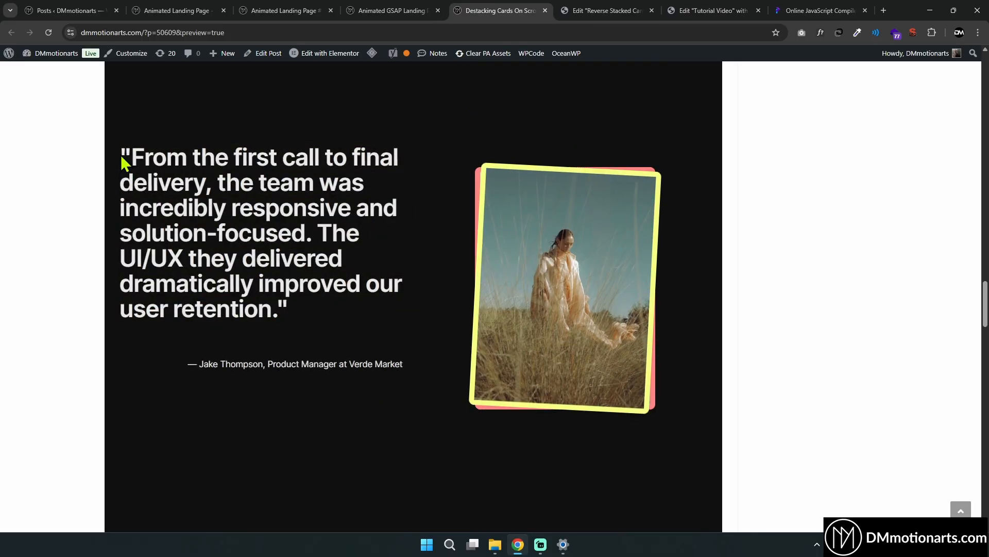
pyautogui.moveTo(122, 149); pyautogui.dragTo(310, 302)
pyautogui.hotkey('ctrl', 'c')
# Replace the second Content container's quote with the copied text and shorten it to end at "delivered dramatically ."
pyautogui.click(681, 10)
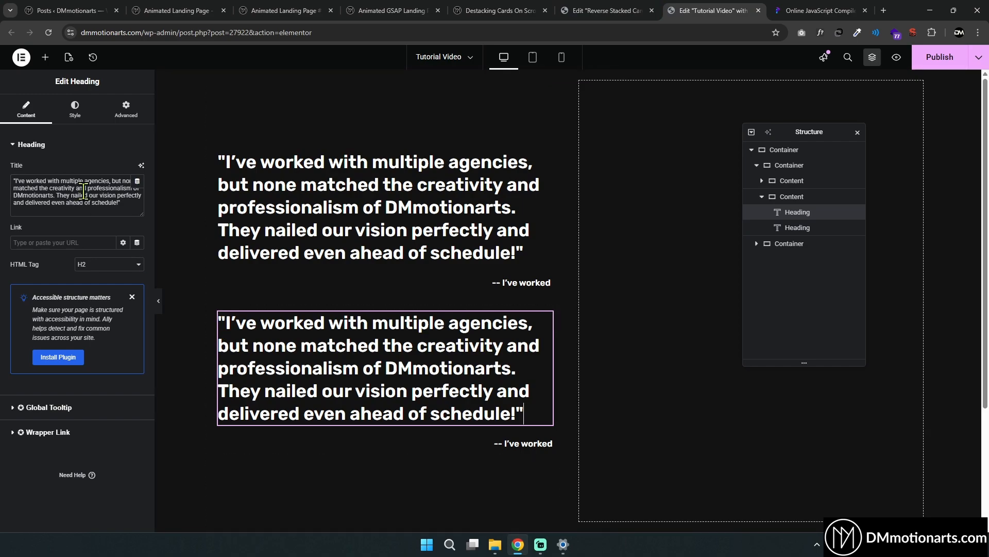
pyautogui.hotkey('ctrl', 'a')
pyautogui.hotkey('ctrl', 'v')
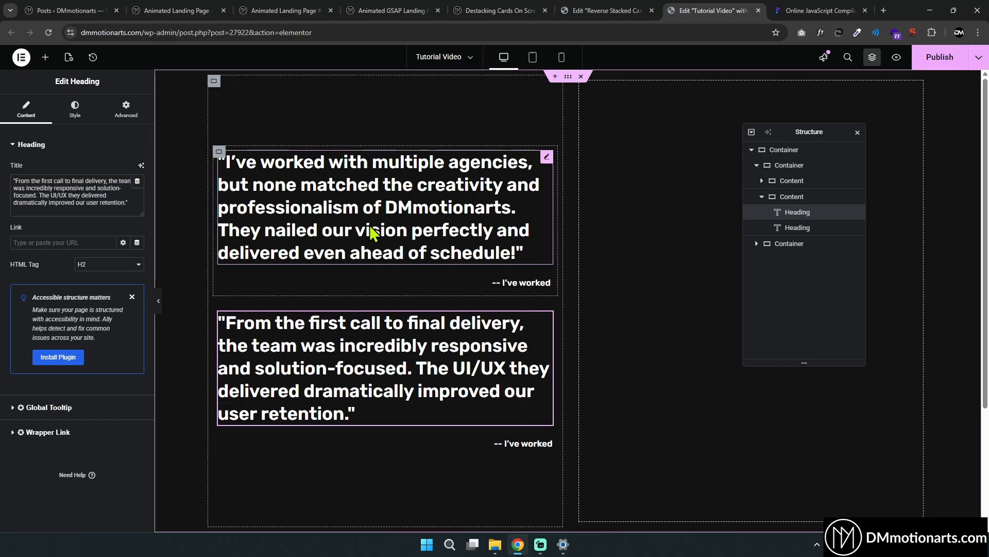
pyautogui.keyDown('shift'); pyautogui.click(415, 389); pyautogui.keyUp('shift')
pyautogui.press('BackSpace')
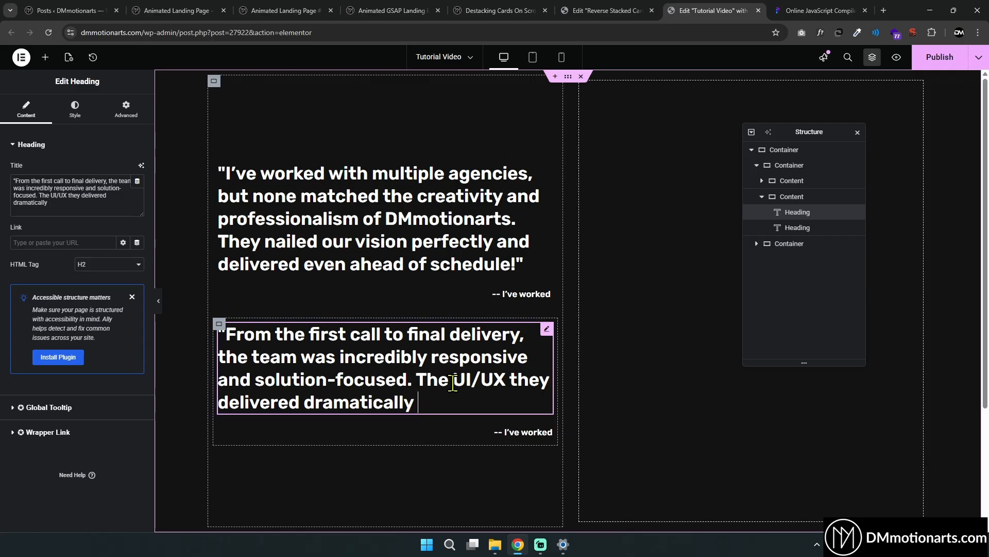
# Hide the first Content container, then open the screenruler app and line the ruler up with the second quote's top edge
pyautogui.click(762, 196)
pyautogui.click(854, 180)
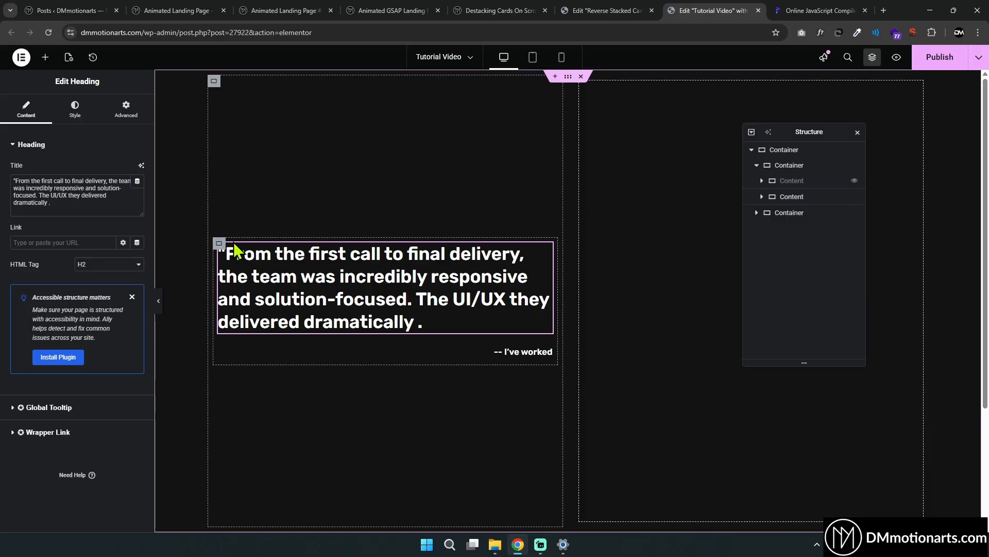
pyautogui.press('super')
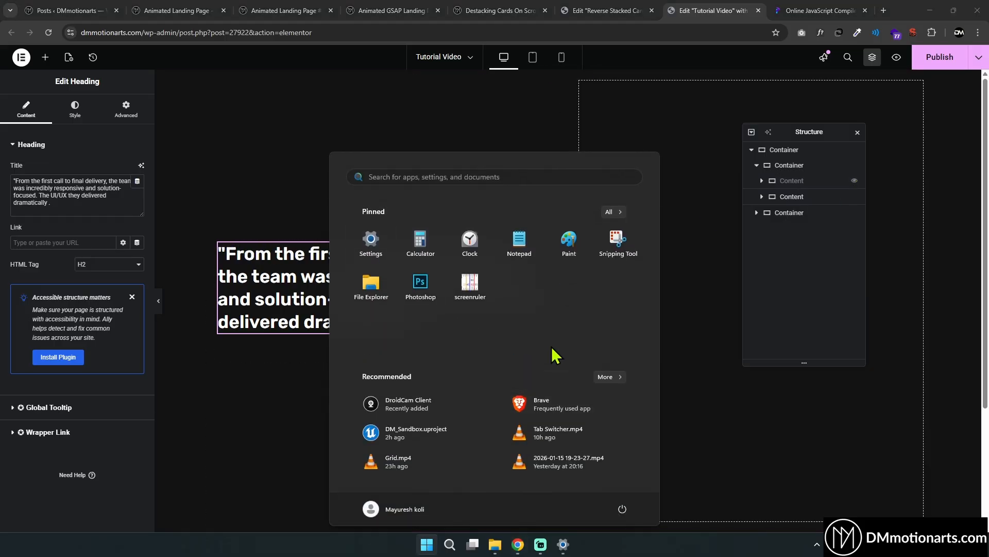
pyautogui.click(476, 292)
pyautogui.moveTo(347, 275); pyautogui.dragTo(436, 266)
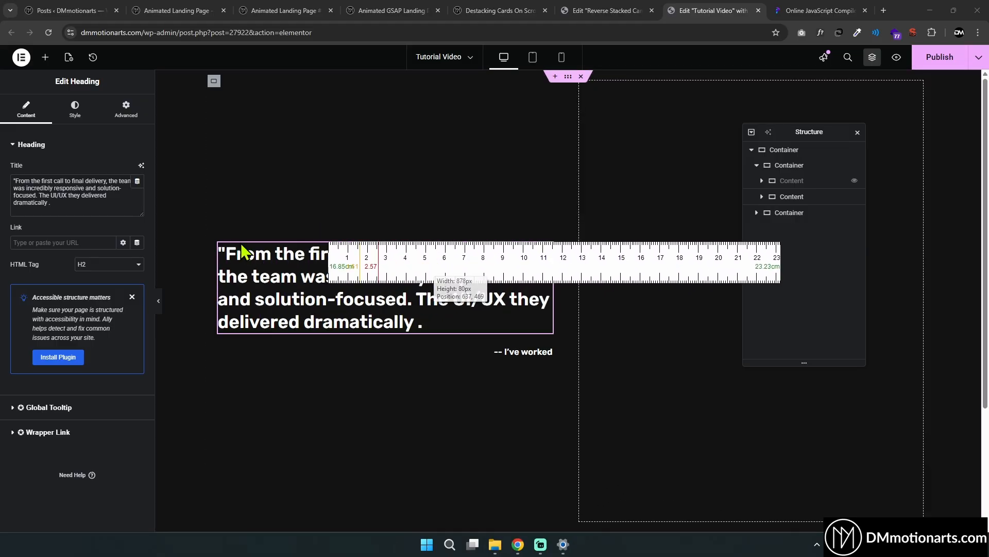
# Show the first Content container and briefly hide the second to compare both quotes' top positions against the ruler
pyautogui.click(854, 180)
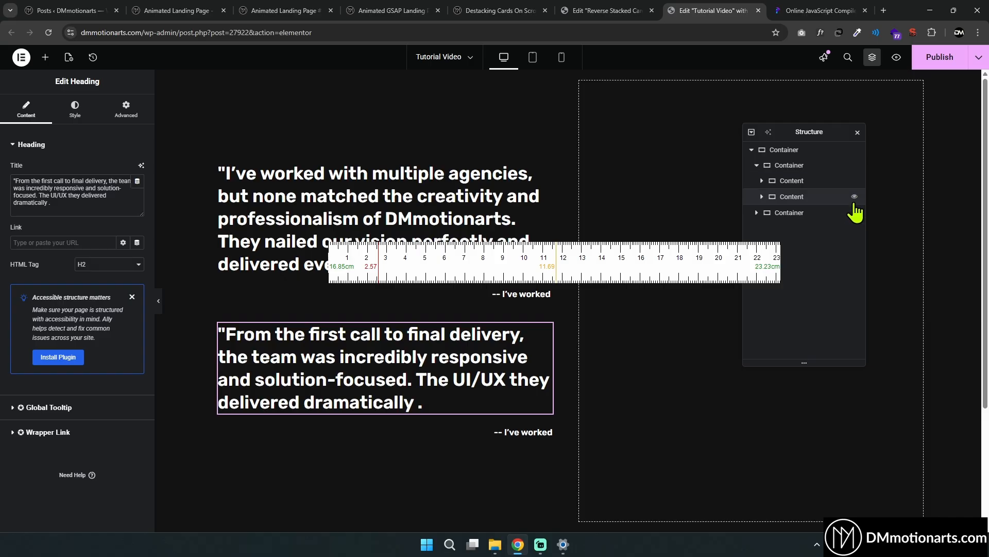
pyautogui.click(855, 196)
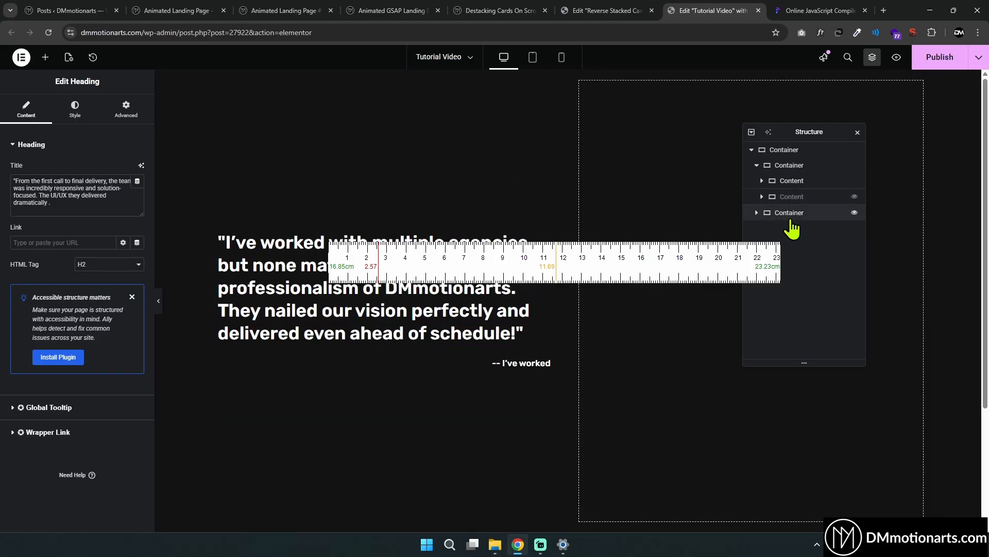
pyautogui.click(855, 196)
pyautogui.click(824, 197)
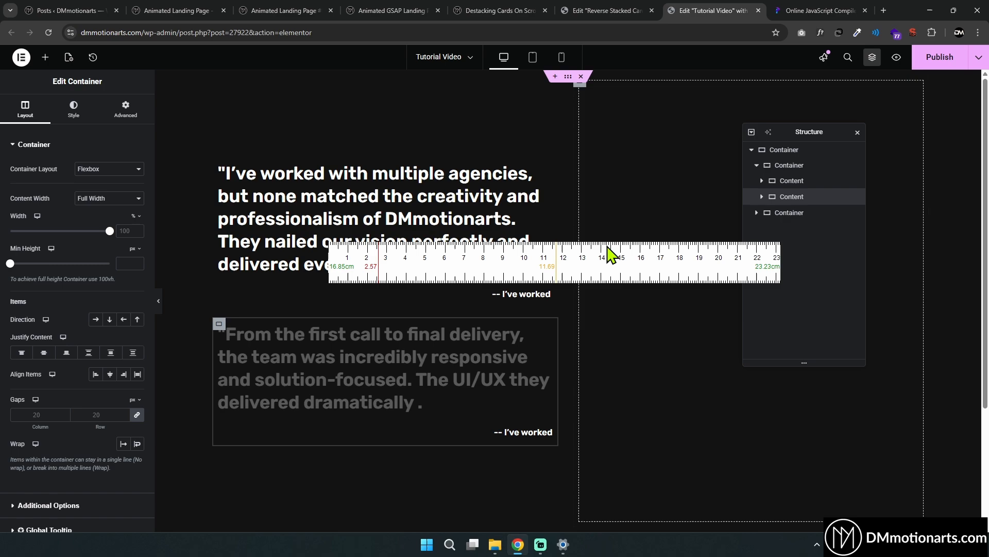
# Lengthen the second quote by appending a copy of its text from "was incredibly responsive" to "dramatically ."
pyautogui.click(313, 211)
pyautogui.click(309, 379)
pyautogui.moveTo(49, 203); pyautogui.dragTo(3, 190)
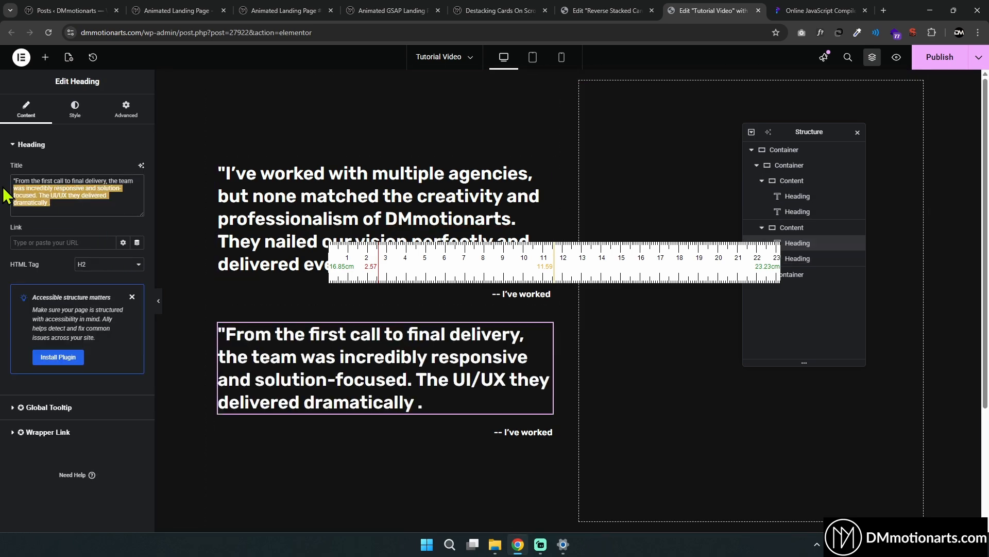
pyautogui.hotkey('ctrl', 'c')
pyautogui.click(63, 203)
pyautogui.hotkey('ctrl', 'v')
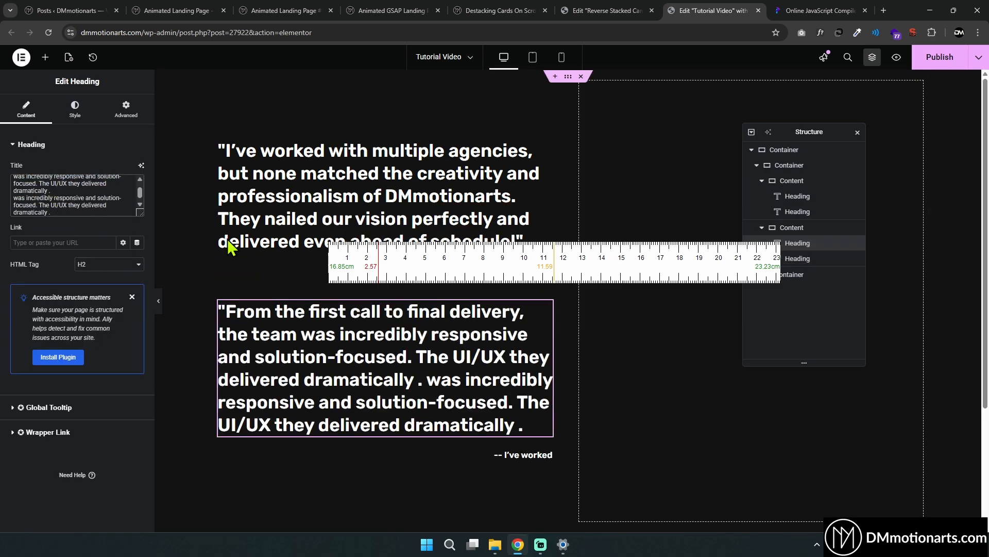
# Hide the second Content container, move the Structure window aside, and swap visibility between both containers to compare the quotes' top positions against the ruler
pyautogui.click(854, 227)
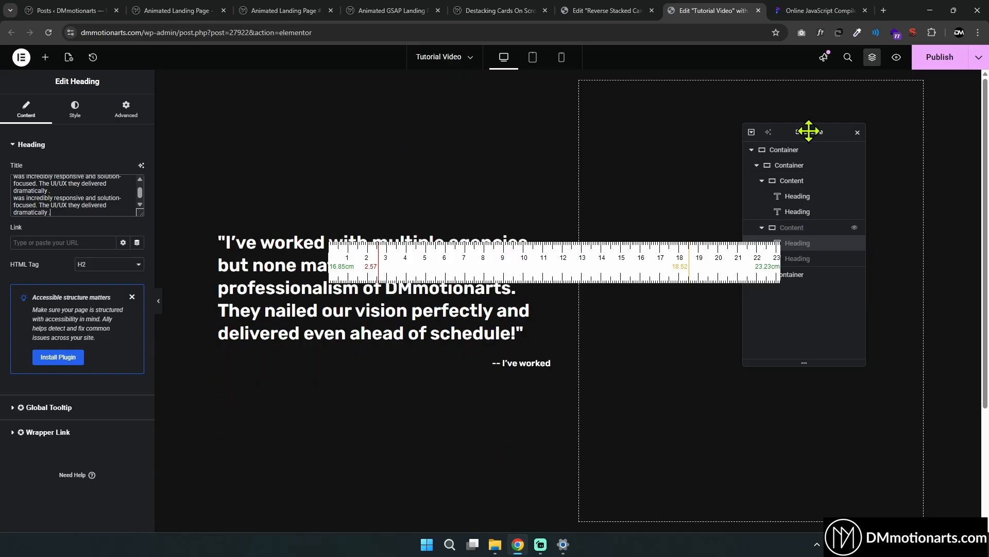
pyautogui.moveTo(811, 133); pyautogui.dragTo(858, 126)
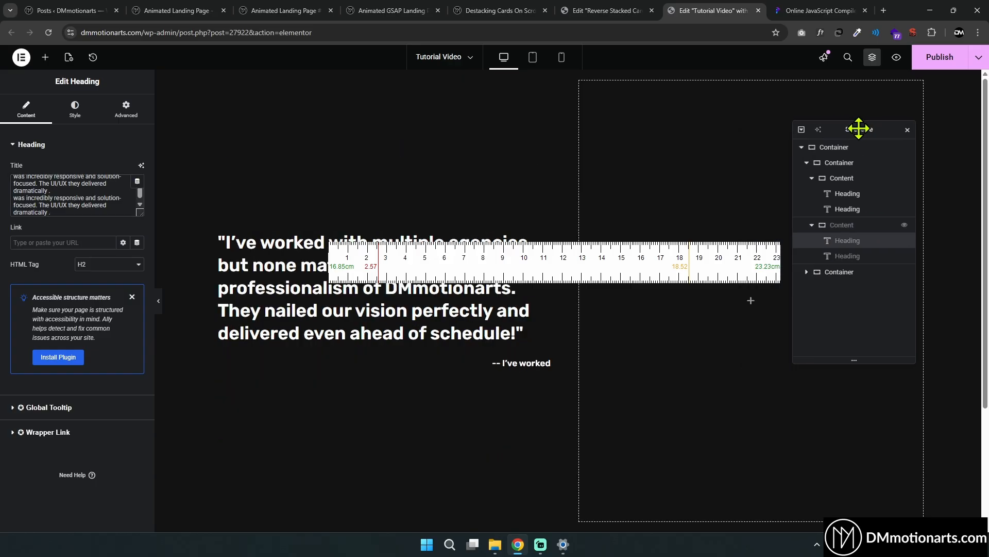
pyautogui.click(905, 178)
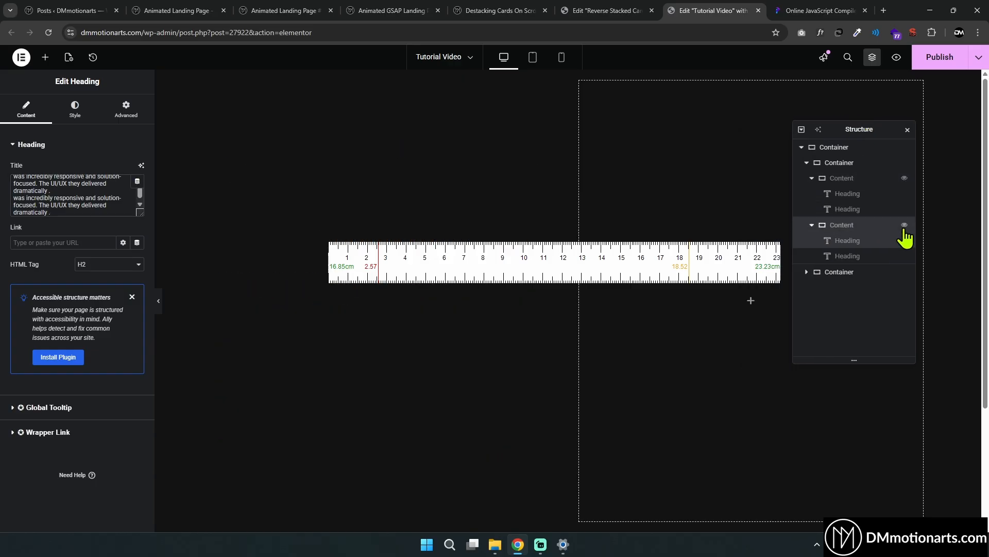
pyautogui.click(905, 225)
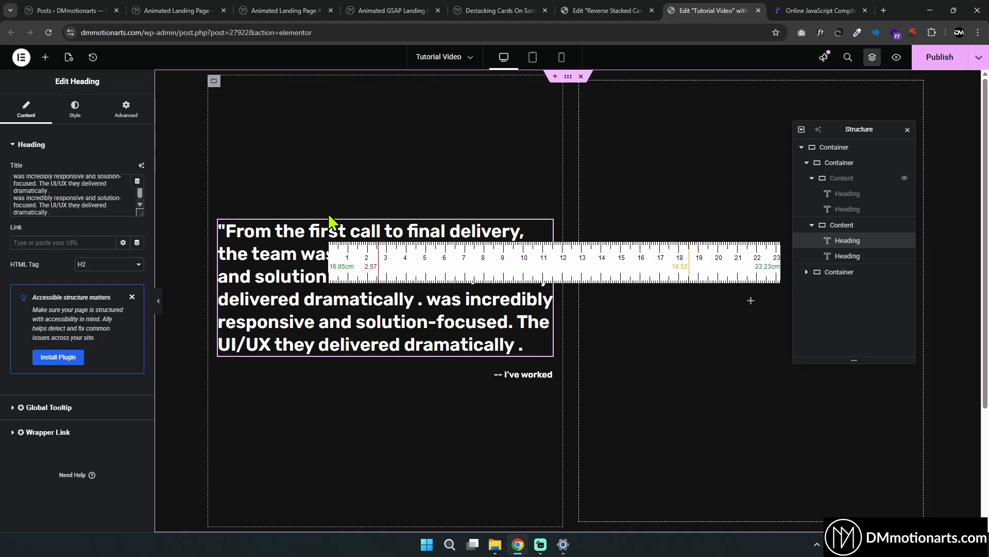
# Exit the ruler app and show the first Content container again
pyautogui.rightClick(620, 268)
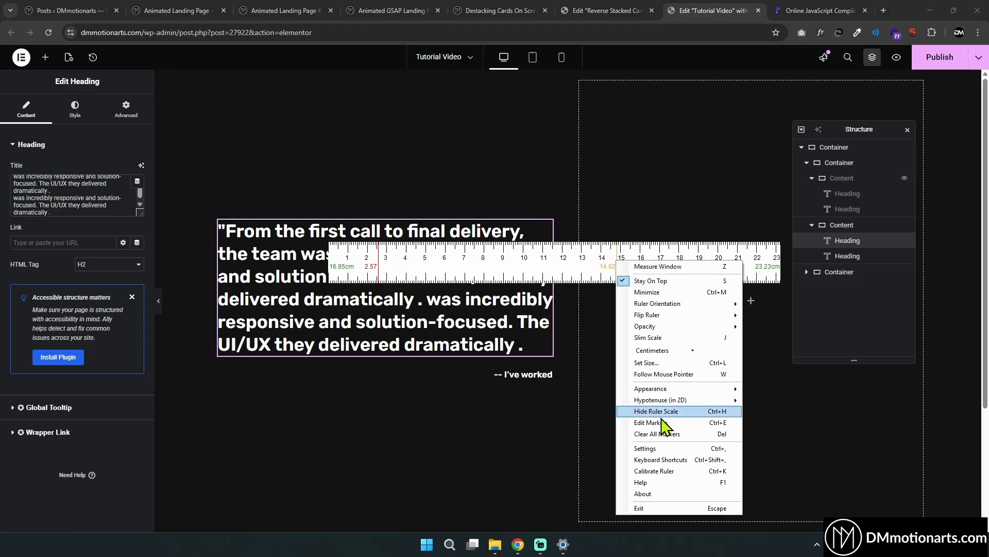
pyautogui.click(639, 508)
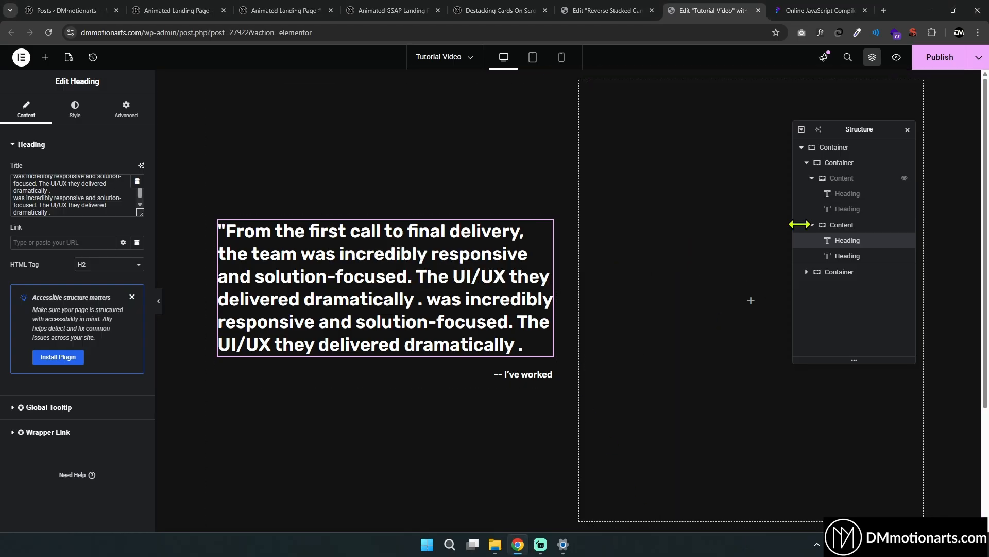
pyautogui.click(839, 163)
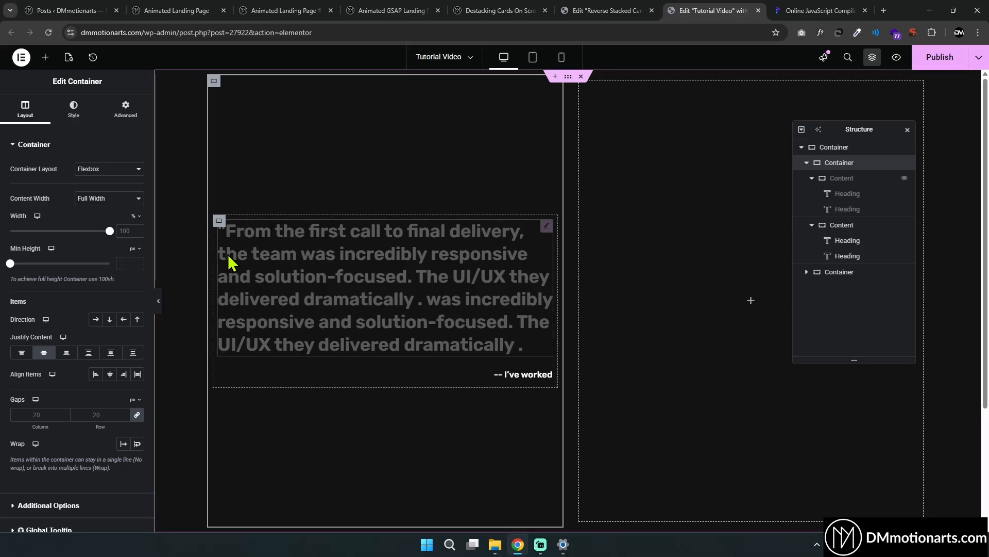
pyautogui.click(904, 178)
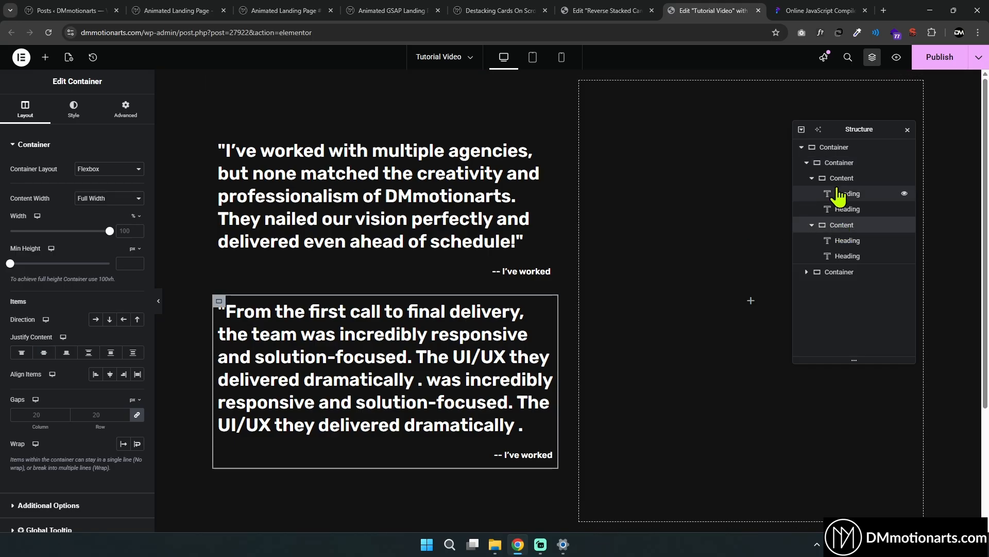
# Try setting the position of both Content containers to Absolute, and undo those position changes
pyautogui.click(126, 111)
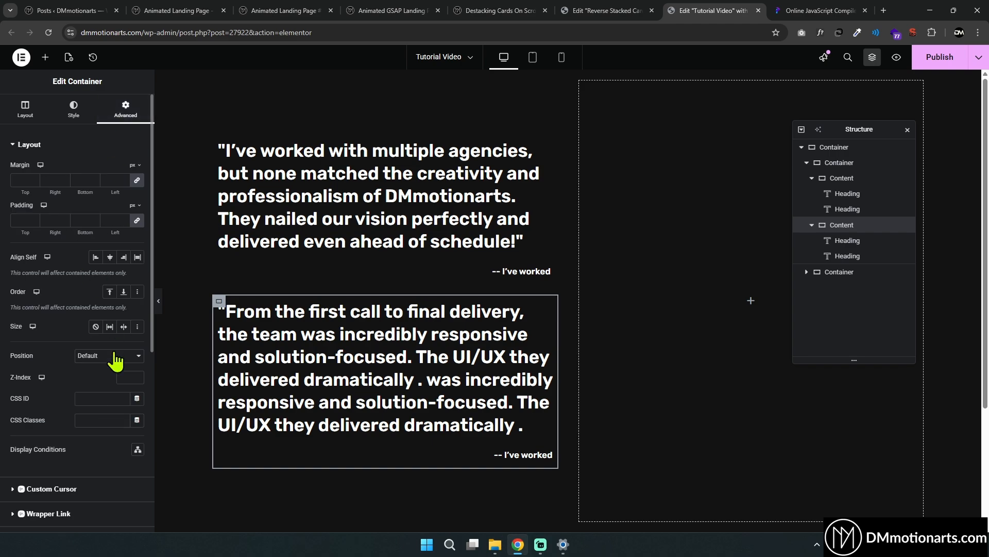
pyautogui.click(109, 362)
pyautogui.click(105, 382)
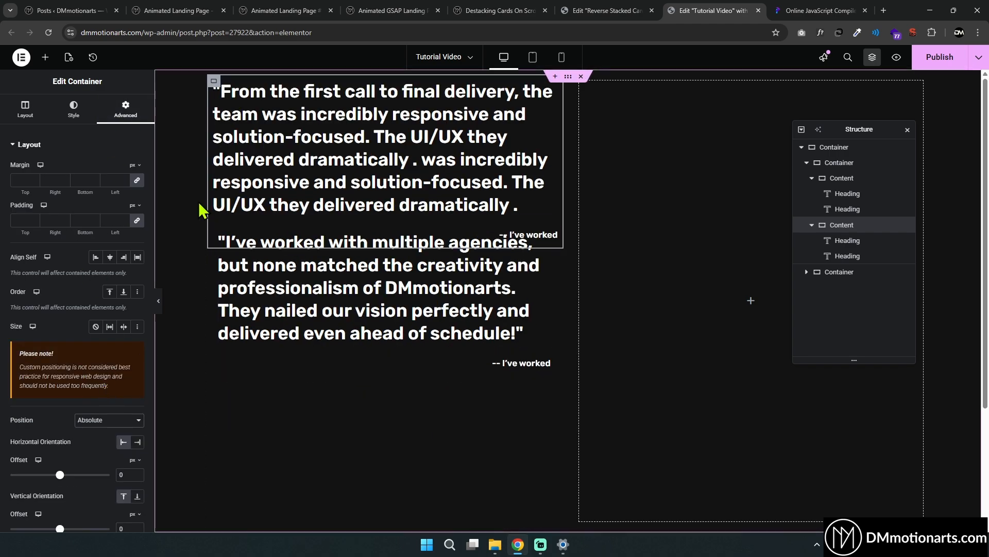
pyautogui.click(817, 178)
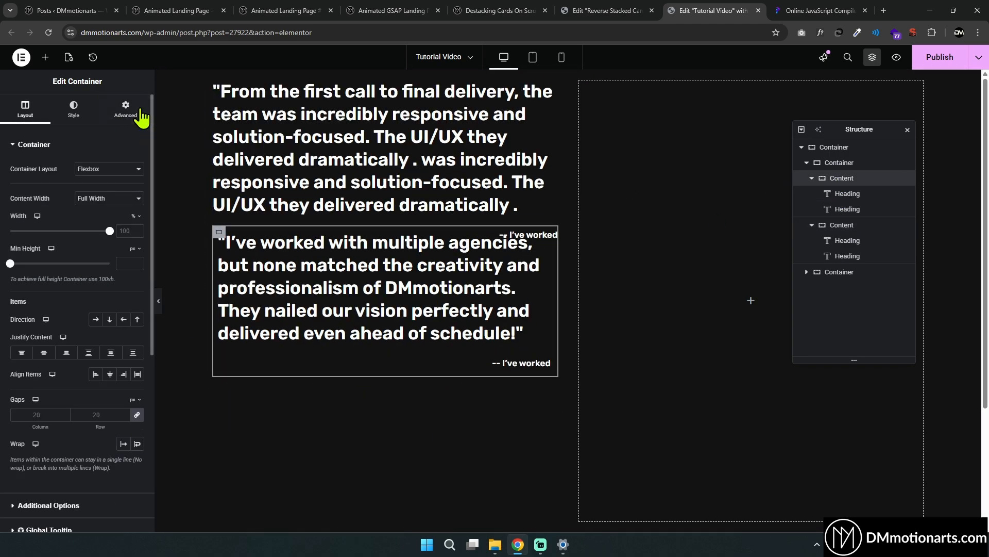
pyautogui.click(128, 110)
pyautogui.click(116, 354)
pyautogui.click(109, 382)
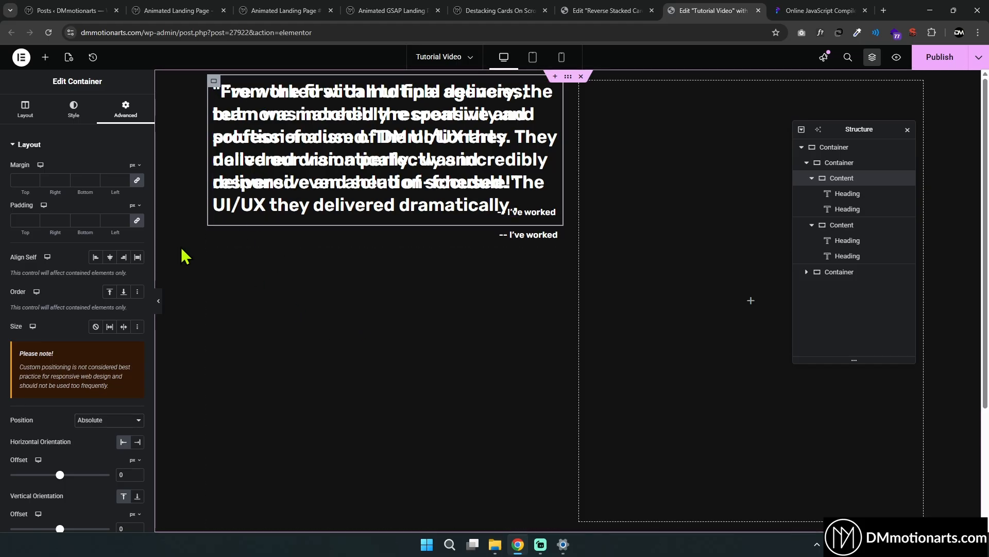
pyautogui.hotkey('ctrl', 'z')
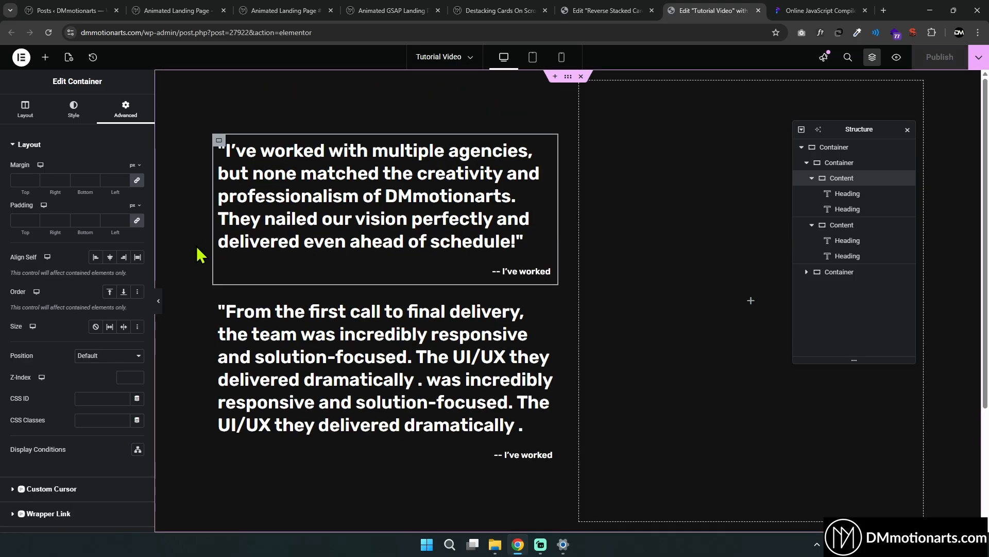
# Collapse the Content containers and add an empty container inside their parent Container, below them
pyautogui.click(812, 178)
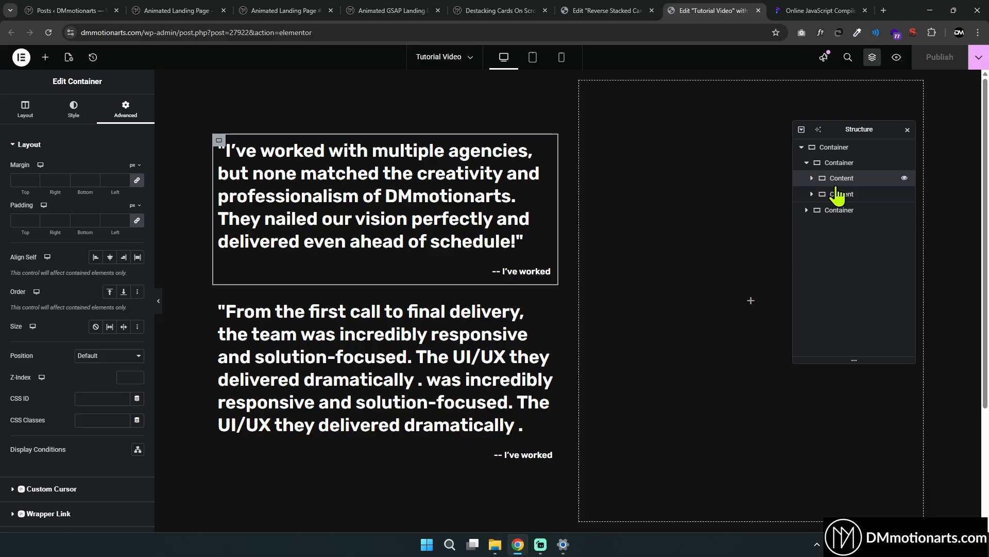
pyautogui.click(838, 163)
pyautogui.click(45, 58)
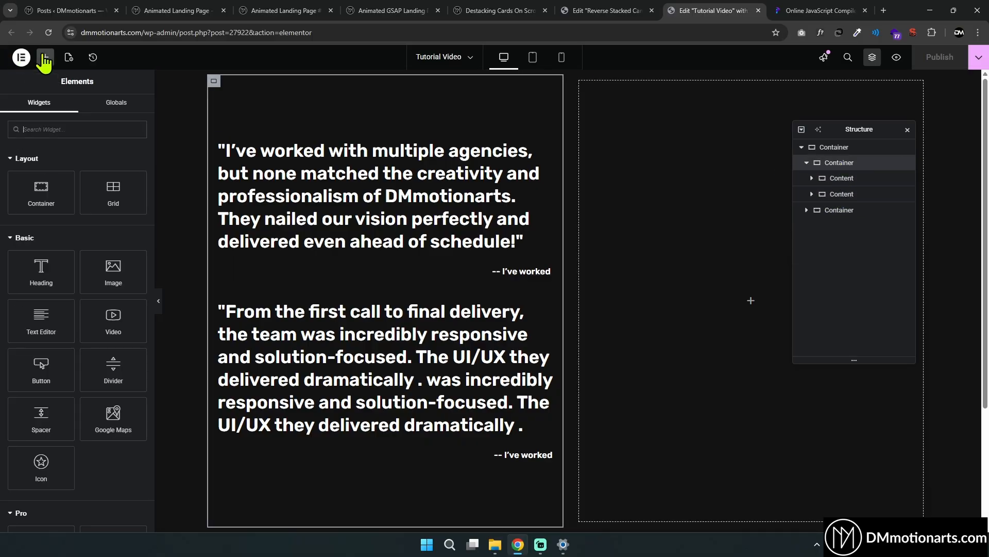
pyautogui.click(834, 179)
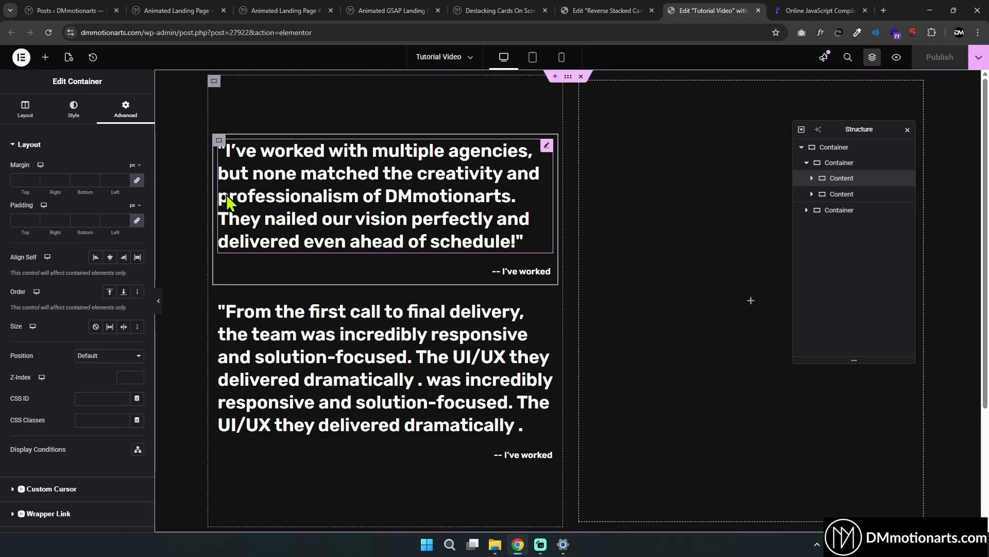
pyautogui.click(839, 163)
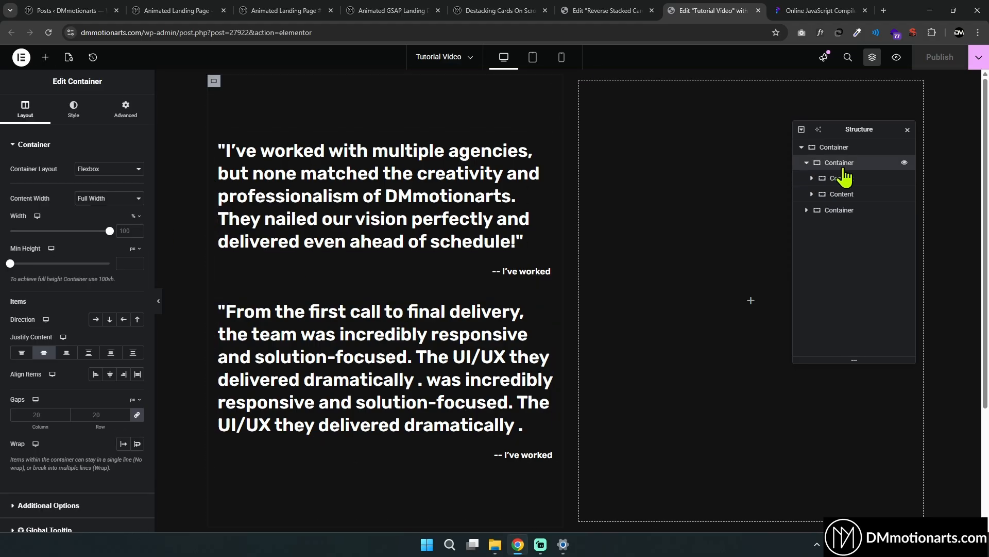
pyautogui.click(45, 57)
pyautogui.click(48, 193)
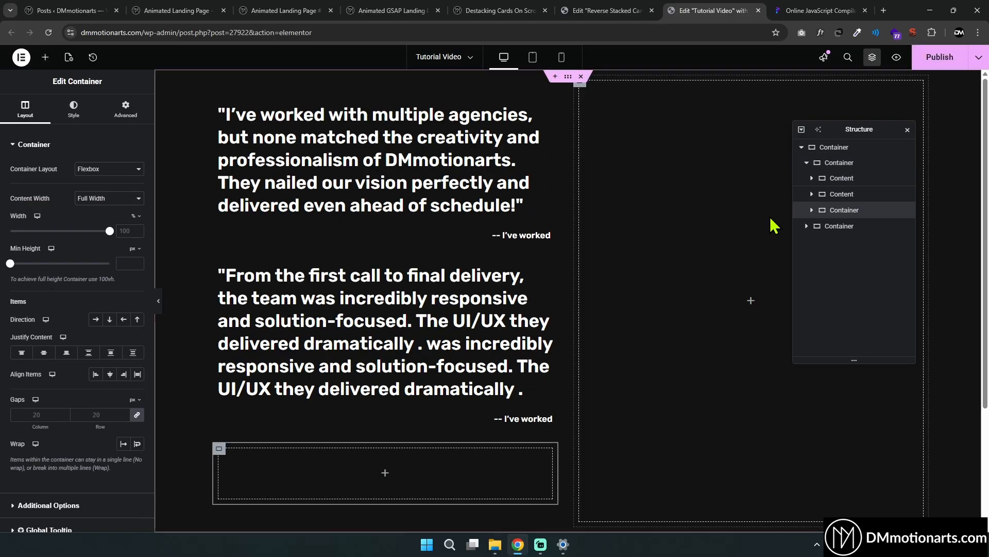
# Rename the new container to Contents and move both Content containers into it
pyautogui.write('Contents')
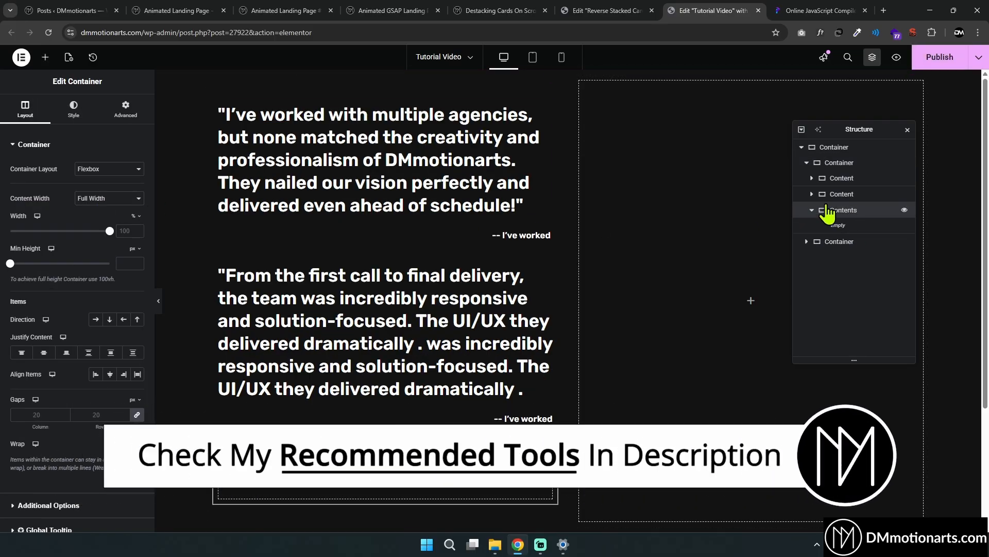
pyautogui.moveTo(830, 195); pyautogui.dragTo(845, 215)
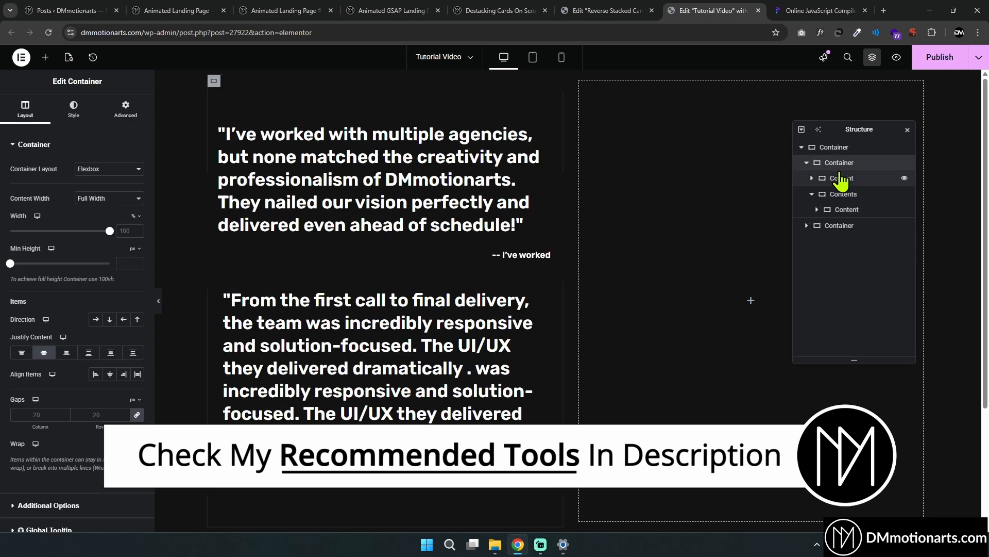
pyautogui.moveTo(839, 181); pyautogui.dragTo(846, 214)
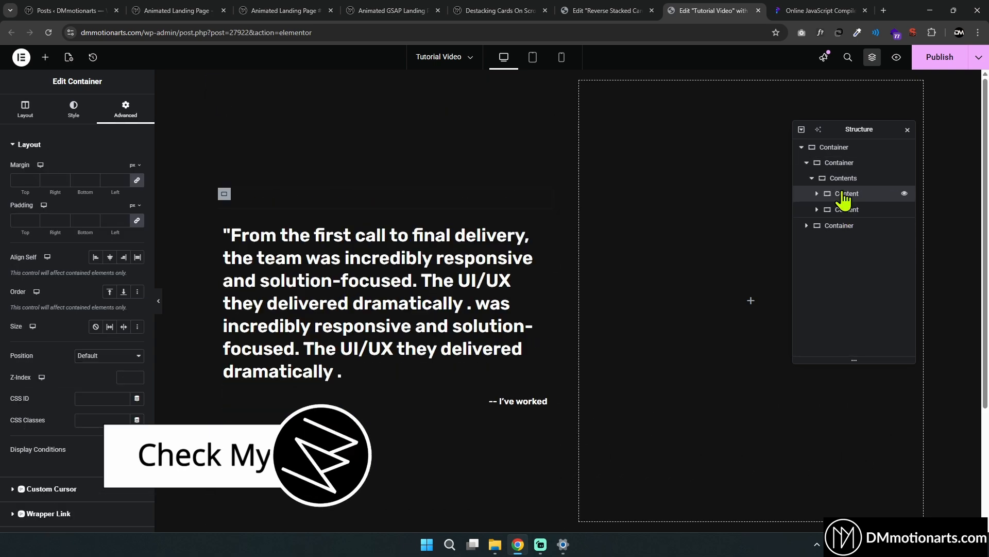
# Set the Contents container's padding to 0 on all sides and its column and row gaps to 0
pyautogui.click(839, 183)
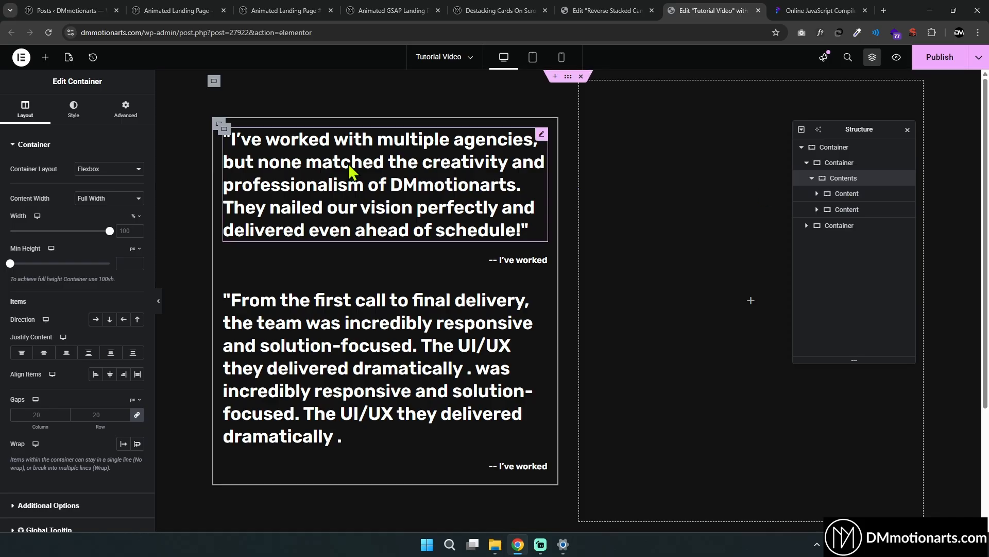
pyautogui.click(125, 109)
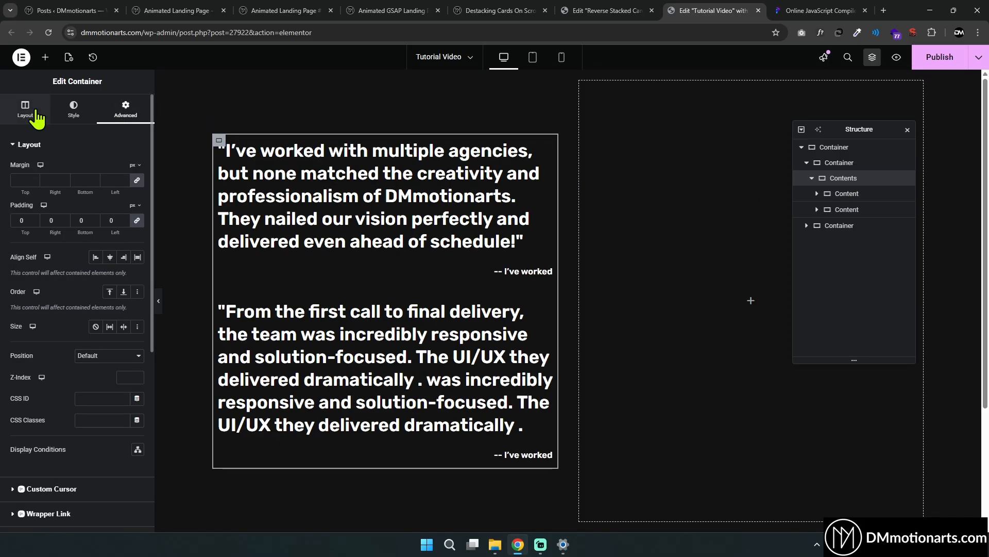
pyautogui.click(32, 112)
pyautogui.click(109, 414)
pyautogui.write('0')
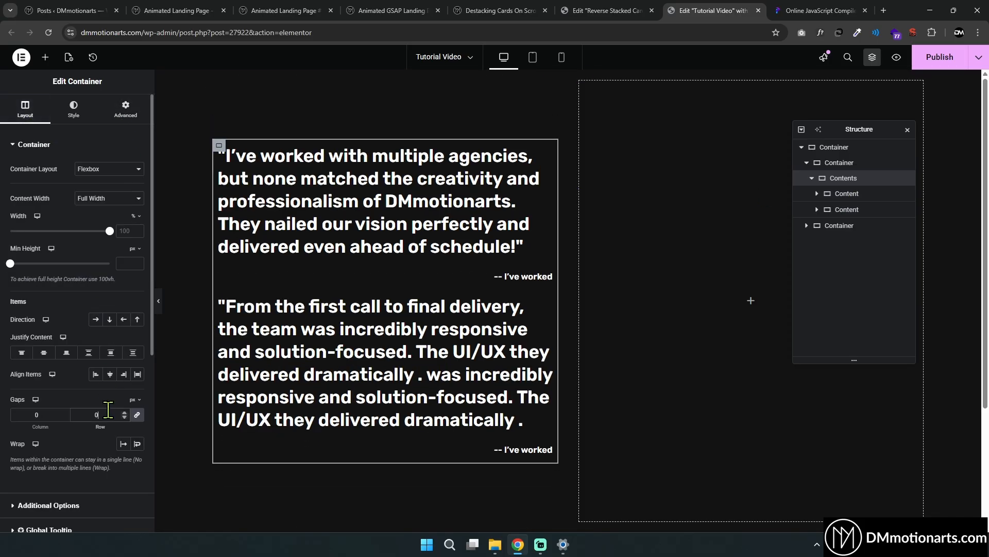
# Set the second Content container's position to Absolute and toggle the first one's visibility to check the overlap
pyautogui.click(840, 212)
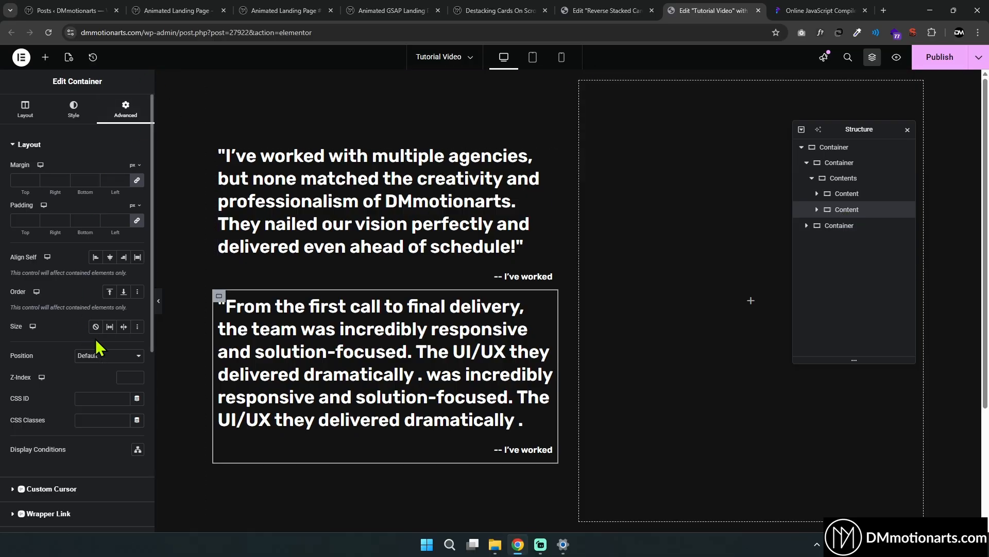
pyautogui.click(101, 382)
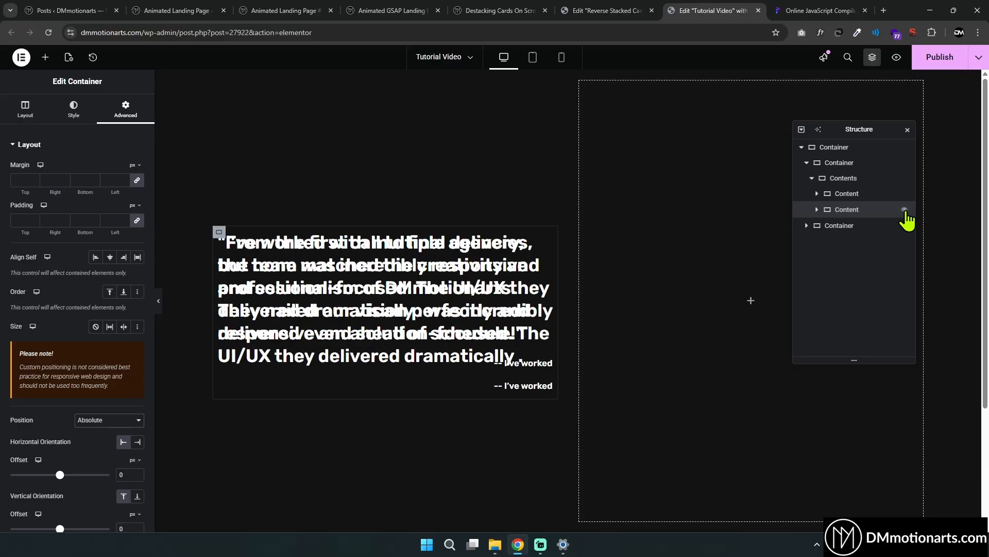
pyautogui.click(904, 194)
pyautogui.click(905, 195)
# Hide the first Content container and examine how the Contents container and the absolute second Content container behave without it
pyautogui.click(861, 196)
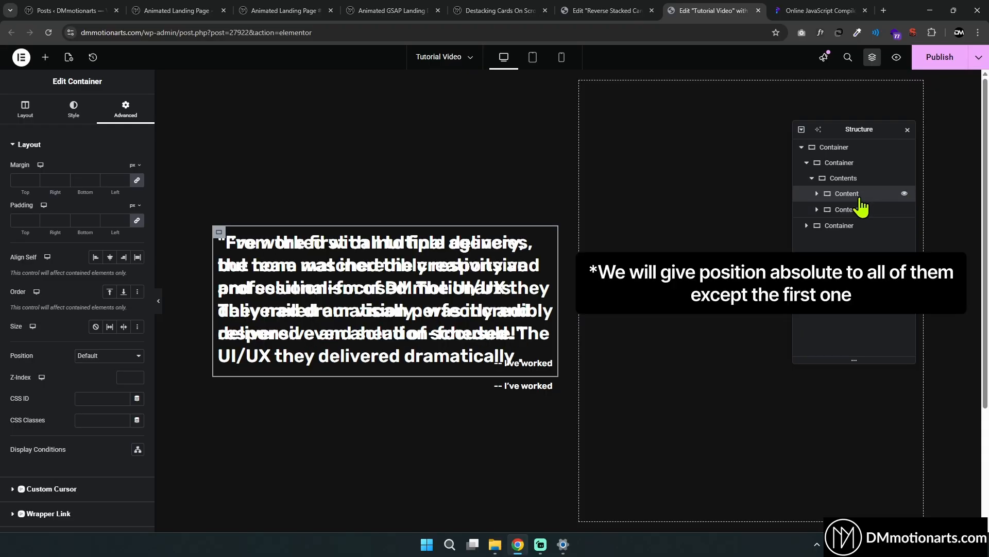
pyautogui.click(904, 194)
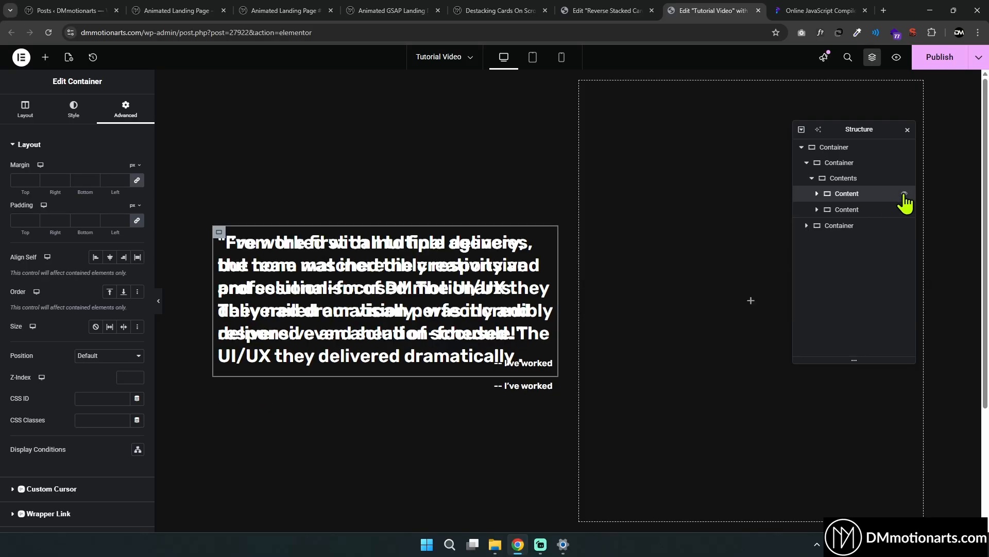
pyautogui.click(839, 180)
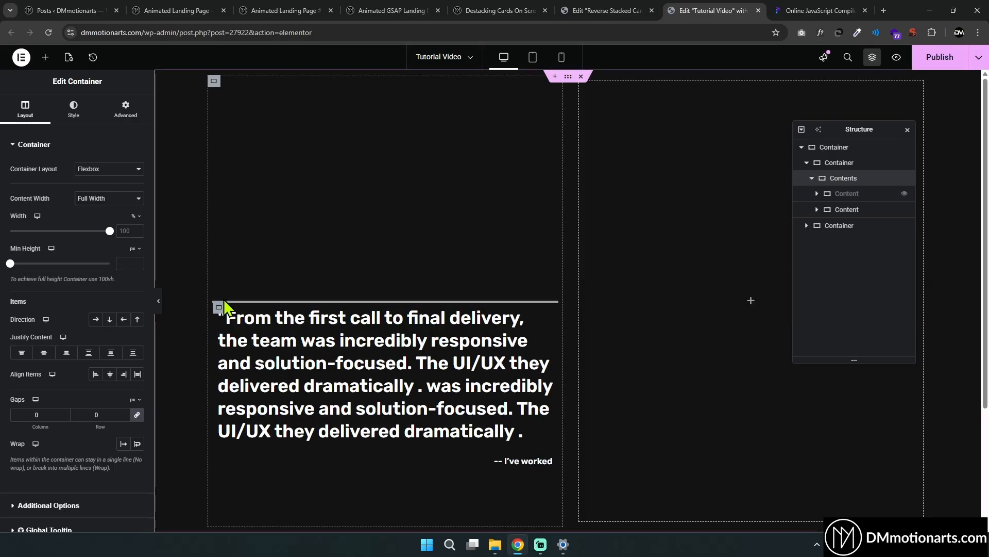
pyautogui.click(860, 211)
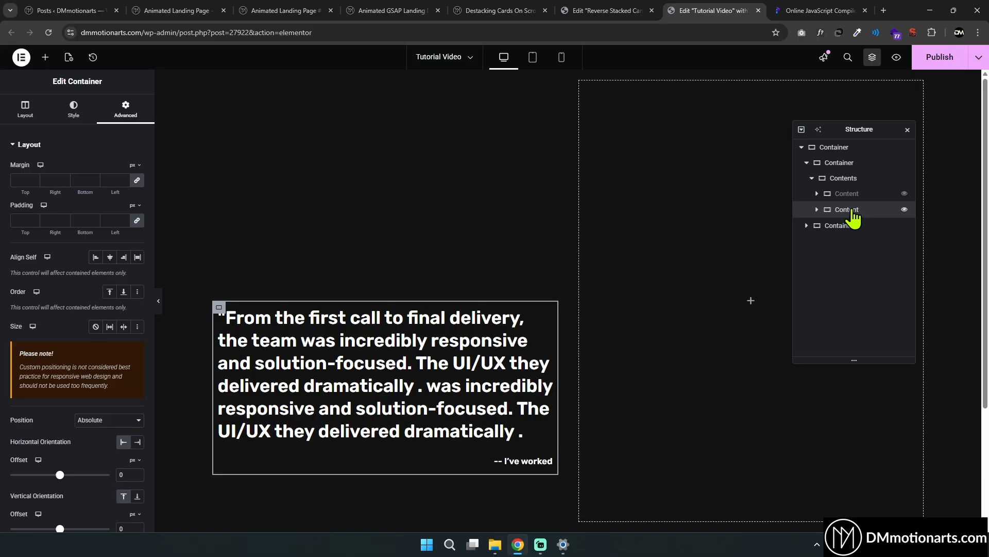
# Try a minimum height of 500 px on the Contents container and clear it again
pyautogui.click(846, 178)
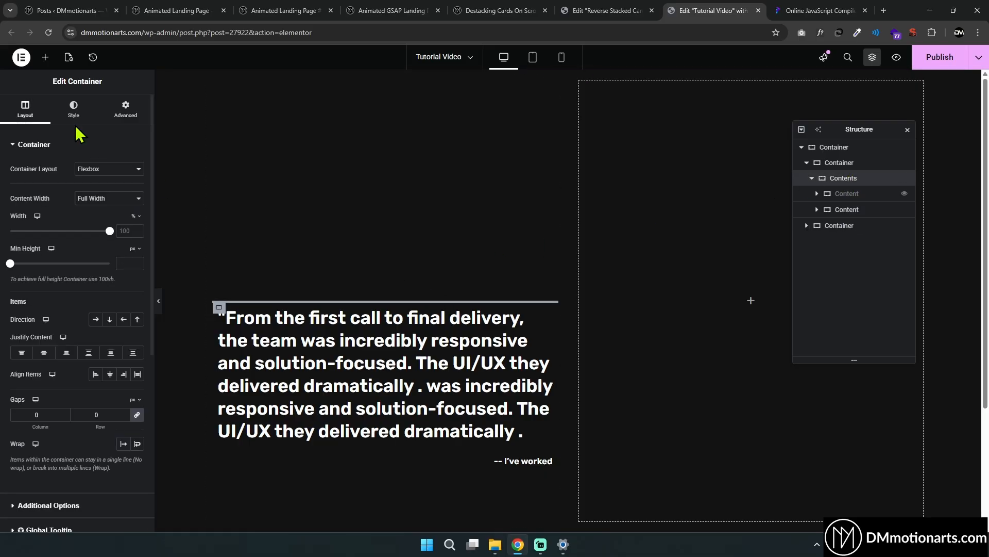
pyautogui.write('500')
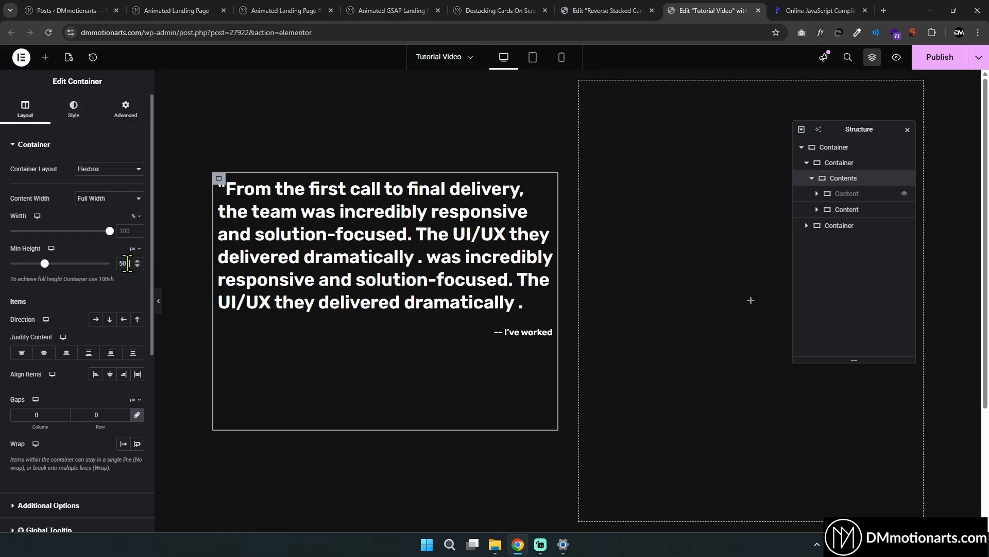
pyautogui.press('BackSpace')
pyautogui.press('BackSpace')
pyautogui.press('BackSpace')
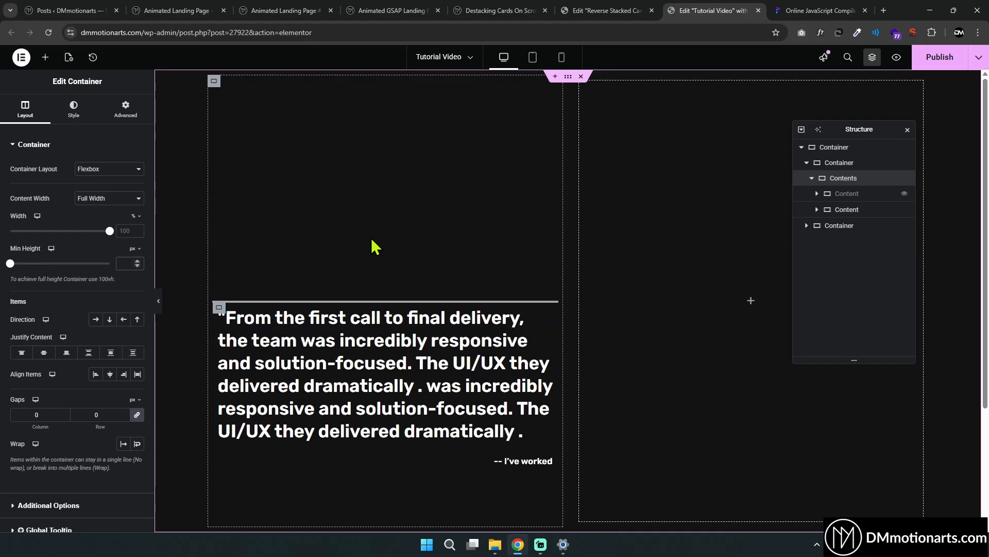
# Show the first Content container again and select it to check its position setting
pyautogui.click(904, 195)
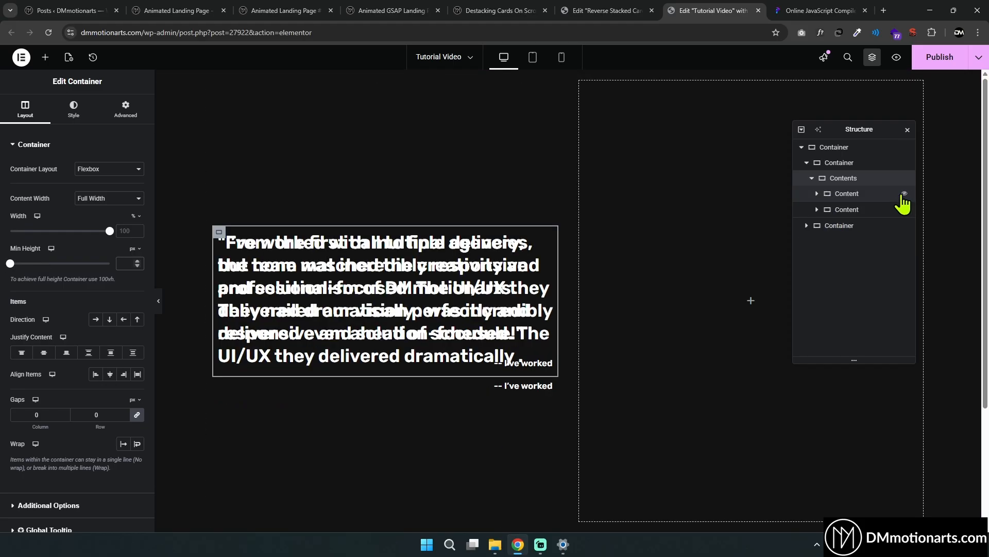
pyautogui.click(845, 194)
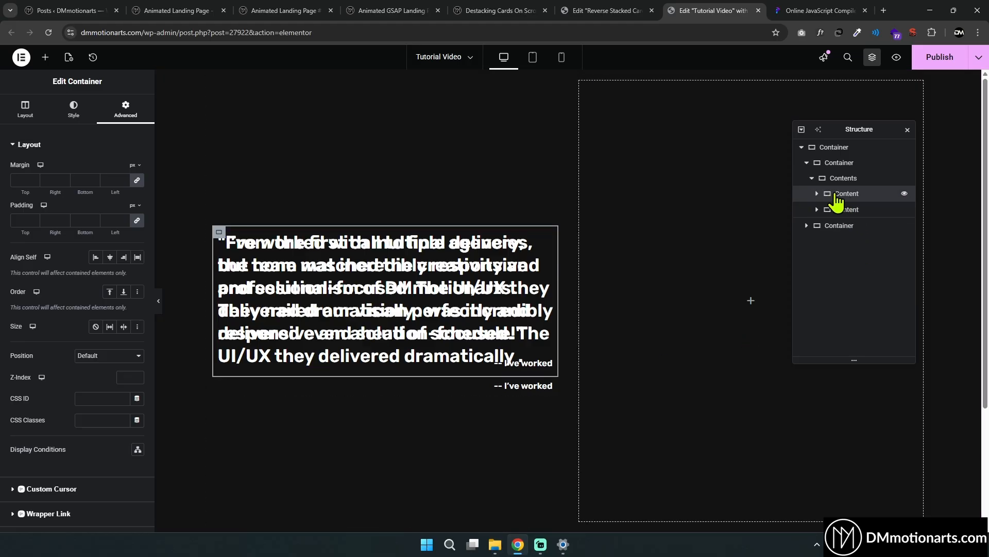
# Toggle the second Content container's visibility to check the overlap and duplicate that absolute container twice
pyautogui.click(904, 209)
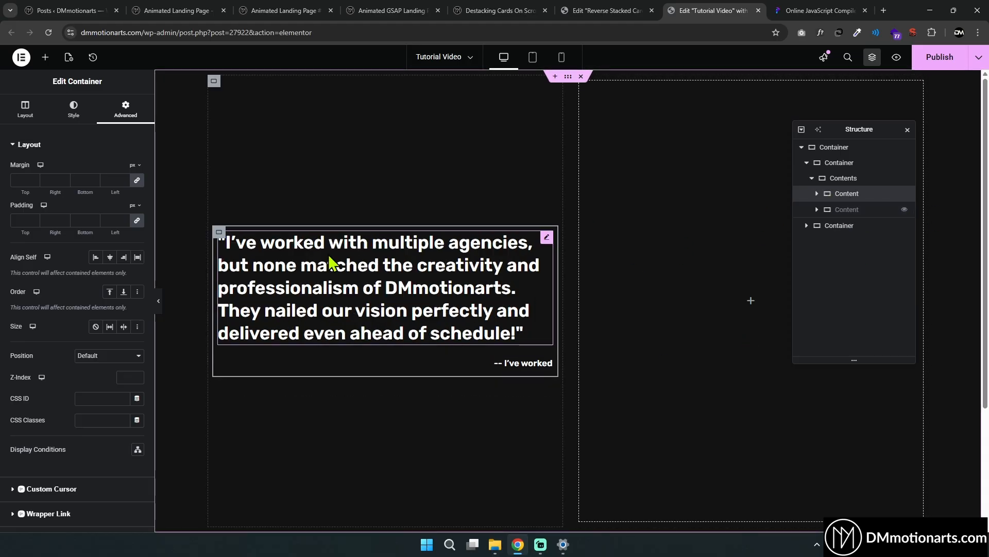
pyautogui.click(905, 210)
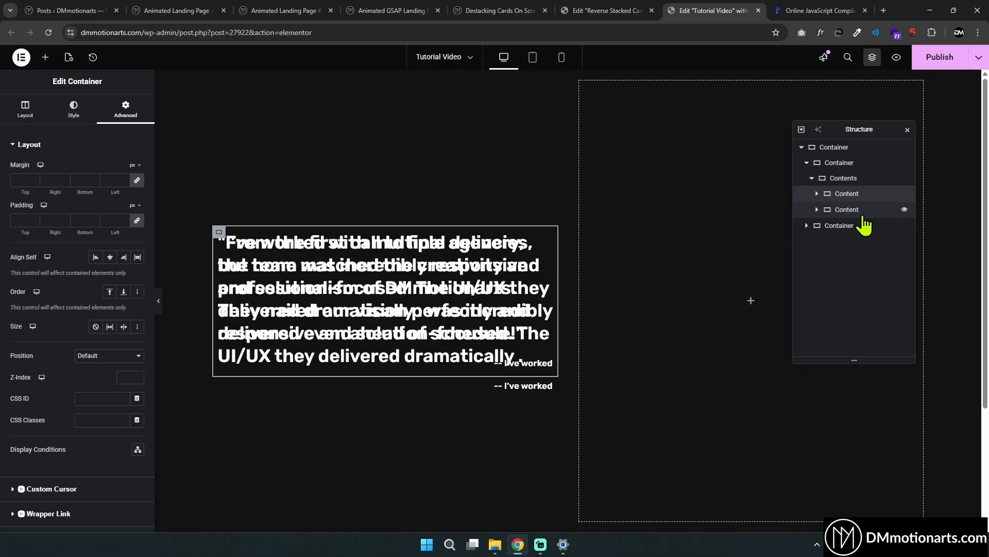
pyautogui.click(853, 212)
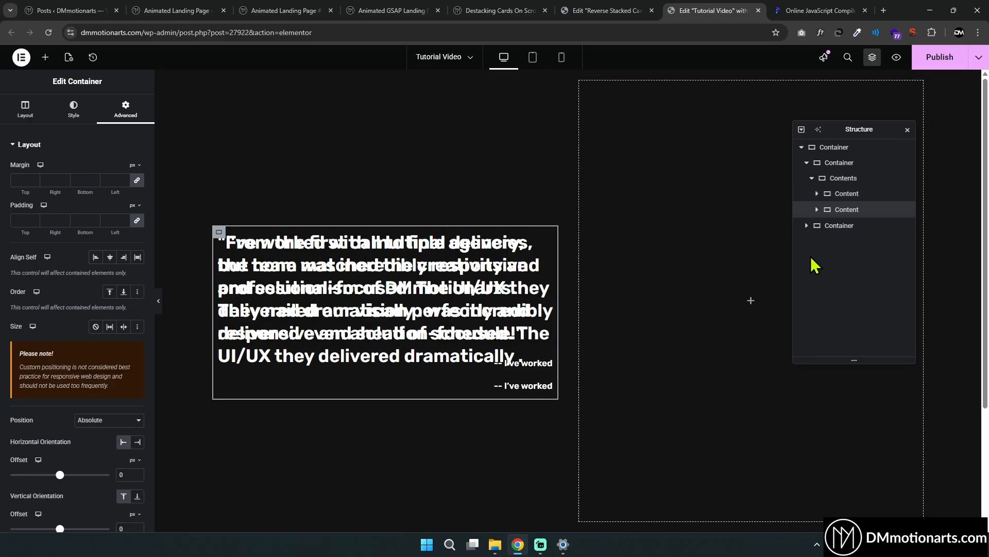
pyautogui.hotkey('ctrl', 'd')
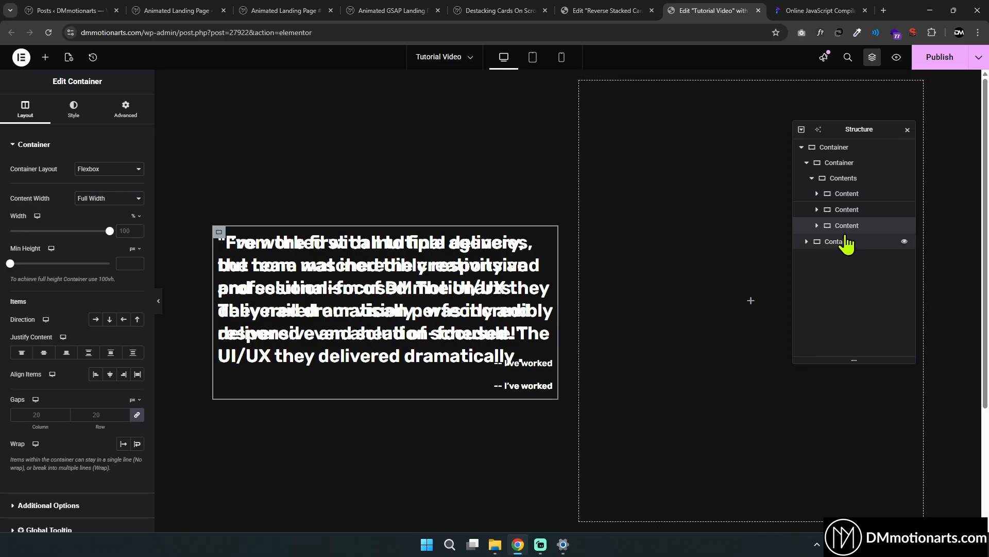
pyautogui.hotkey('ctrl', 'd')
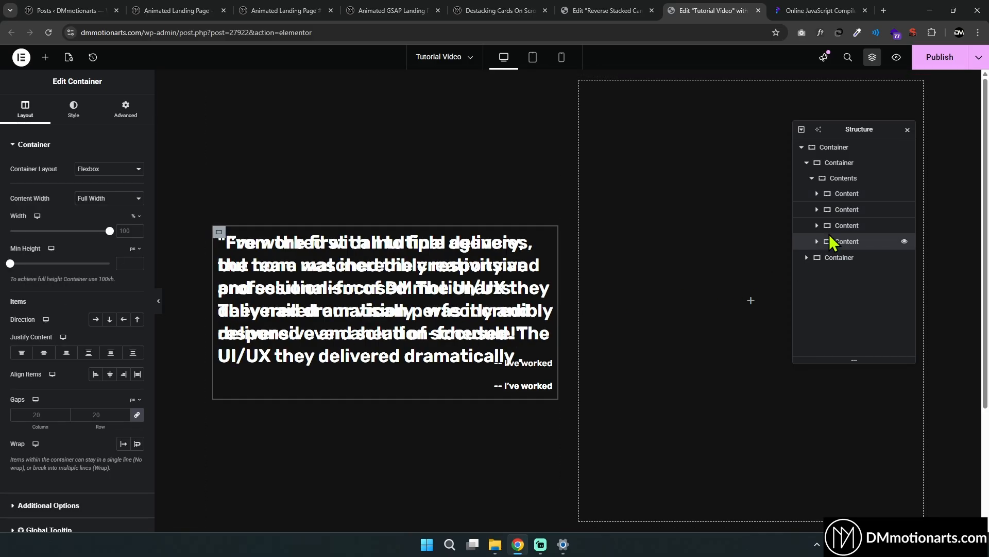
# Isolate the third Content container and delete the first part of its quote heading, up to "was incredibly responsive", keeping the opening quotation mark
pyautogui.click(904, 194)
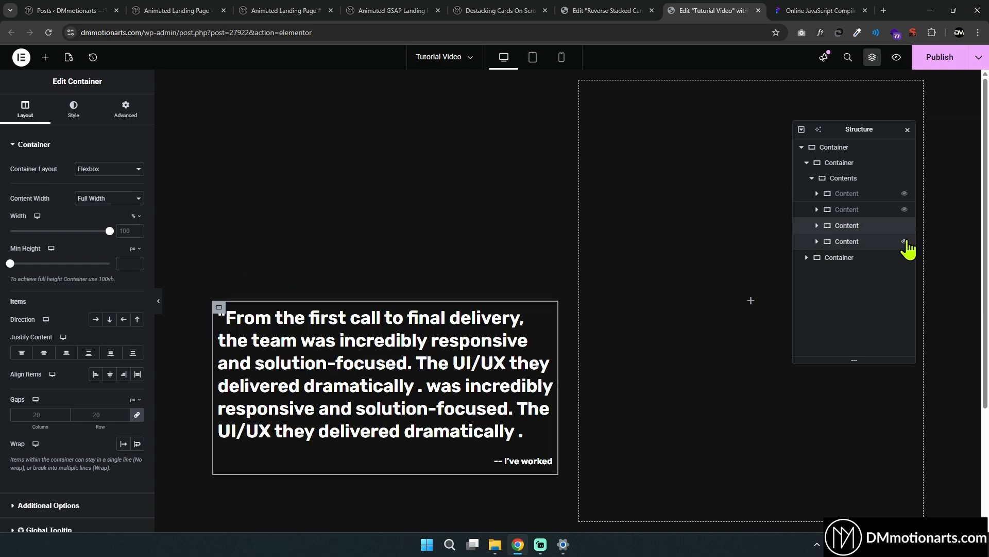
pyautogui.click(904, 241)
pyautogui.click(816, 225)
pyautogui.click(847, 241)
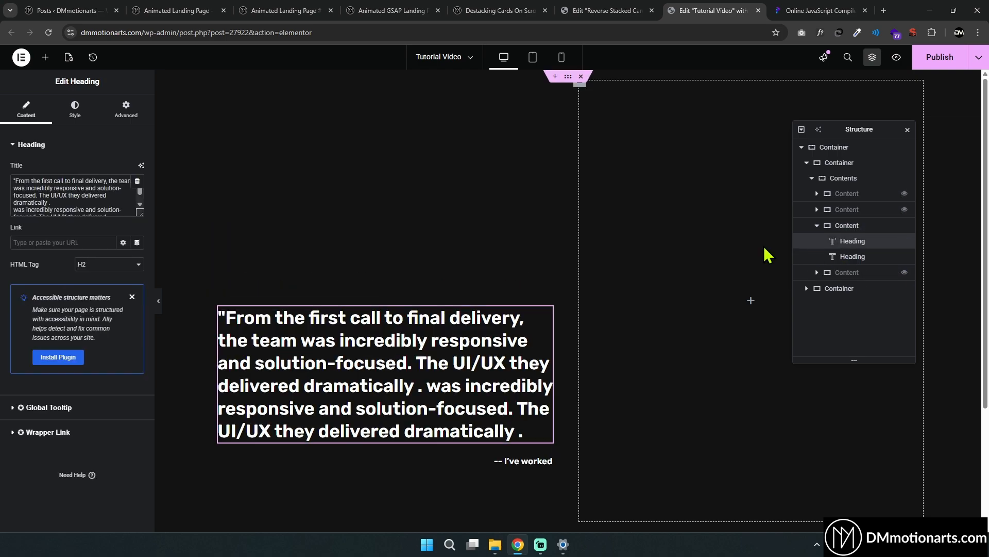
pyautogui.moveTo(15, 181); pyautogui.dragTo(98, 195)
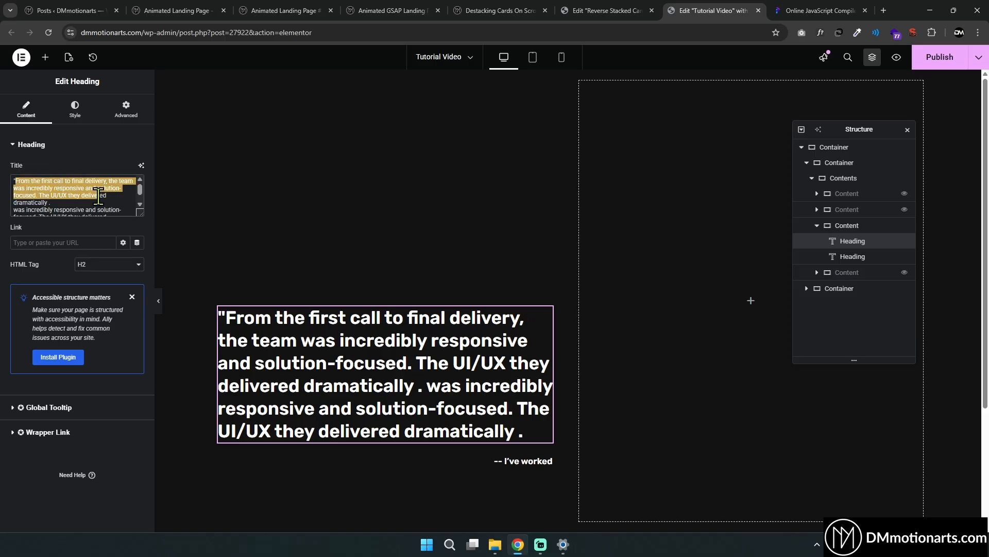
pyautogui.press('BackSpace')
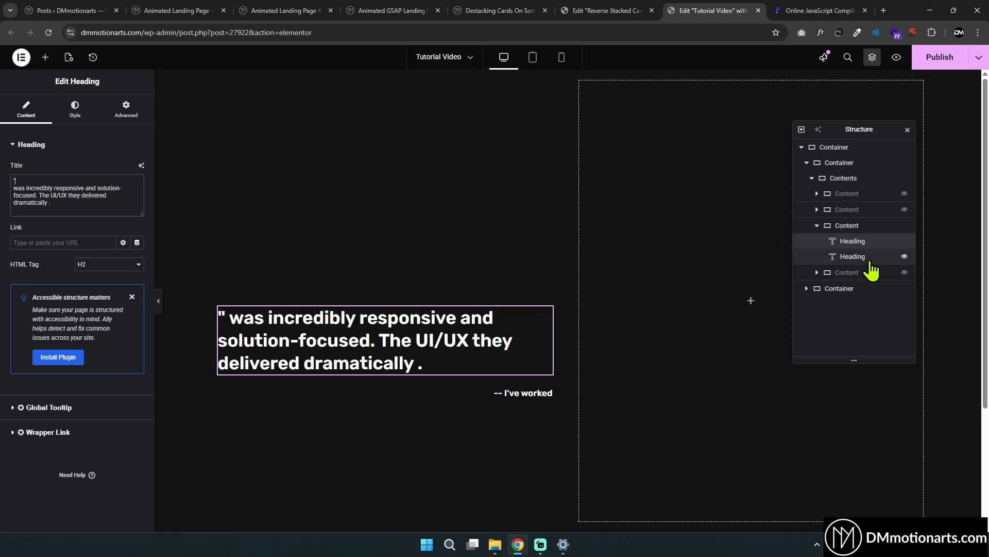
pyautogui.click(818, 226)
pyautogui.click(904, 226)
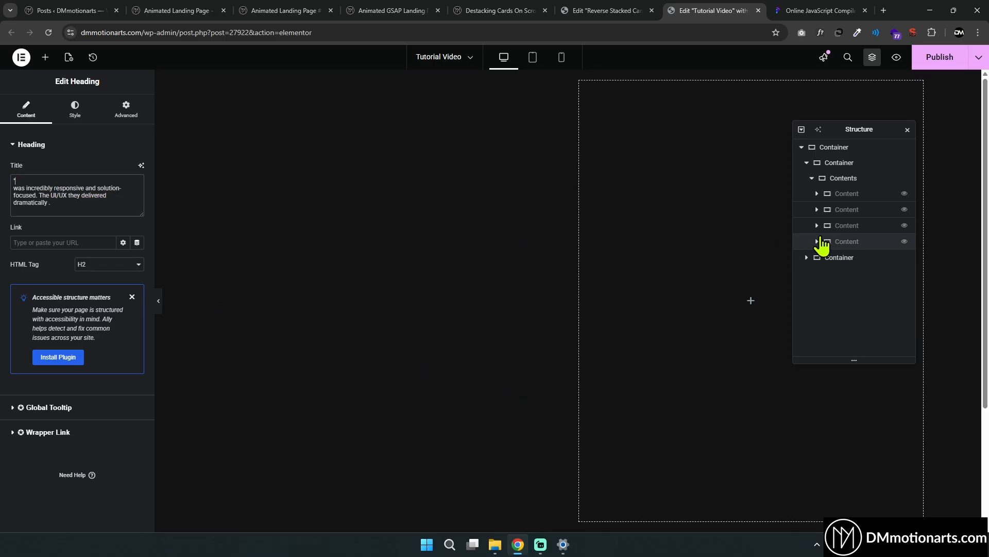
# Show the fourth Content container and replace the first part of its quote heading, including the quotation mark, with "4444444"
pyautogui.click(905, 241)
pyautogui.click(852, 257)
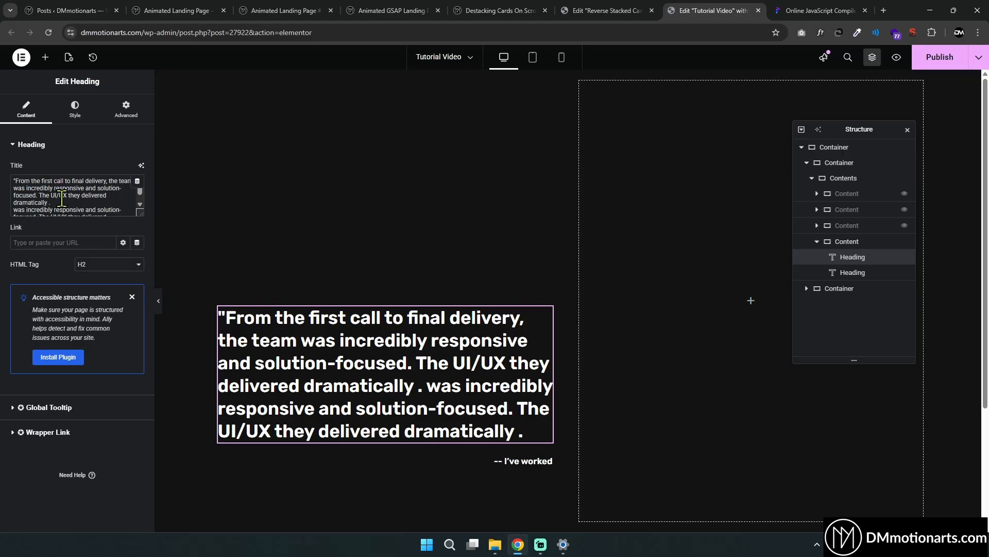
pyautogui.moveTo(56, 200); pyautogui.dragTo(12, 180)
pyautogui.write('4444444')
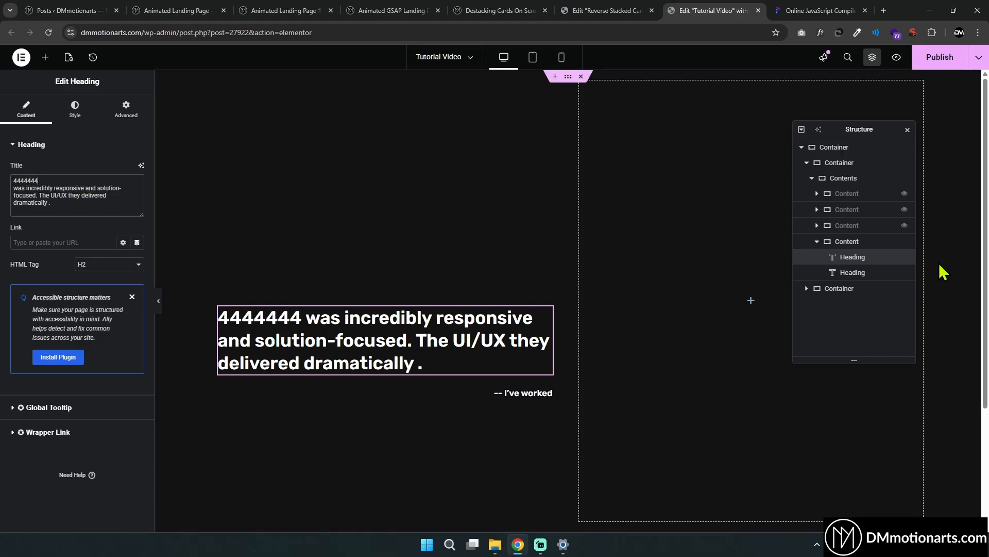
# Show the first, second and third Content containers again and collapse the fourth one
pyautogui.click(904, 226)
pyautogui.click(904, 210)
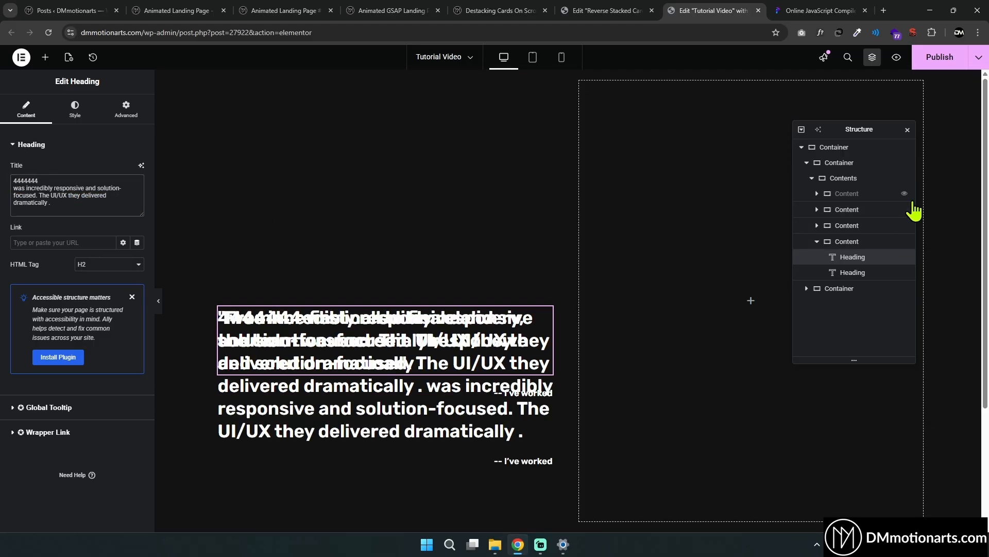
pyautogui.click(905, 194)
pyautogui.click(817, 242)
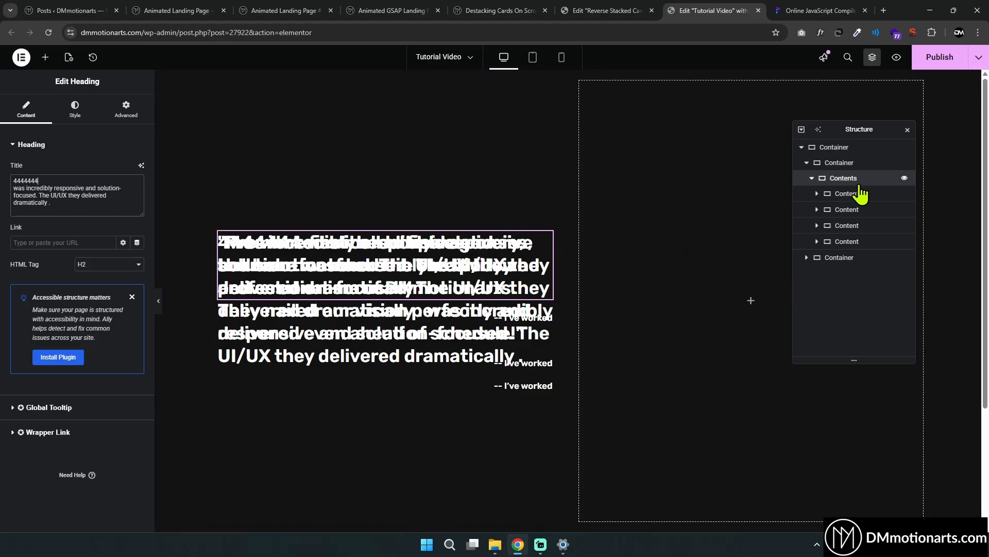
# Compare the position and layout settings of the first and second Content containers
pyautogui.click(846, 195)
pyautogui.click(846, 211)
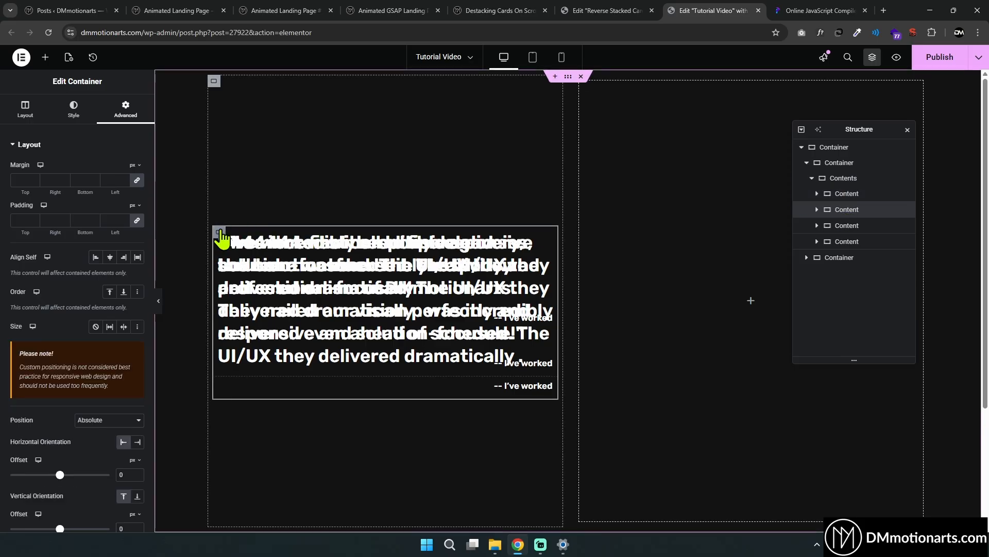
pyautogui.click(846, 195)
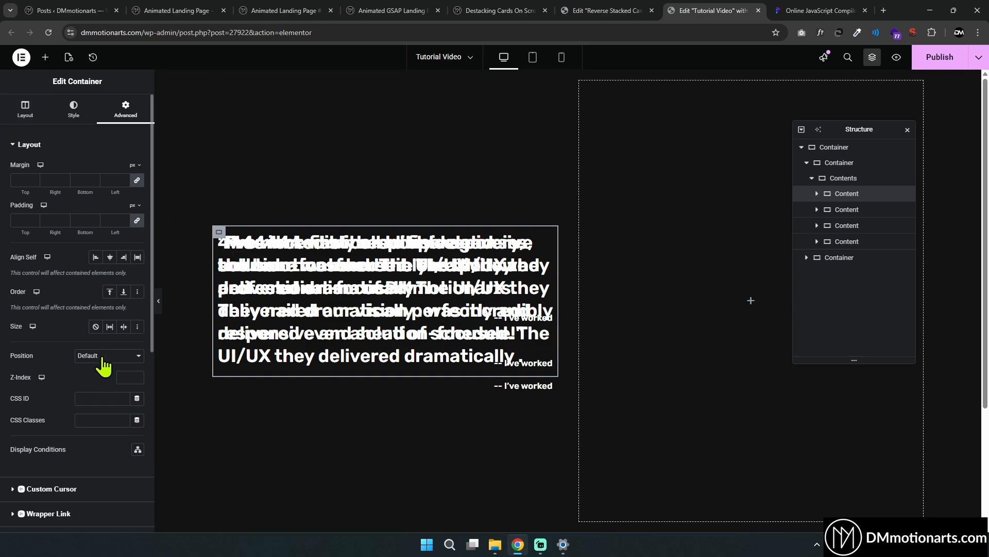
pyautogui.click(38, 145)
pyautogui.click(26, 110)
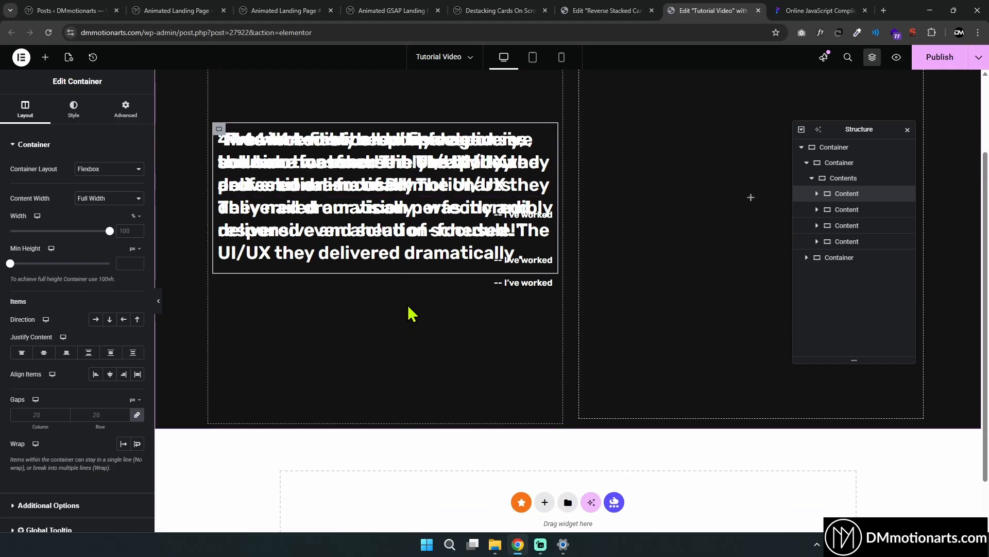
# Insert a container inside the empty second column container and name it Card
pyautogui.click(839, 178)
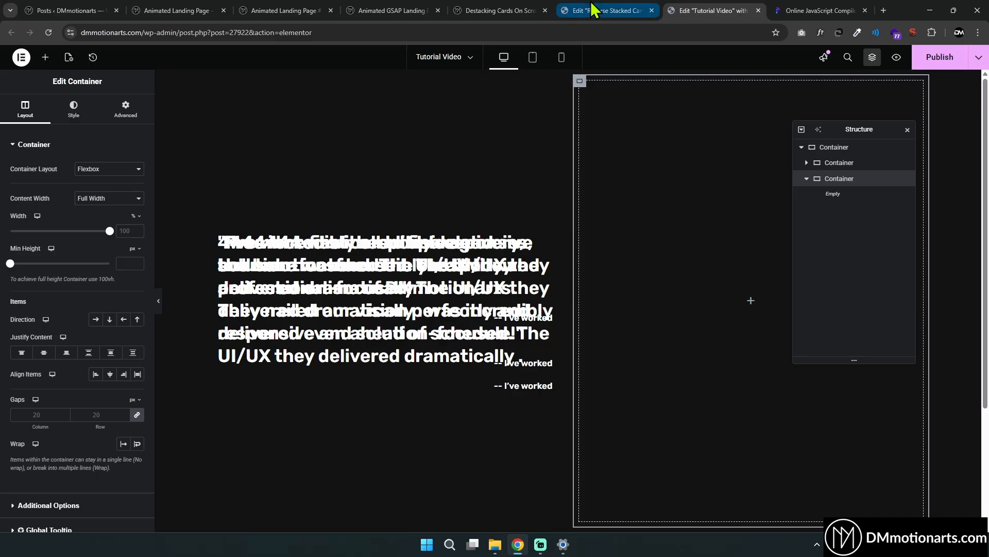
pyautogui.click(45, 58)
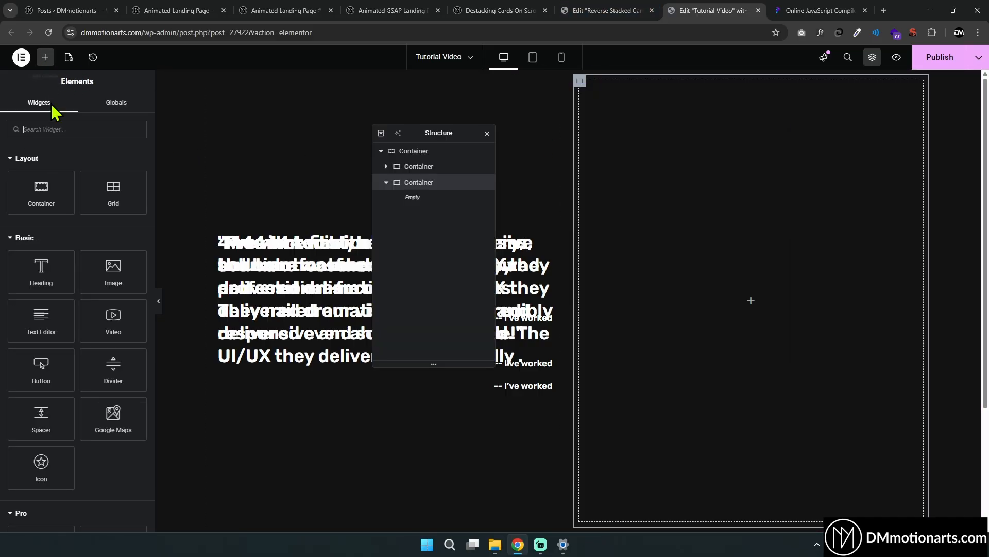
pyautogui.click(46, 197)
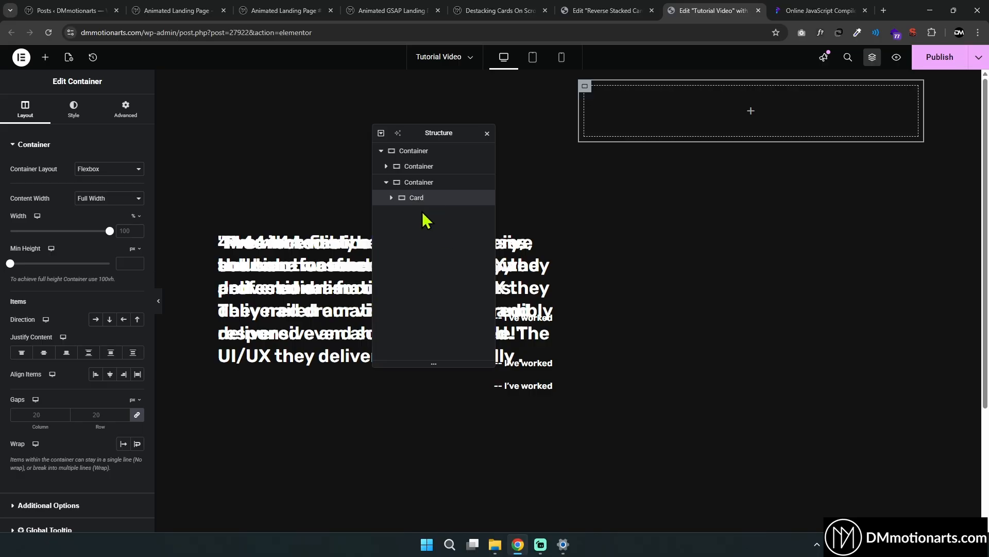
# Set the Card container's width to 350 px and its minimum height to 450 px
pyautogui.click(134, 215)
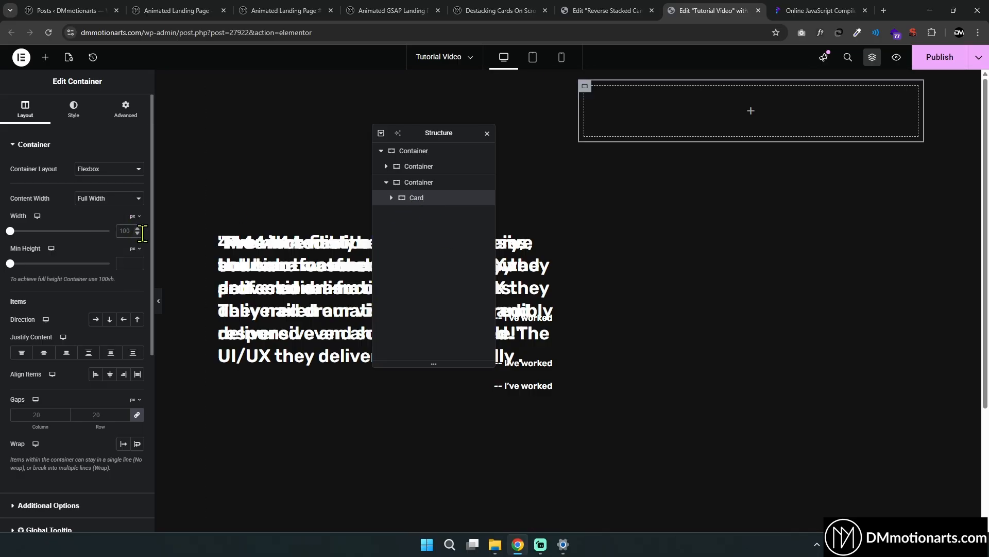
pyautogui.write('350')
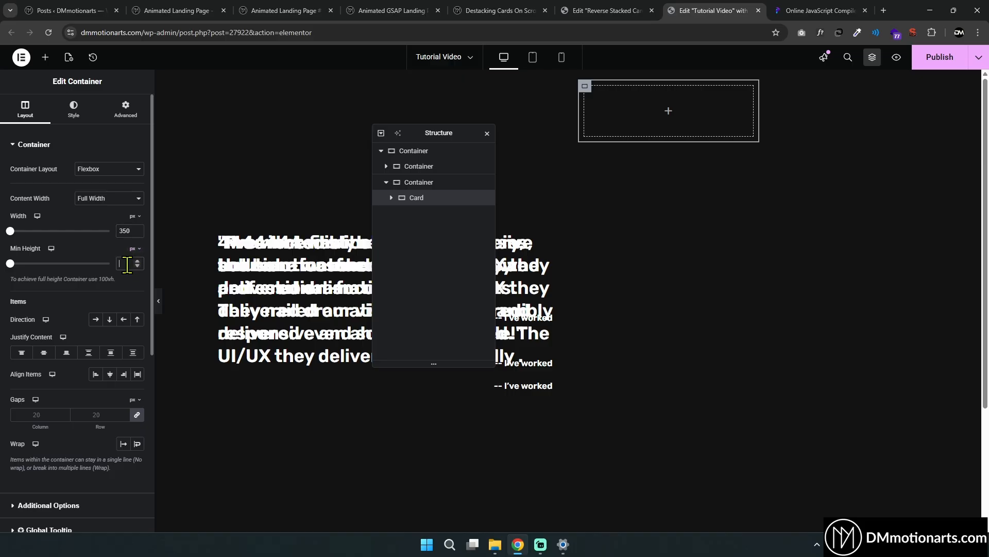
pyautogui.write('700')
pyautogui.write('500')
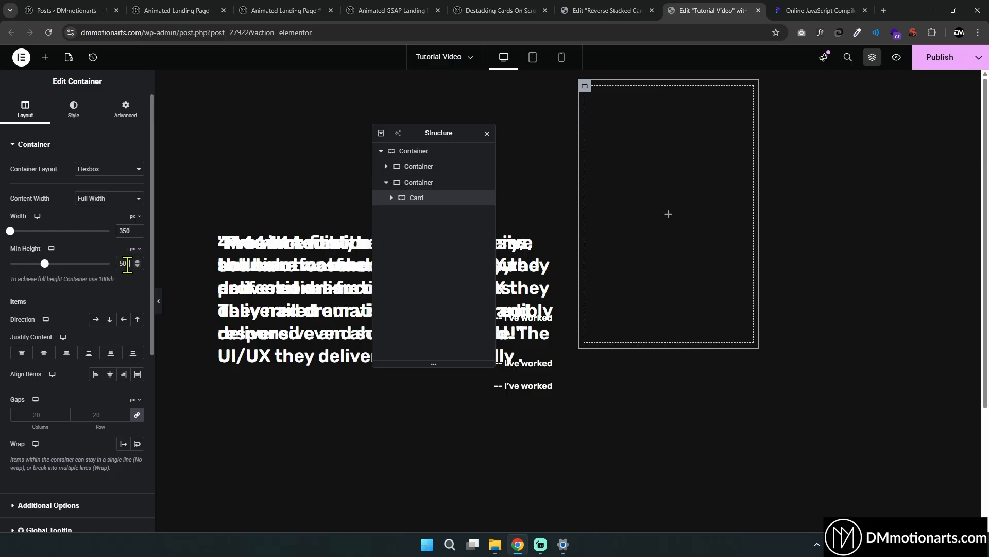
pyautogui.doubleClick(127, 264)
pyautogui.write('400')
pyautogui.doubleClick(128, 264)
pyautogui.write('450')
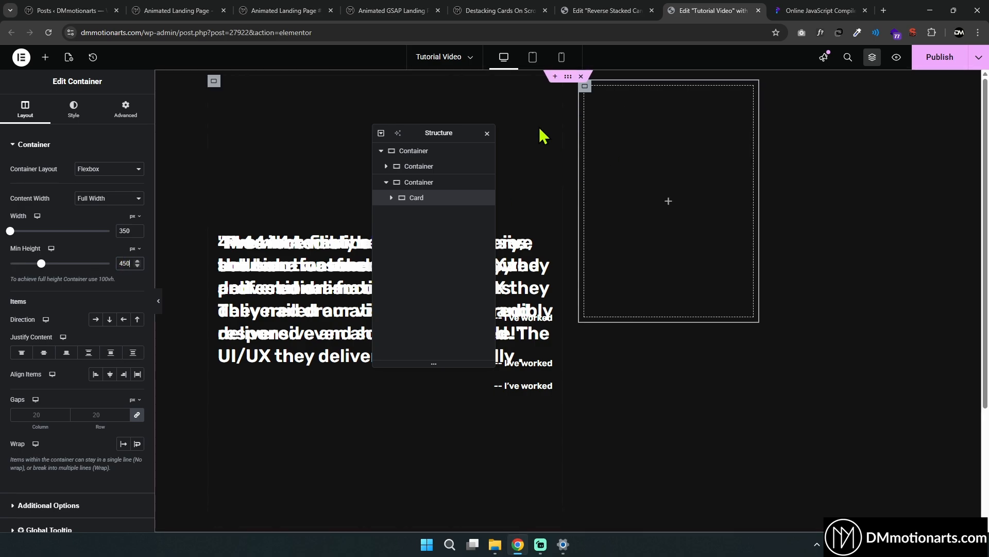
# Give the Card a solid dark red background, #750A0A, and rounded border corners
pyautogui.moveTo(441, 134); pyautogui.dragTo(442, 128)
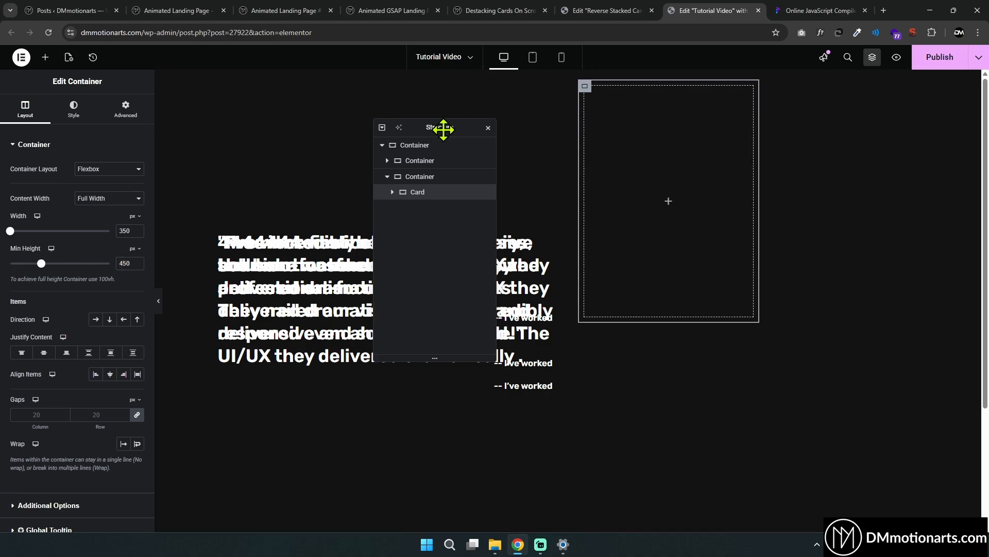
pyautogui.click(73, 108)
pyautogui.click(95, 191)
pyautogui.click(138, 212)
pyautogui.click(129, 284)
pyautogui.moveTo(128, 284); pyautogui.dragTo(131, 254)
pyautogui.click(32, 406)
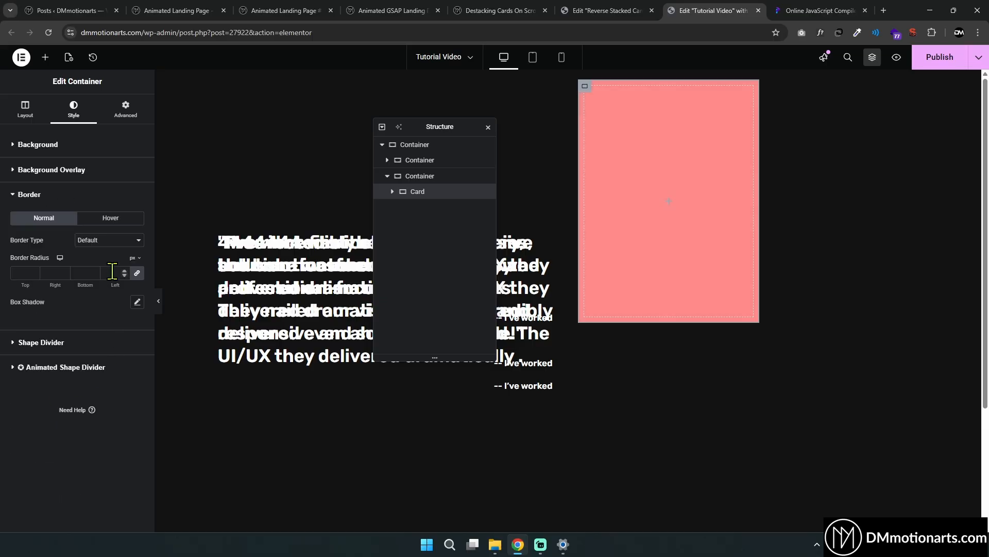
pyautogui.click(80, 150)
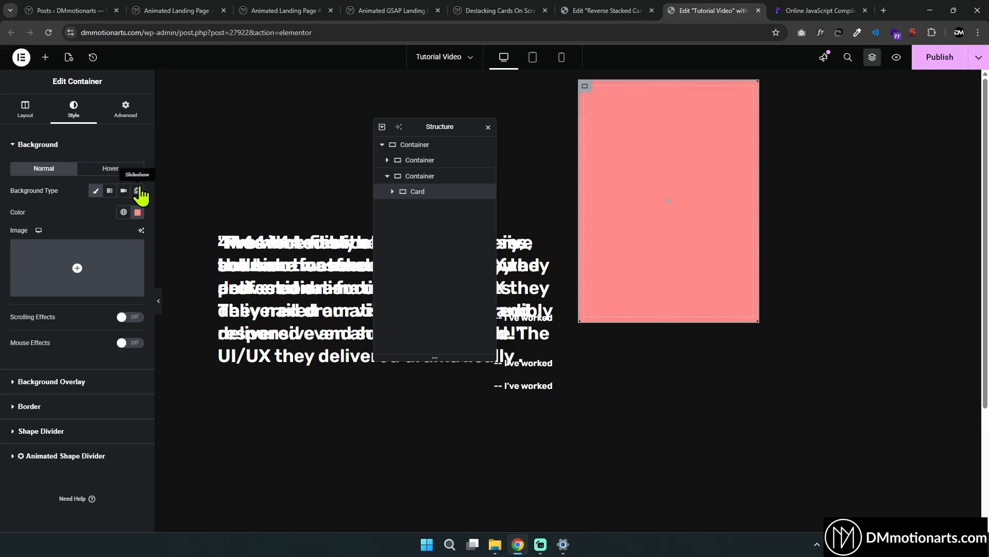
pyautogui.click(138, 211)
pyautogui.moveTo(161, 284); pyautogui.dragTo(191, 306)
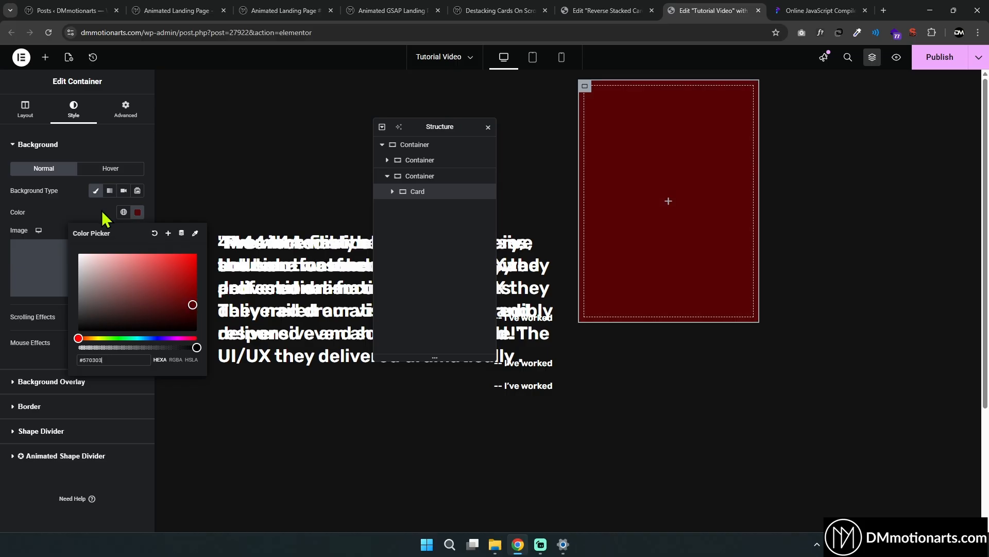
pyautogui.click(697, 150)
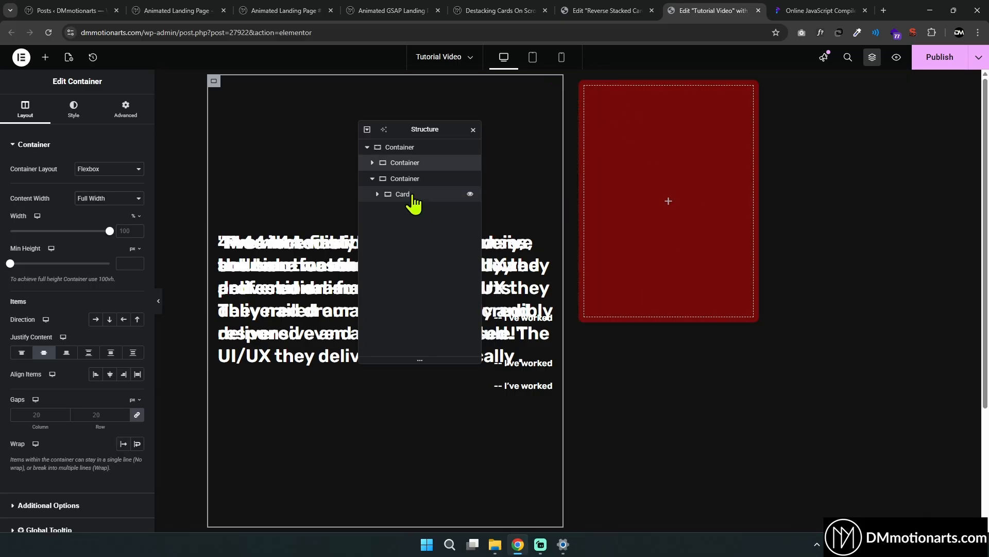
# Duplicate the red Card container three times within the second column
pyautogui.click(159, 301)
pyautogui.click(5, 303)
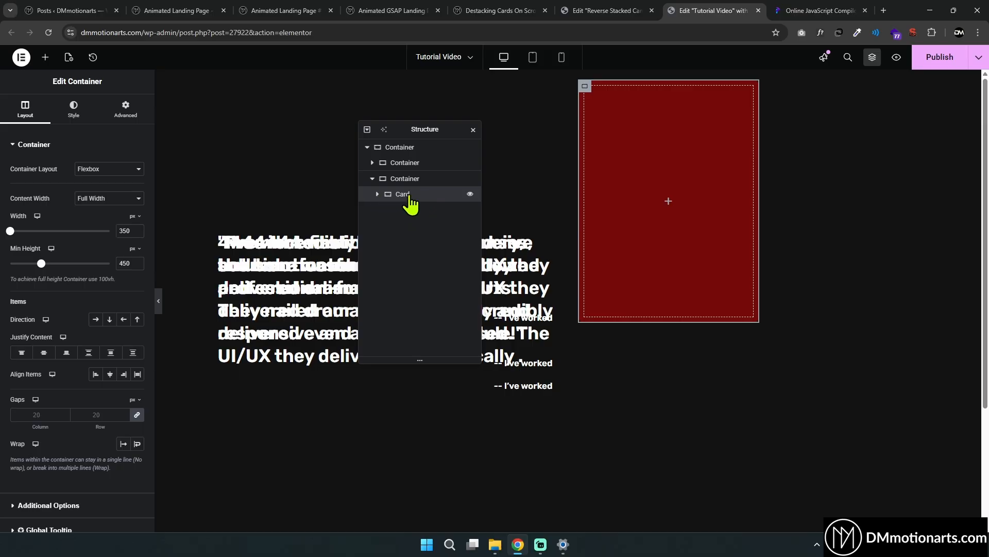
pyautogui.hotkey('ctrl', 'd')
pyautogui.hotkey('ctrl', 'd')
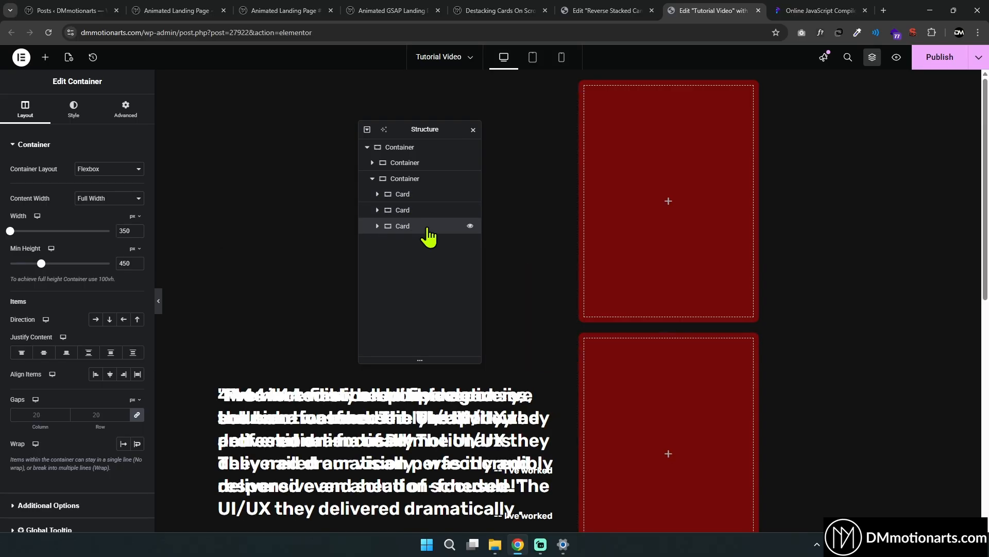
pyautogui.hotkey('ctrl', 'd')
# Set the second Card's background color to green, #37750A
pyautogui.scroll(-1, 655, 297)
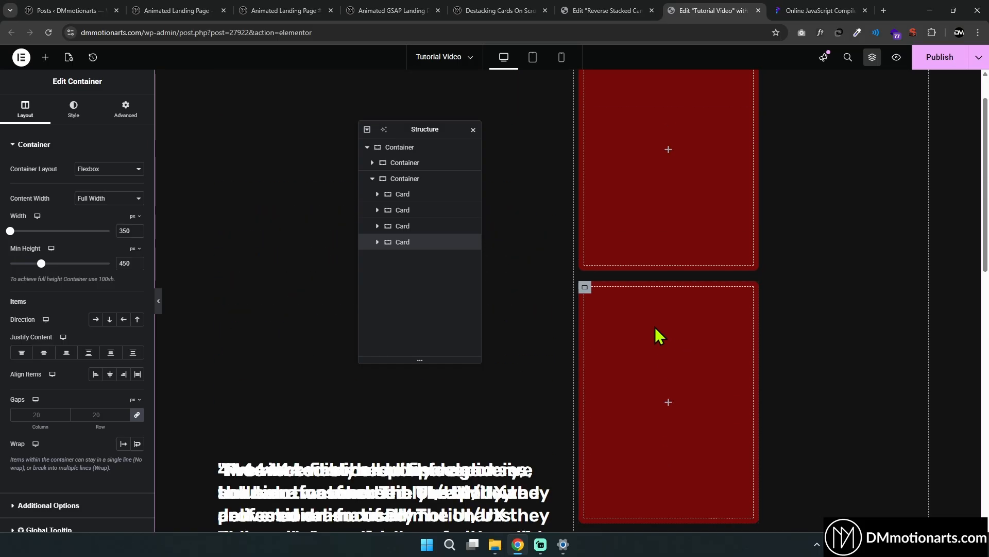
pyautogui.scroll(1, 639, 322)
pyautogui.click(585, 339)
pyautogui.click(73, 108)
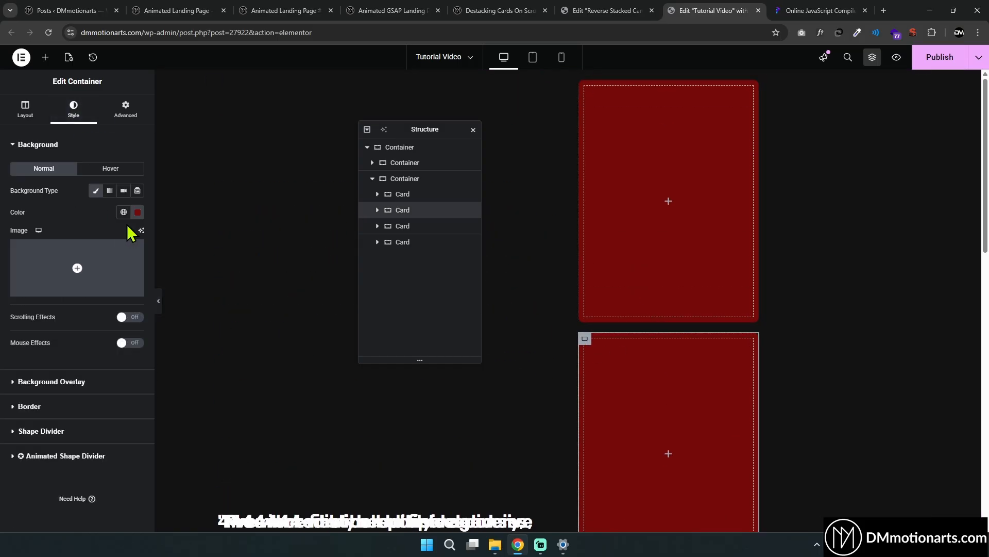
pyautogui.click(137, 212)
pyautogui.click(109, 338)
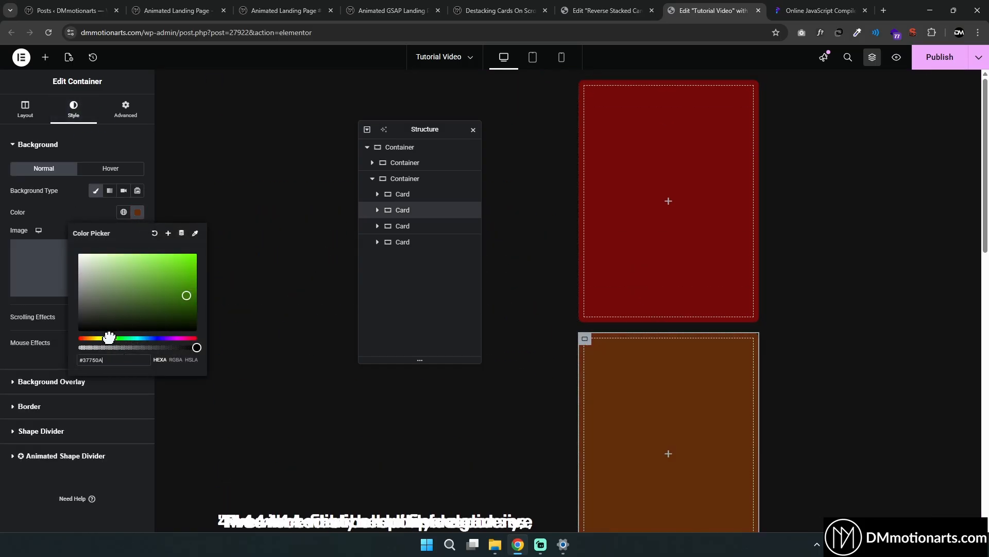
# Change the third Card's background color to a dark indigo of the same saturation and brightness
pyautogui.click(402, 226)
pyautogui.click(73, 108)
pyautogui.click(135, 211)
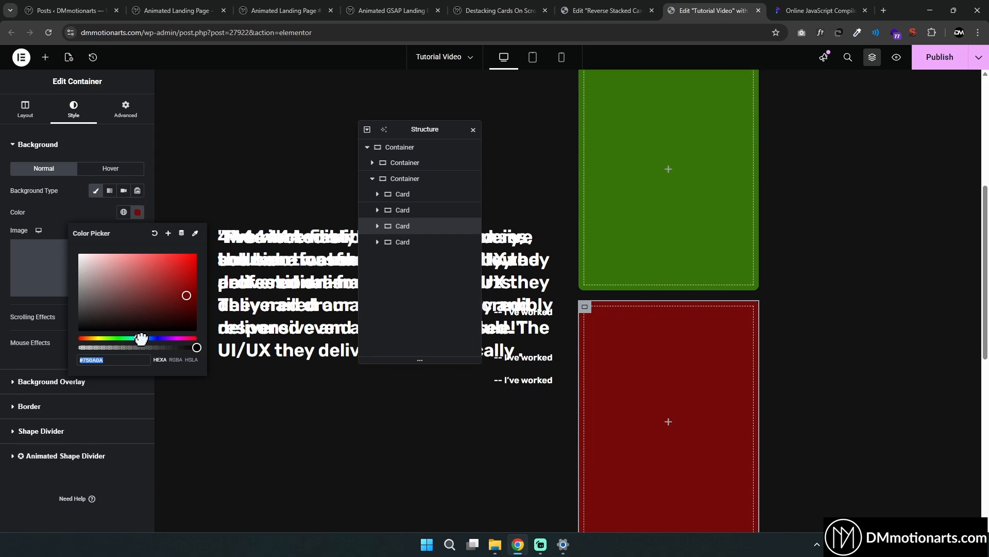
pyautogui.moveTo(139, 338); pyautogui.dragTo(164, 338)
# Set the fourth Card's background color to magenta, #720A75
pyautogui.click(401, 242)
pyautogui.click(73, 109)
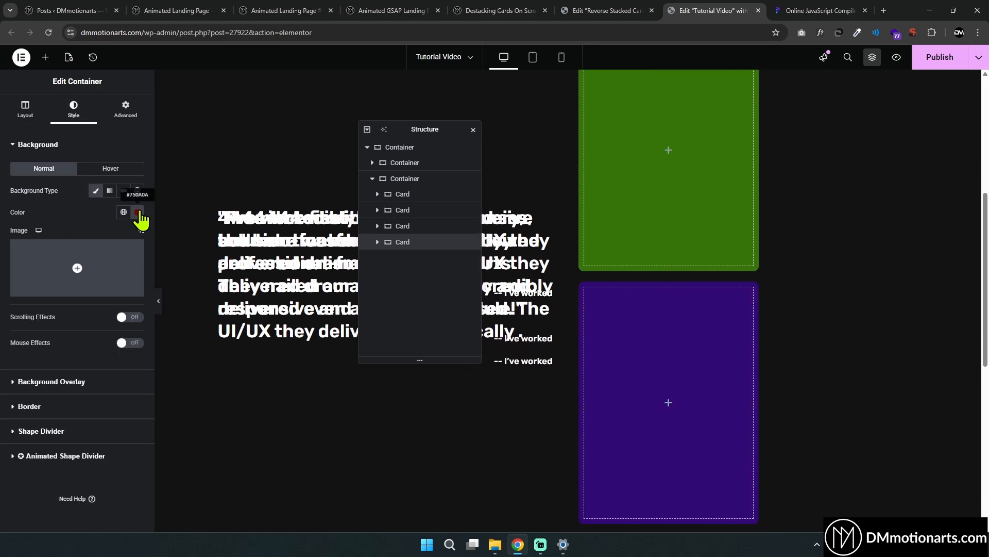
pyautogui.click(137, 212)
pyautogui.click(177, 338)
pyautogui.scroll(-2, 591, 398)
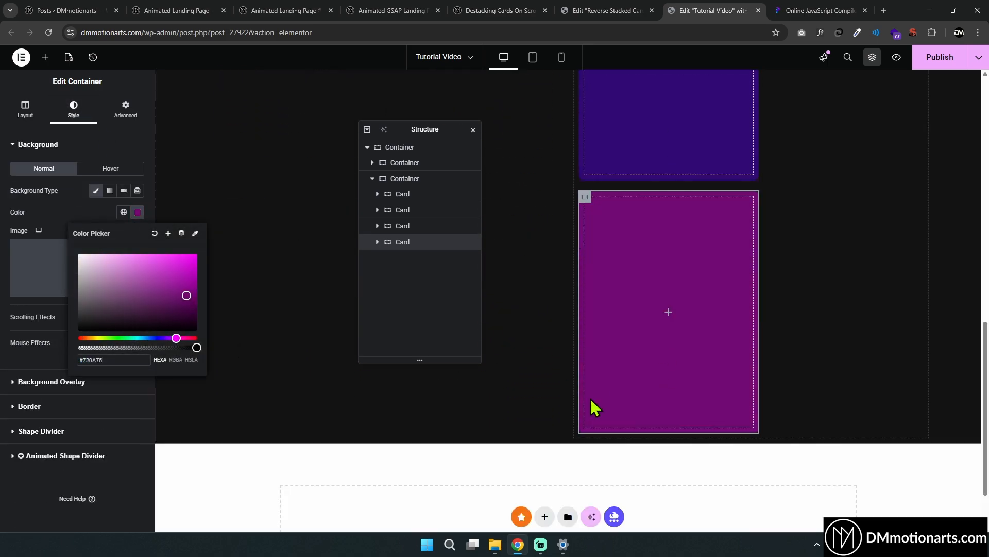
# Set the first, red Card's position to Absolute
pyautogui.scroll(10, 607, 375)
pyautogui.click(411, 199)
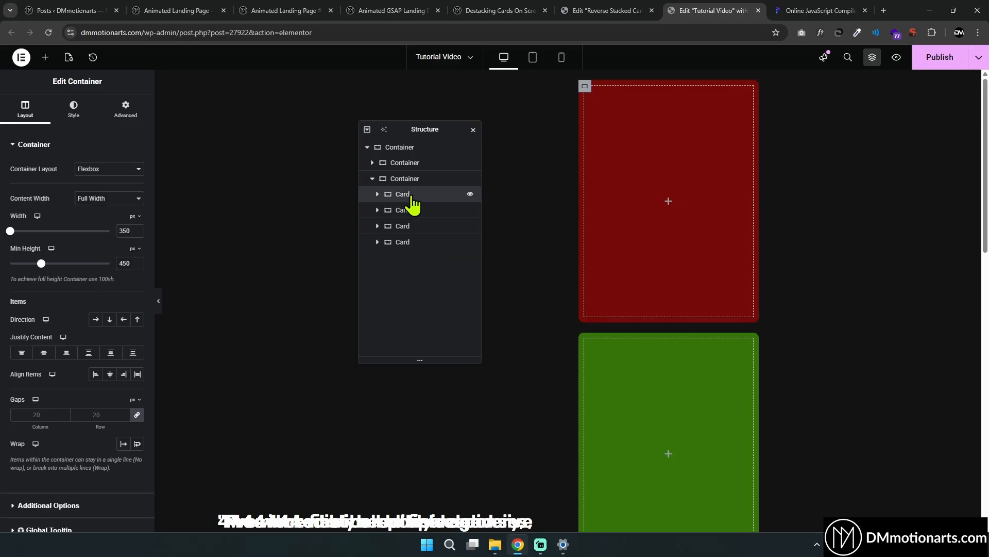
pyautogui.scroll(-3, 604, 355)
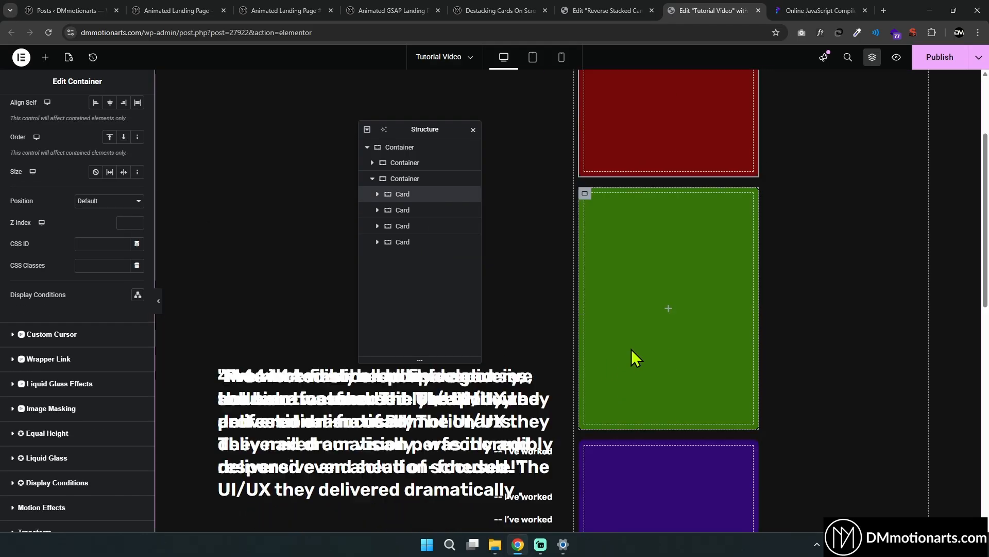
pyautogui.scroll(3, 632, 349)
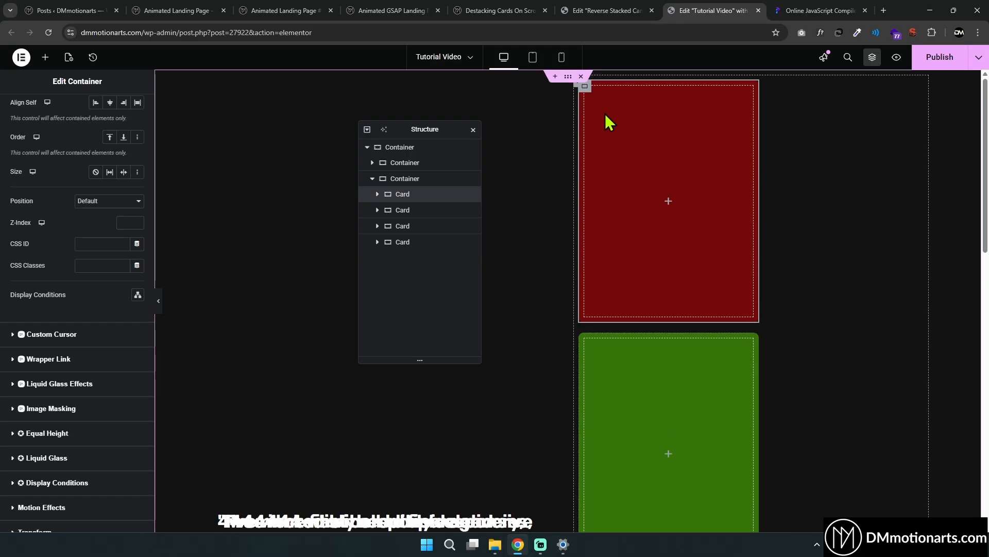
pyautogui.click(98, 200)
pyautogui.click(95, 220)
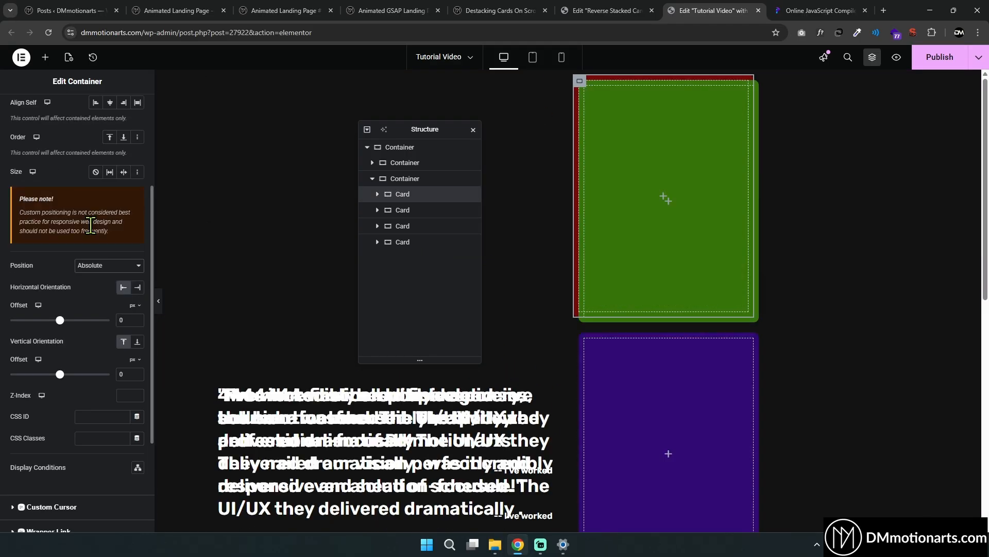
# Set the position of the second, third and fourth Cards to Absolute as well
pyautogui.click(477, 210)
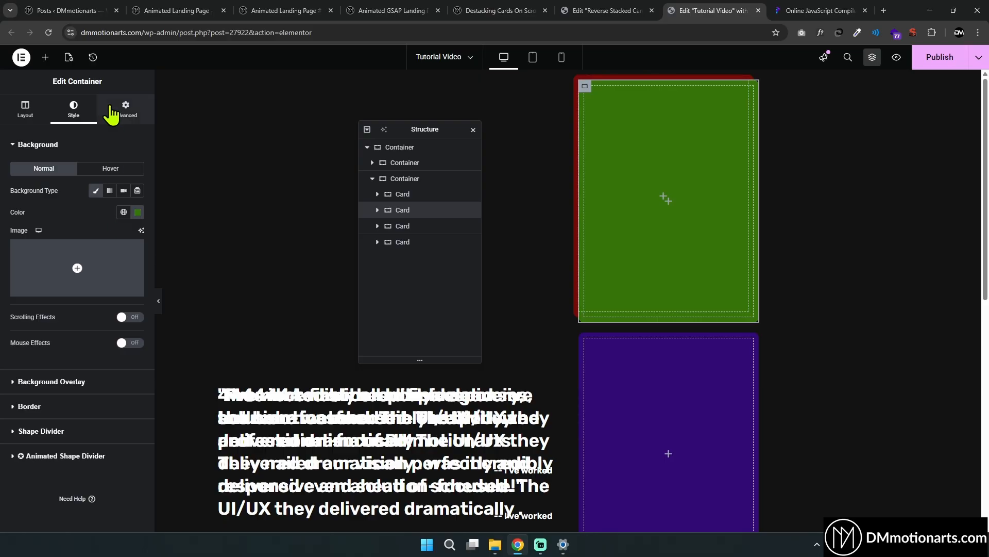
pyautogui.click(119, 108)
pyautogui.click(406, 226)
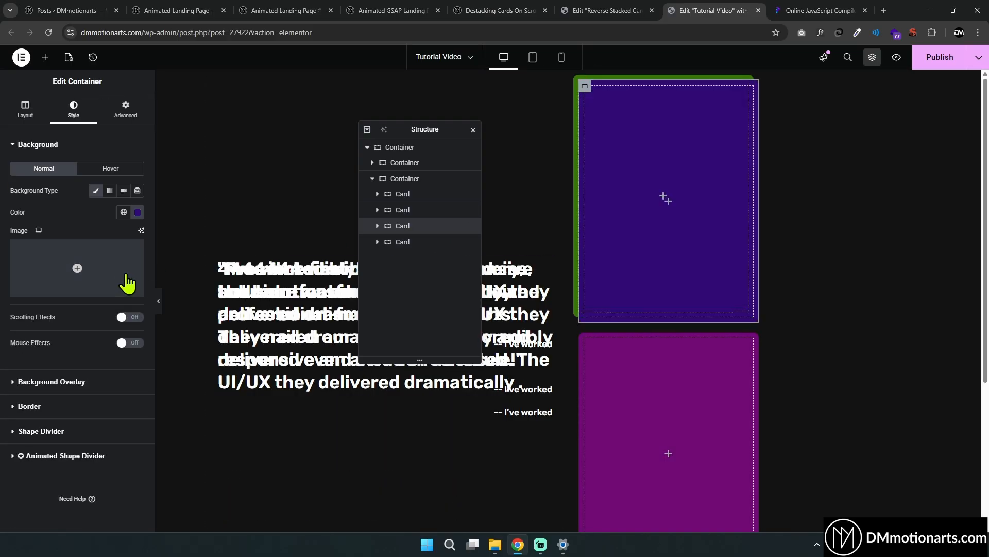
pyautogui.click(131, 111)
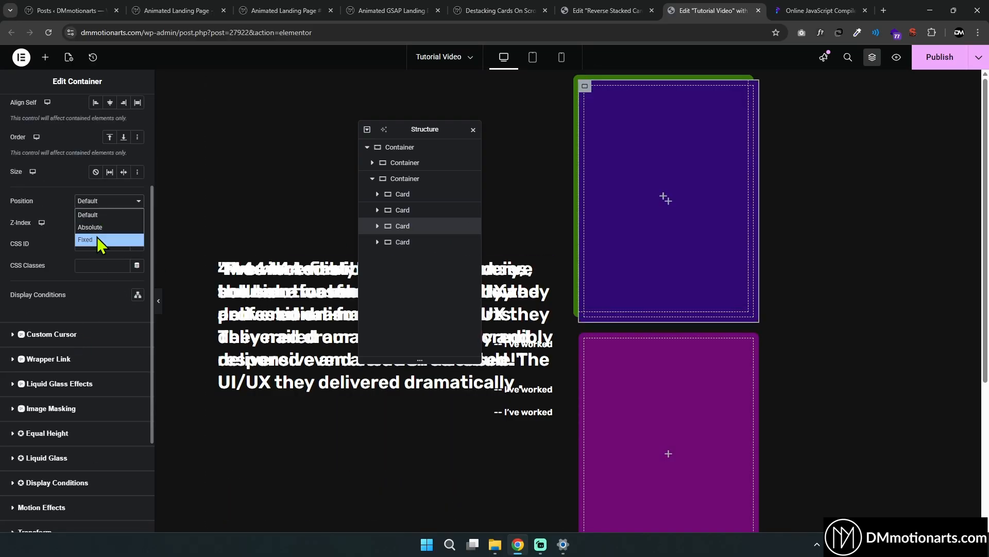
pyautogui.click(99, 239)
pyautogui.click(431, 242)
pyautogui.click(125, 110)
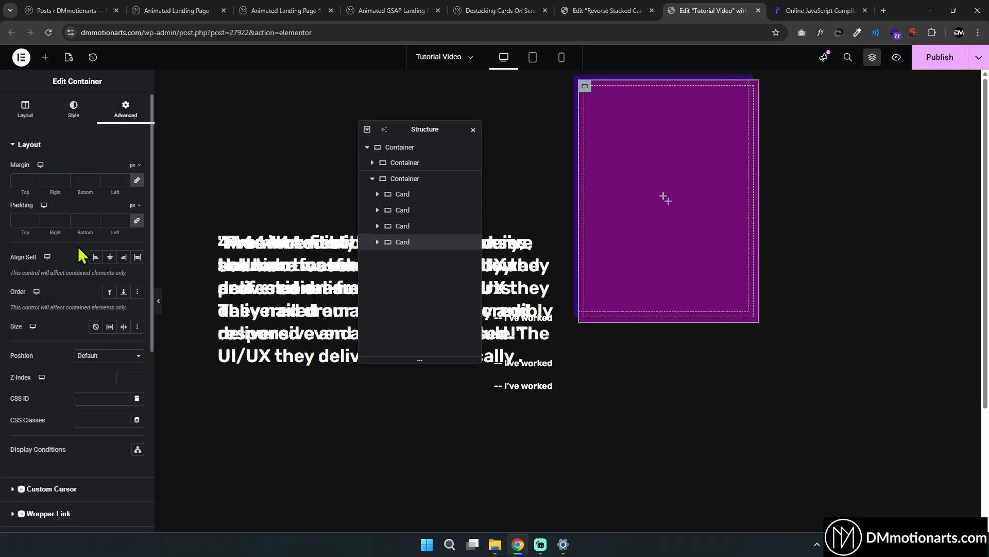
pyautogui.scroll(-4, 78, 248)
pyautogui.click(103, 149)
pyautogui.click(97, 175)
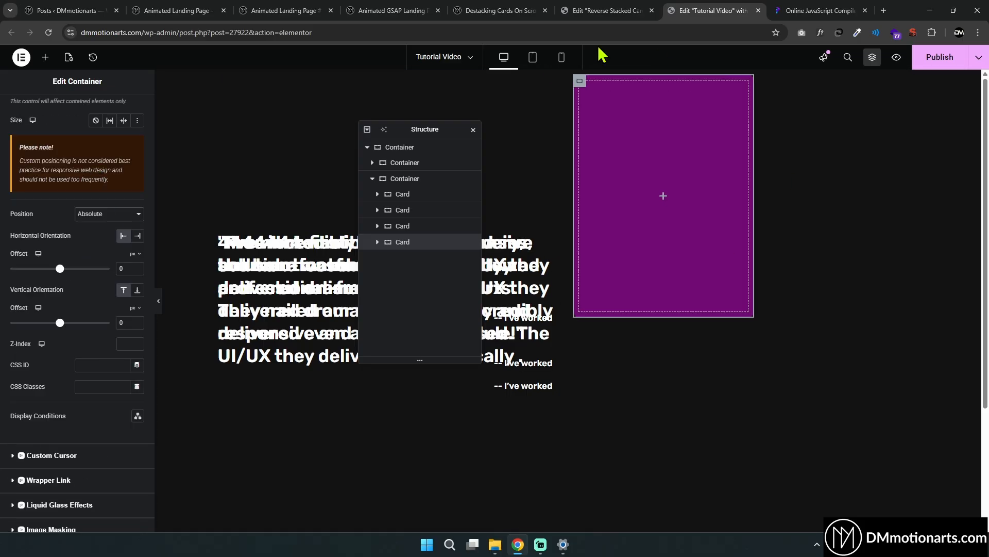
# Clear the first Card's horizontal and vertical position offsets, leaving both values empty
pyautogui.click(392, 196)
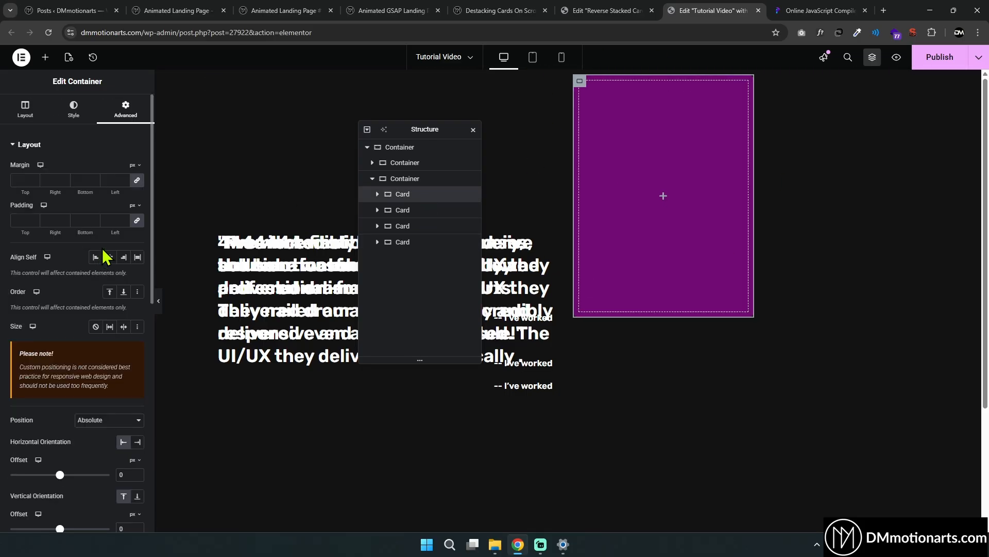
pyautogui.scroll(-3, 96, 278)
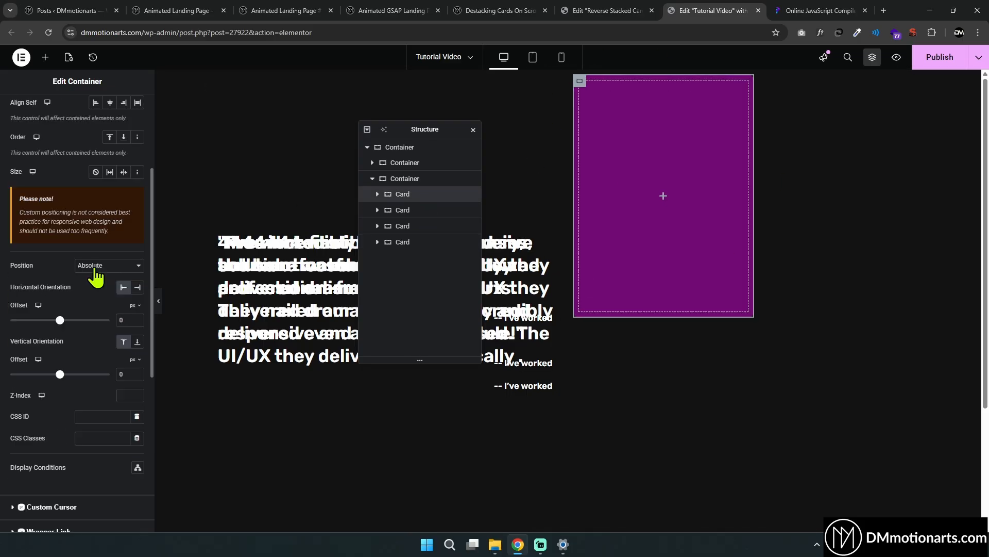
pyautogui.click(415, 181)
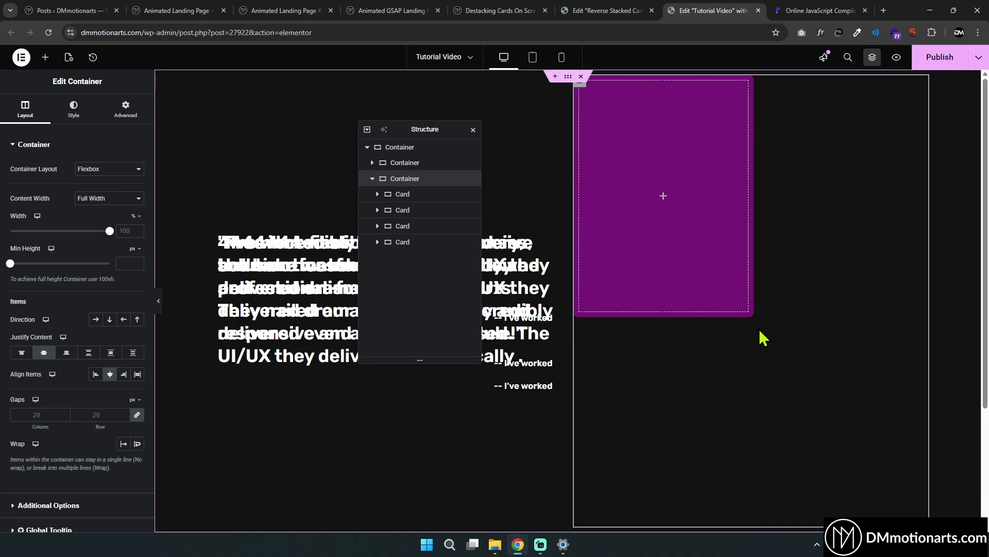
pyautogui.click(407, 194)
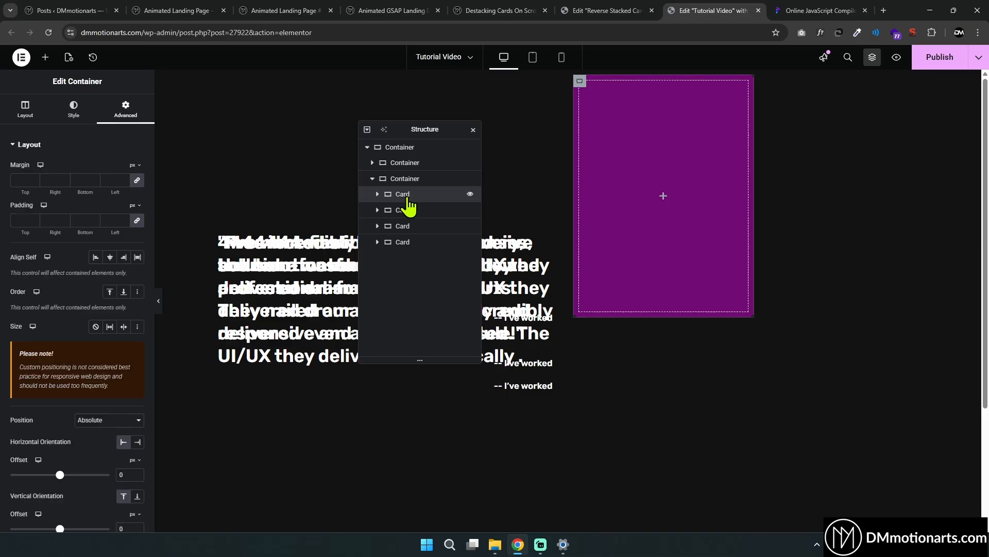
pyautogui.scroll(-2, 66, 266)
pyautogui.scroll(-2, 65, 266)
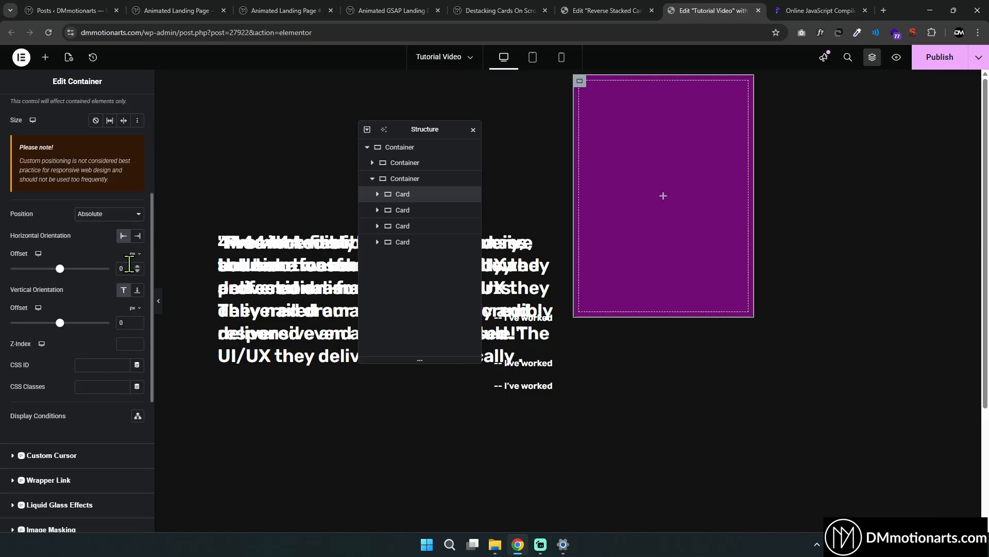
pyautogui.click(128, 268)
pyautogui.press('BackSpace')
pyautogui.click(128, 322)
pyautogui.press('BackSpace')
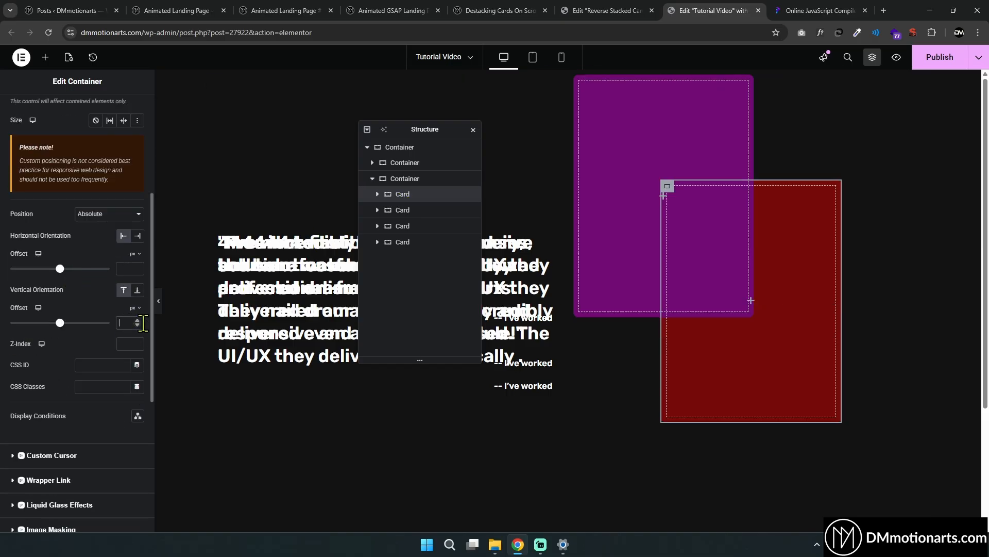
# Clear the horizontal and vertical position offsets of the second, third and fourth Cards
pyautogui.click(395, 210)
pyautogui.scroll(-2, 127, 370)
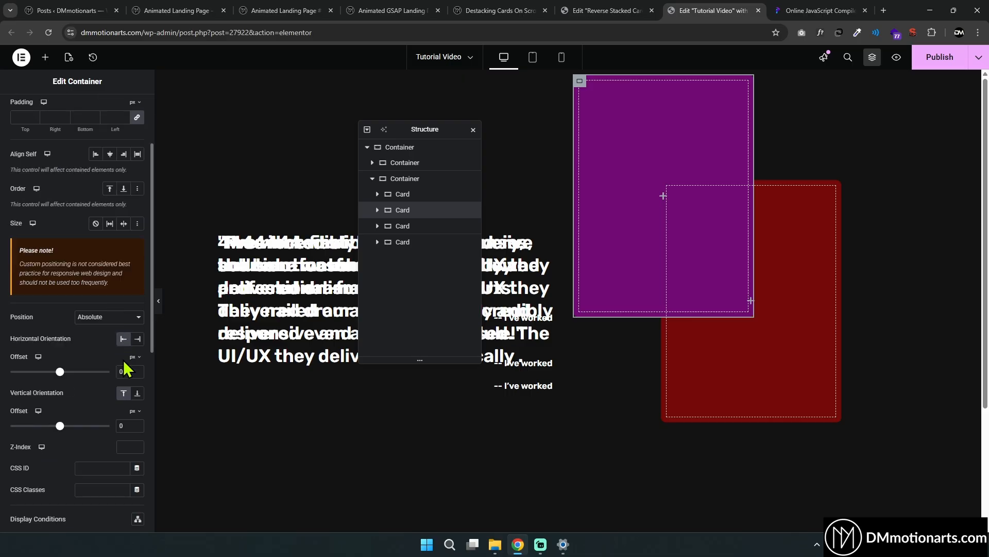
pyautogui.click(398, 225)
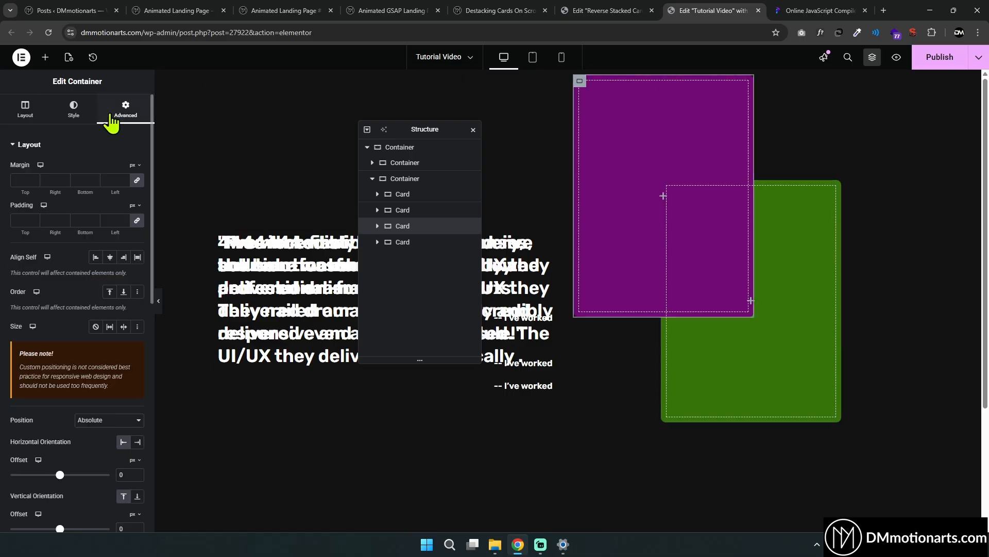
pyautogui.scroll(-4, 103, 266)
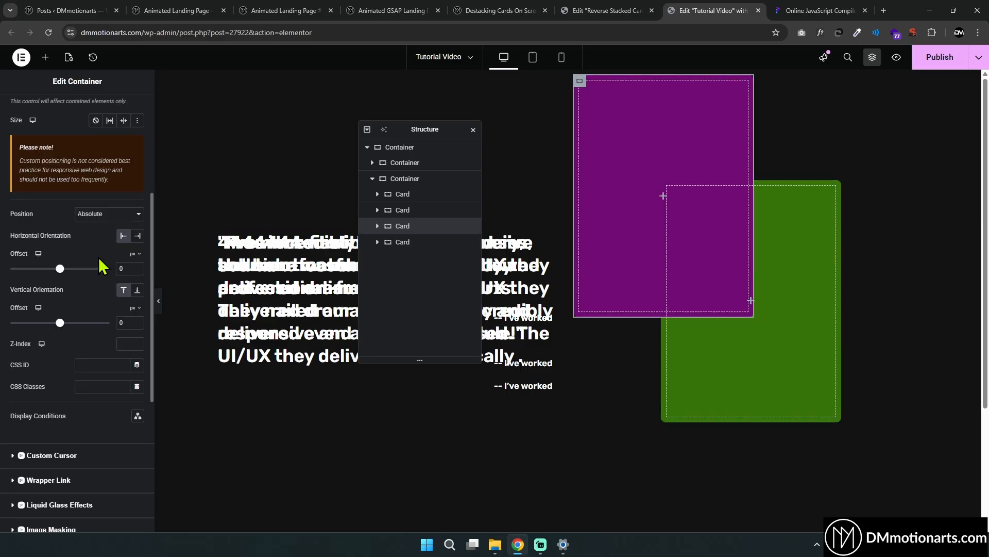
pyautogui.click(405, 242)
pyautogui.scroll(-2, 105, 299)
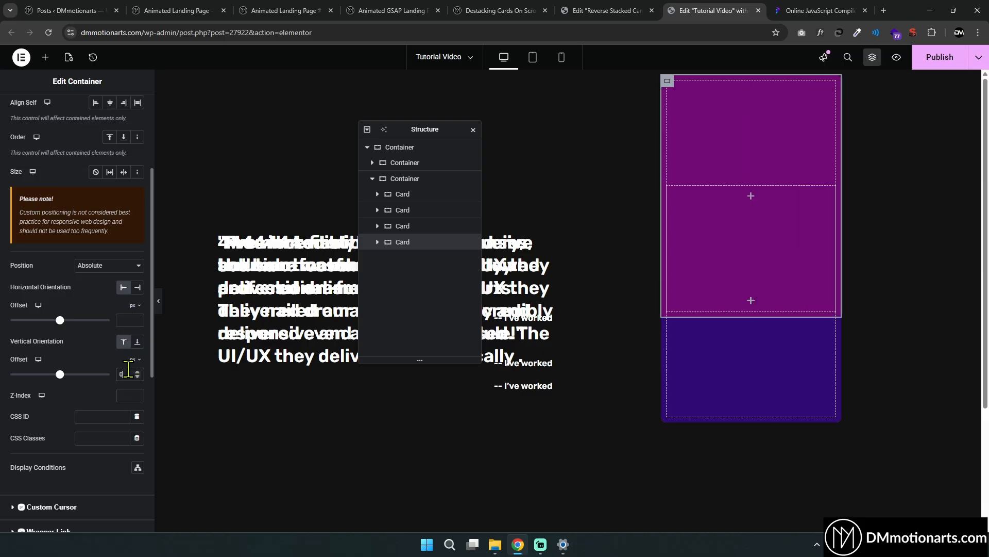
# Rotate the first, red Card slightly clockwise with the Rotate transform
pyautogui.click(443, 198)
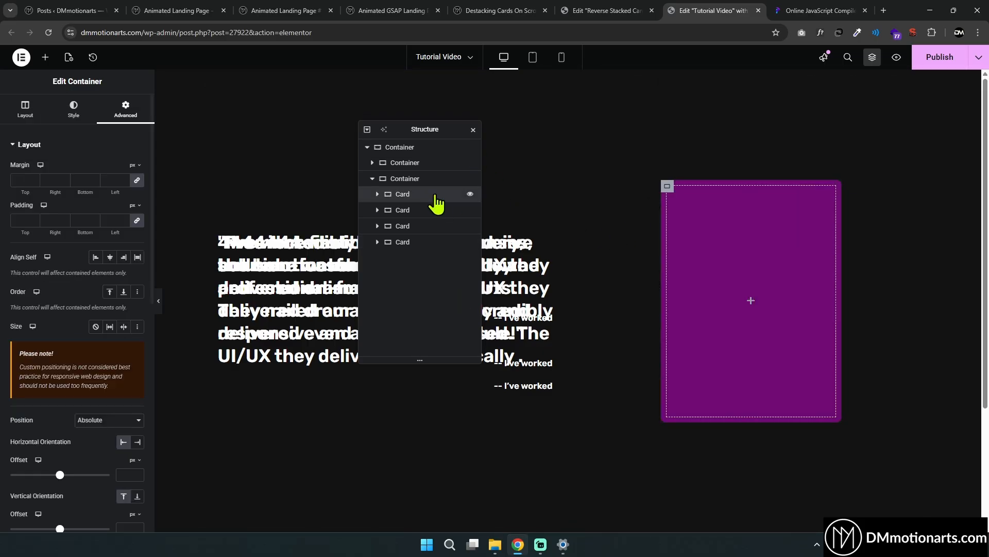
pyautogui.scroll(-10, 82, 288)
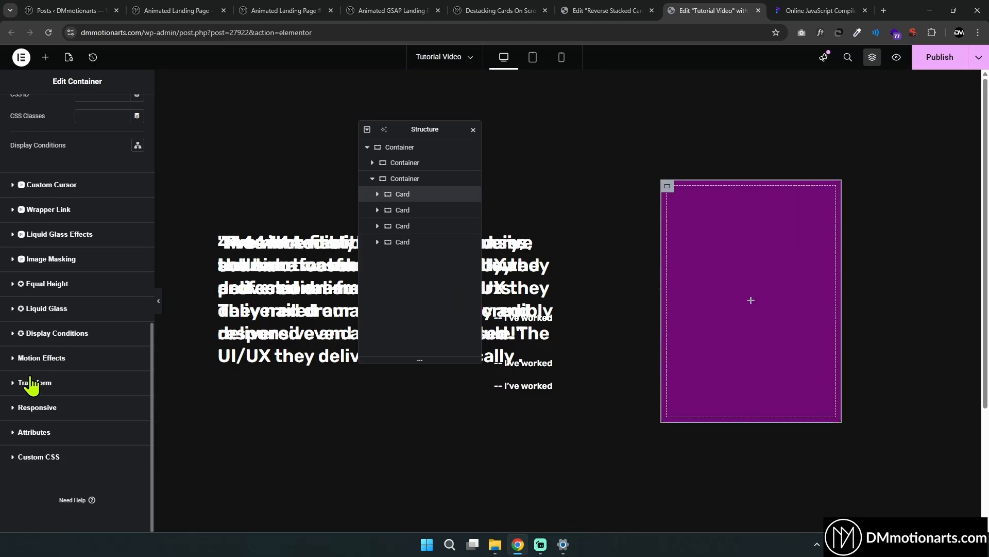
pyautogui.click(57, 382)
pyautogui.click(137, 259)
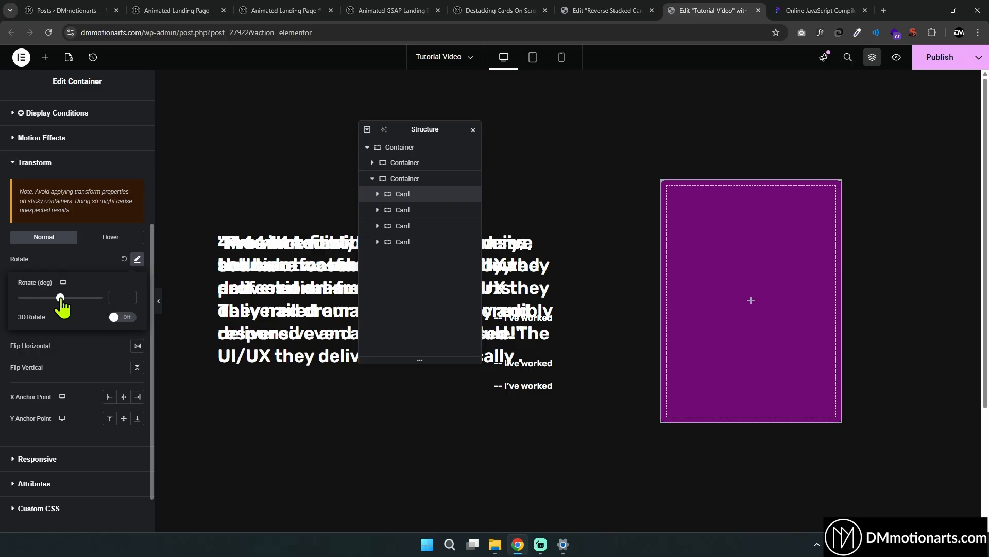
pyautogui.moveTo(61, 298); pyautogui.dragTo(61, 298)
# Rotate the green and indigo Cards counterclockwise, tilting the green one slightly more than the indigo one
pyautogui.click(402, 211)
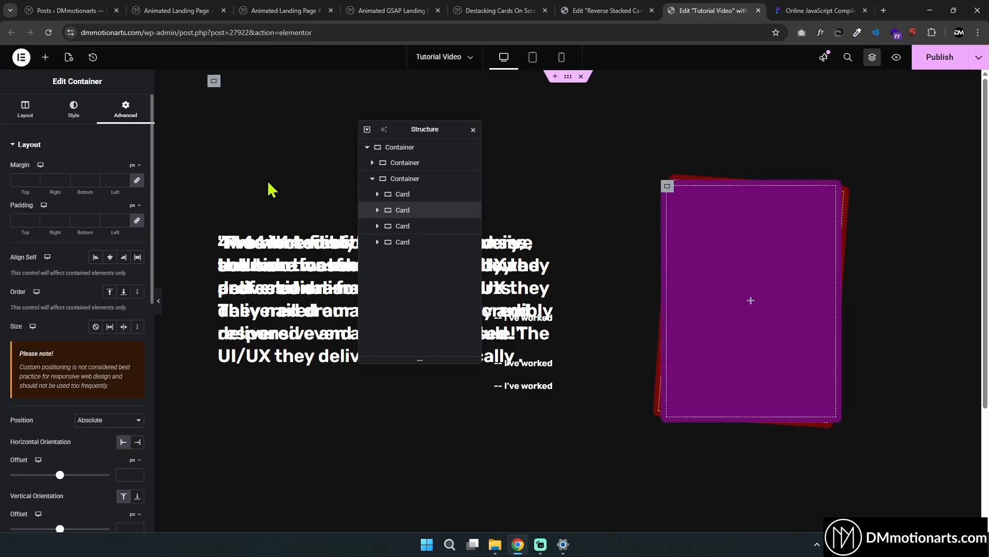
pyautogui.scroll(-8, 54, 352)
pyautogui.click(30, 382)
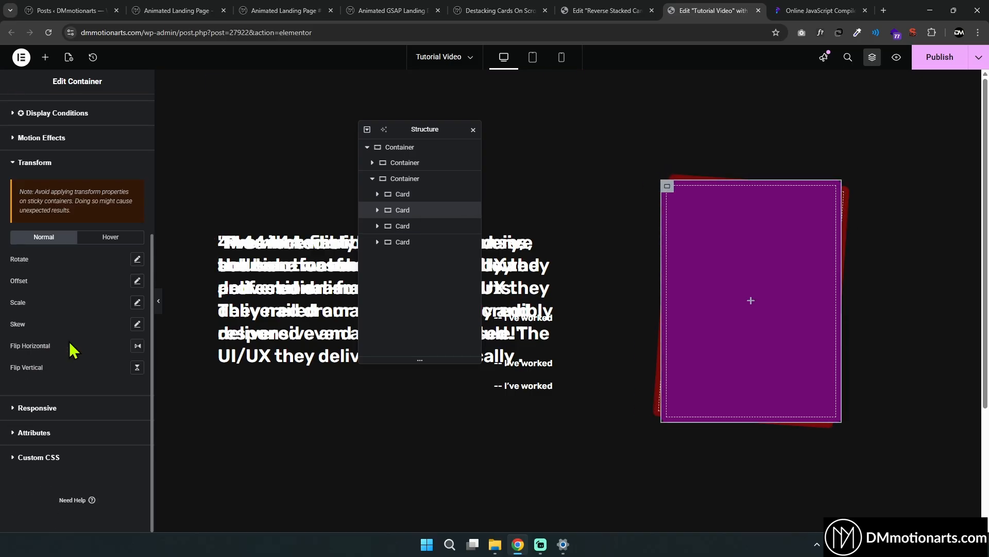
pyautogui.click(137, 259)
pyautogui.moveTo(61, 297); pyautogui.dragTo(59, 298)
# Expand the first column and its Contents container in the page structure, and move the structure window aside
pyautogui.click(360, 171)
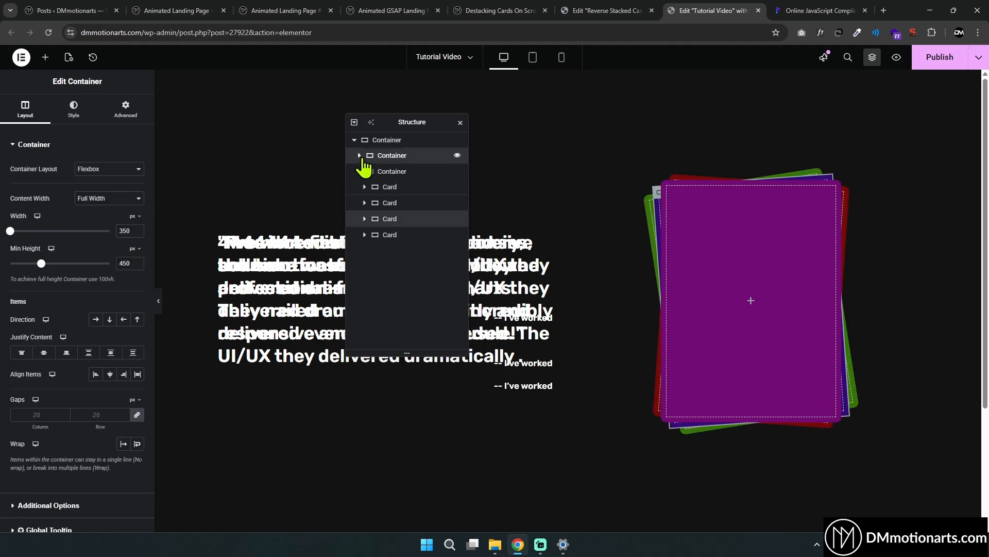
pyautogui.click(359, 156)
pyautogui.moveTo(397, 129); pyautogui.dragTo(499, 97)
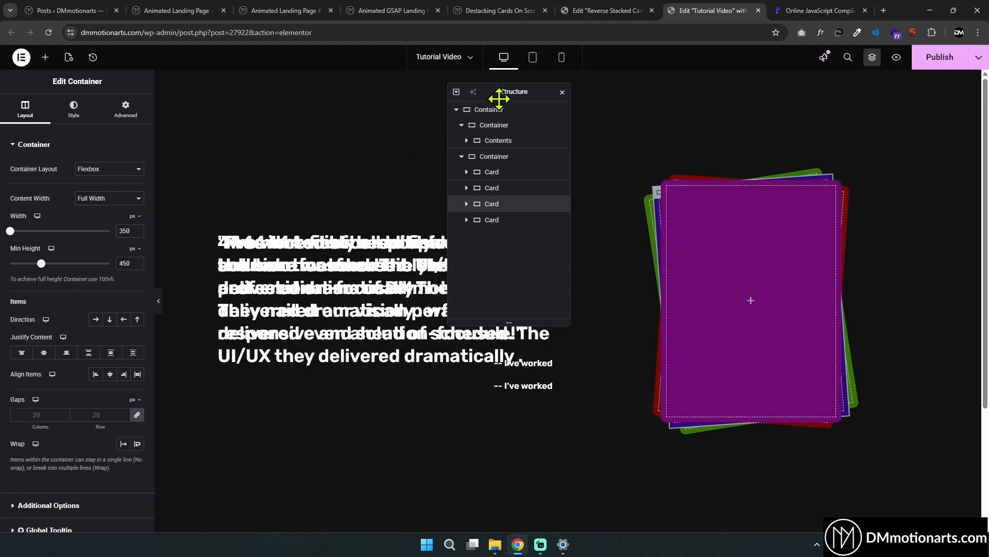
pyautogui.click(467, 140)
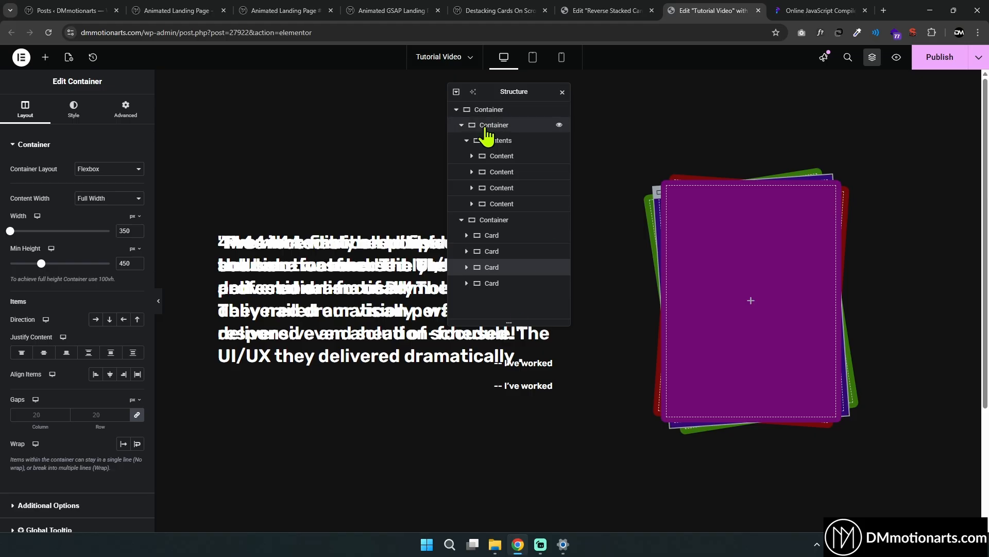
# Review the nesting of the Content containers inside Contents and of the Card containers inside the second column
pyautogui.click(480, 222)
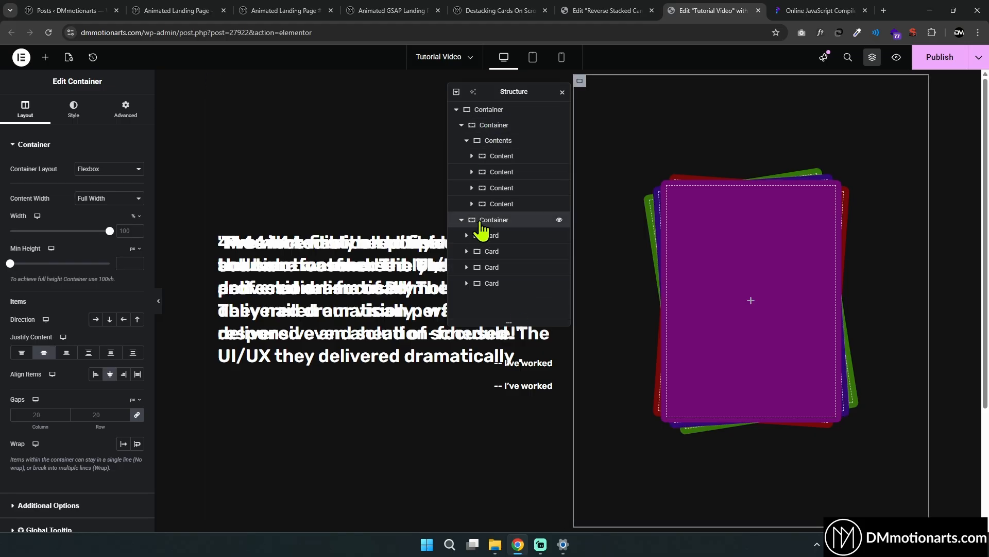
pyautogui.click(470, 144)
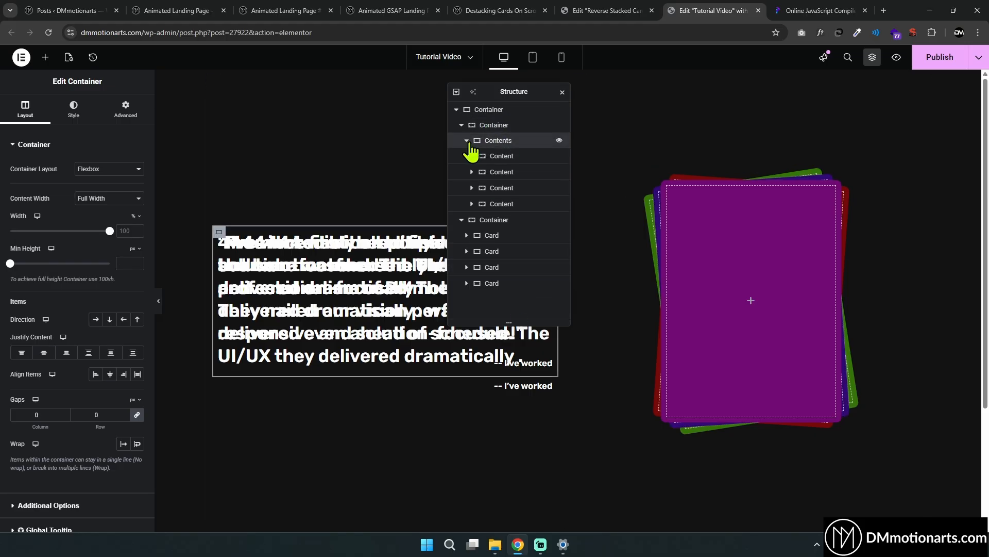
pyautogui.click(498, 159)
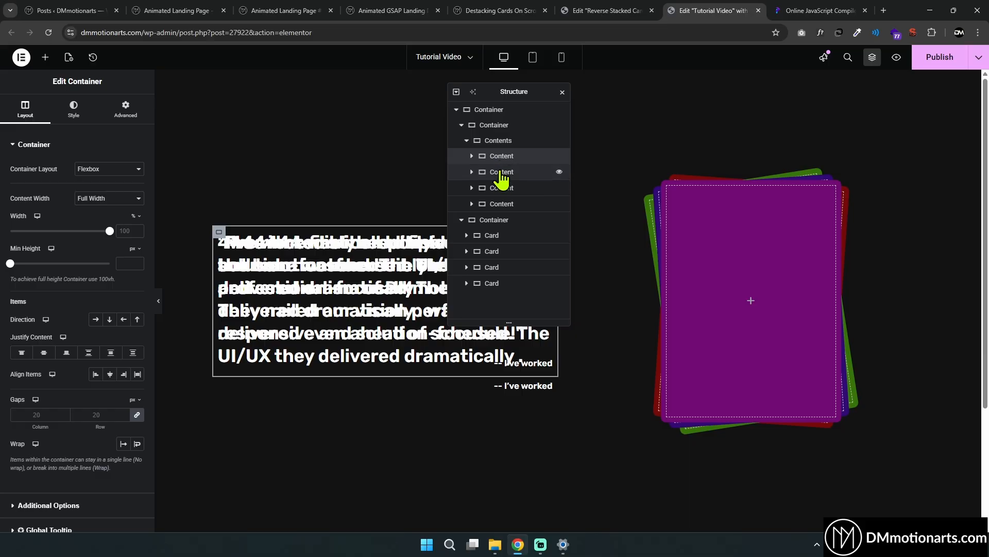
pyautogui.click(499, 176)
pyautogui.click(498, 191)
pyautogui.click(498, 205)
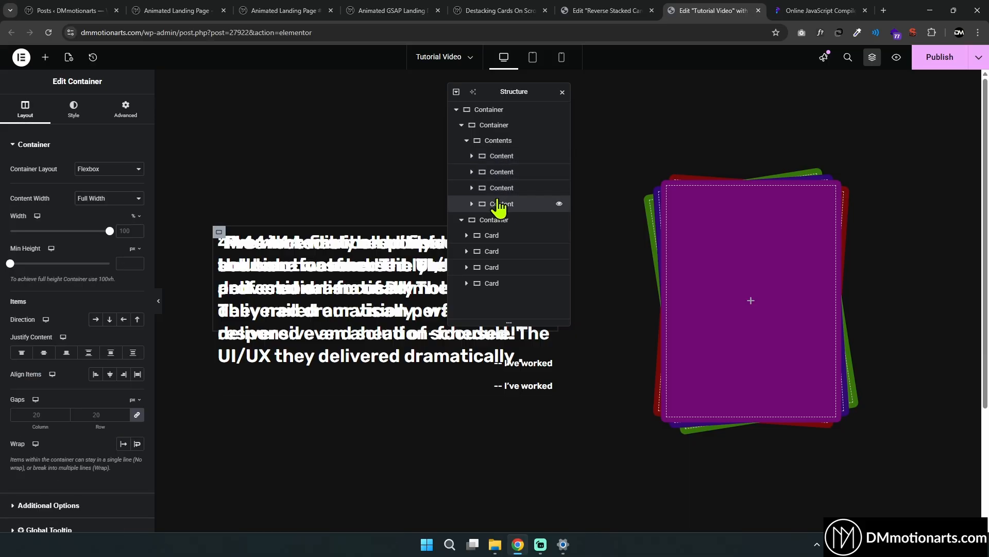
pyautogui.click(497, 223)
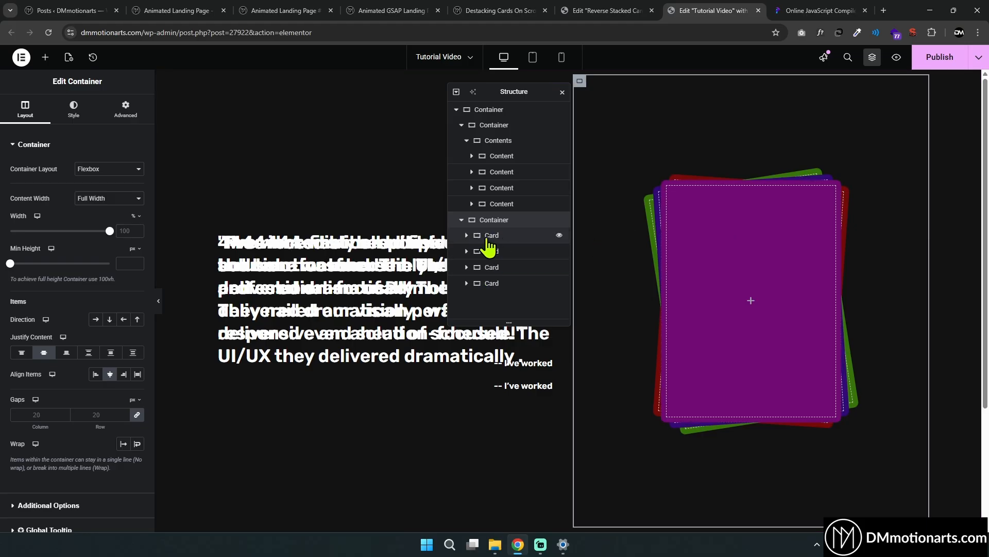
# Add an HTML widget inside the outermost container, below its two inner containers
pyautogui.click(490, 112)
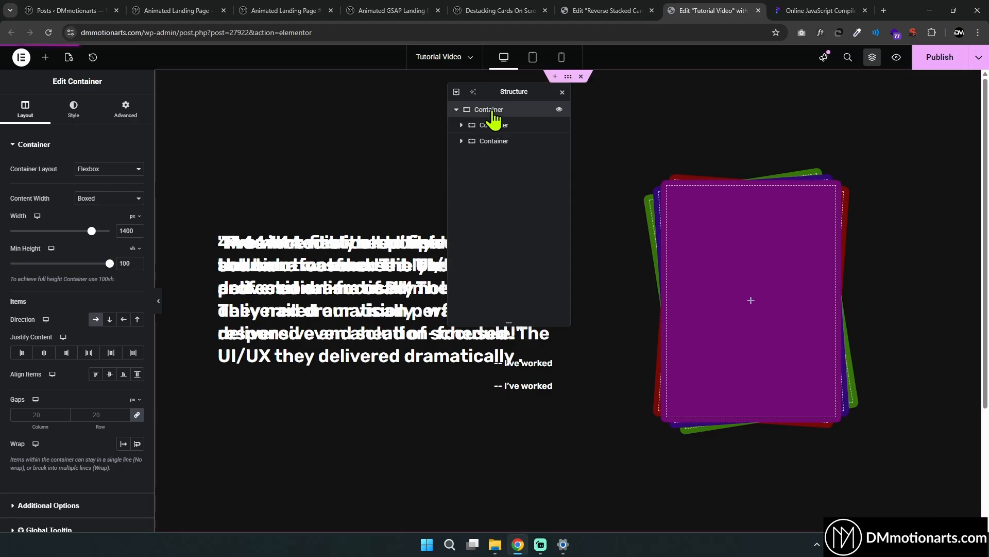
pyautogui.click(45, 58)
pyautogui.write('html')
pyautogui.click(41, 154)
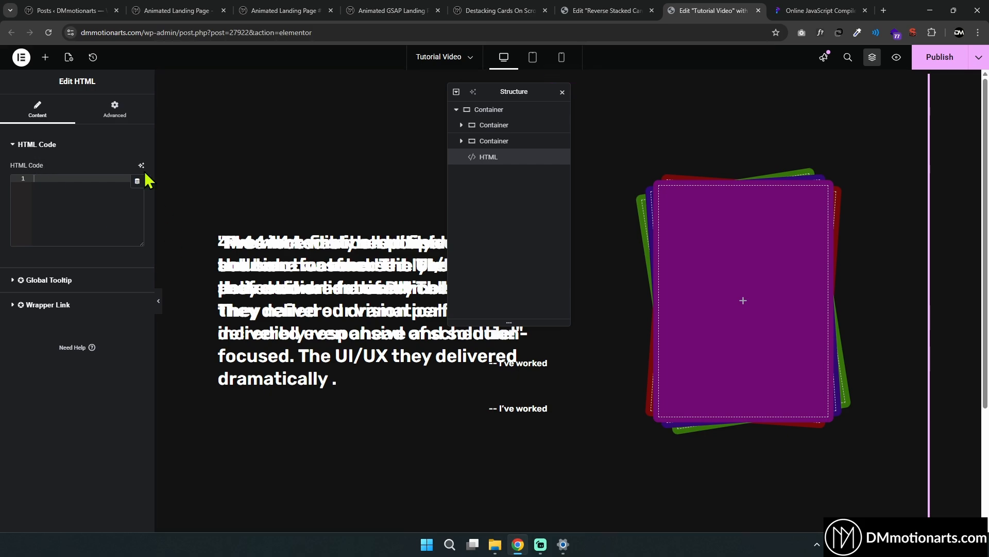
# Hide the HTML widget on desktop, tablet portrait and mobile portrait in its responsive settings
pyautogui.click(114, 108)
pyautogui.scroll(-10, 39, 423)
pyautogui.click(29, 415)
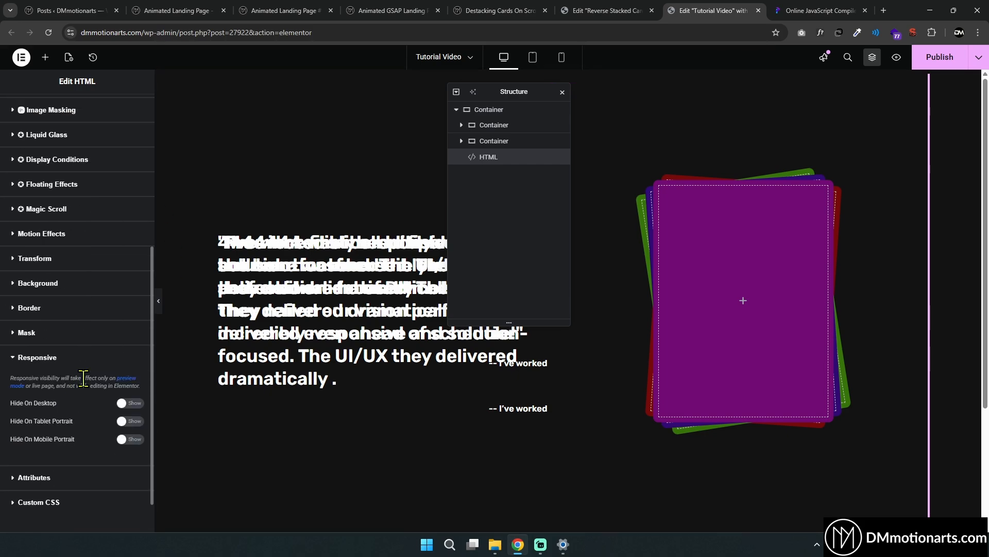
pyautogui.click(131, 403)
pyautogui.click(132, 421)
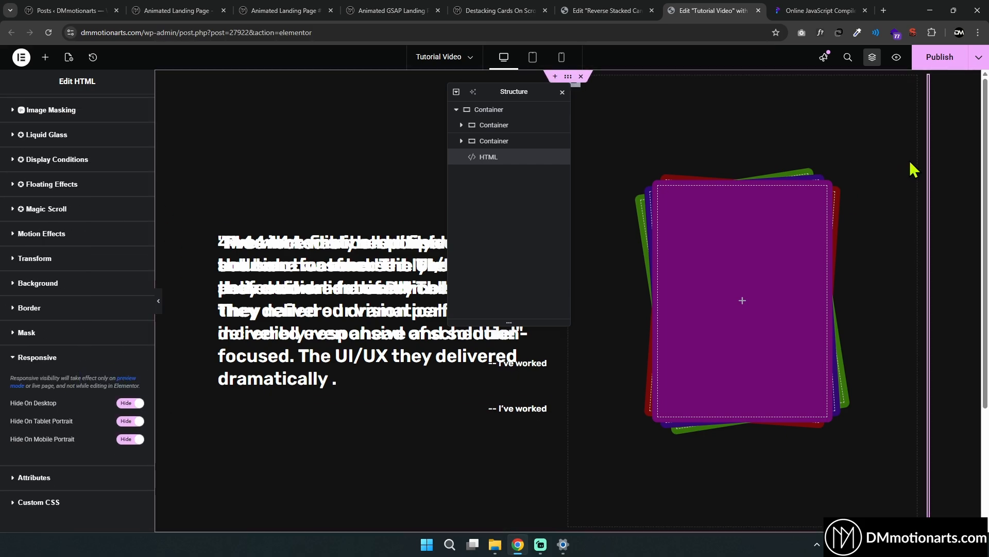
# Hide the HTML widget from the editing canvas and move the structure window aside
pyautogui.click(487, 109)
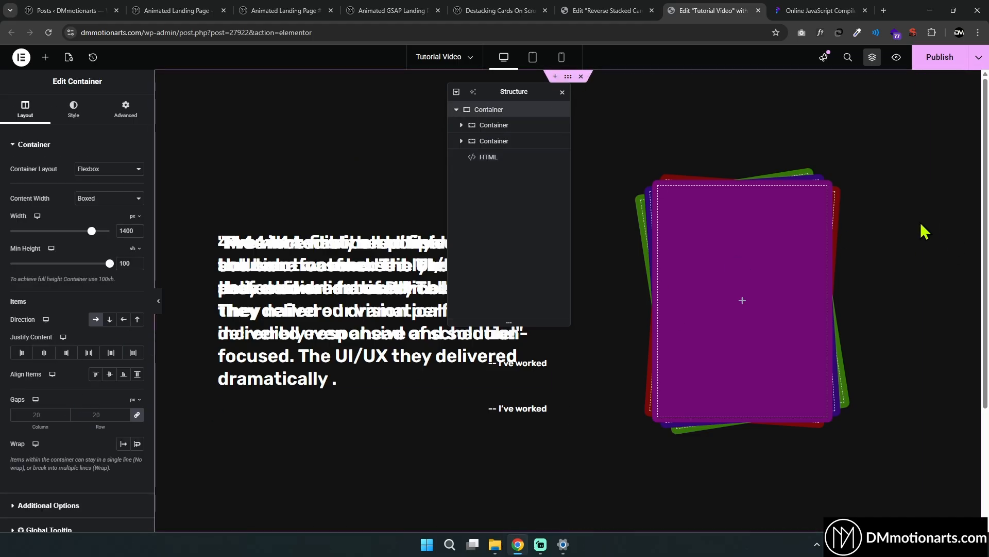
pyautogui.click(470, 159)
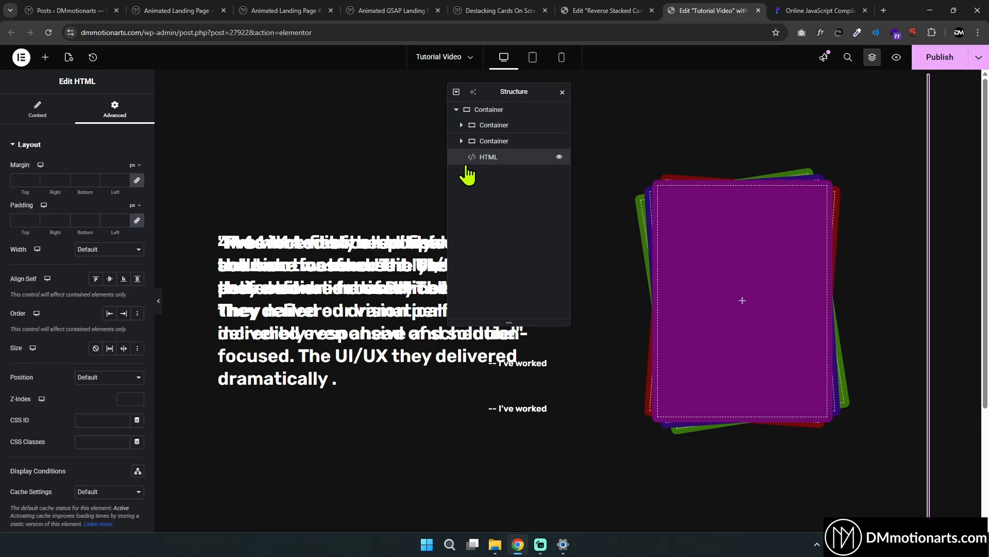
pyautogui.click(158, 304)
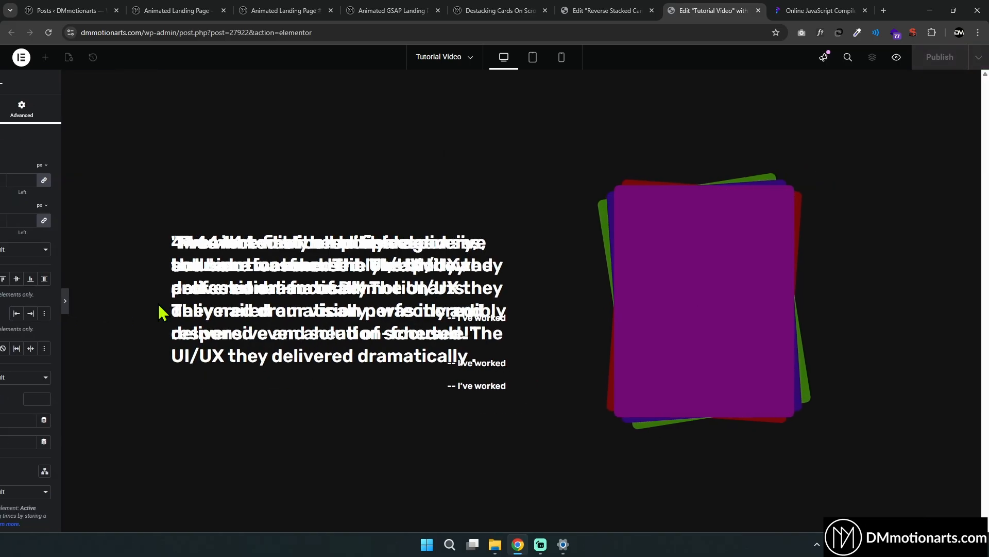
pyautogui.click(7, 313)
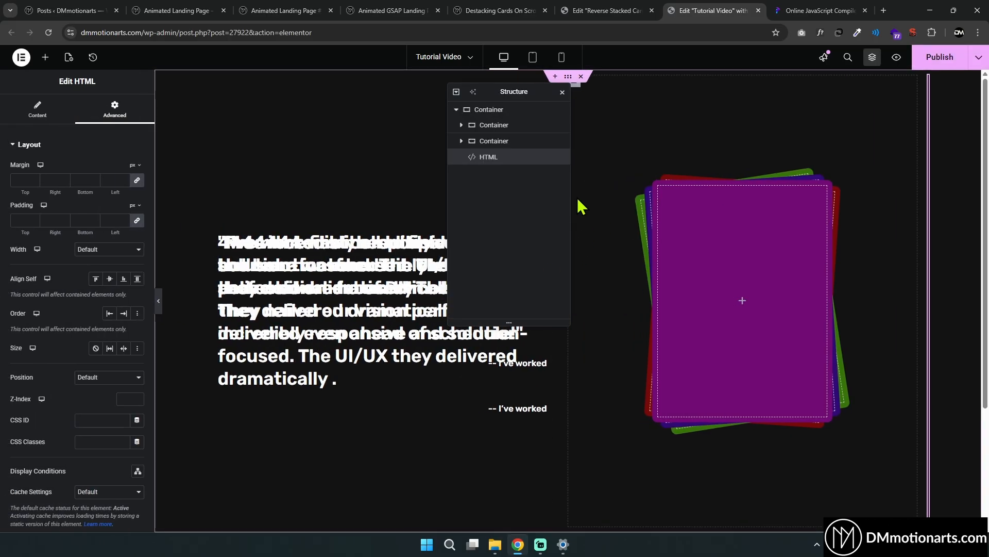
pyautogui.click(559, 157)
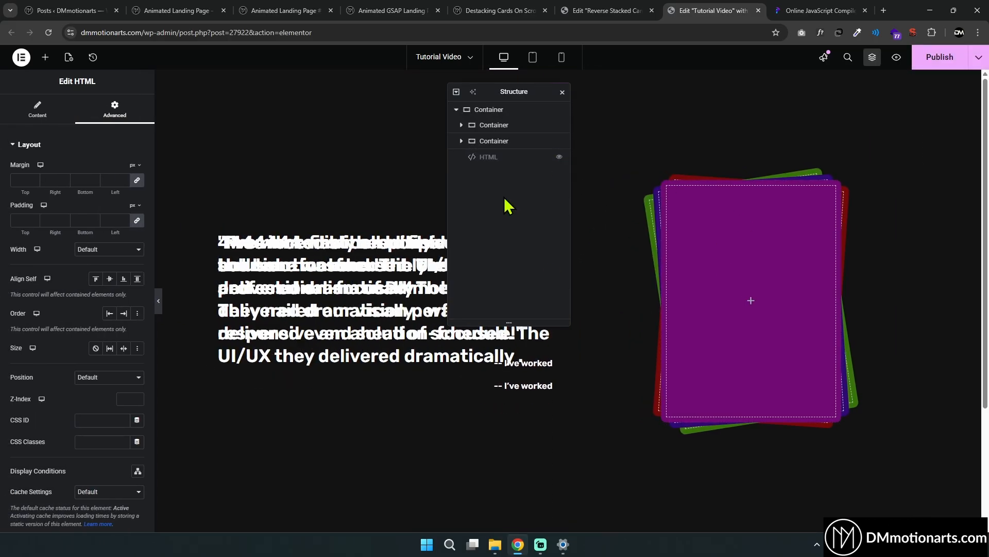
pyautogui.moveTo(515, 92); pyautogui.dragTo(571, 106)
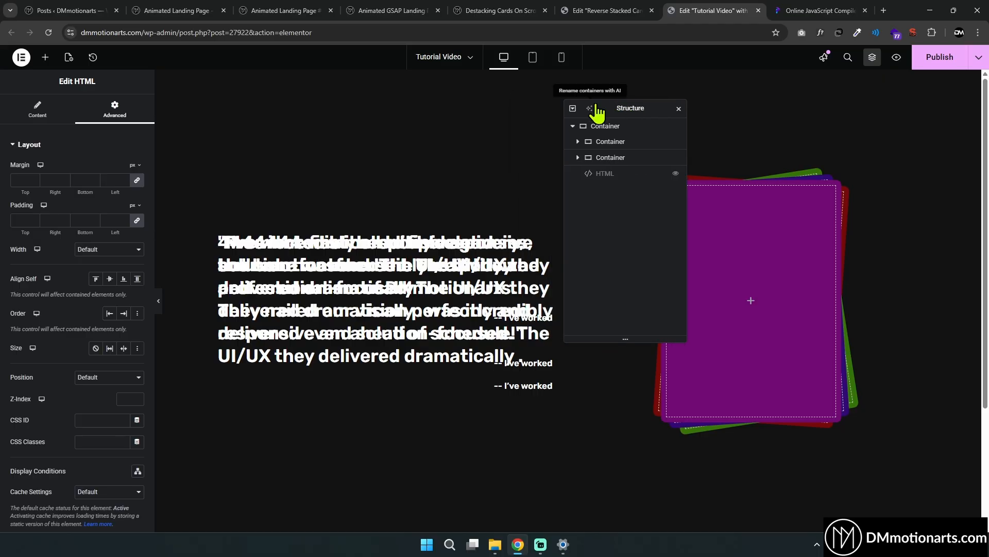
# Switch to the Destacking Cards tutorial page and copy the main container's class name, dm-stack-cards-wrapper-3
pyautogui.click(493, 11)
pyautogui.scroll(-10, 365, 204)
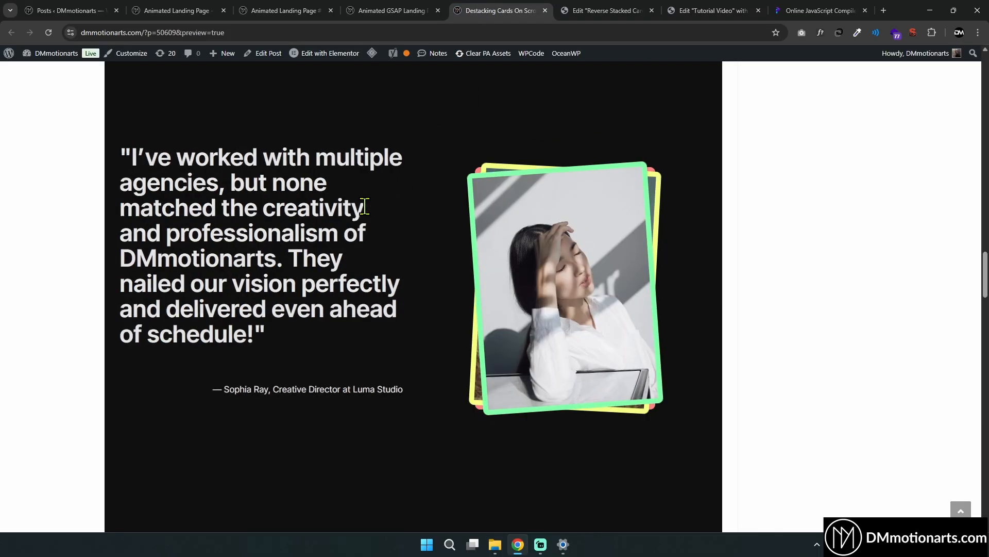
pyautogui.scroll(1, 131, 150)
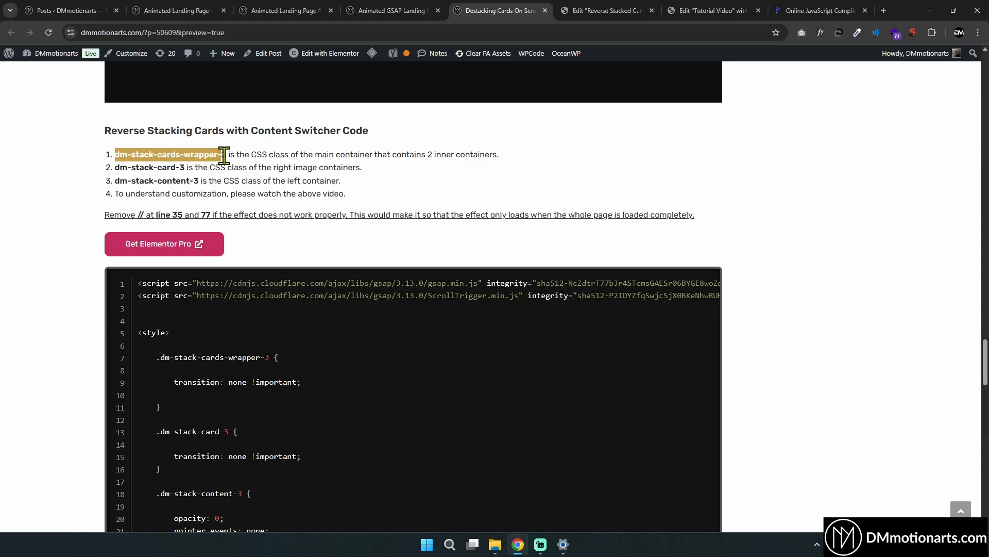
pyautogui.rightClick(197, 154)
pyautogui.click(239, 162)
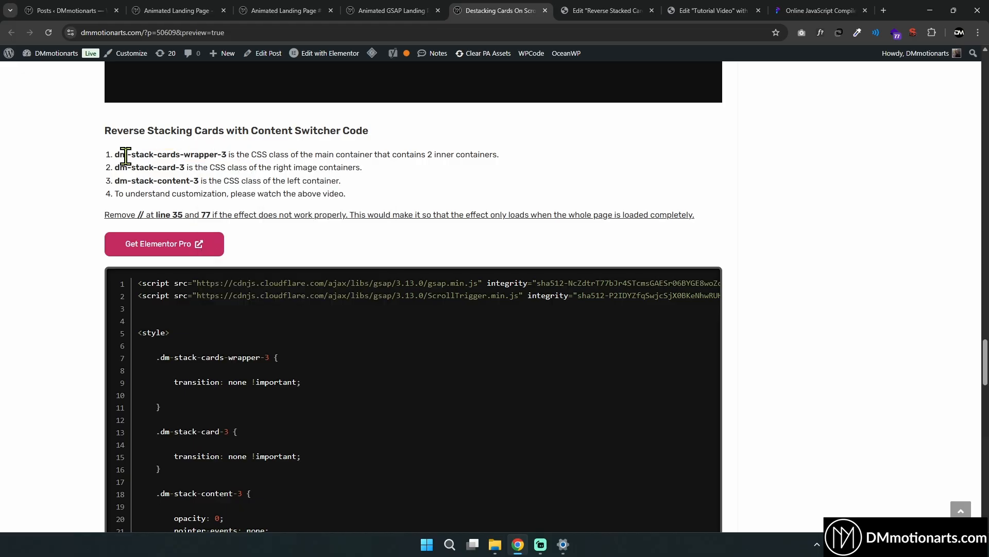
pyautogui.rightClick(227, 154)
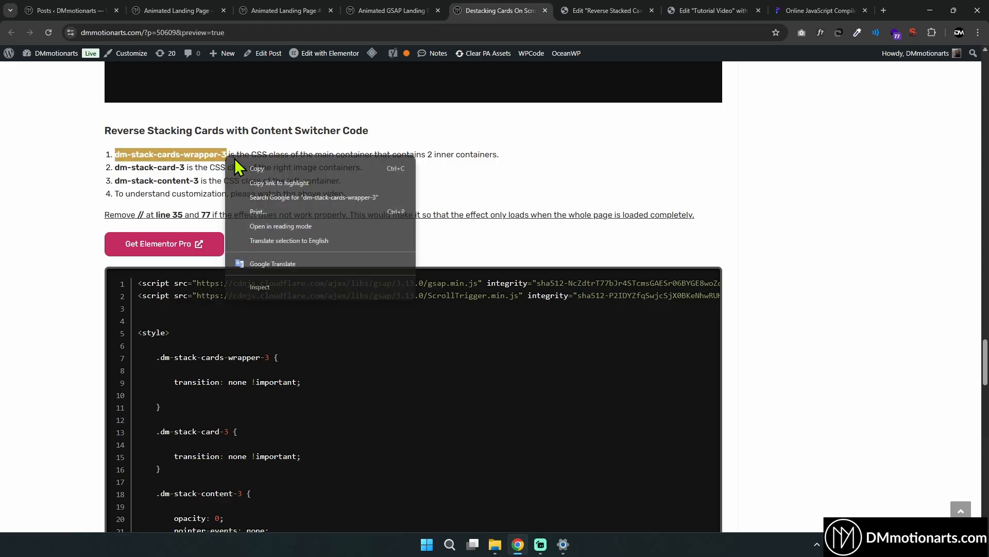
pyautogui.click(238, 164)
# Return to the Tutorial Video page in the Elementor editor and give the outermost container the CSS class dm-stack-cards-wrapper-3
pyautogui.click(669, 9)
pyautogui.click(641, 9)
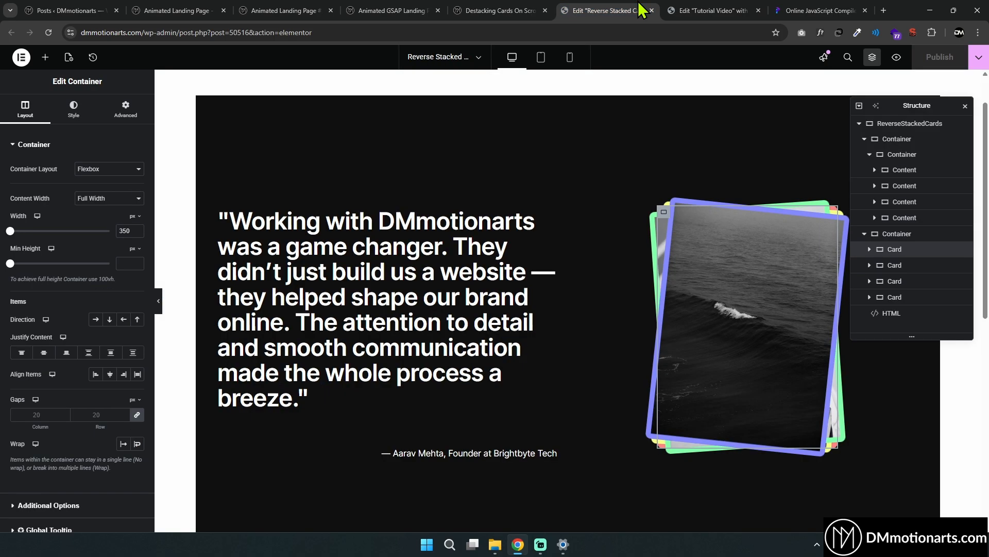
pyautogui.click(696, 11)
pyautogui.moveTo(626, 112); pyautogui.dragTo(622, 114)
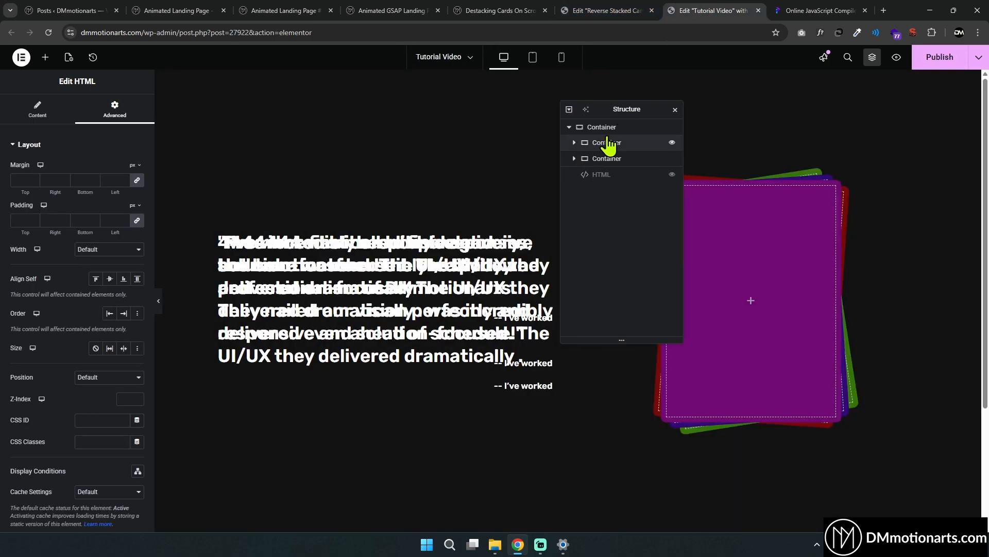
pyautogui.click(613, 128)
pyautogui.click(115, 118)
pyautogui.scroll(-2, 82, 294)
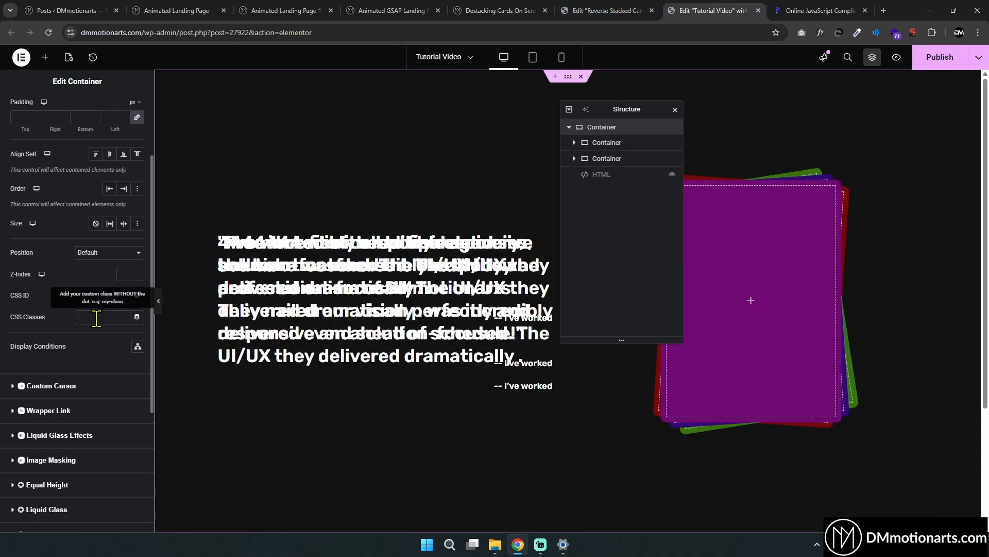
# Examine on the tutorial page how the demo's cards destack and the quotes switch while scrolling, then return to the editor
pyautogui.click(498, 10)
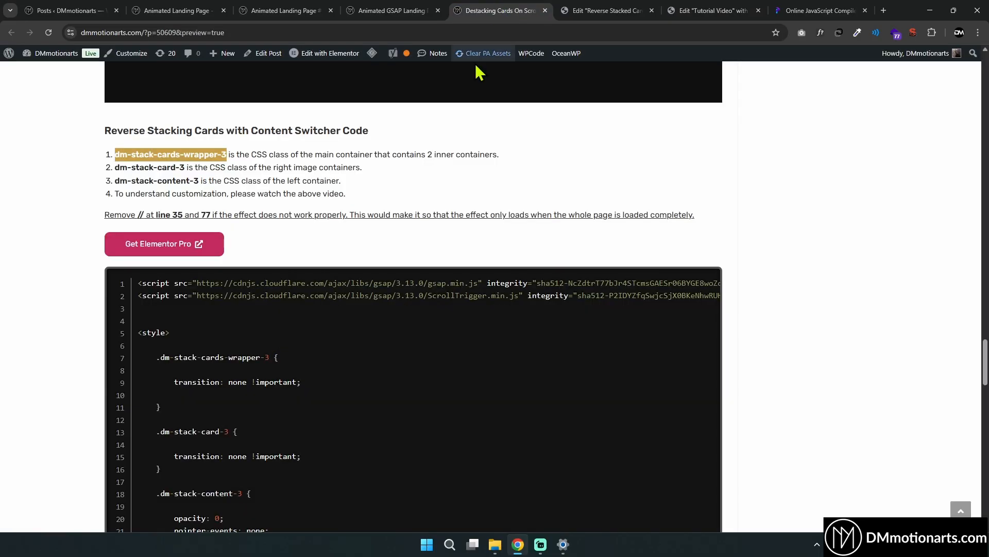
pyautogui.scroll(10, 411, 310)
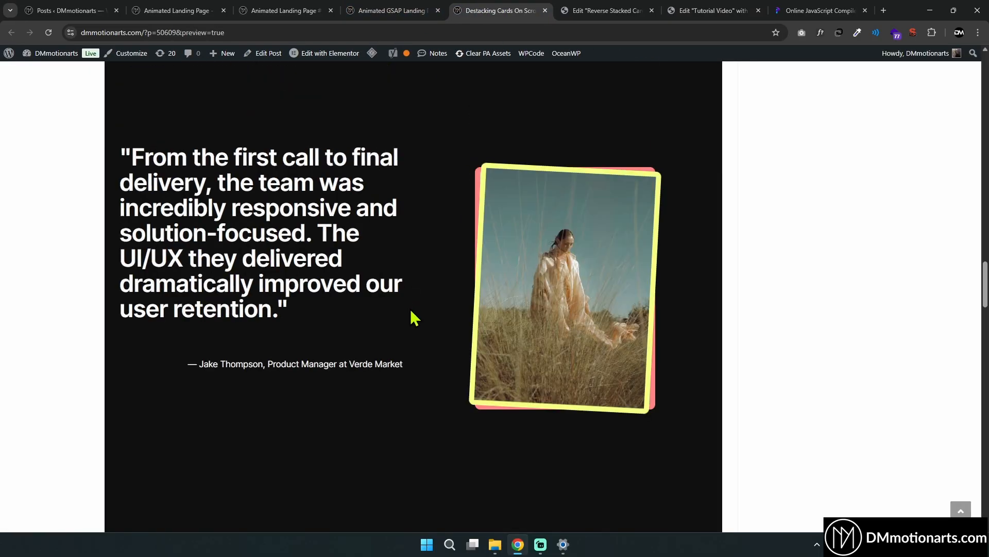
pyautogui.scroll(4, 652, 211)
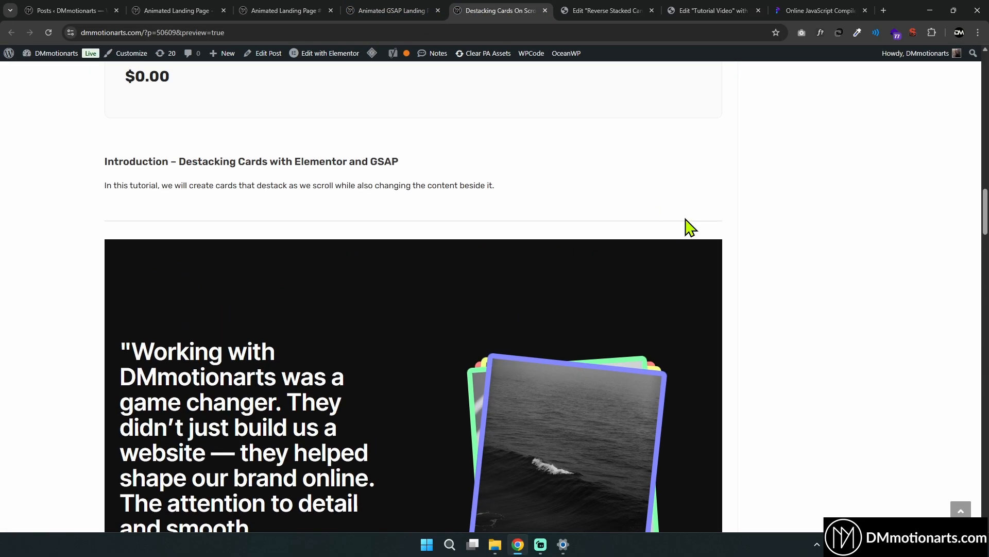
pyautogui.scroll(-10, 569, 218)
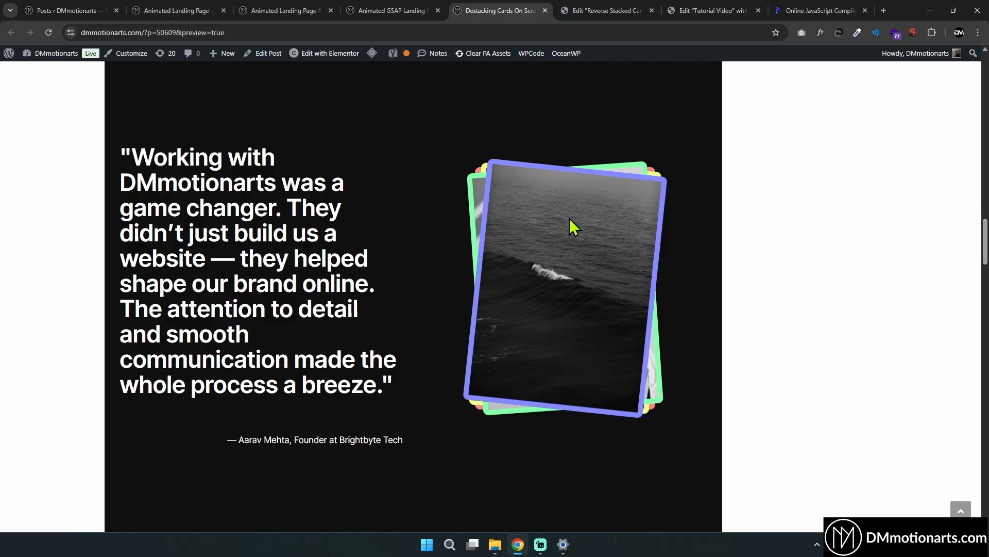
pyautogui.scroll(-12, 538, 254)
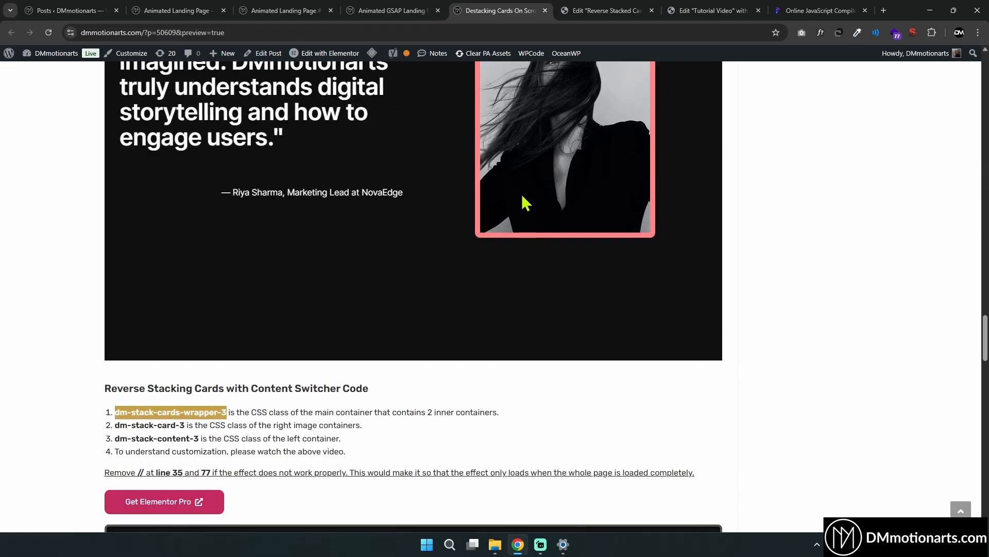
pyautogui.scroll(3, 457, 314)
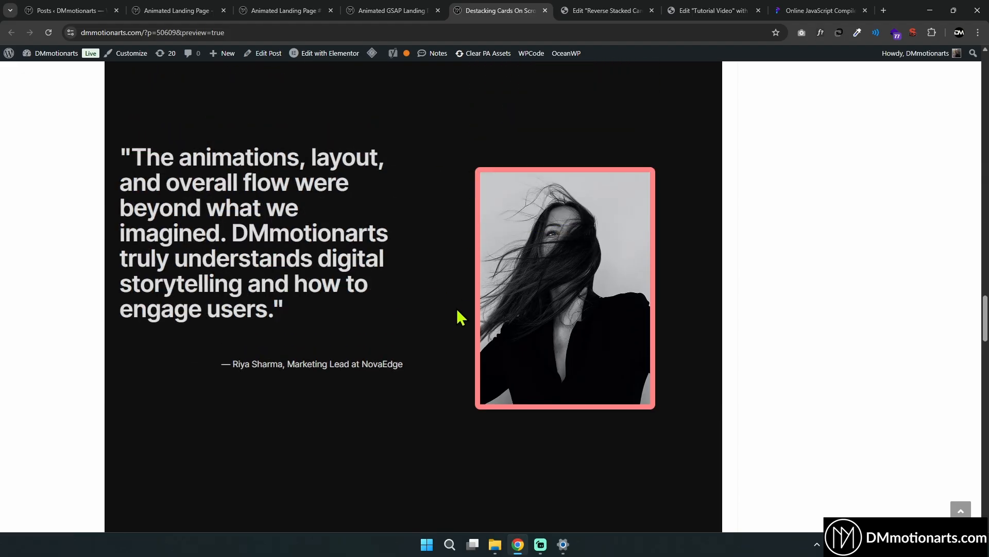
pyautogui.scroll(-5, 442, 426)
pyautogui.scroll(-3, 431, 396)
pyautogui.click(685, 9)
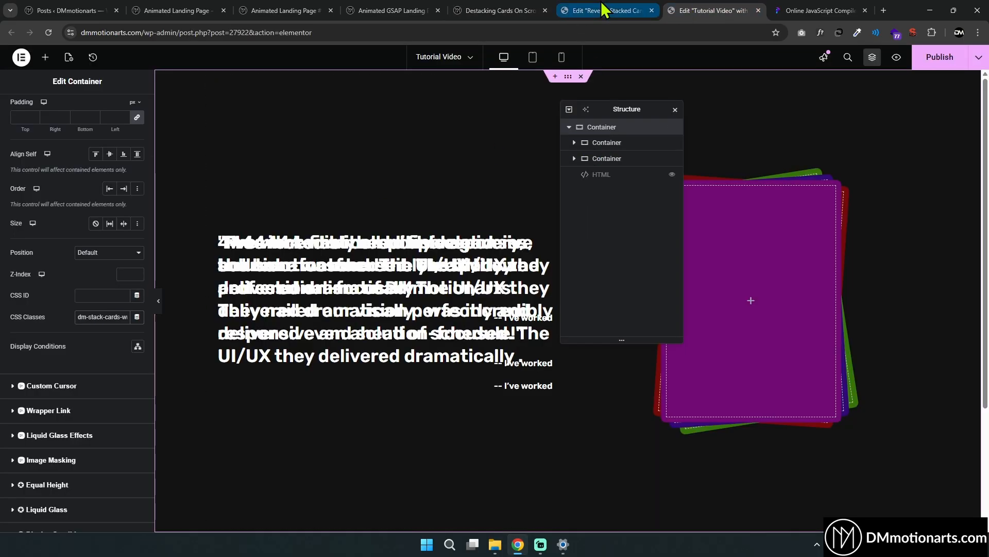
# Copy the class name dm-stack-card-3 from the tutorial page and expand the second column in the editor's page structure
pyautogui.click(536, 11)
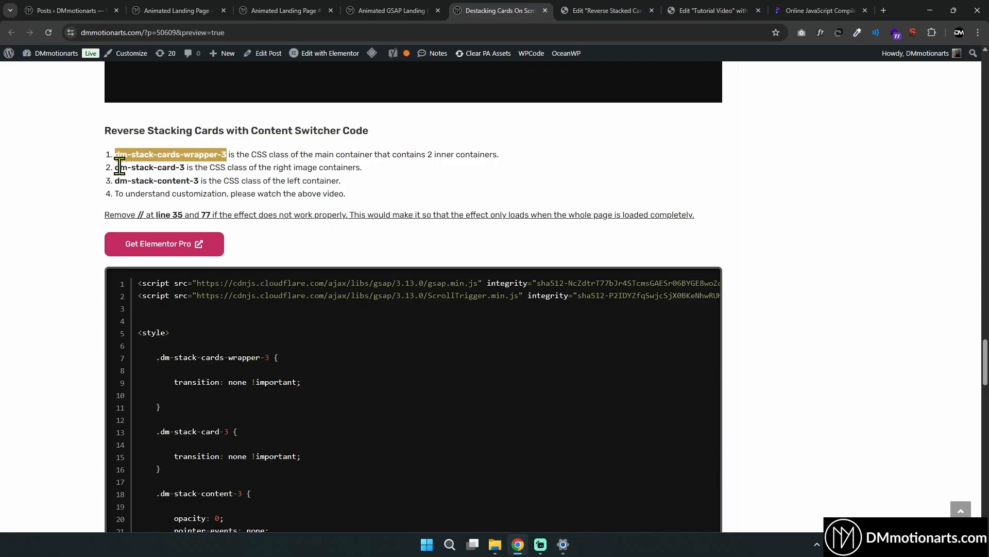
pyautogui.moveTo(116, 167); pyautogui.dragTo(176, 169)
pyautogui.rightClick(183, 168)
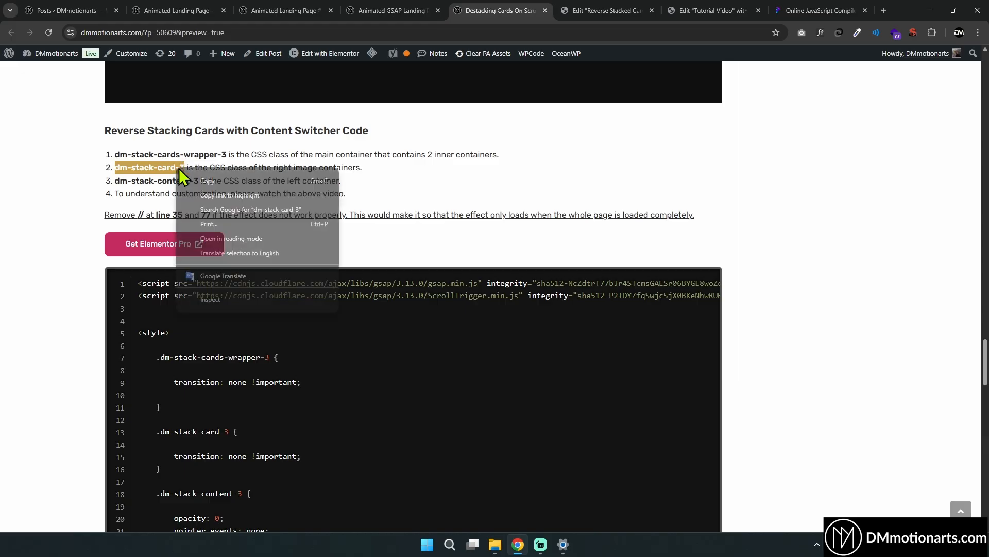
pyautogui.click(214, 175)
pyautogui.click(701, 10)
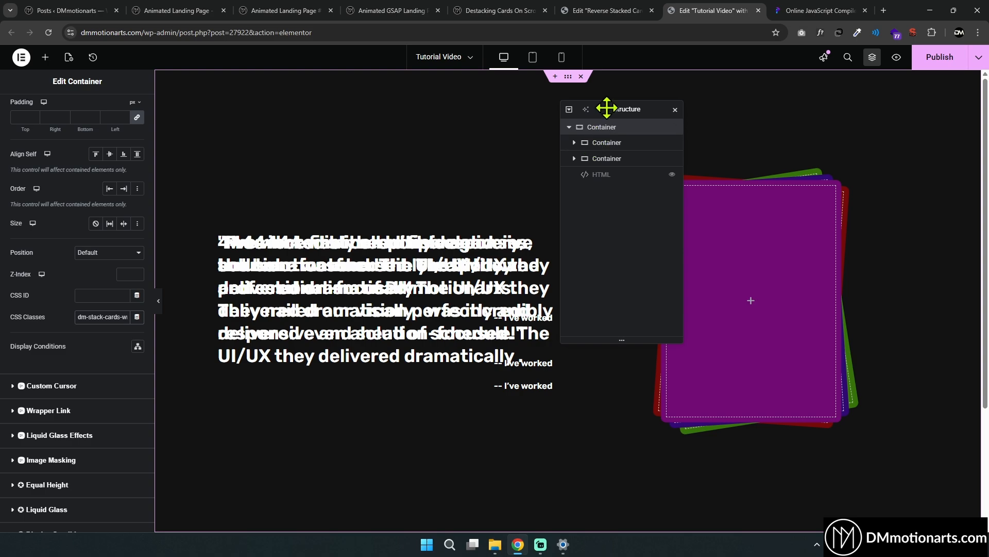
pyautogui.moveTo(601, 107); pyautogui.dragTo(566, 107)
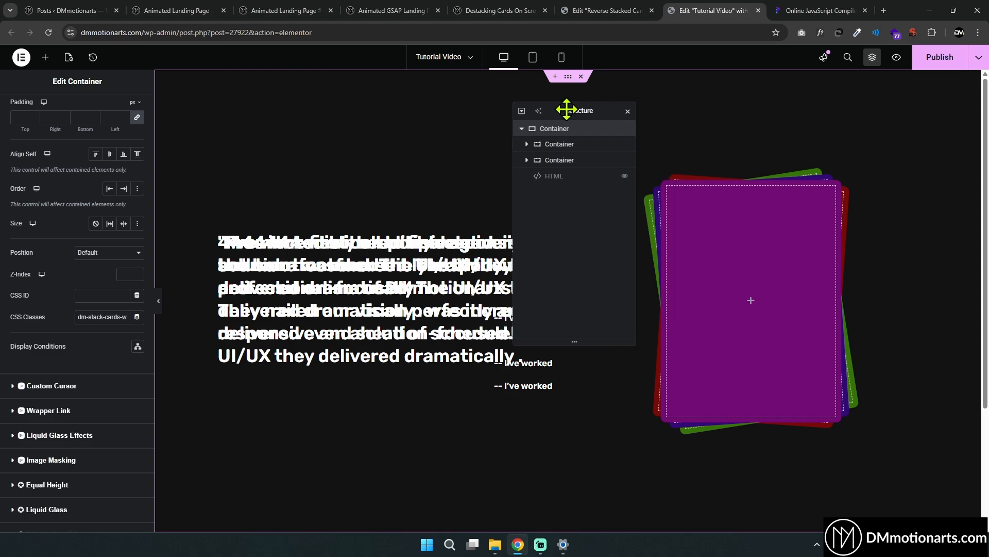
pyautogui.click(565, 157)
# Copy dm-stack-card-3 from the tutorial page again and assign it as the first Card's CSS class in the editor
pyautogui.click(487, 11)
pyautogui.rightClick(163, 165)
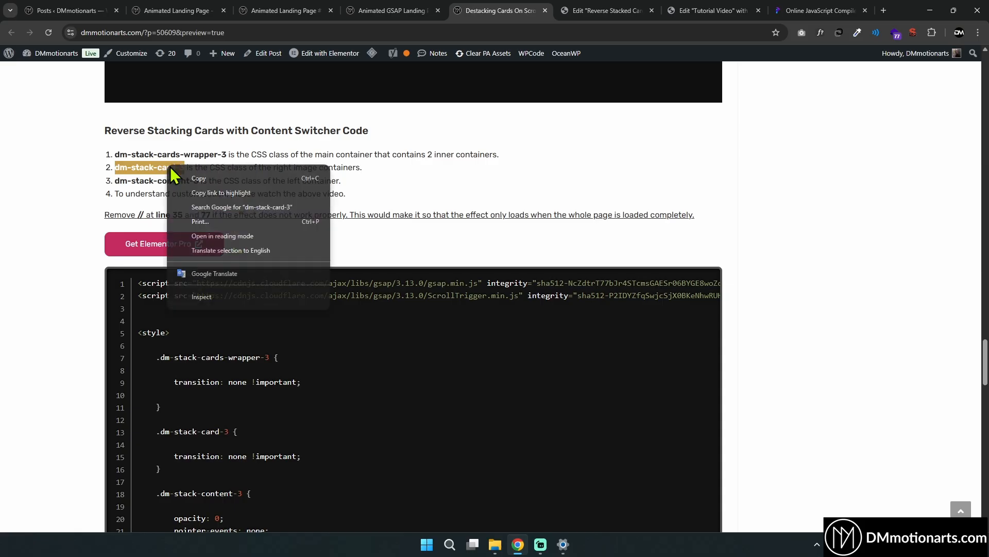
pyautogui.click(178, 172)
pyautogui.click(711, 10)
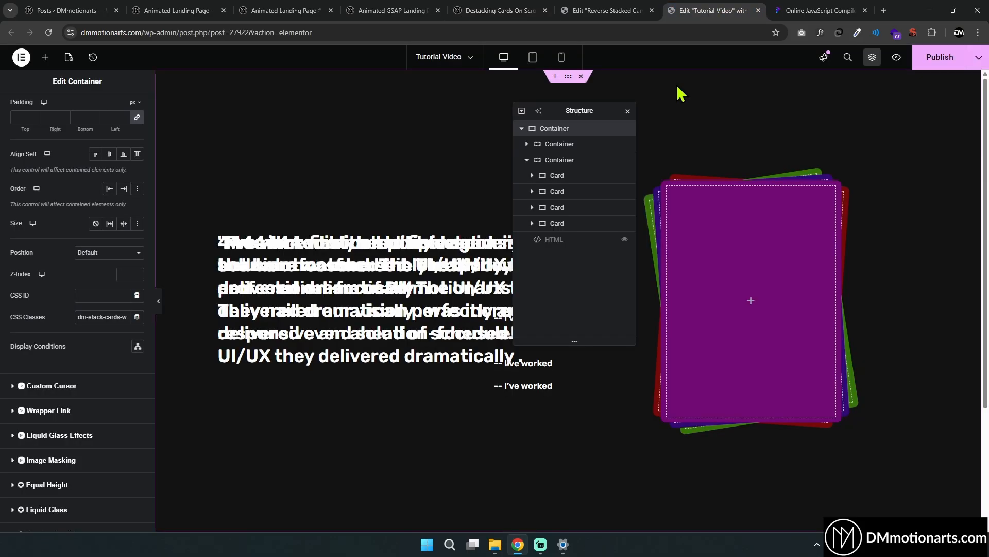
pyautogui.click(557, 176)
pyautogui.scroll(-4, 111, 345)
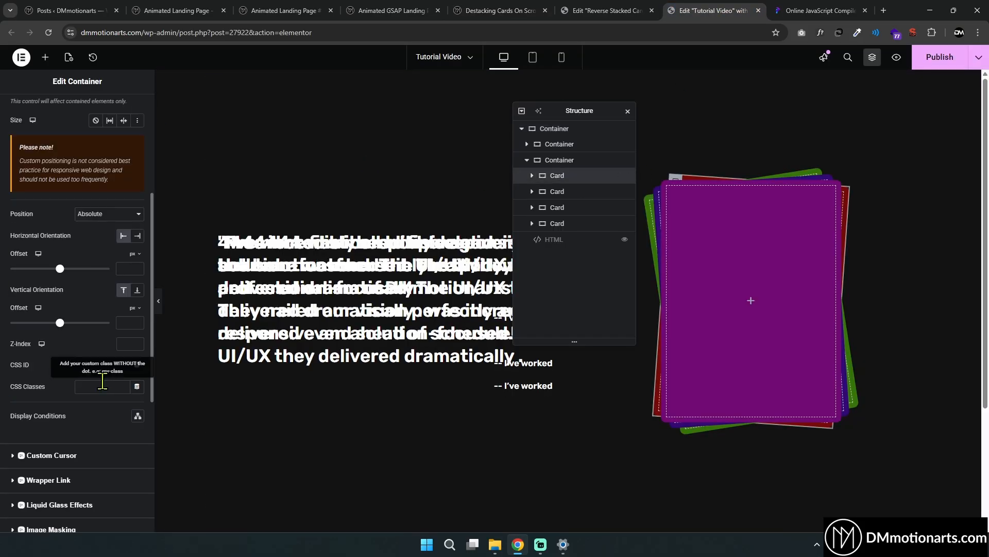
# Give the second Card the CSS class dm-stack-card-3, undoing the container paste made by mistake
pyautogui.click(472, 10)
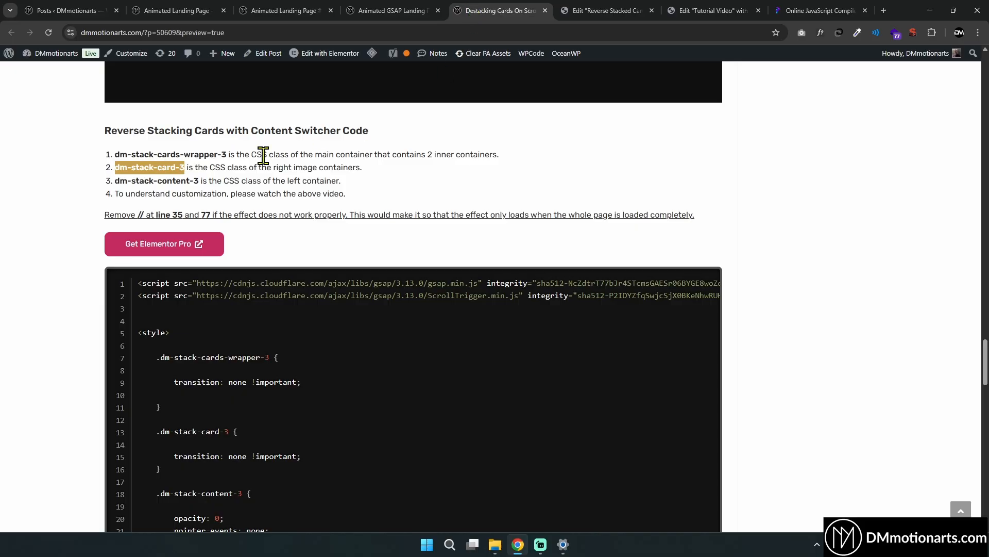
pyautogui.click(698, 9)
pyautogui.click(557, 192)
pyautogui.scroll(-5, 100, 298)
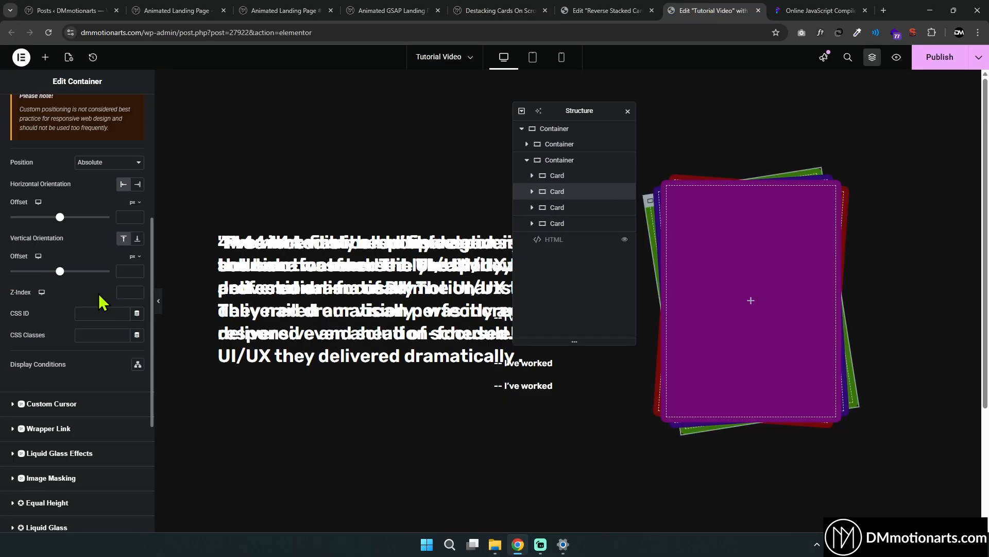
pyautogui.hotkey('ctrl', 'v')
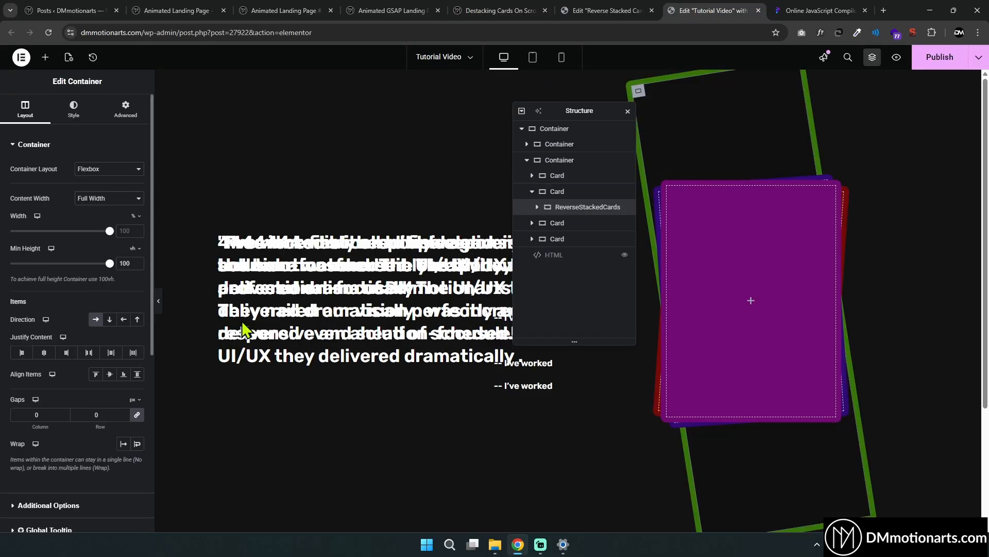
pyautogui.hotkey('ctrl', 'z')
pyautogui.click(554, 191)
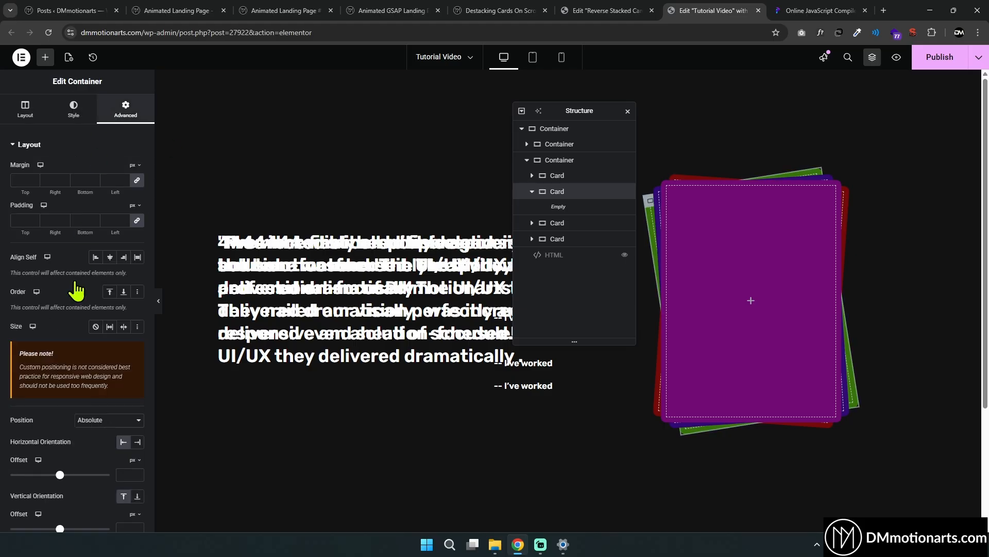
pyautogui.scroll(-5, 78, 309)
# Give the third Card the CSS class dm-stack-card-3
pyautogui.click(536, 226)
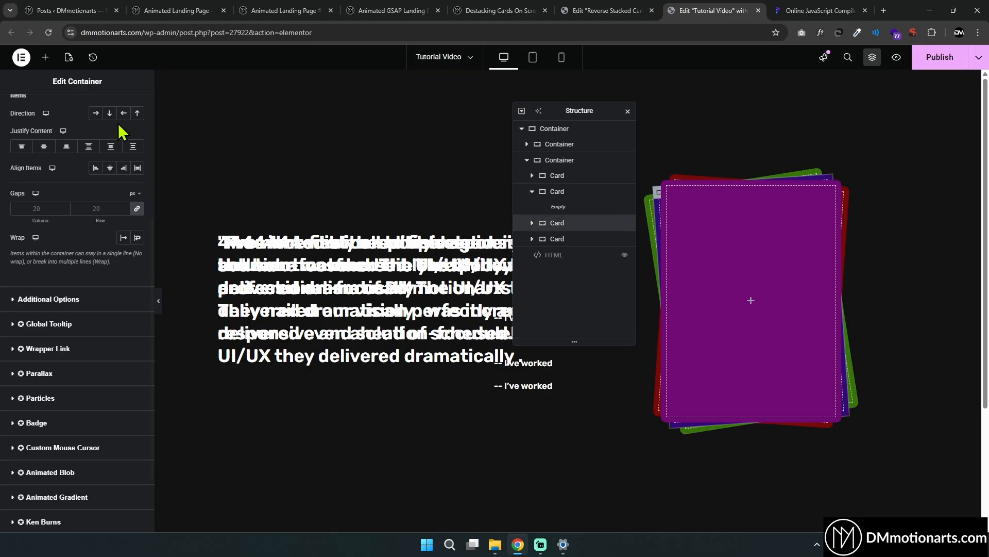
pyautogui.scroll(4, 120, 155)
pyautogui.click(125, 106)
pyautogui.scroll(-6, 85, 278)
pyautogui.click(100, 284)
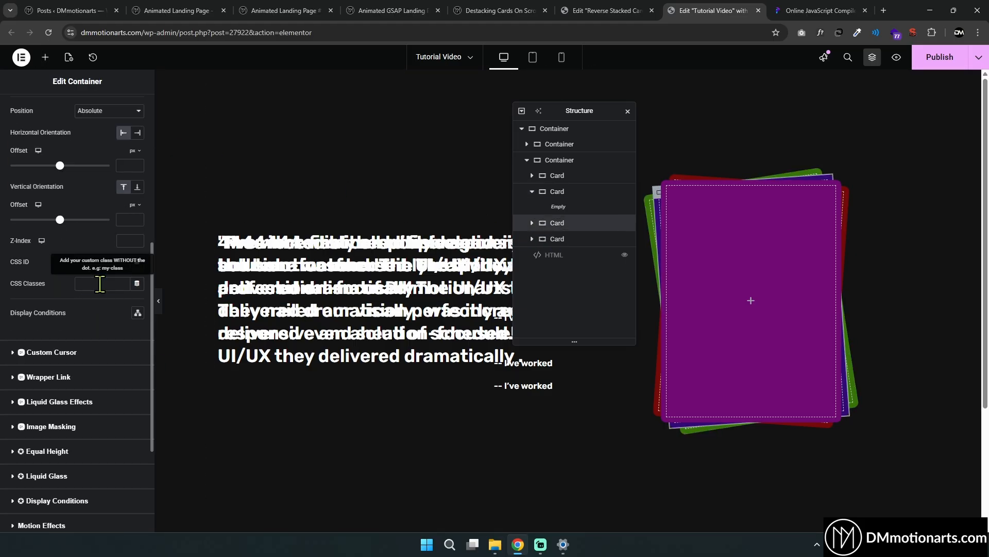
pyautogui.hotkey('ctrl', 'v')
# Give the fourth Card the CSS class dm-stack-card-3 and check the class on the third and second Cards
pyautogui.click(565, 238)
pyautogui.scroll(-4, 101, 263)
pyautogui.scroll(-3, 104, 268)
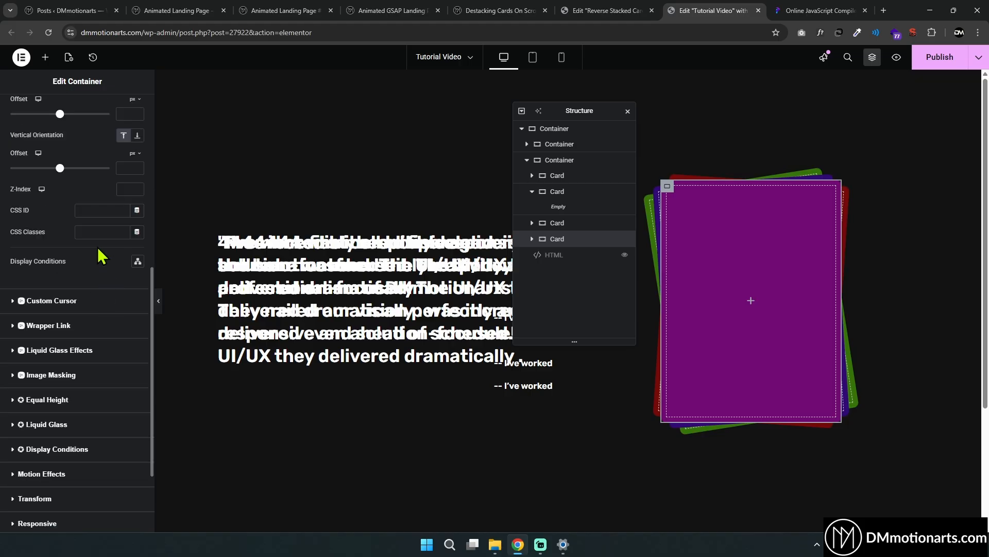
pyautogui.click(101, 231)
pyautogui.hotkey('ctrl', 'v')
pyautogui.click(556, 227)
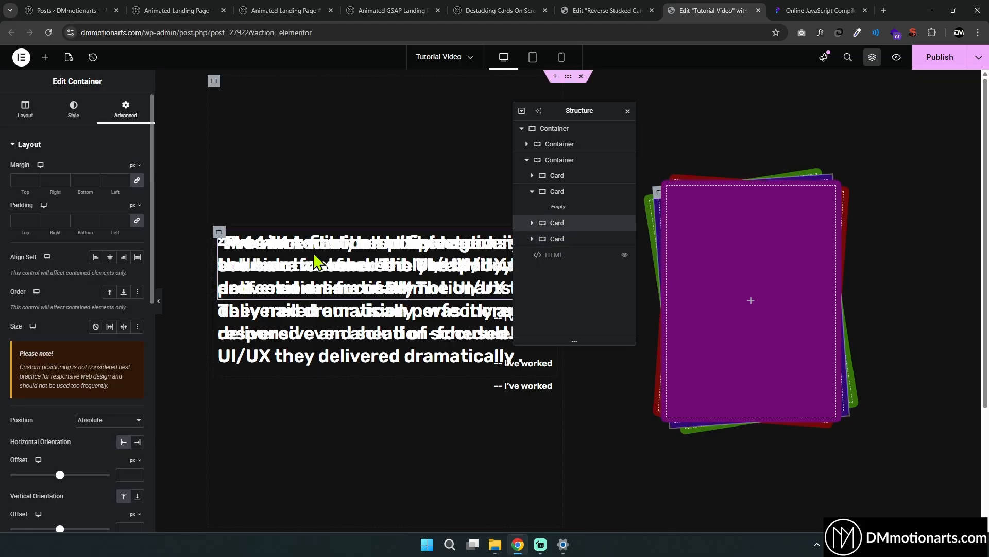
pyautogui.scroll(-5, 128, 270)
pyautogui.click(557, 193)
pyautogui.scroll(-5, 77, 309)
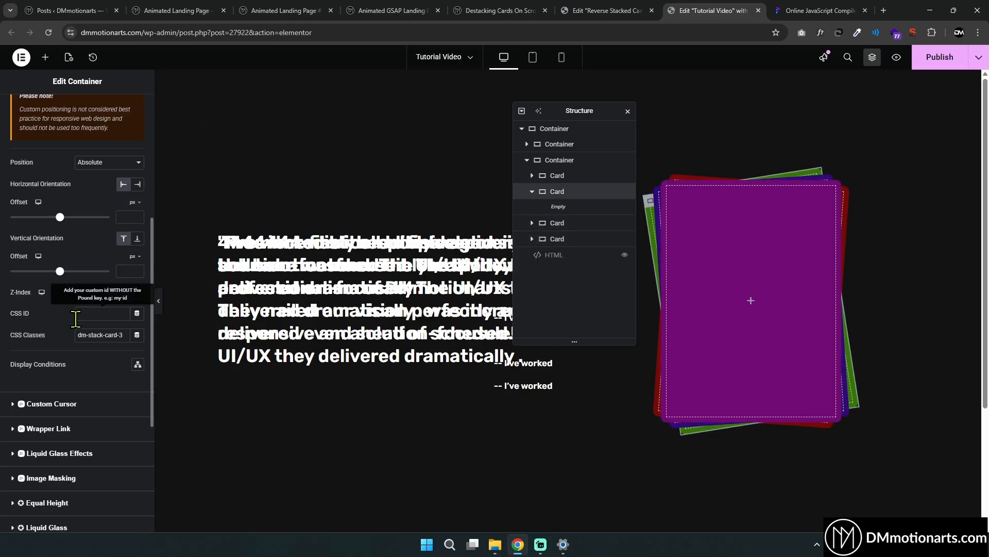
# Copy the class name dm-stack-content-3 from the tutorial page and assign it to the first Content container in the editor
pyautogui.click(460, 10)
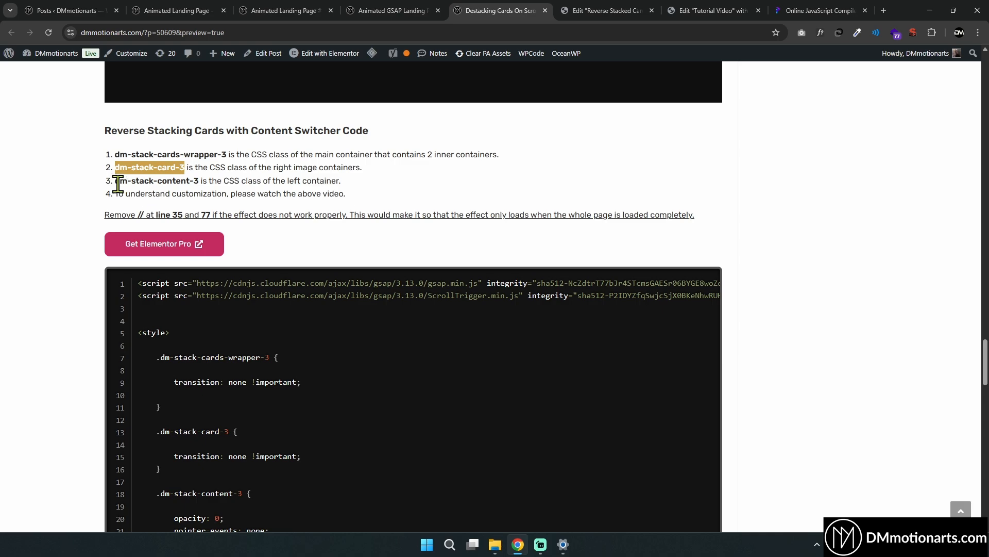
pyautogui.rightClick(198, 182)
pyautogui.click(193, 190)
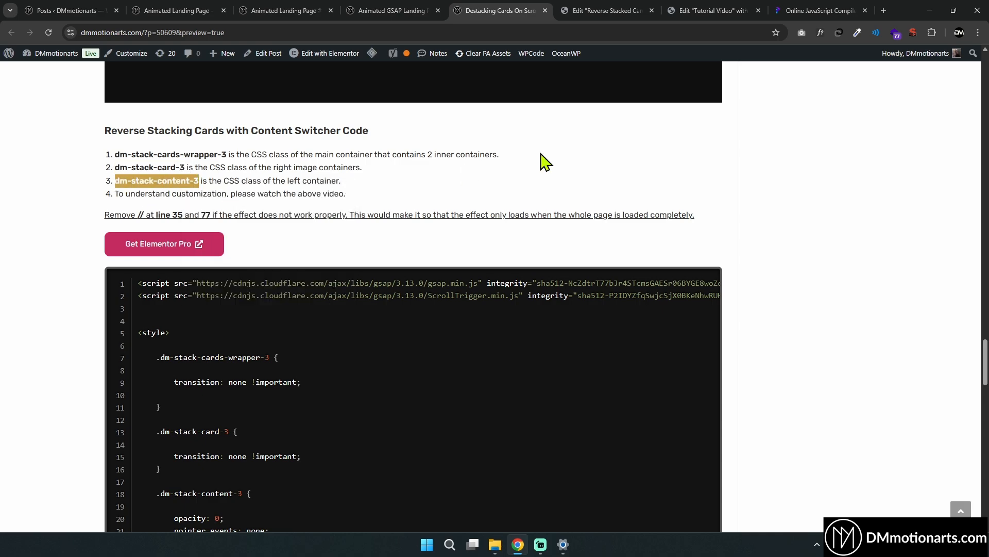
pyautogui.click(711, 10)
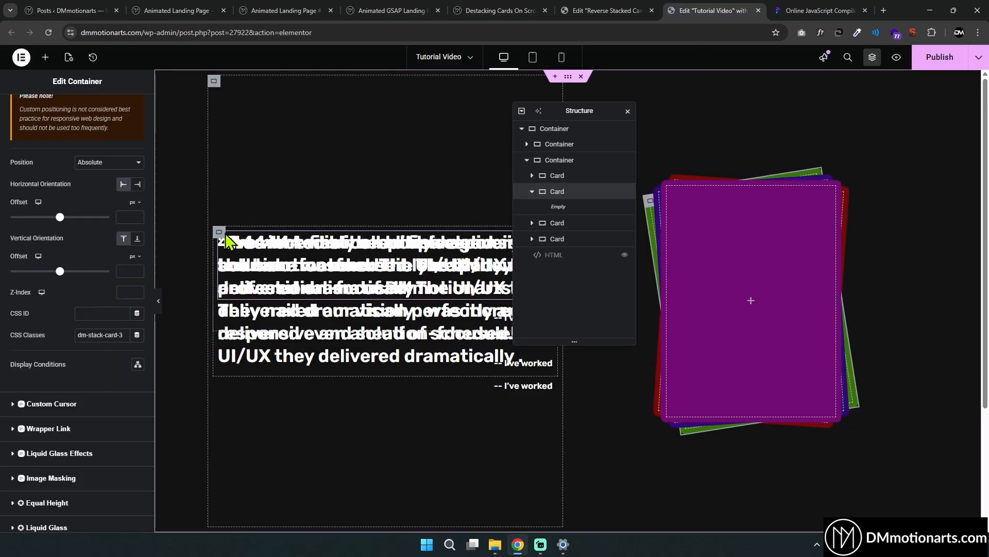
pyautogui.click(220, 232)
pyautogui.click(125, 108)
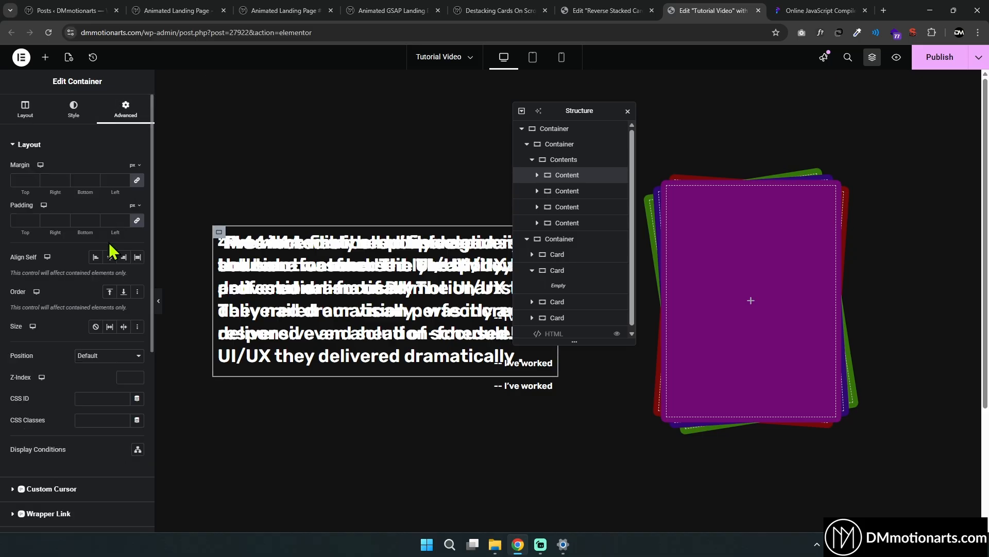
pyautogui.scroll(-5, 109, 247)
pyautogui.click(104, 213)
pyautogui.hotkey('ctrl', 'v')
# Assign the CSS class dm-stack-content-3 to the second and third Content containers
pyautogui.click(567, 190)
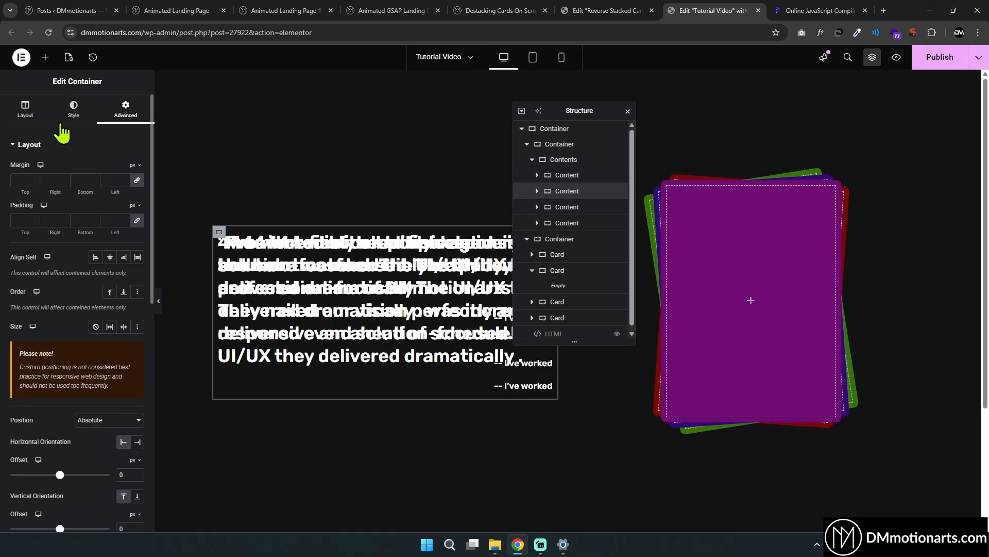
pyautogui.click(126, 108)
pyautogui.scroll(-5, 103, 309)
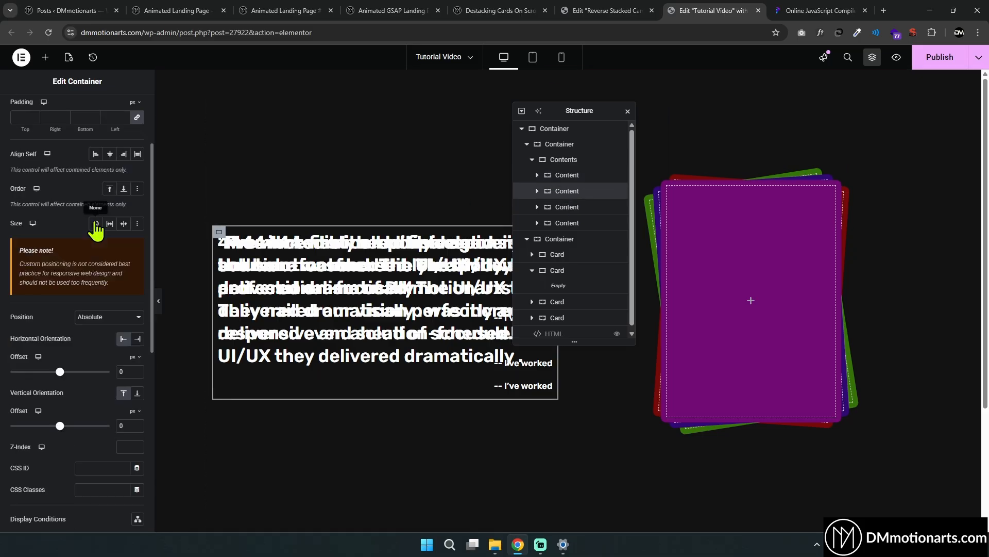
pyautogui.click(566, 207)
pyautogui.click(126, 108)
pyautogui.scroll(-3, 94, 212)
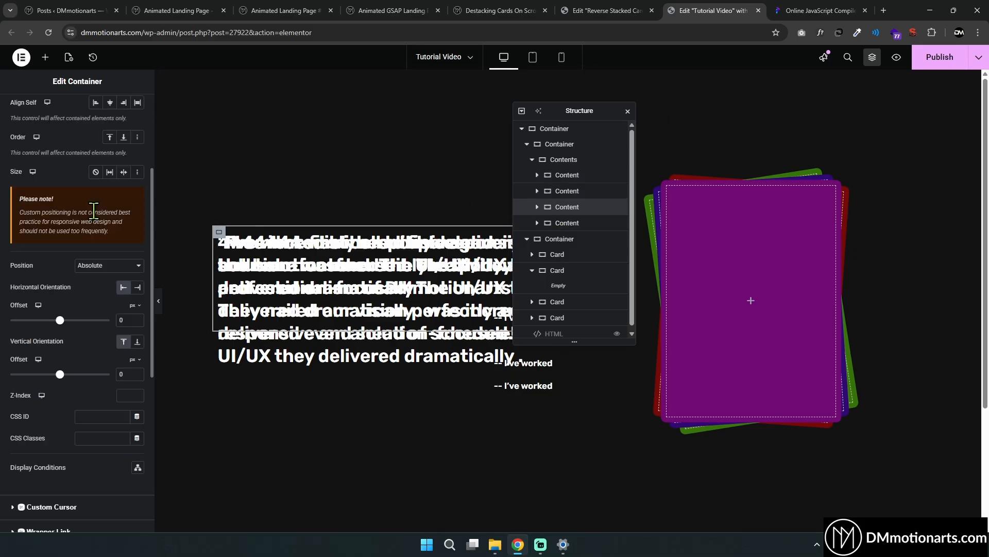
pyautogui.click(103, 438)
pyautogui.hotkey('ctrl', 'v')
# Assign the CSS class dm-stack-content-3 to the fourth Content container
pyautogui.click(567, 223)
pyautogui.click(125, 108)
pyautogui.scroll(-5, 82, 221)
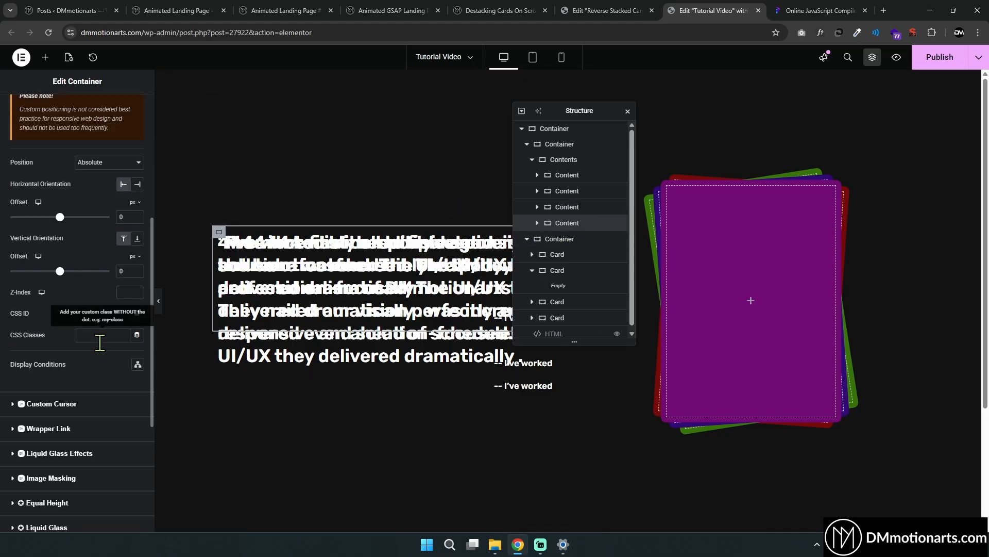
pyautogui.hotkey('ctrl', 'v')
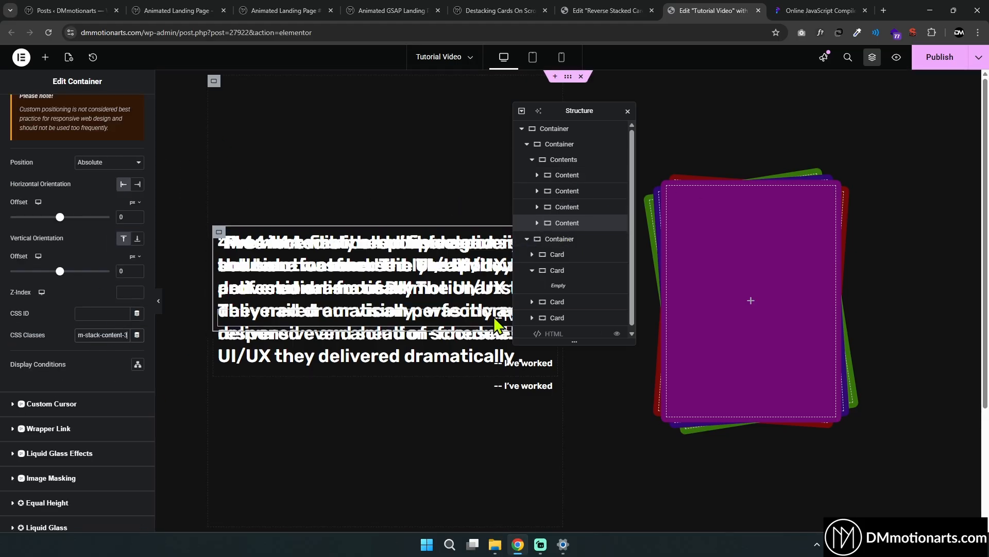
# Copy the Reverse Stacking Cards with Content Switcher code from the tutorial page and paste it into the editor's HTML widget
pyautogui.click(498, 9)
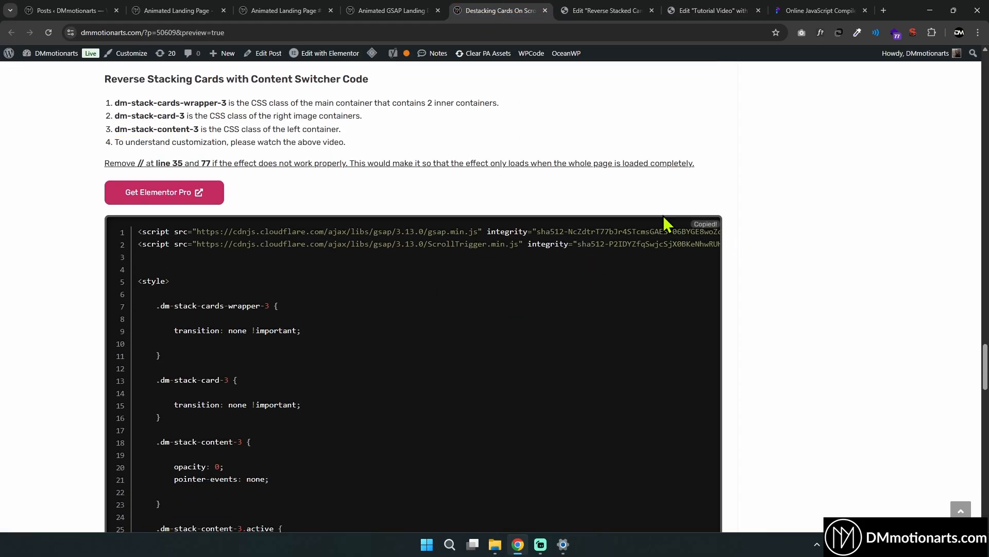
pyautogui.click(297, 163)
pyautogui.click(675, 10)
pyautogui.click(549, 334)
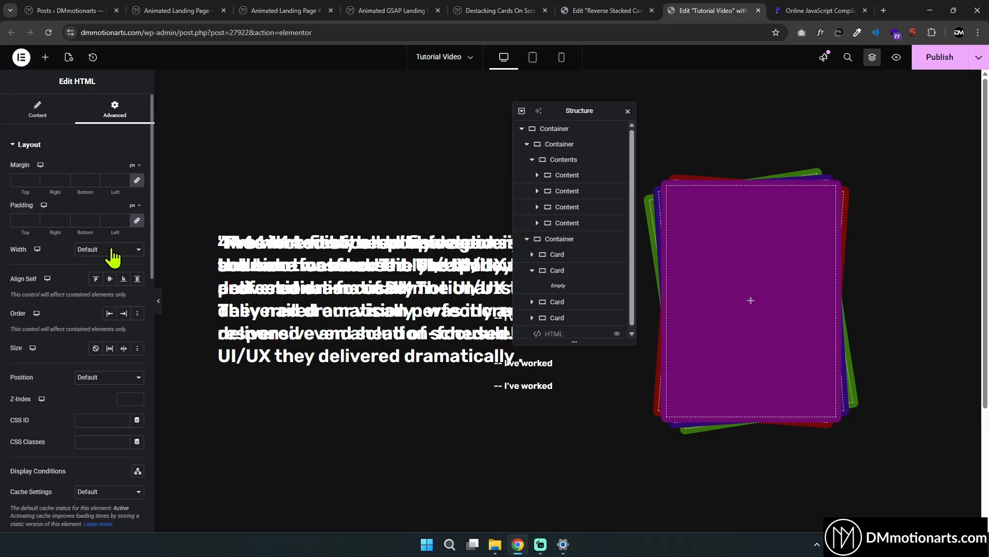
pyautogui.click(33, 117)
pyautogui.hotkey('ctrl', 'v')
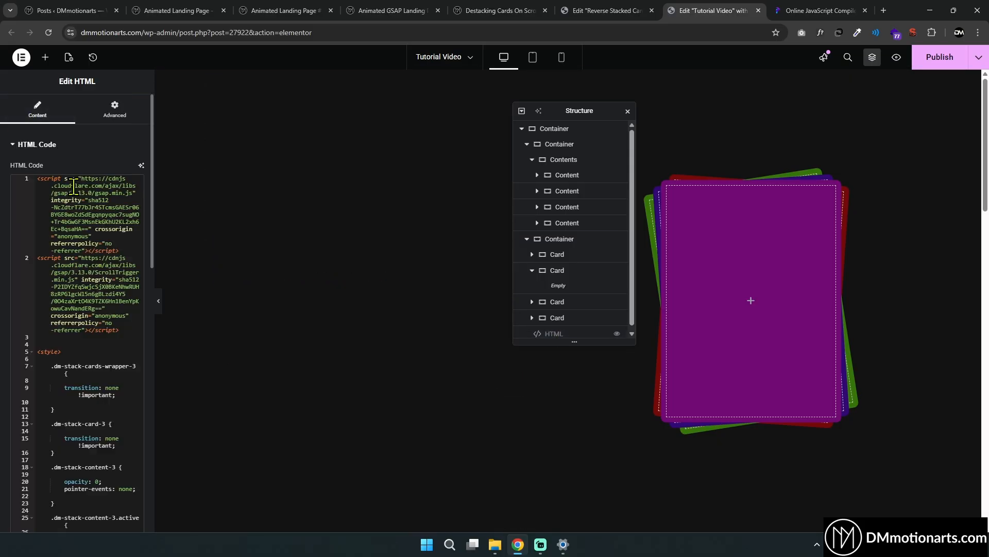
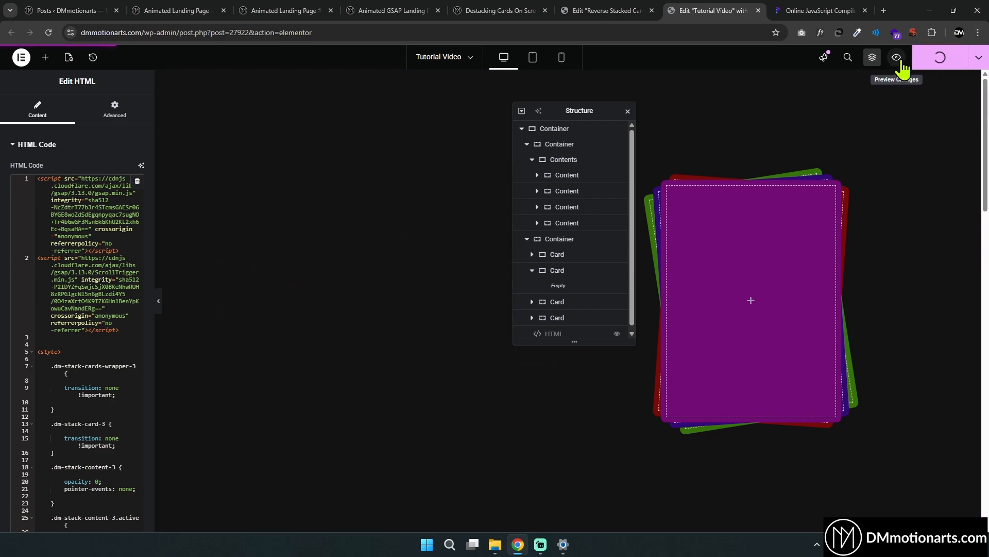
# Move the page structure clear of the quote area and open the front purple Card's layout settings in tablet view
pyautogui.click(571, 255)
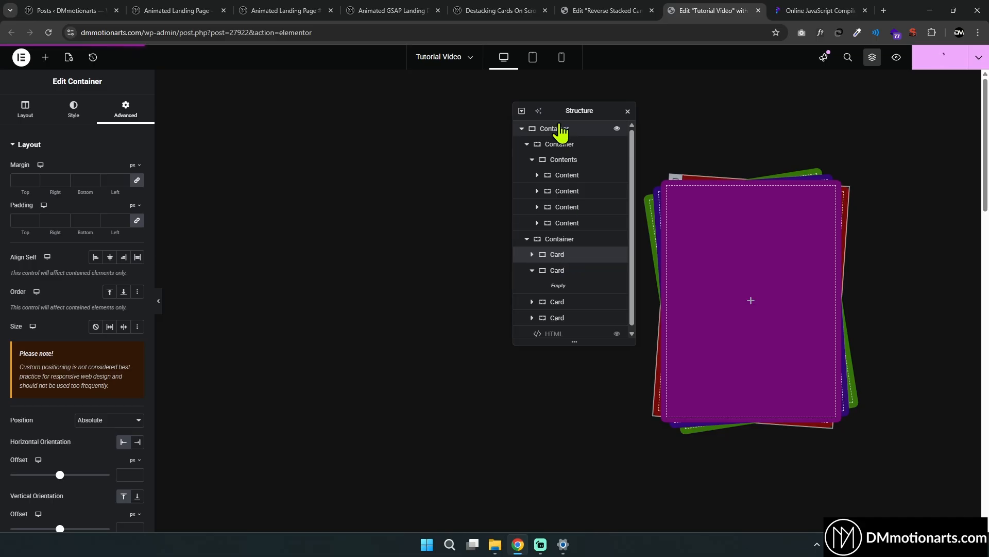
pyautogui.moveTo(568, 113); pyautogui.dragTo(893, 148)
pyautogui.click(533, 60)
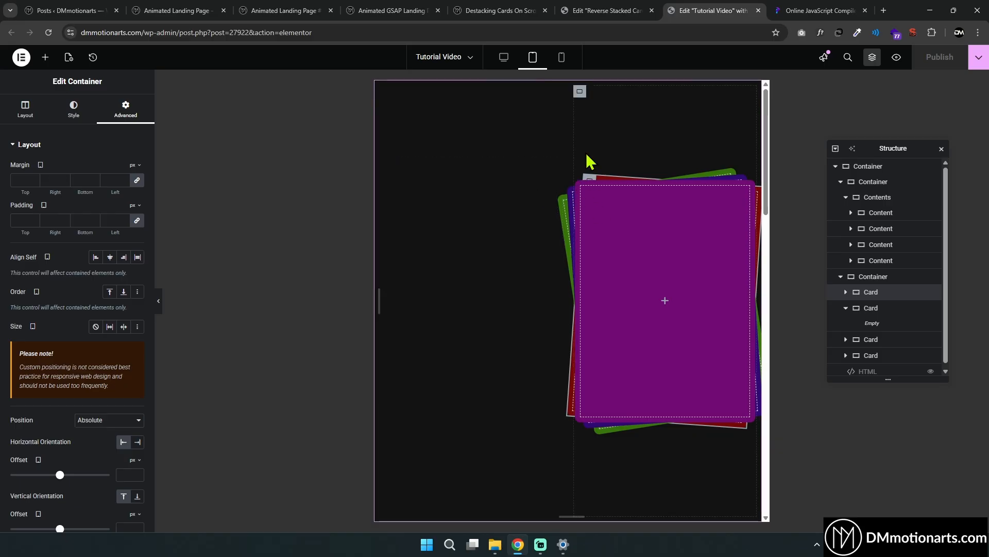
pyautogui.click(583, 188)
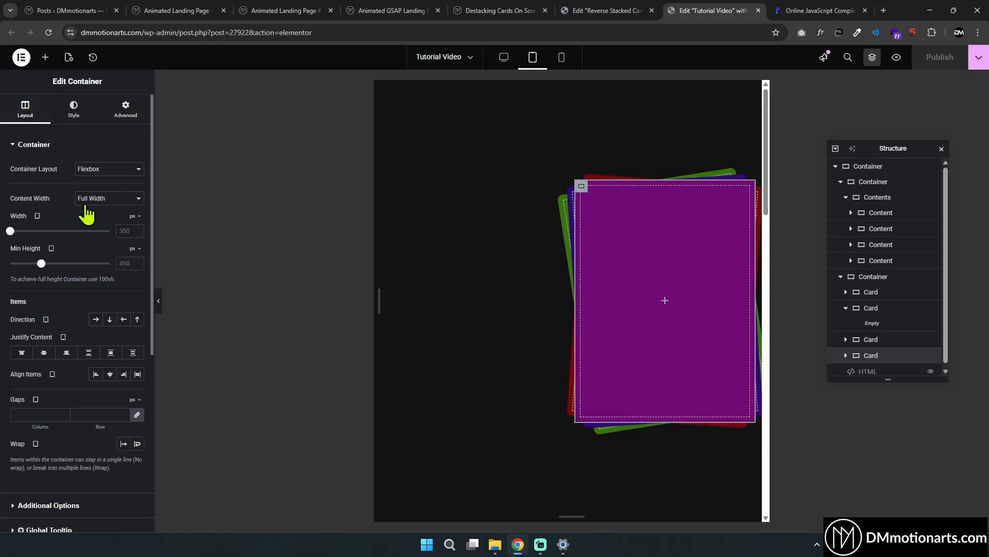
# Switch to mobile view and collapse the first column in the page structure to reach the first Card in the second column
pyautogui.click(561, 57)
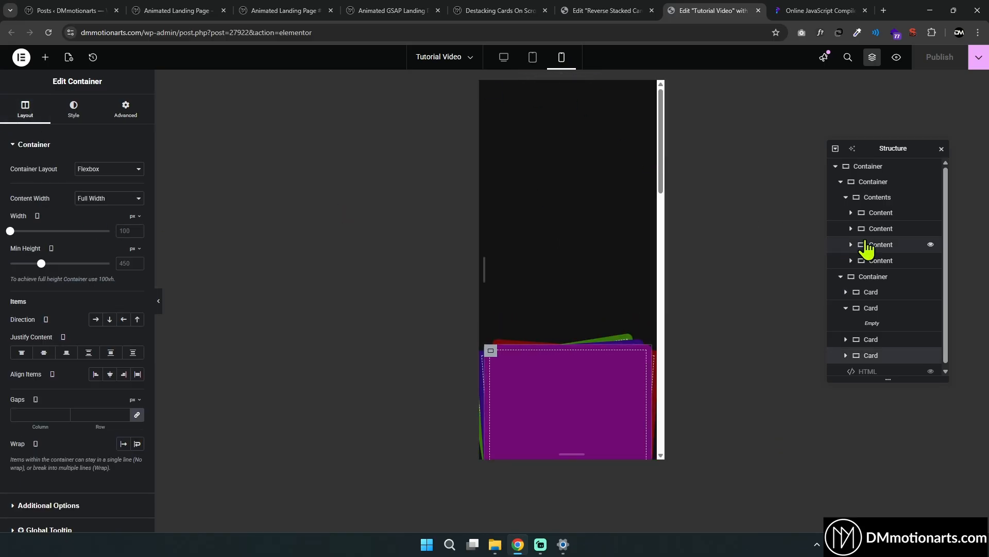
pyautogui.click(871, 181)
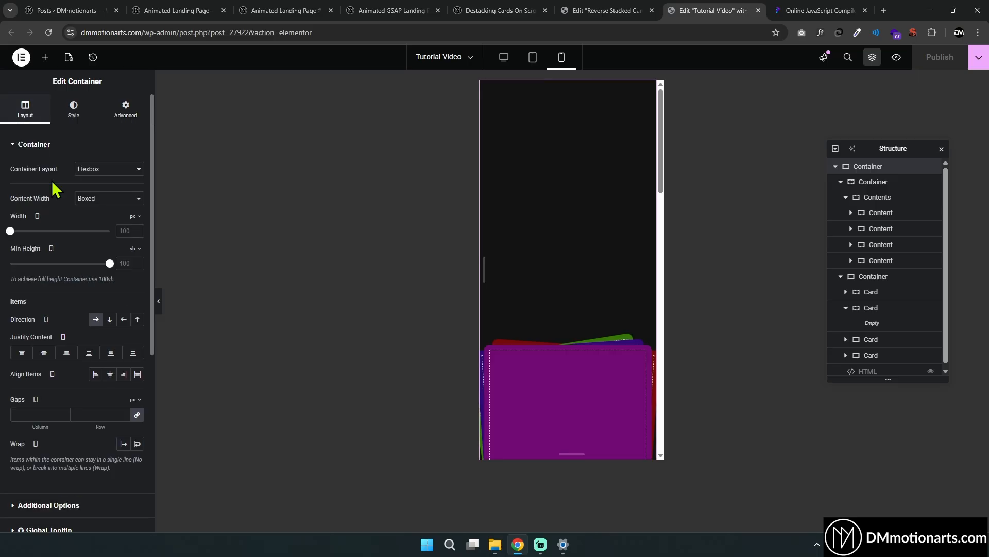
pyautogui.click(858, 185)
pyautogui.click(841, 184)
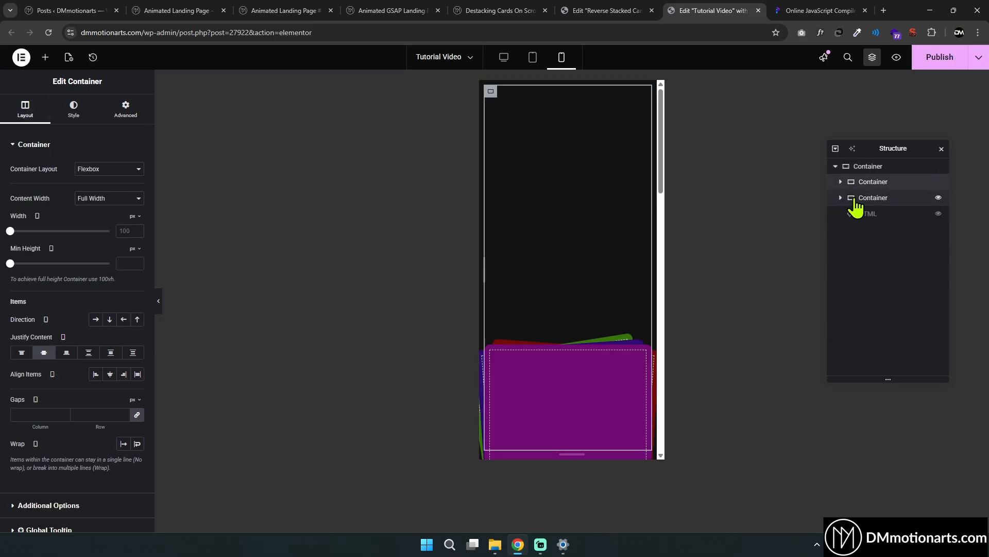
pyautogui.click(867, 213)
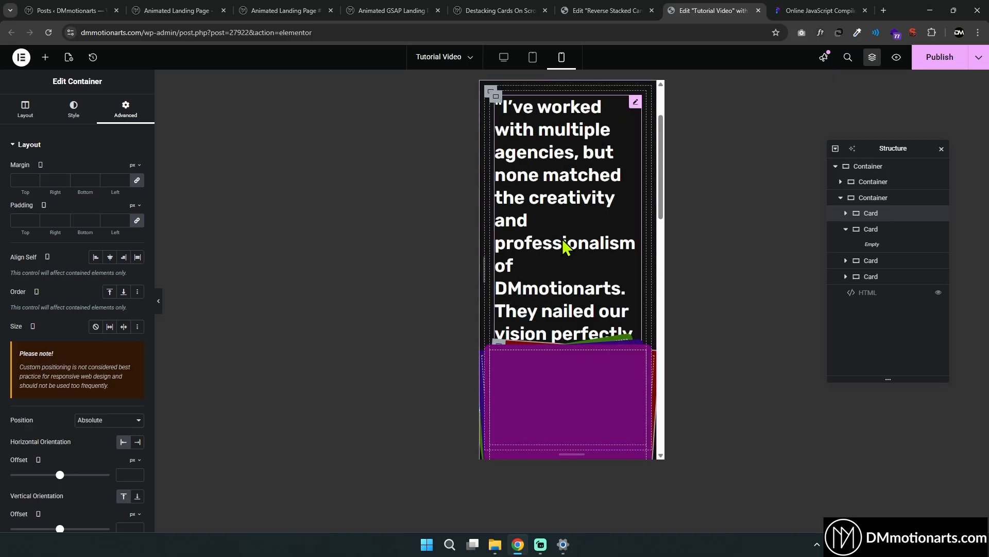
# Set the first quote heading's mobile font size to 19 px and line height to 2.2 em
pyautogui.click(541, 203)
pyautogui.click(137, 198)
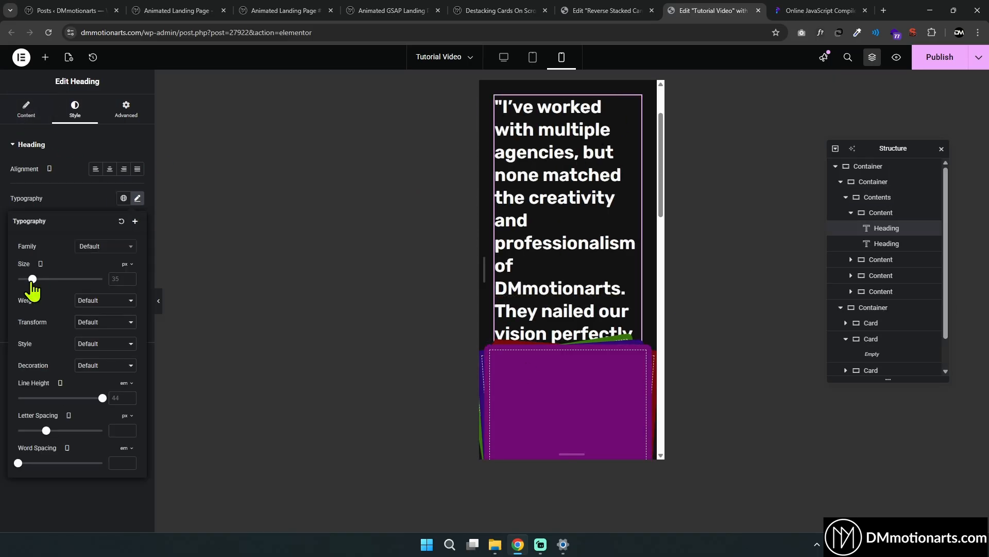
pyautogui.moveTo(32, 281); pyautogui.dragTo(25, 281)
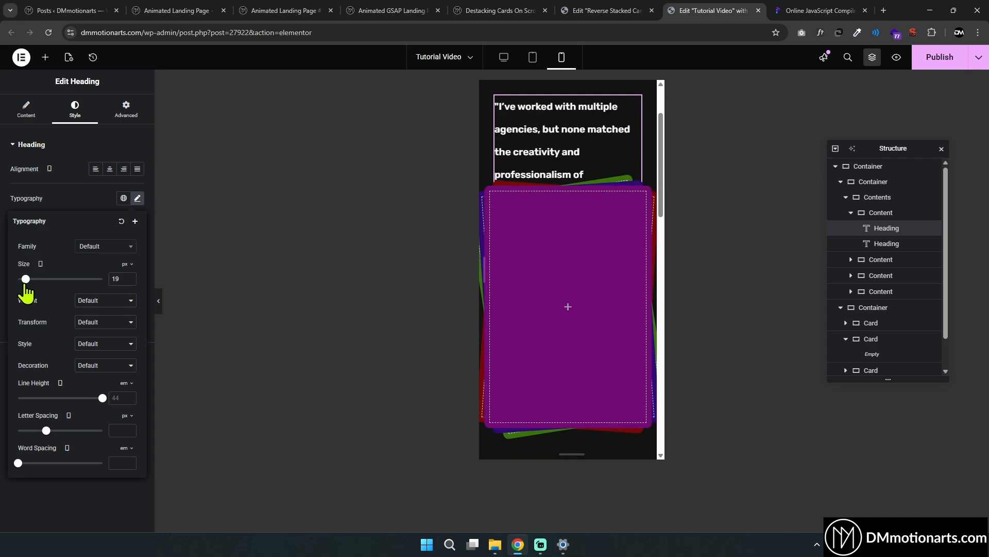
pyautogui.moveTo(102, 398); pyautogui.dragTo(35, 397)
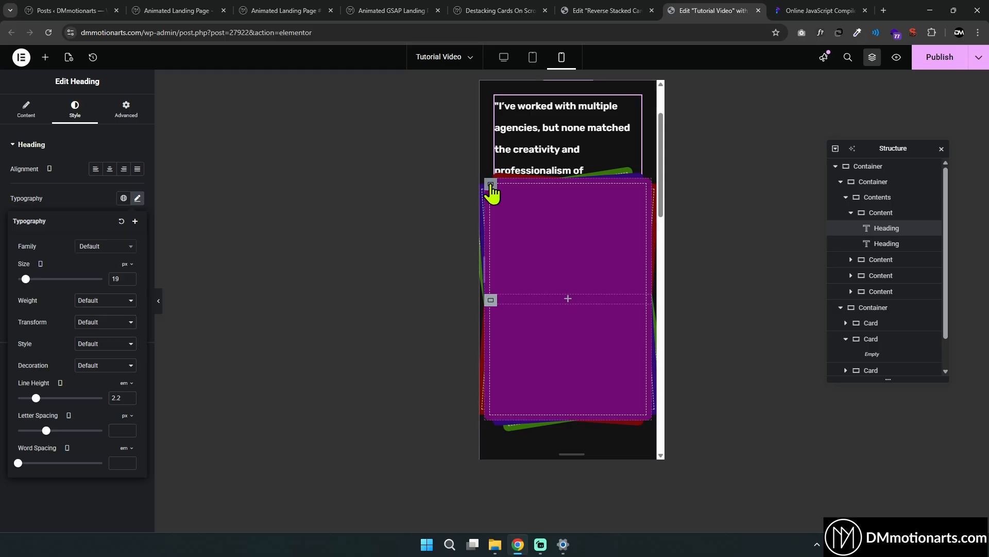
# Set the front purple Card's mobile minimum height to 30 vh and width to 50 vw
pyautogui.click(492, 192)
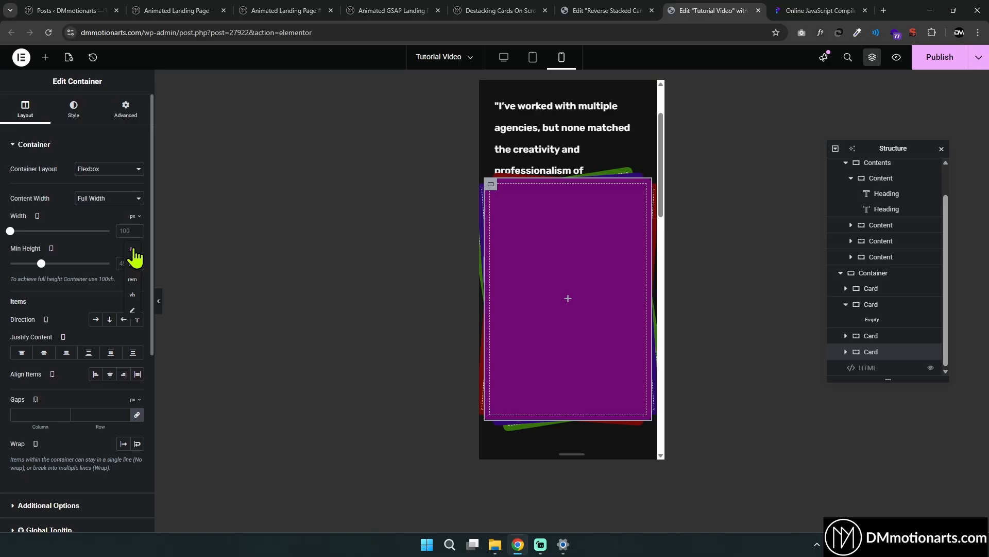
pyautogui.click(133, 295)
pyautogui.moveTo(109, 263); pyautogui.dragTo(40, 263)
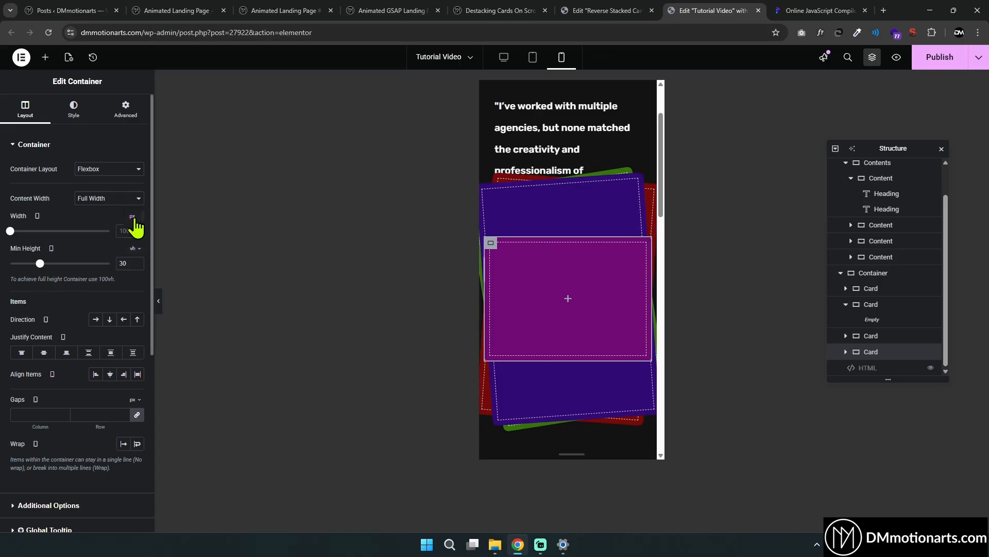
pyautogui.moveTo(110, 231); pyautogui.dragTo(61, 231)
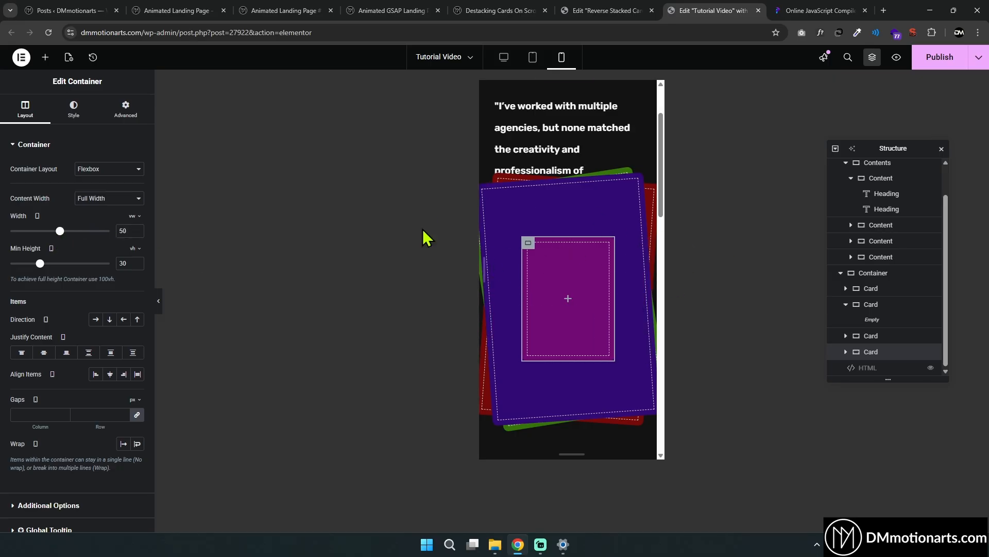
# Adjust the front purple Card's mobile width to 49 vw and minimum height to 34 vh, and return to desktop view
pyautogui.moveTo(60, 235); pyautogui.dragTo(61, 235)
pyautogui.moveTo(40, 263); pyautogui.dragTo(44, 263)
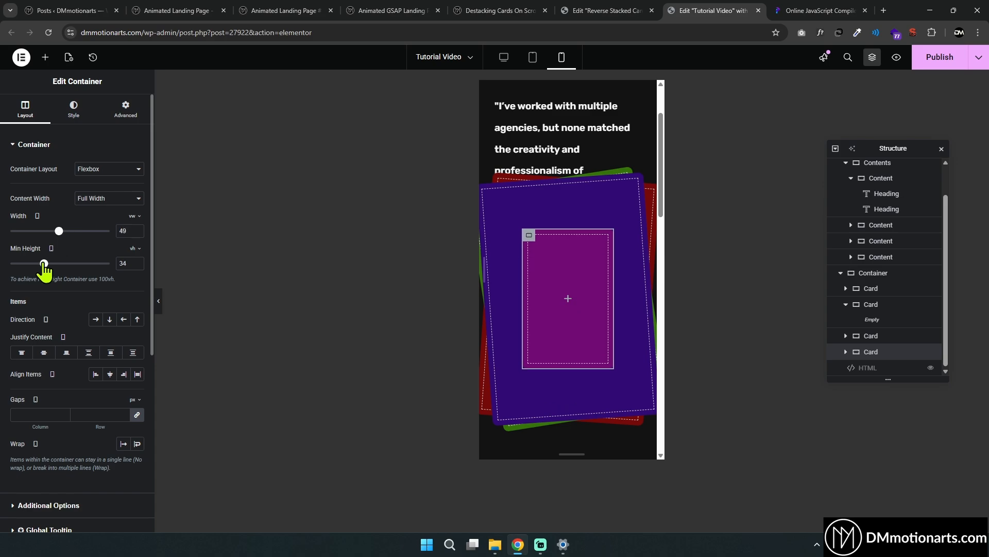
pyautogui.click(510, 61)
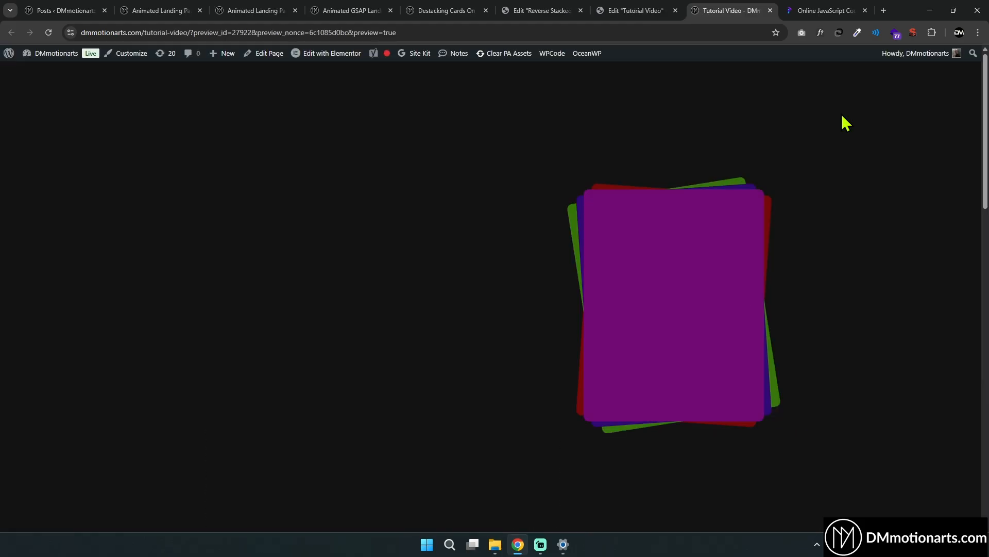
# Scroll through the preview page to examine how the quotes switch as the cards destack
pyautogui.scroll(-5, 531, 325)
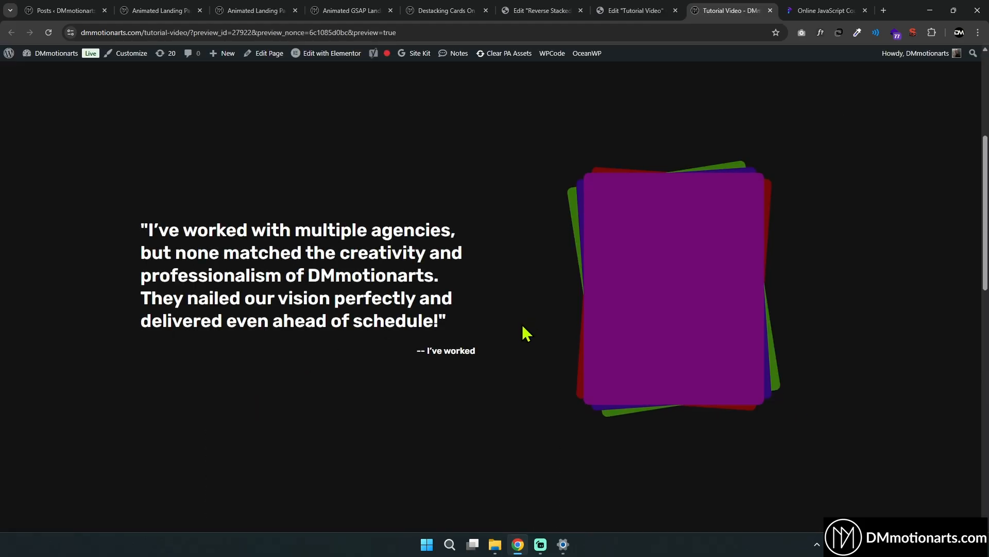
pyautogui.scroll(6, 508, 322)
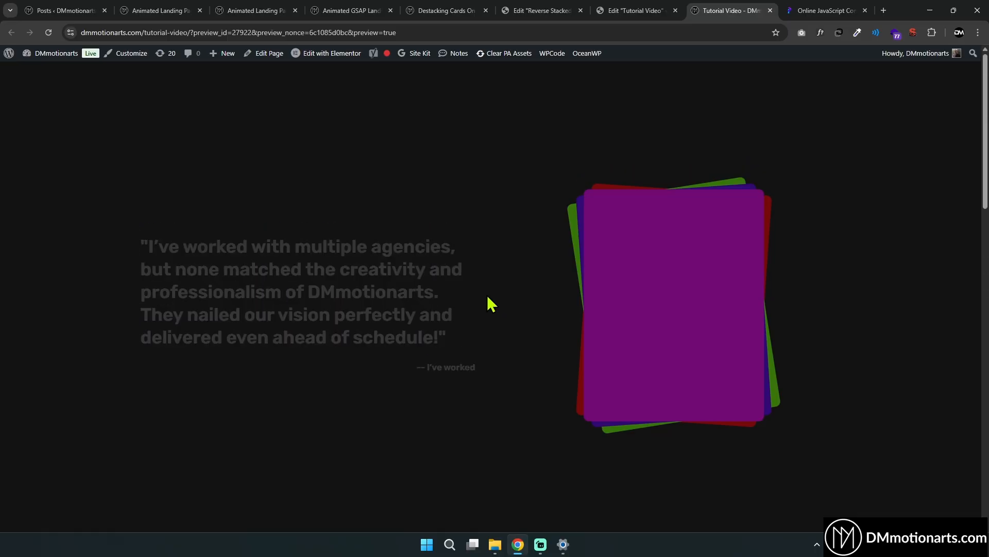
pyautogui.scroll(-3, 341, 294)
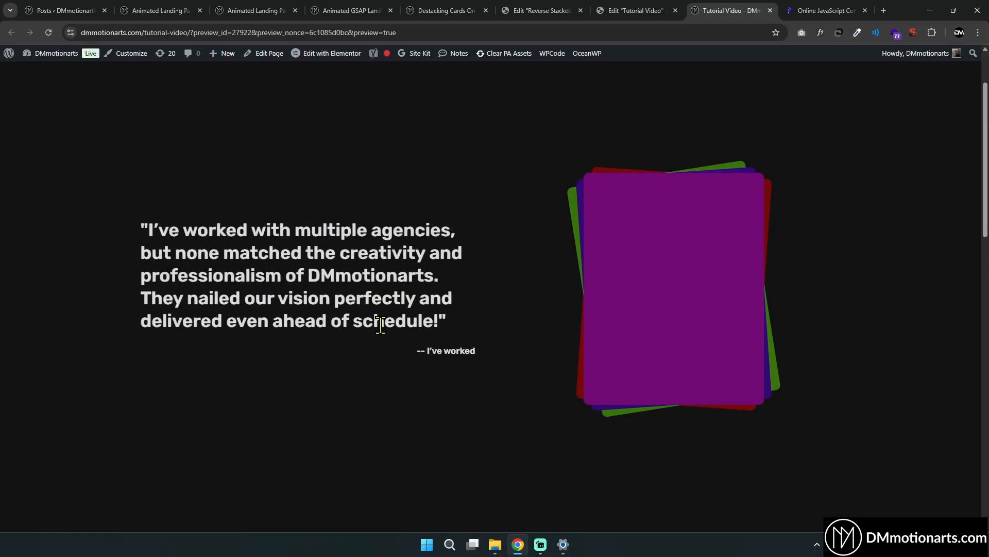
pyautogui.scroll(3, 381, 325)
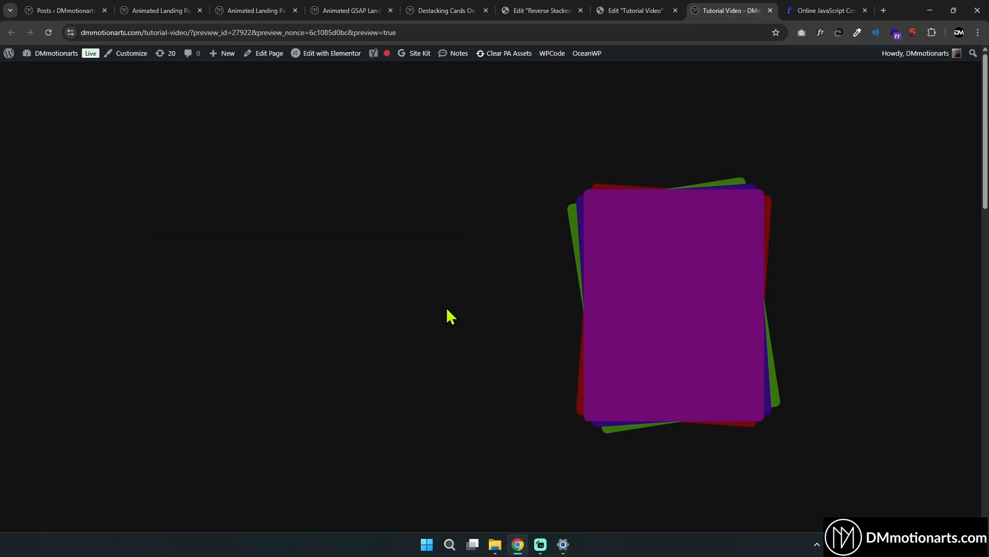
pyautogui.scroll(-3, 448, 315)
pyautogui.scroll(-3, 467, 270)
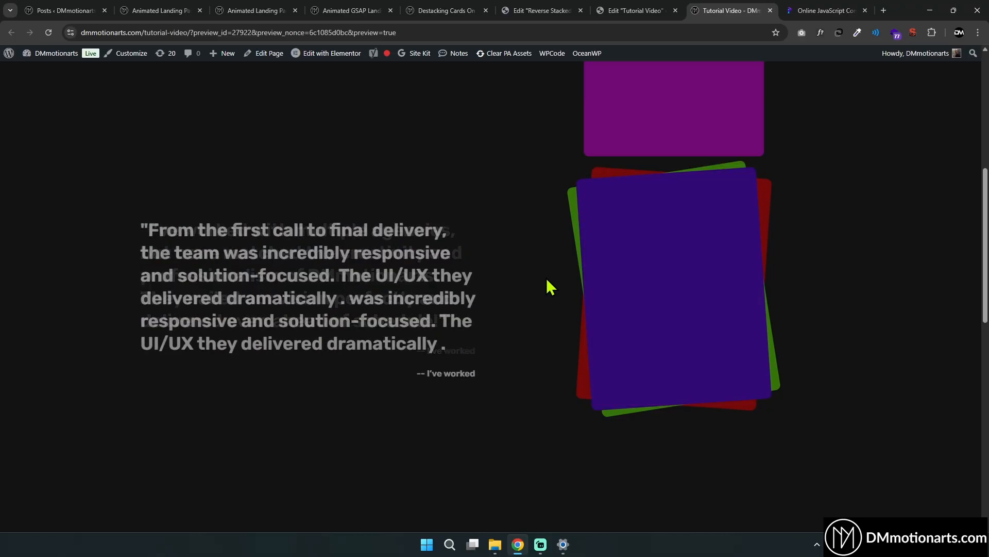
pyautogui.scroll(-2, 583, 232)
pyautogui.scroll(-3, 631, 284)
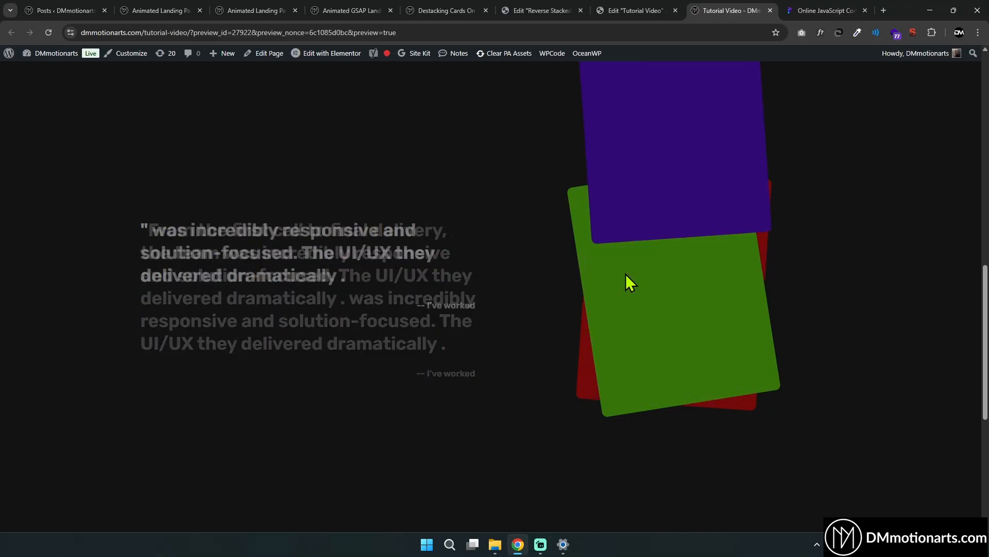
pyautogui.scroll(-3, 529, 282)
pyautogui.scroll(-2, 535, 290)
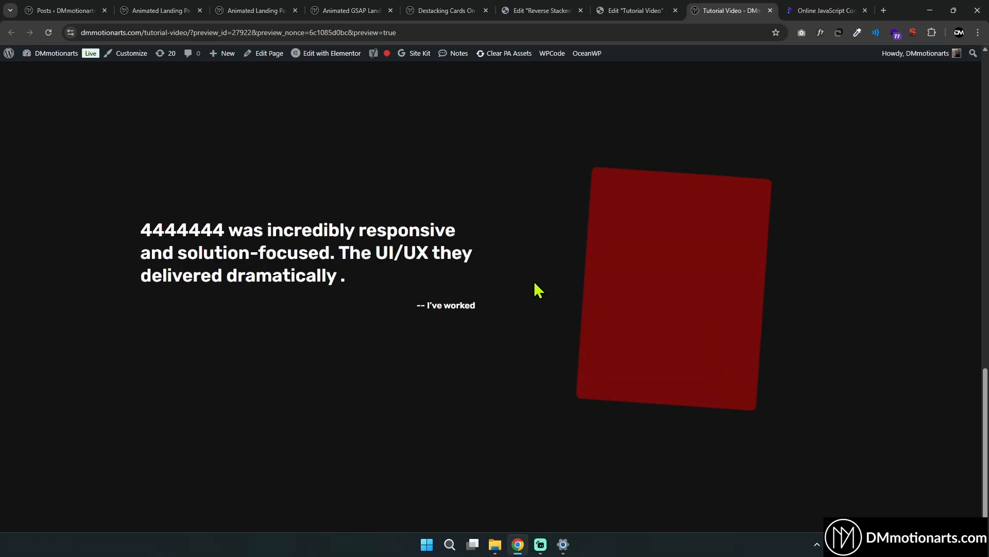
# Switch back to the Elementor editor, move the page structure inward, and collapse the first Content container
pyautogui.click(633, 10)
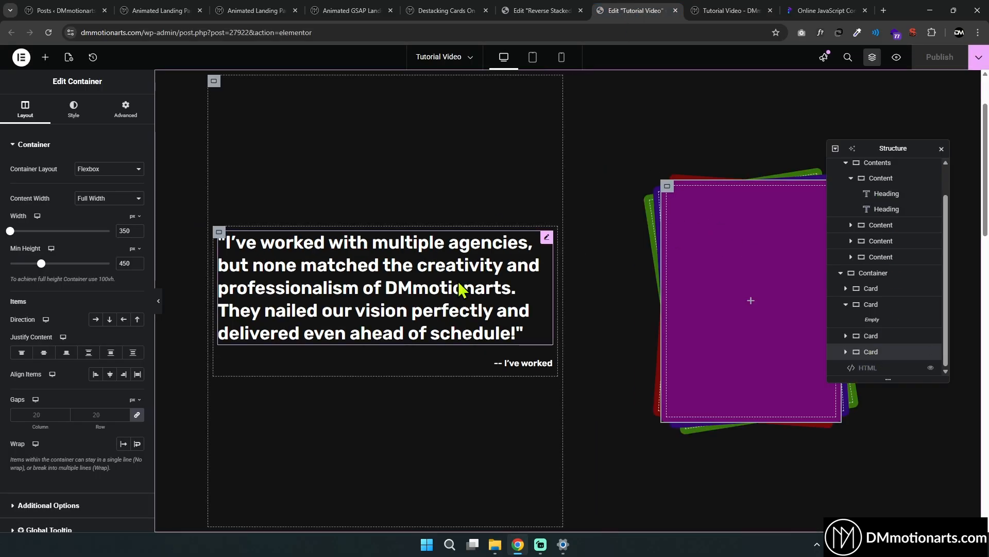
pyautogui.moveTo(872, 150); pyautogui.dragTo(824, 142)
pyautogui.click(804, 171)
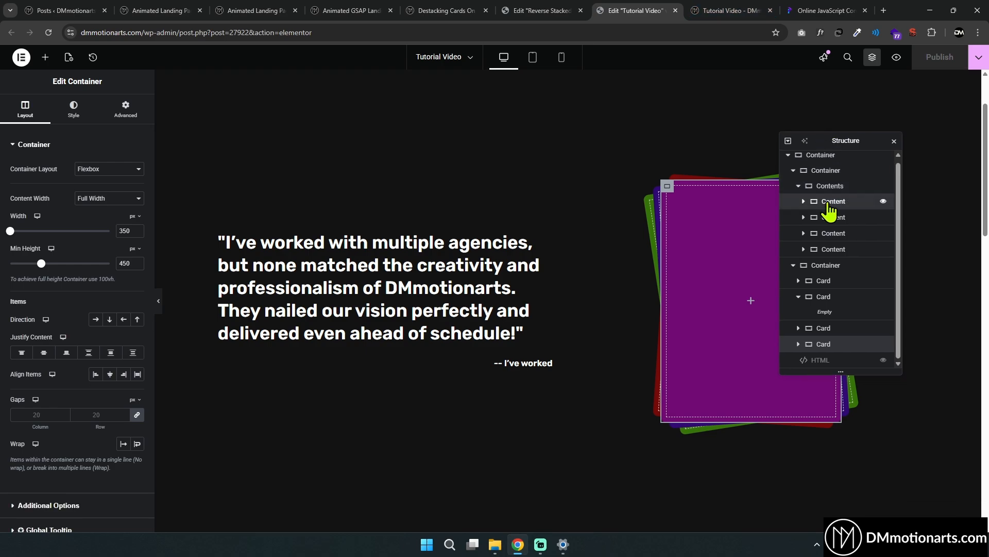
pyautogui.click(828, 204)
pyautogui.click(824, 347)
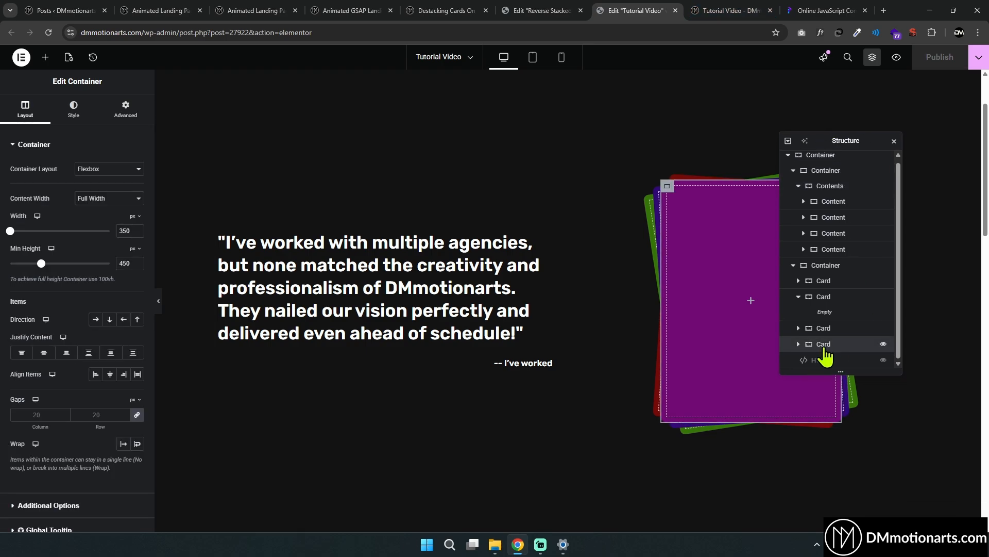
# Switch to the preview page and scroll back up to recheck the order of quotes and cards
pyautogui.click(714, 9)
pyautogui.scroll(8, 523, 278)
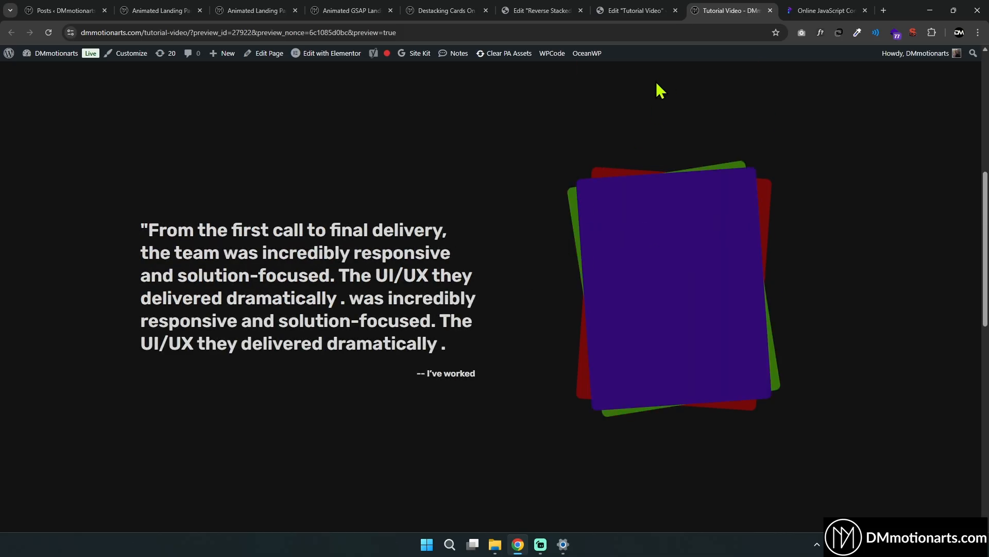
pyautogui.scroll(3, 657, 88)
# Return to the Elementor editor and collapse the expanded Card to compare the order of Content and Card containers
pyautogui.click(611, 10)
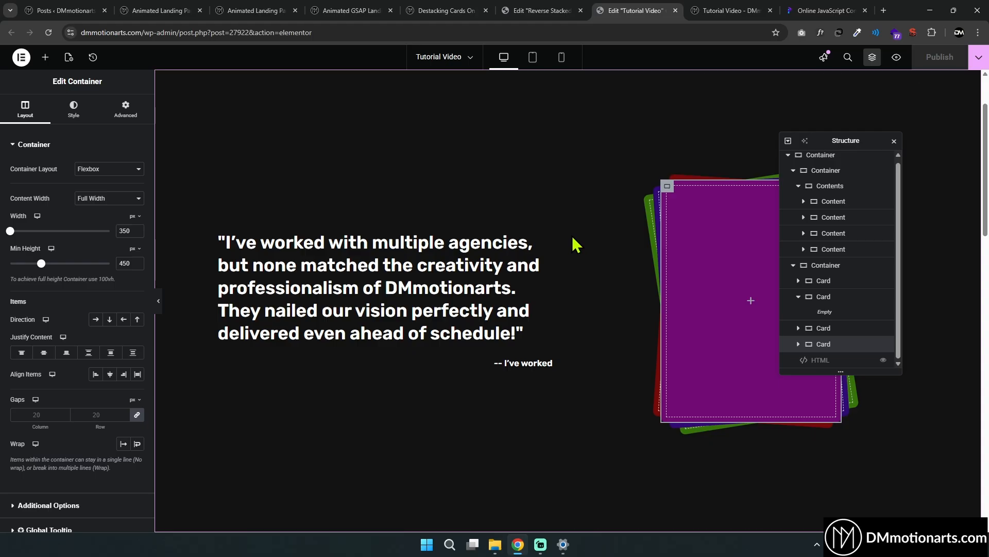
pyautogui.click(798, 297)
pyautogui.click(833, 205)
pyautogui.click(823, 336)
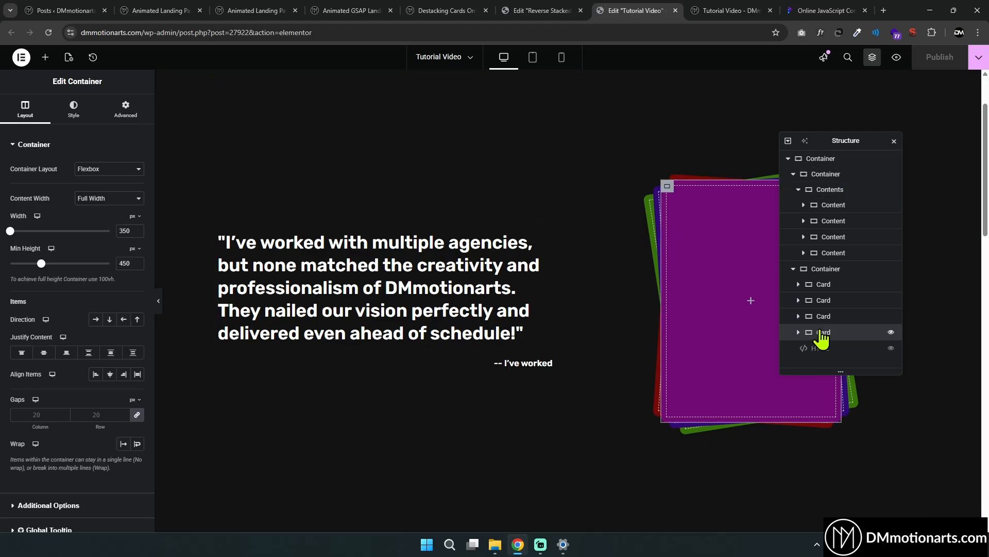
# Review the preview page's card effect, including in the browser's responsive device mode with a reload, and close the developer tools
pyautogui.hotkey('ctrl', 'Tab')
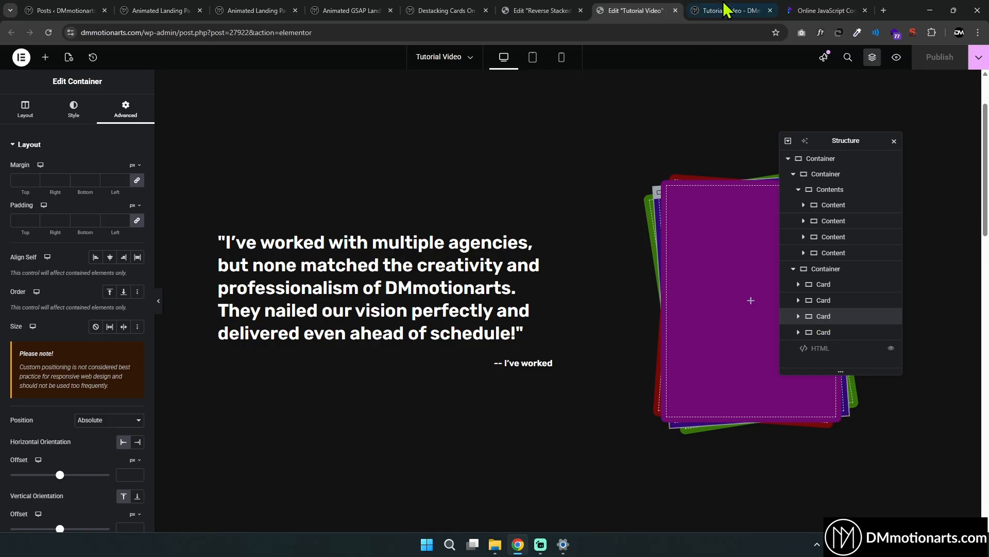
pyautogui.scroll(-5, 479, 286)
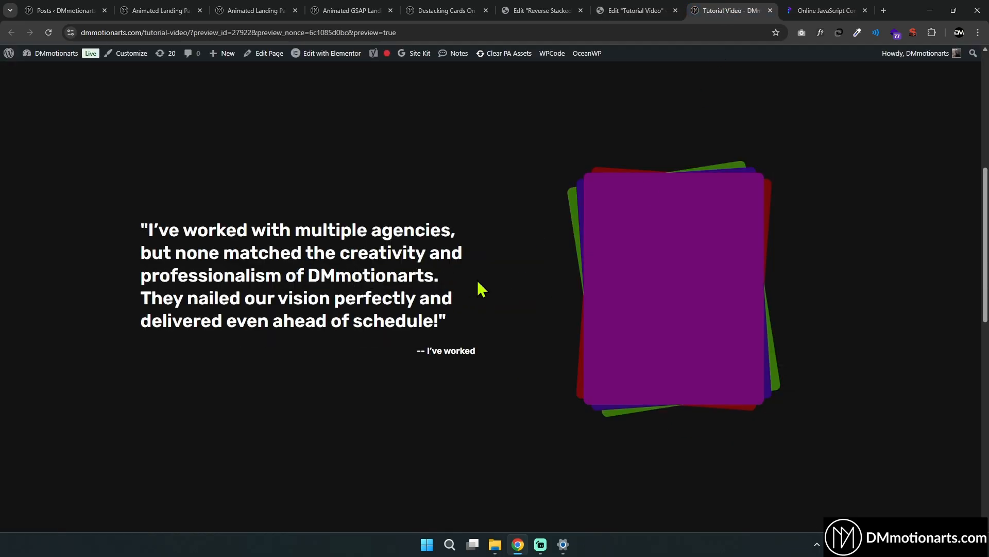
pyautogui.rightClick(546, 278)
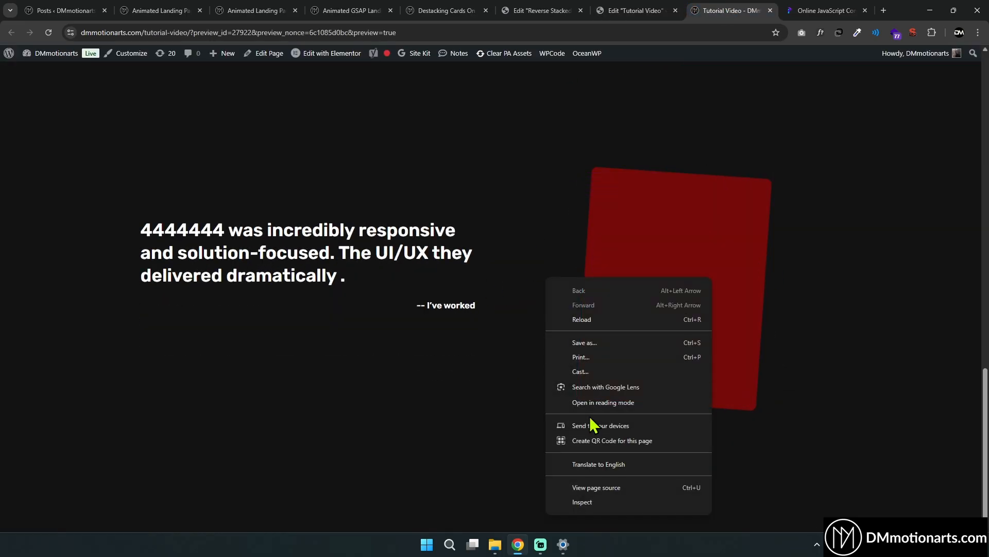
pyautogui.click(590, 510)
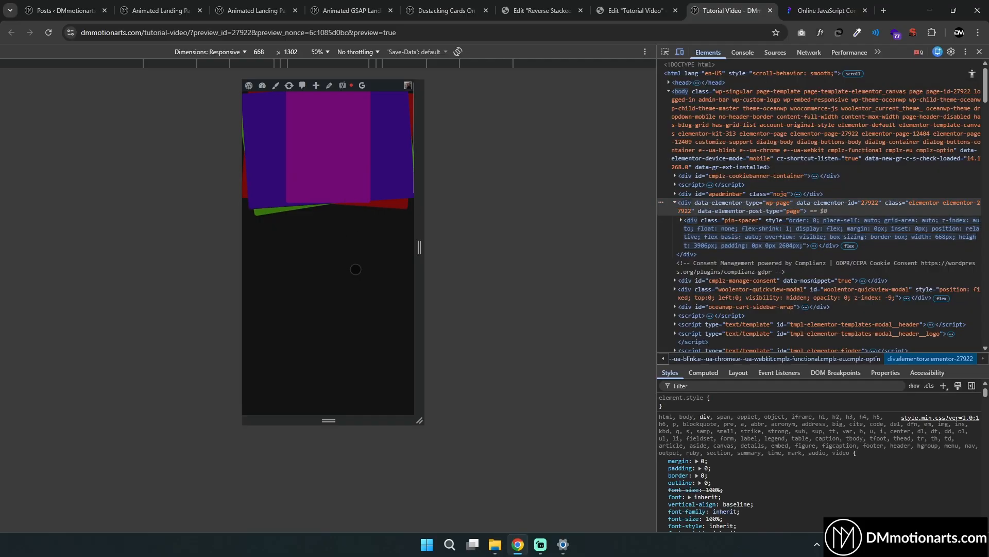
pyautogui.press('F5')
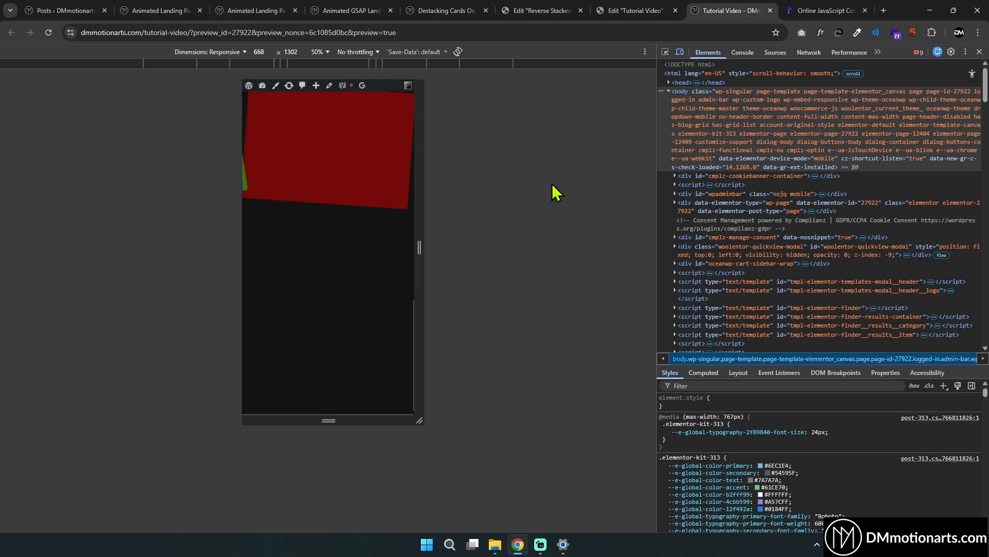
pyautogui.click(979, 52)
# Set the card column container's minimum height to 40 vh in the editor's mobile view
pyautogui.click(634, 11)
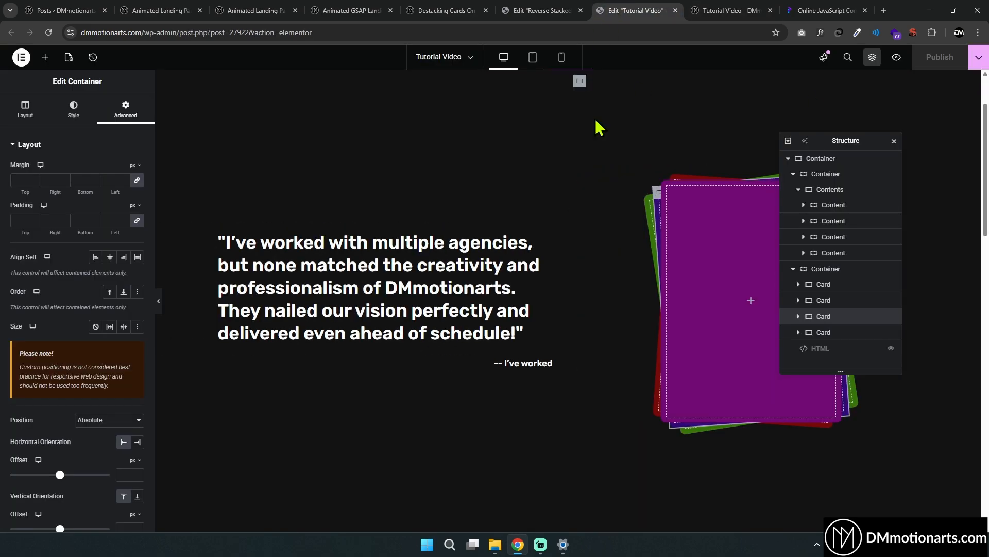
pyautogui.click(561, 57)
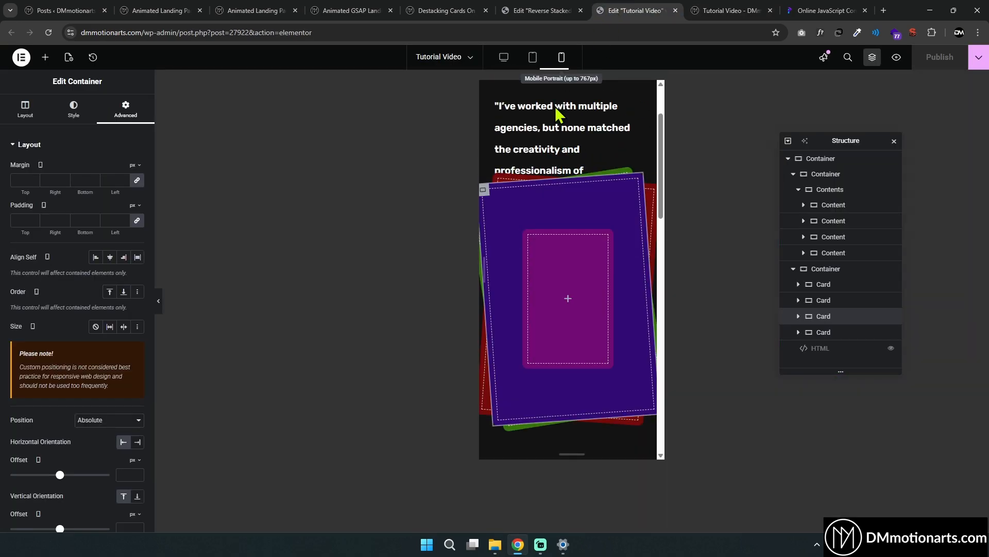
pyautogui.click(826, 269)
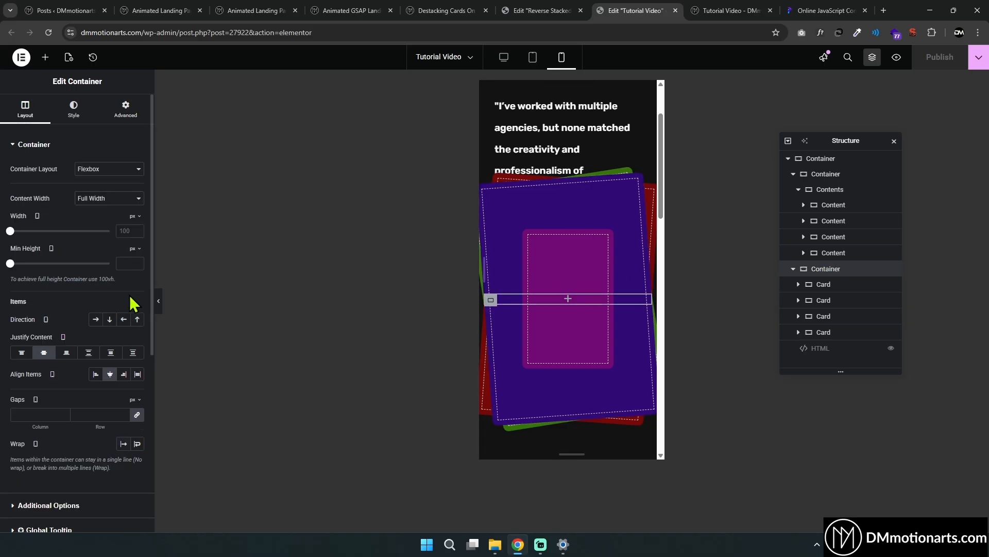
pyautogui.click(124, 265)
pyautogui.write('300')
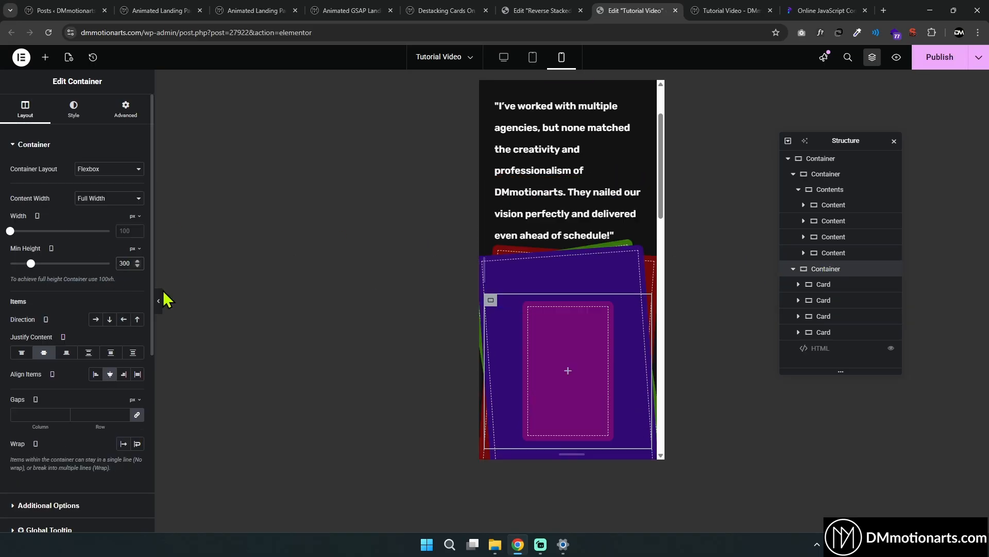
pyautogui.doubleClick(123, 264)
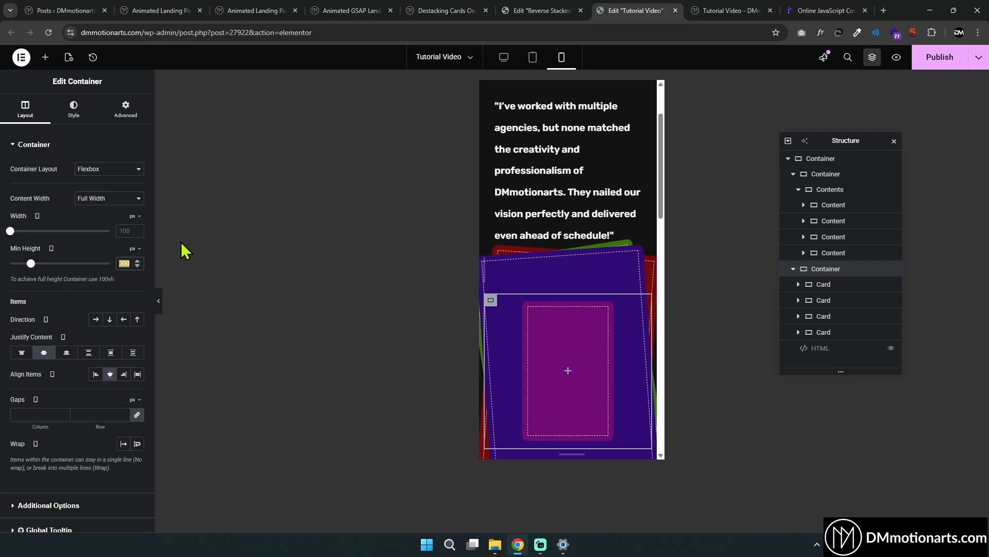
pyautogui.click(133, 294)
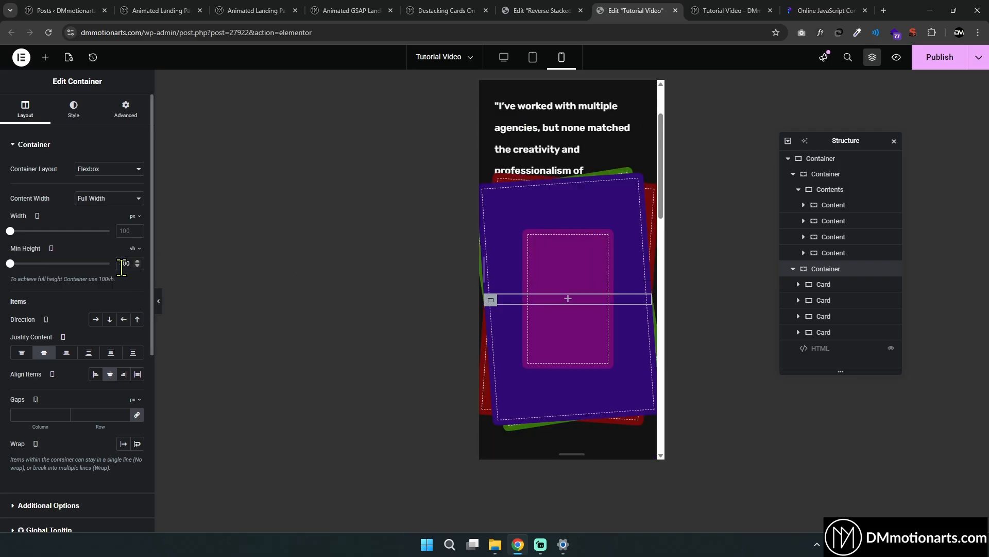
pyautogui.write('40')
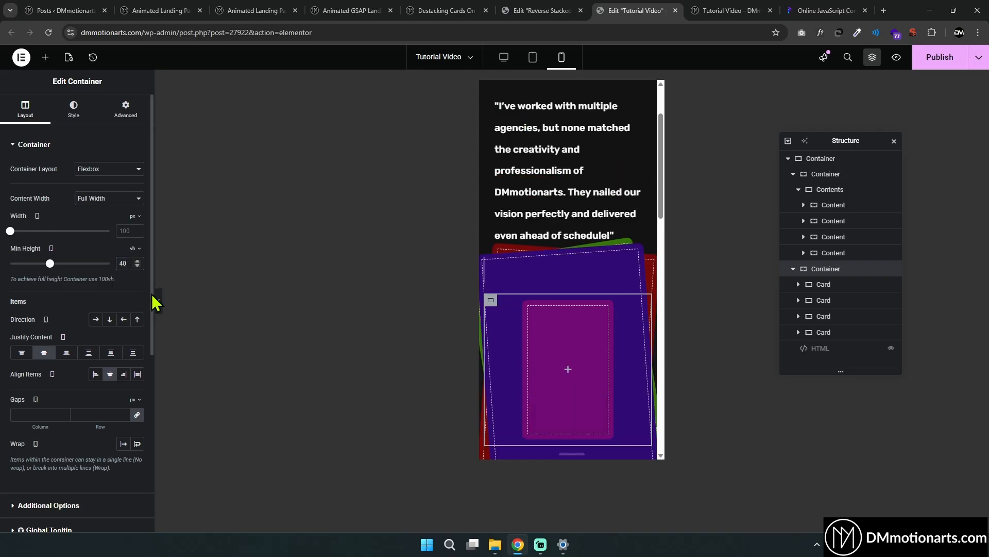
# Set the quote column container's mobile minimum height to 40 vh and return to desktop view
pyautogui.click(825, 174)
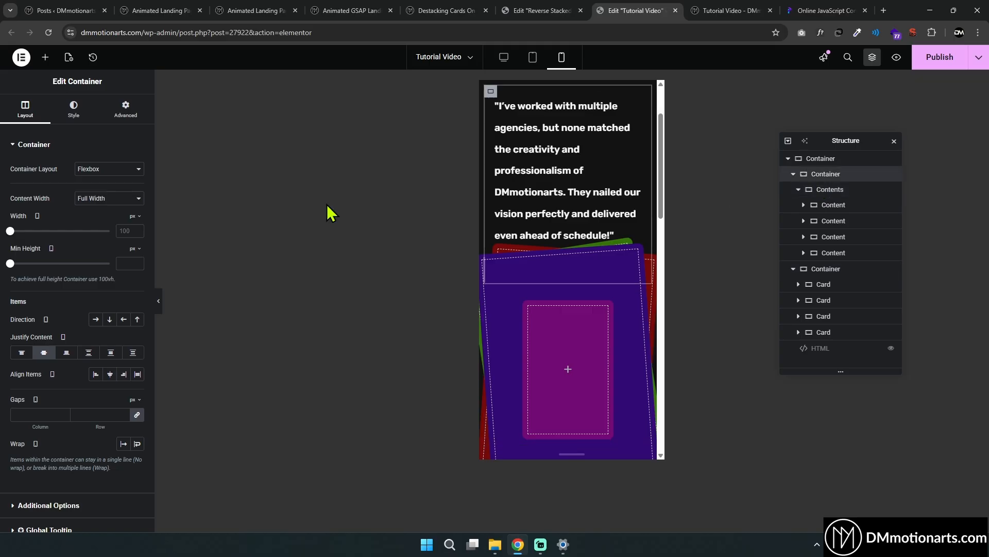
pyautogui.click(132, 295)
pyautogui.write('40')
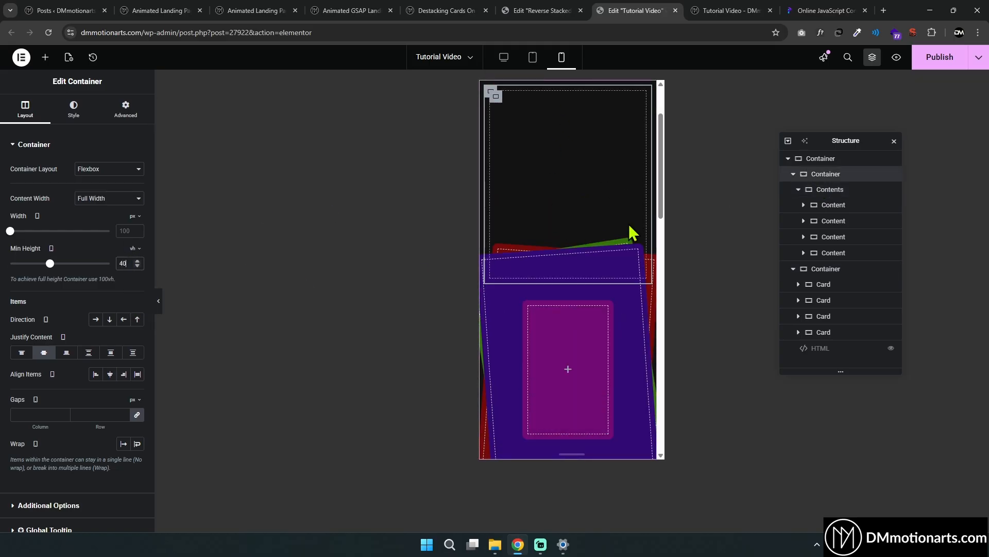
pyautogui.click(504, 61)
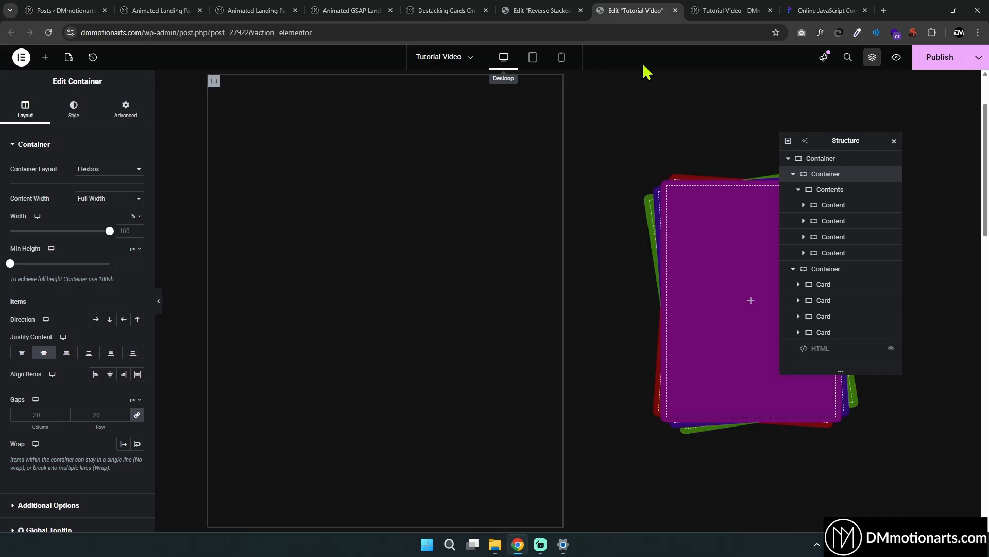
# Glance at the preview page and bring up the first Content container's CSS class in the editor
pyautogui.click(717, 11)
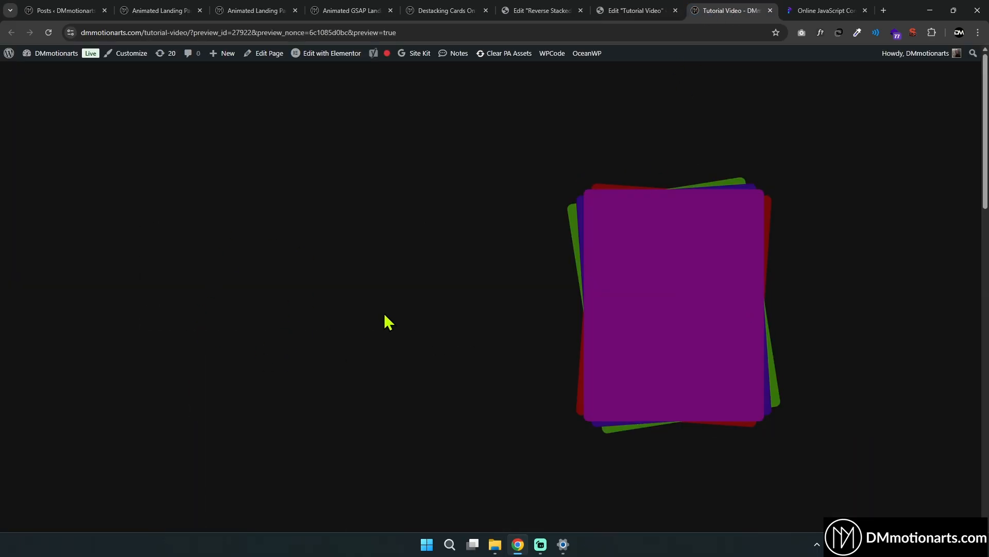
pyautogui.click(621, 11)
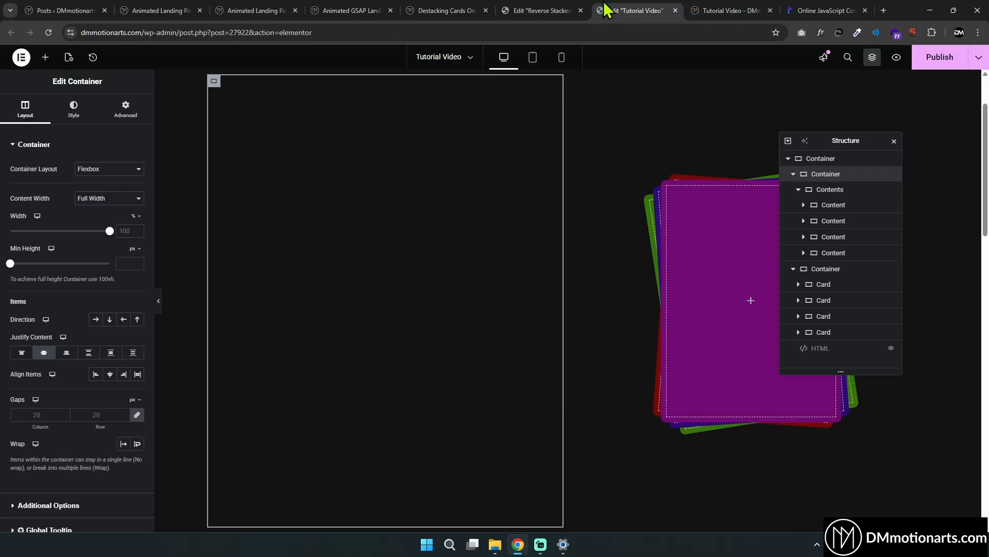
pyautogui.click(831, 205)
pyautogui.scroll(-3, 72, 288)
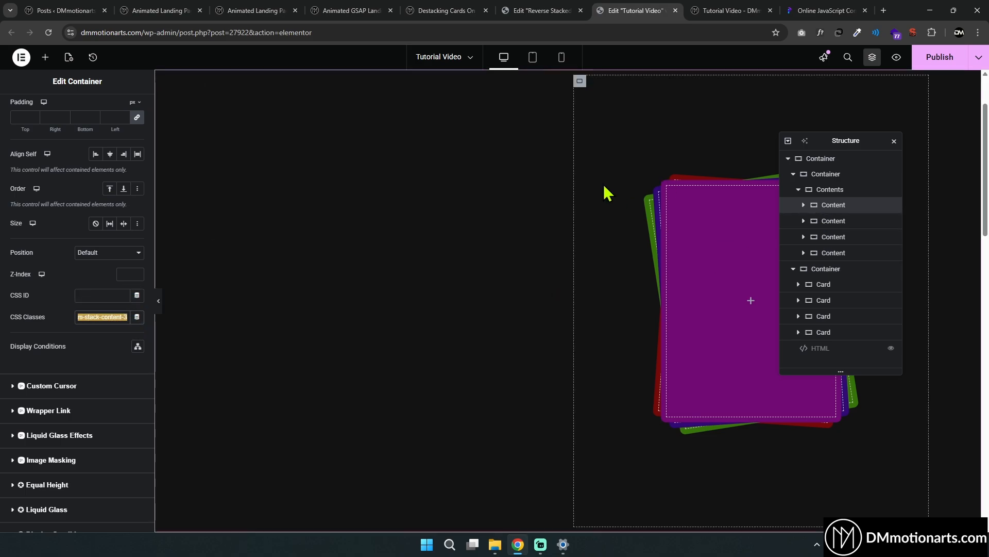
# Switch to the Programiz online JavaScript compiler and paste the Reverse Stacking Cards code into its empty editor
pyautogui.click(437, 10)
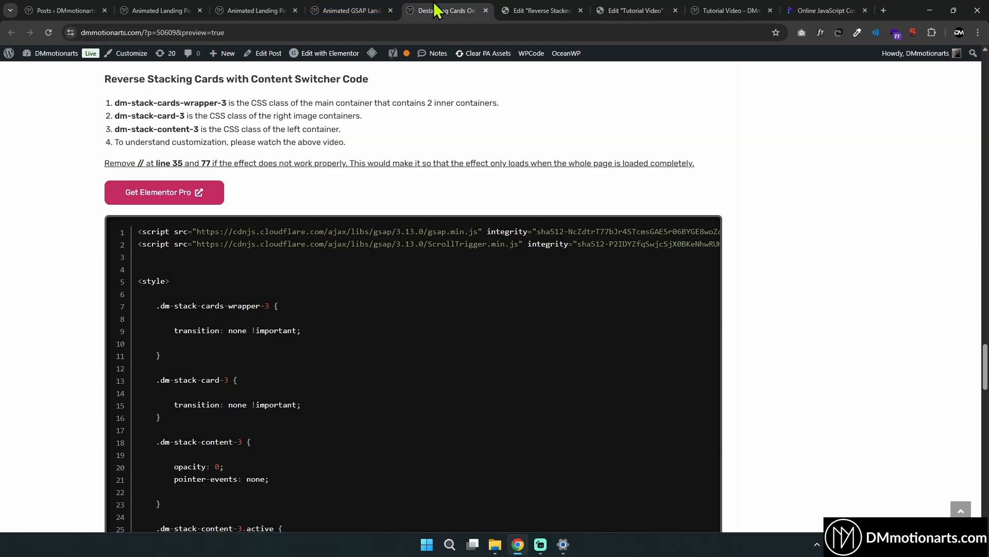
pyautogui.click(819, 10)
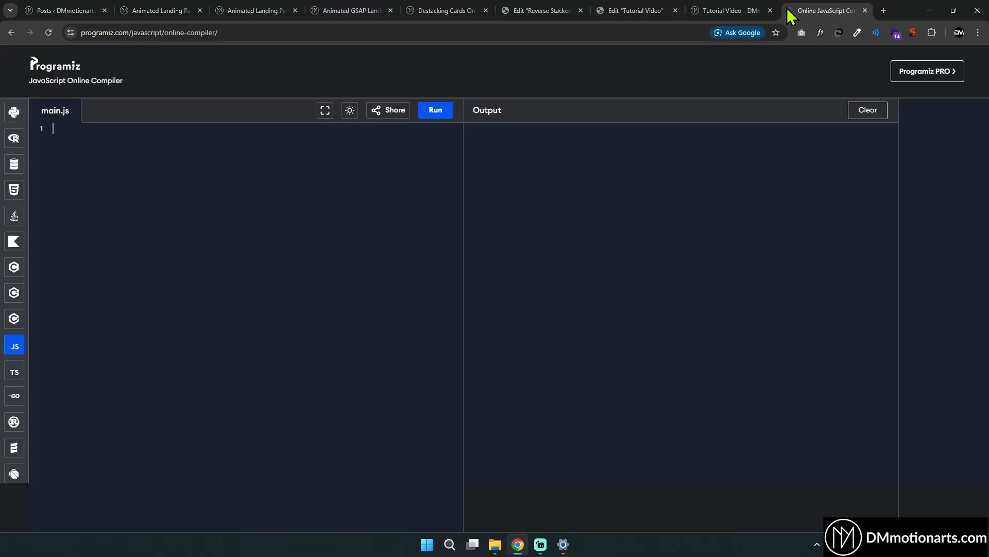
pyautogui.click(104, 127)
pyautogui.hotkey('ctrl', 'v')
pyautogui.scroll(12, 276, 349)
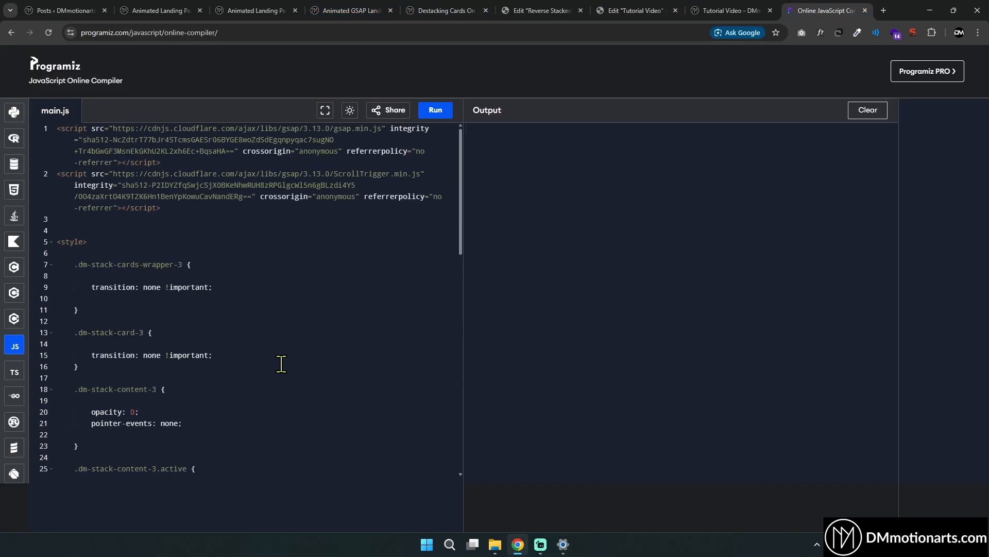
# Copy the word "active" from the .dm-stack-content-3.active selector in the pasted code
pyautogui.scroll(-2, 281, 364)
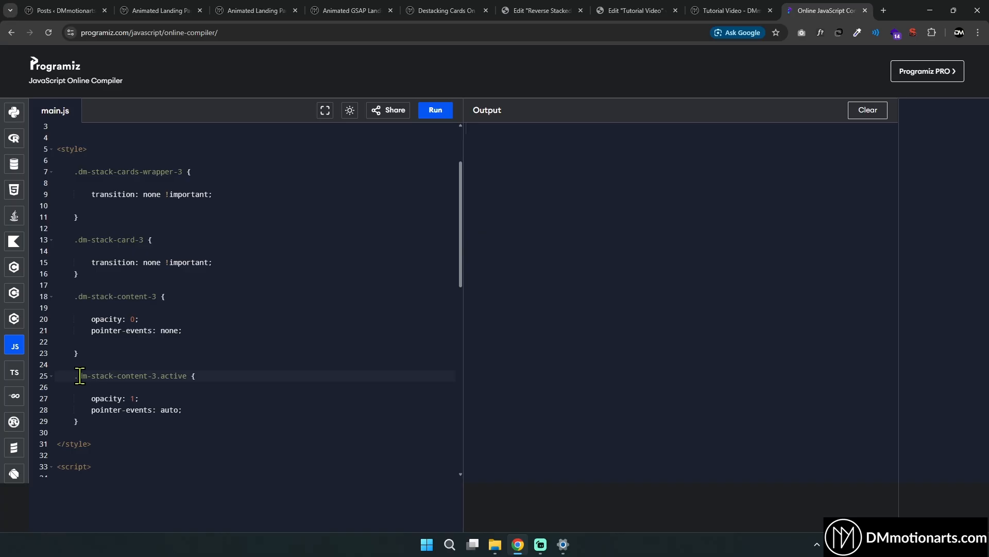
pyautogui.moveTo(80, 375); pyautogui.dragTo(153, 378)
pyautogui.click(177, 375)
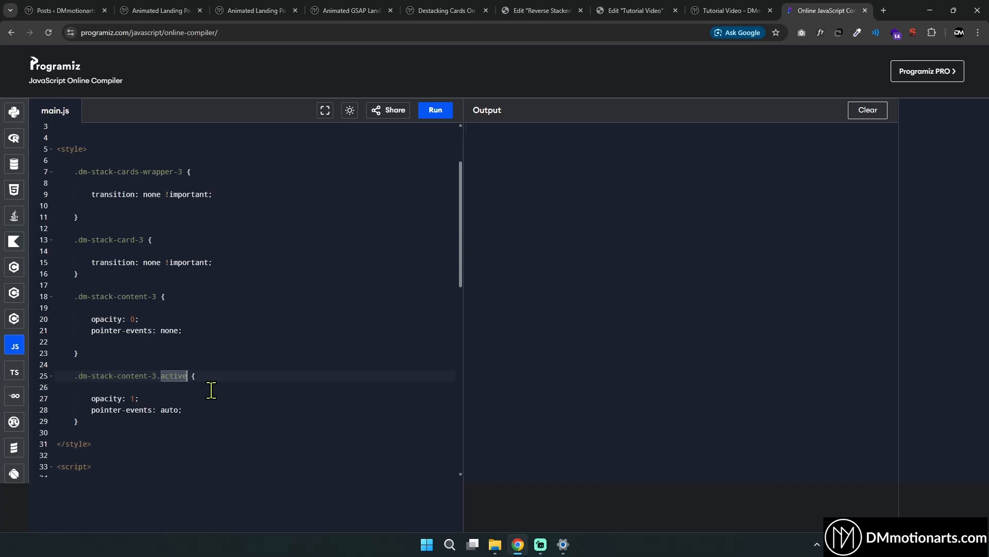
pyautogui.rightClick(172, 376)
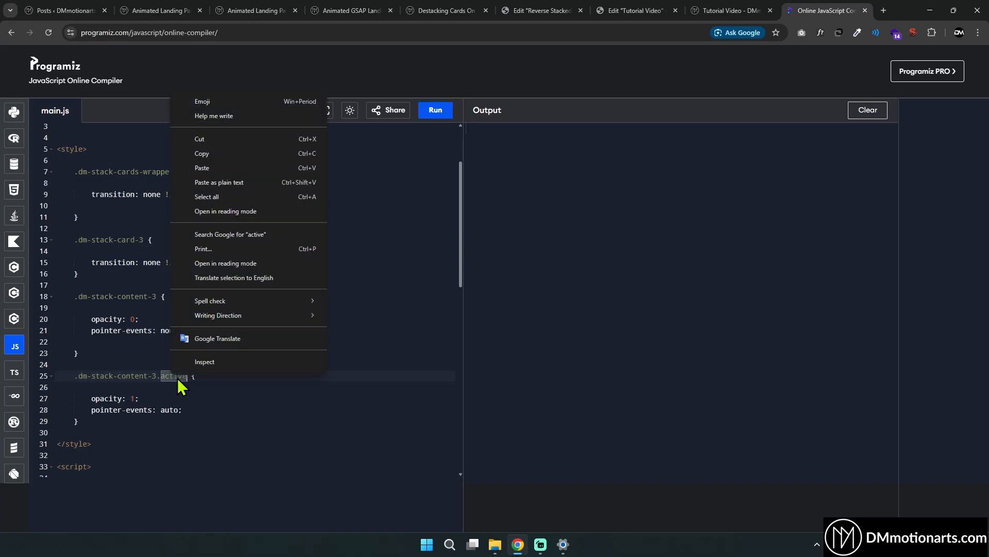
pyautogui.click(205, 154)
# Examine the opacity and pointer-events settings in the .dm-stack-content-3.active and .dm-stack-content-3 rules
pyautogui.click(82, 381)
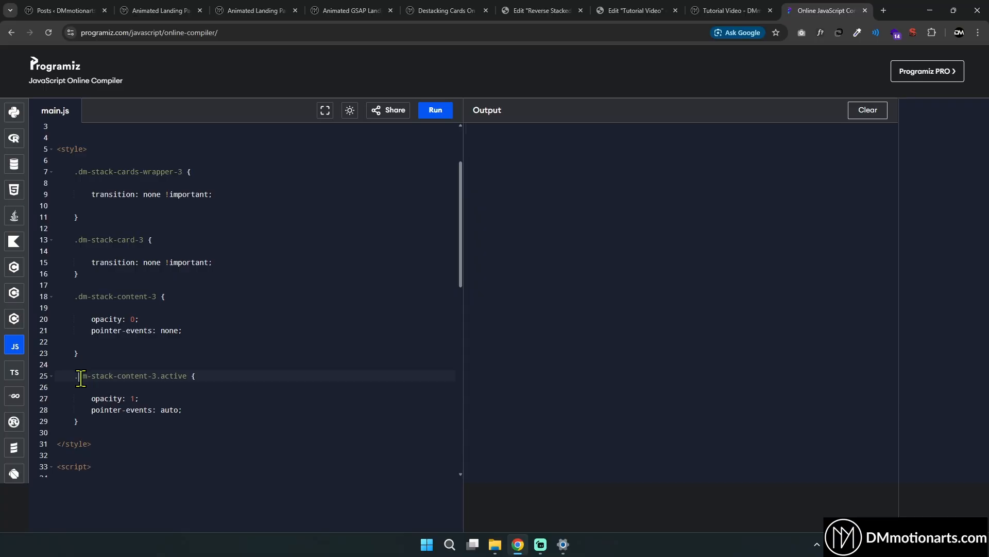
pyautogui.moveTo(81, 378); pyautogui.dragTo(159, 378)
pyautogui.moveTo(75, 397); pyautogui.dragTo(221, 408)
pyautogui.click(219, 410)
pyautogui.moveTo(116, 297); pyautogui.dragTo(228, 353)
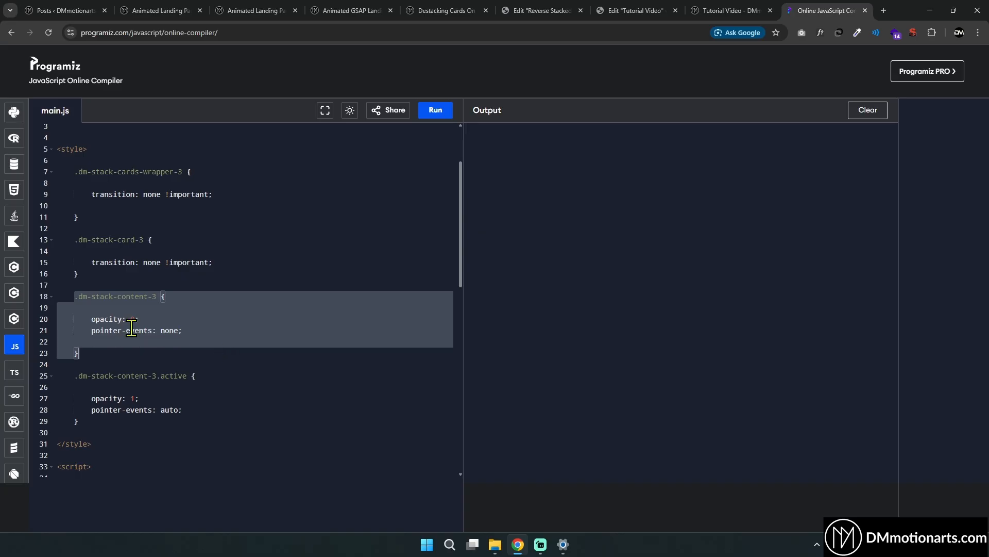
pyautogui.moveTo(79, 320); pyautogui.dragTo(205, 331)
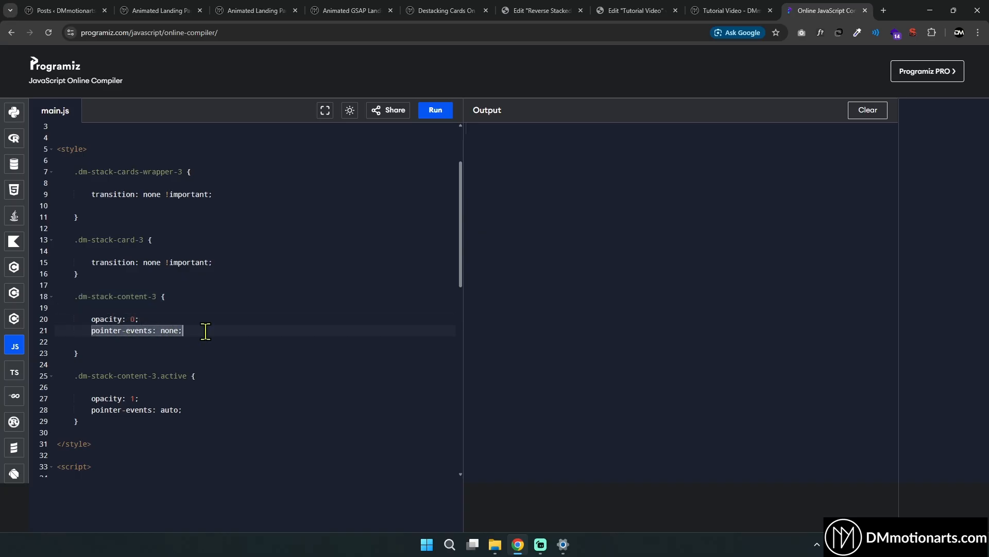
# Switch to the Elementor editor and add "active" after the existing CSS class of the first Content container
pyautogui.click(638, 10)
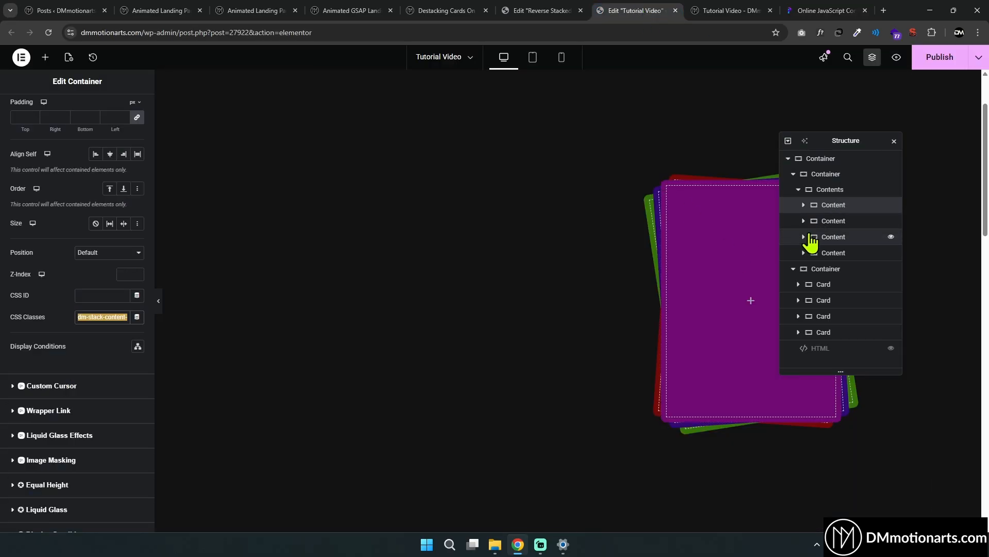
pyautogui.moveTo(78, 316); pyautogui.dragTo(132, 320)
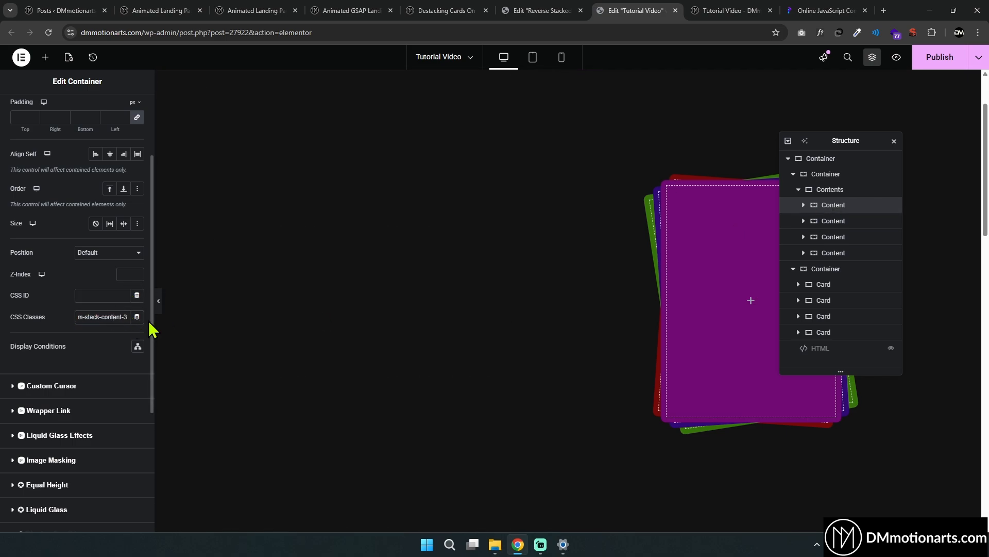
pyautogui.write('active')
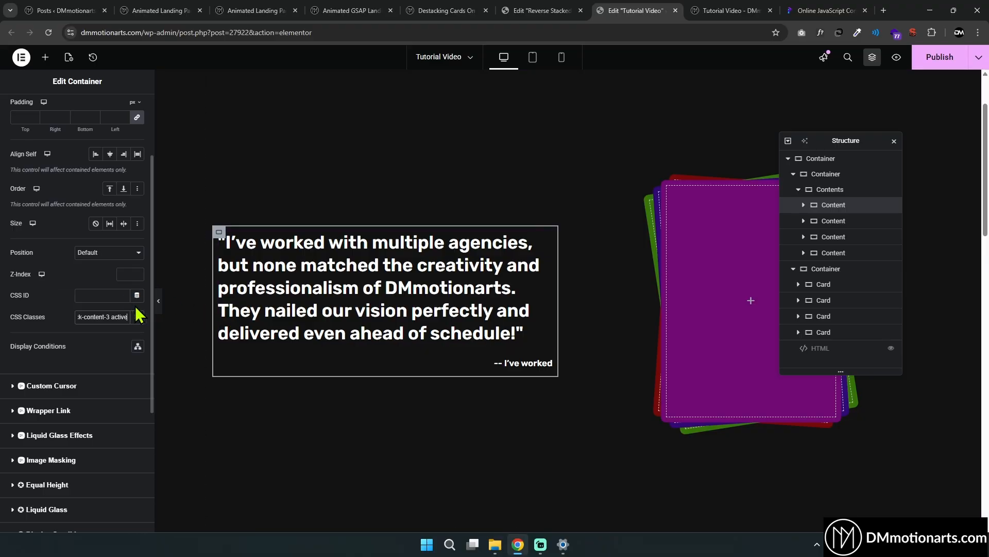
# Compare the .dm-stack-content-3 rule with the .dm-stack-content-3.active rule in the Programiz code
pyautogui.click(825, 11)
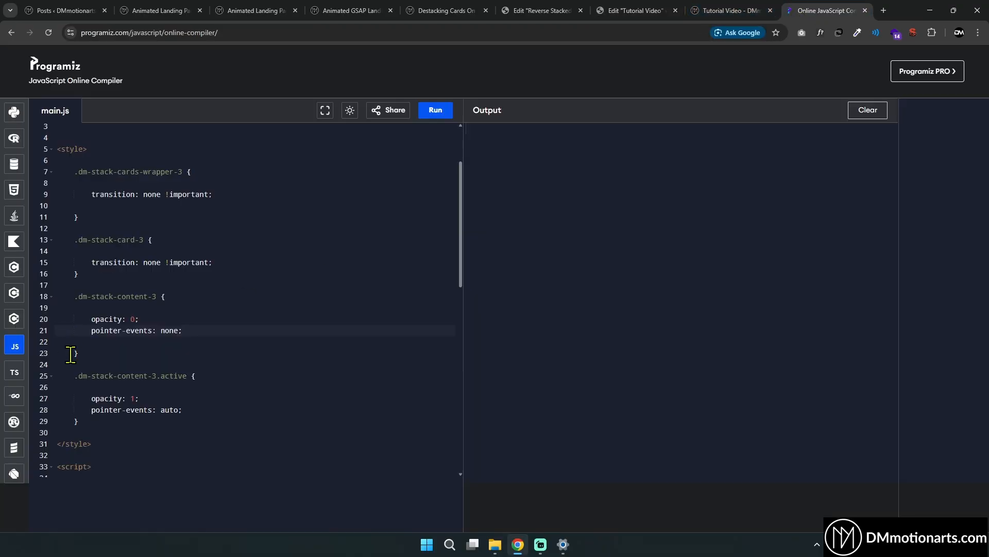
pyautogui.moveTo(88, 381); pyautogui.dragTo(186, 420)
pyautogui.moveTo(68, 300); pyautogui.dragTo(112, 344)
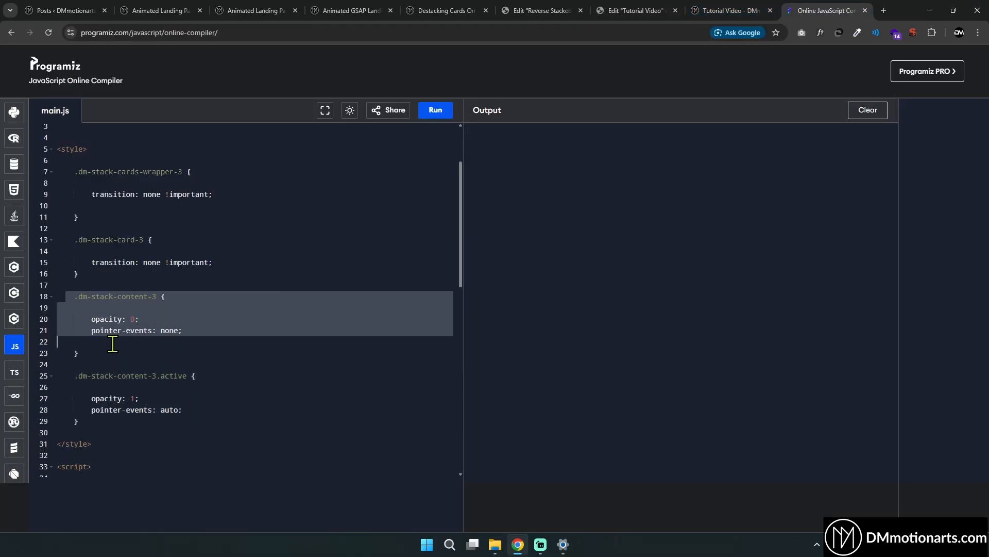
pyautogui.click(112, 344)
pyautogui.moveTo(69, 375); pyautogui.dragTo(191, 375)
pyautogui.click(221, 374)
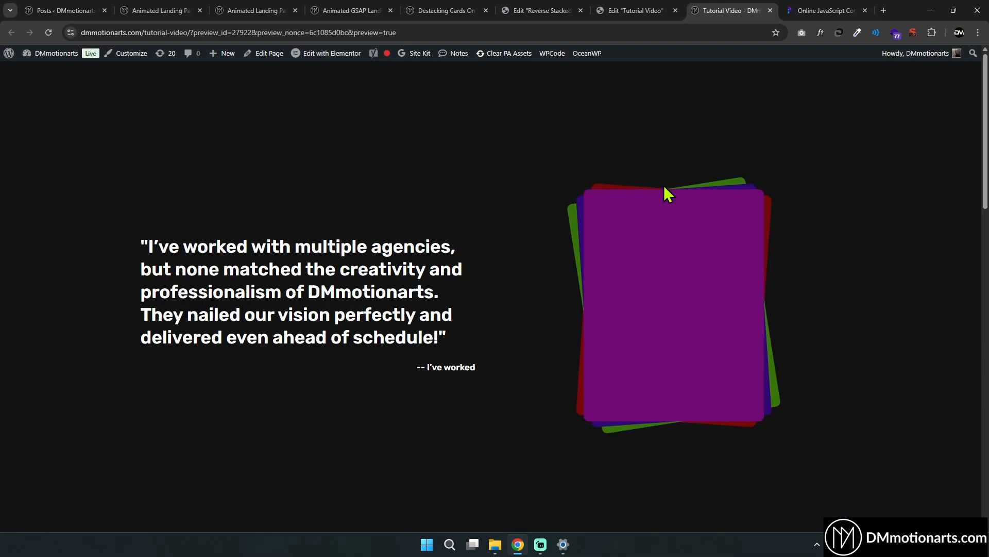
# Play the destacking effect through on the preview page, forwards and backwards, to check how the quotes switch
pyautogui.scroll(-1, 664, 185)
pyautogui.scroll(-10, 536, 230)
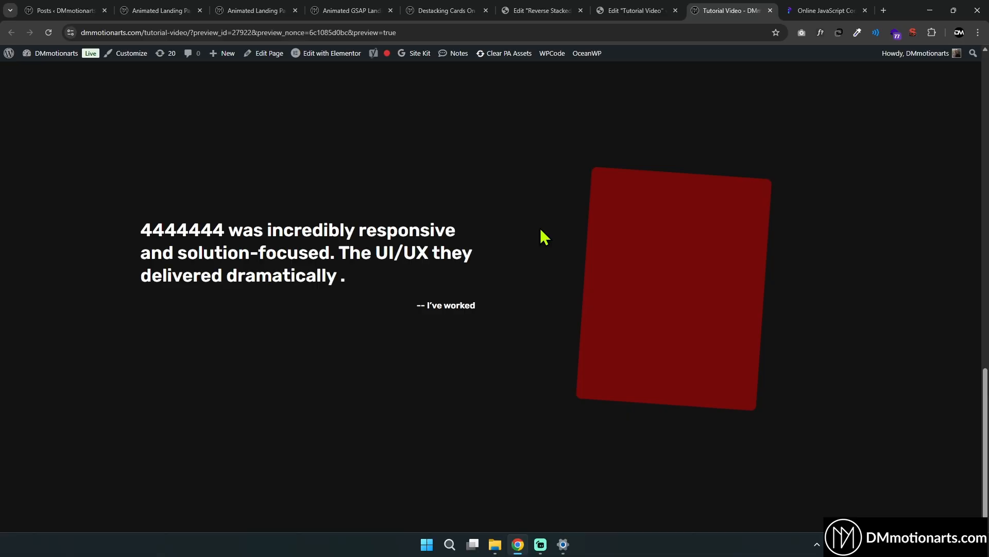
pyautogui.scroll(10, 541, 230)
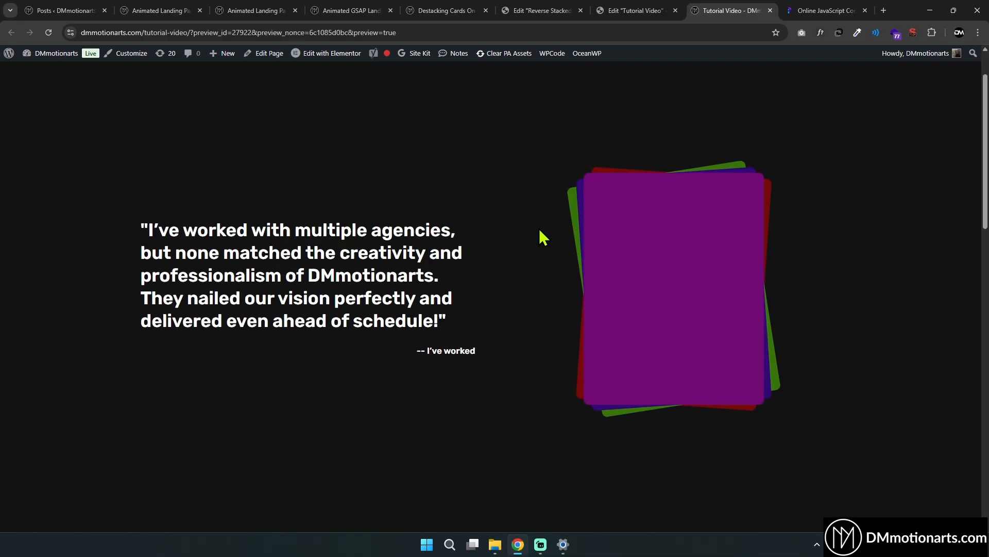
pyautogui.scroll(-10, 539, 232)
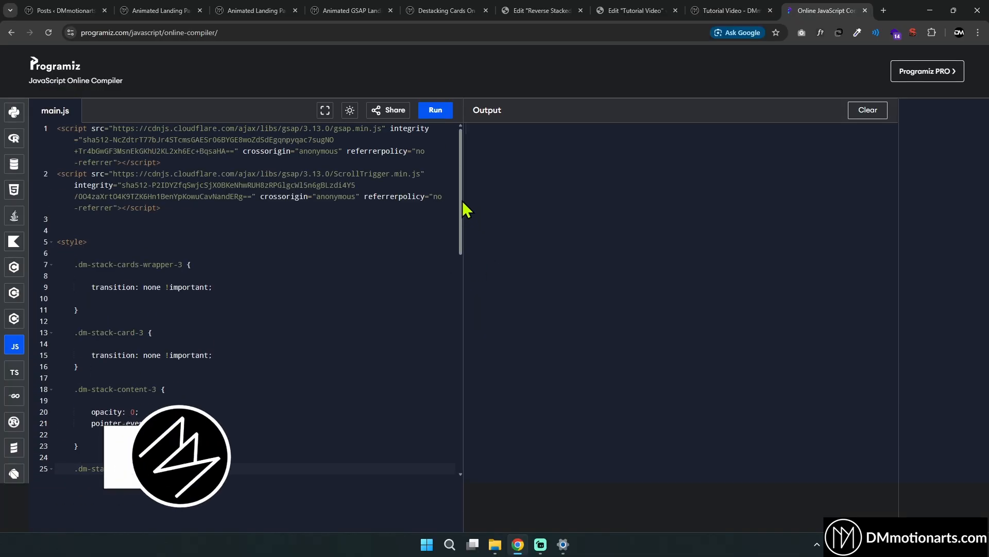
# Reread the default and active content rules in the Programiz code to find where the content styling is defined
pyautogui.scroll(-2, 258, 257)
pyautogui.moveTo(66, 291); pyautogui.dragTo(126, 310)
pyautogui.click(124, 347)
pyautogui.click(74, 290)
pyautogui.scroll(-1, 103, 335)
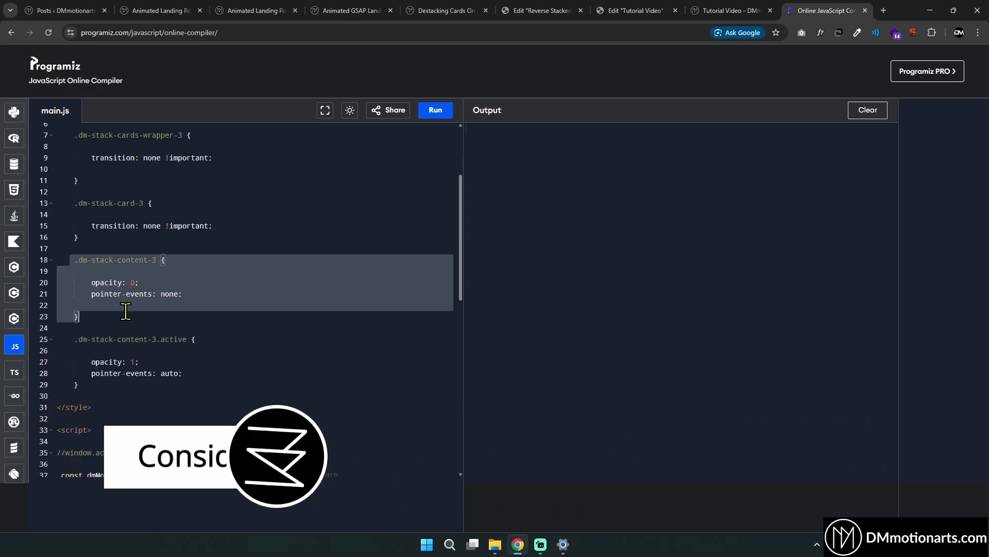
pyautogui.click(125, 311)
pyautogui.moveTo(61, 339); pyautogui.dragTo(219, 390)
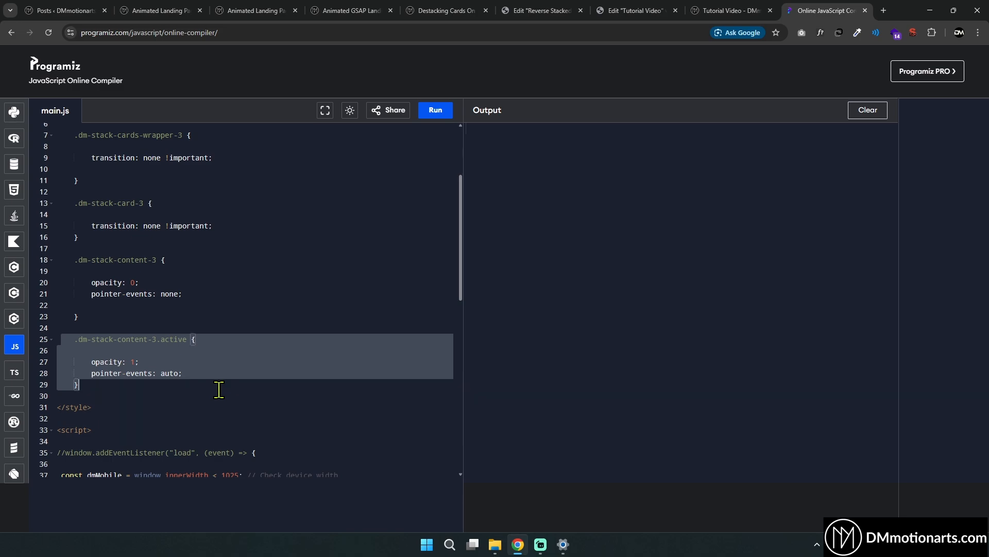
pyautogui.click(218, 390)
# Add scale:0.9; to the .dm-stack-content-3 rule and scale:1; to the .dm-stack-content-3.active rule
pyautogui.scroll(-1, 132, 343)
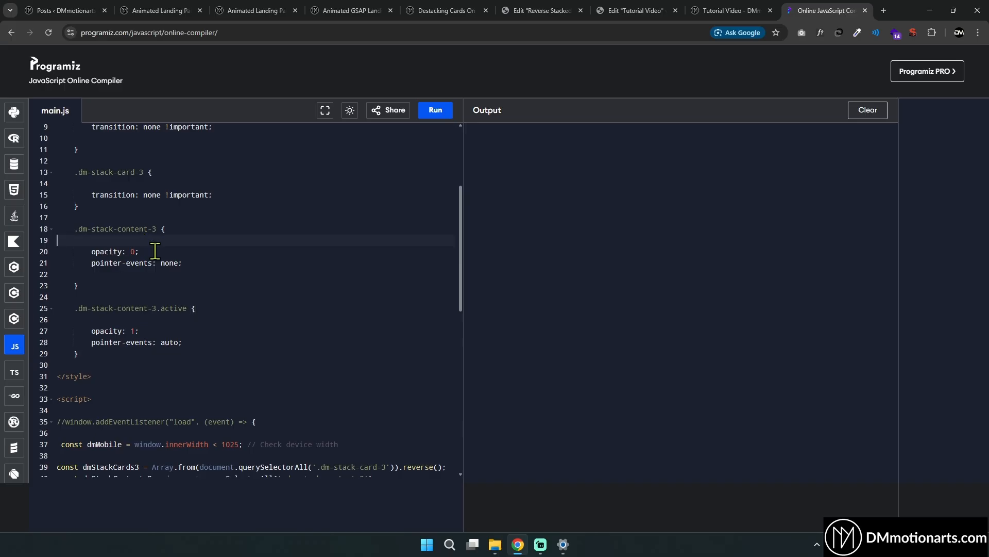
pyautogui.press('Return')
pyautogui.write('cs')
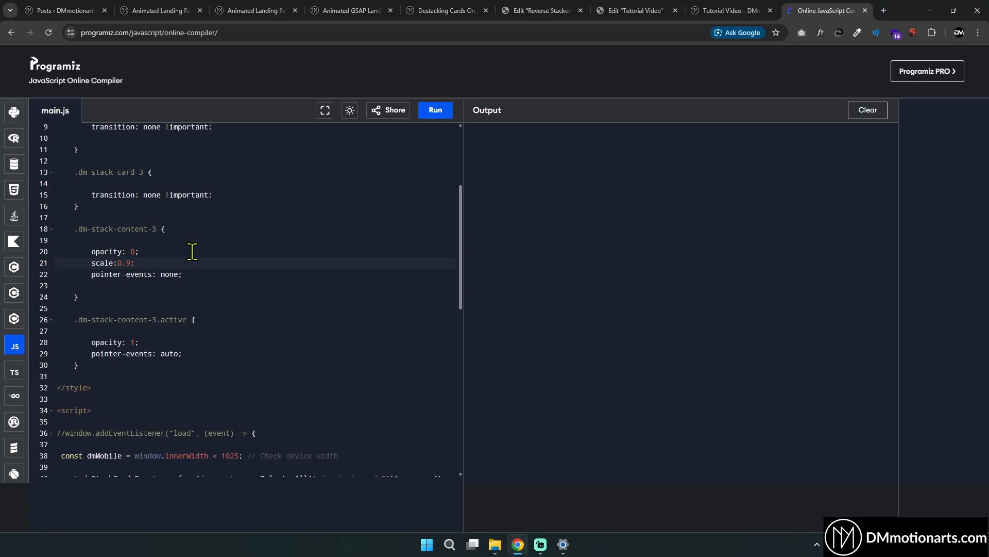
pyautogui.press('Return')
pyautogui.write('scale:1;')
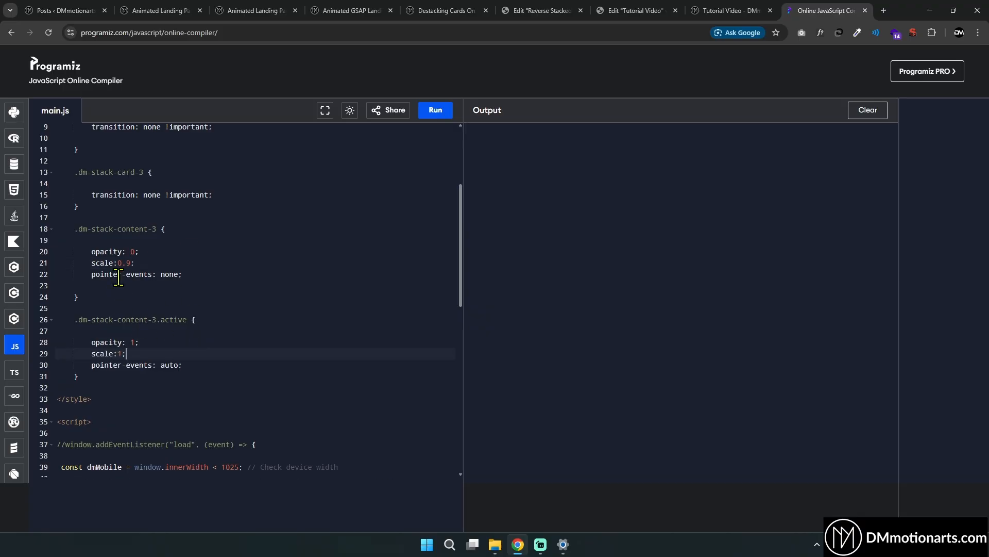
# Compare the edited content rules with the quote and card transition on the preview page
pyautogui.click(727, 10)
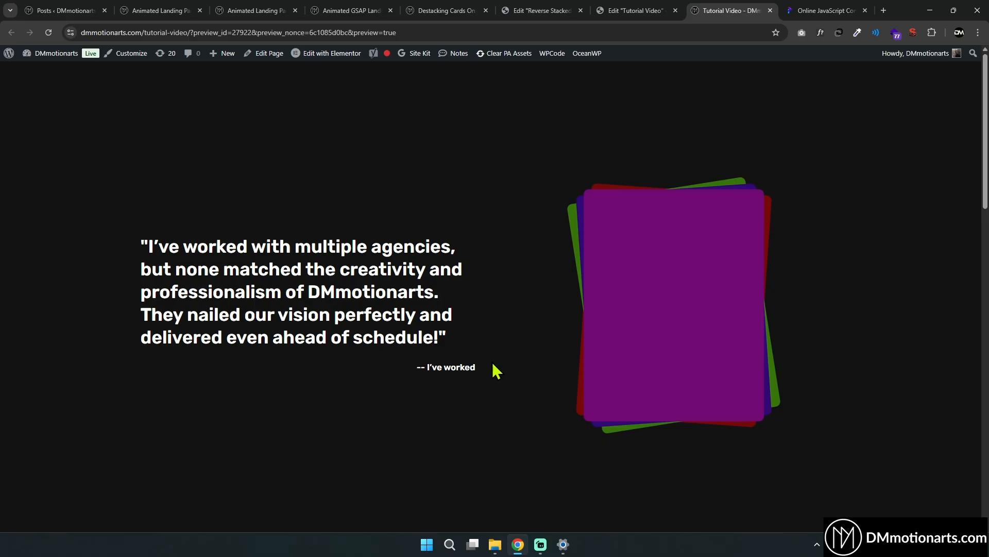
pyautogui.click(799, 10)
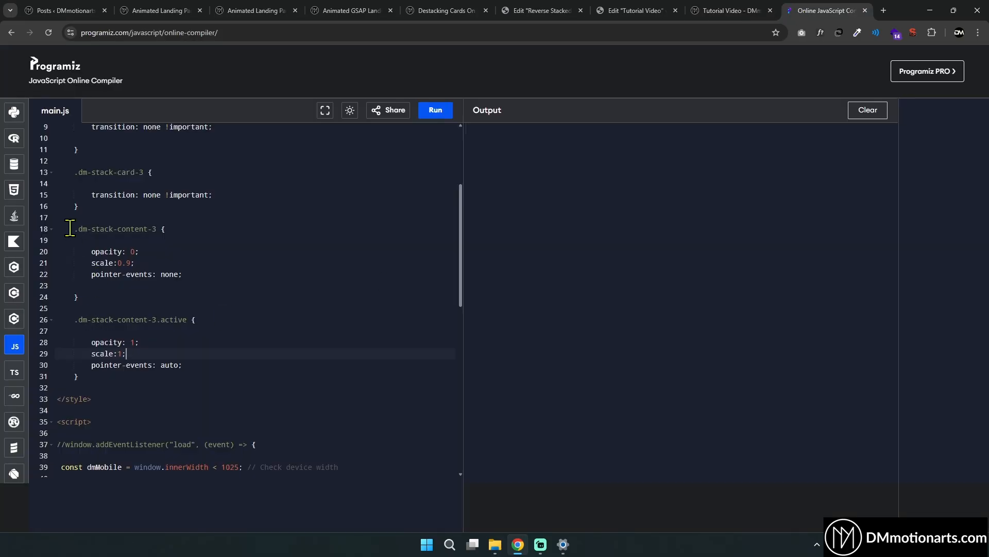
pyautogui.moveTo(68, 321); pyautogui.dragTo(155, 376)
pyautogui.click(727, 10)
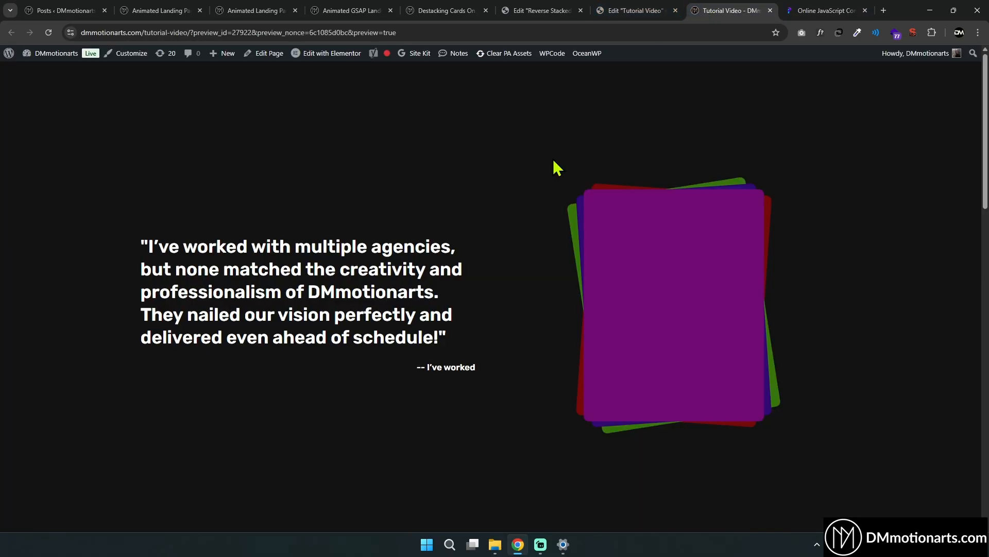
pyautogui.scroll(-5, 367, 298)
pyautogui.scroll(5, 366, 297)
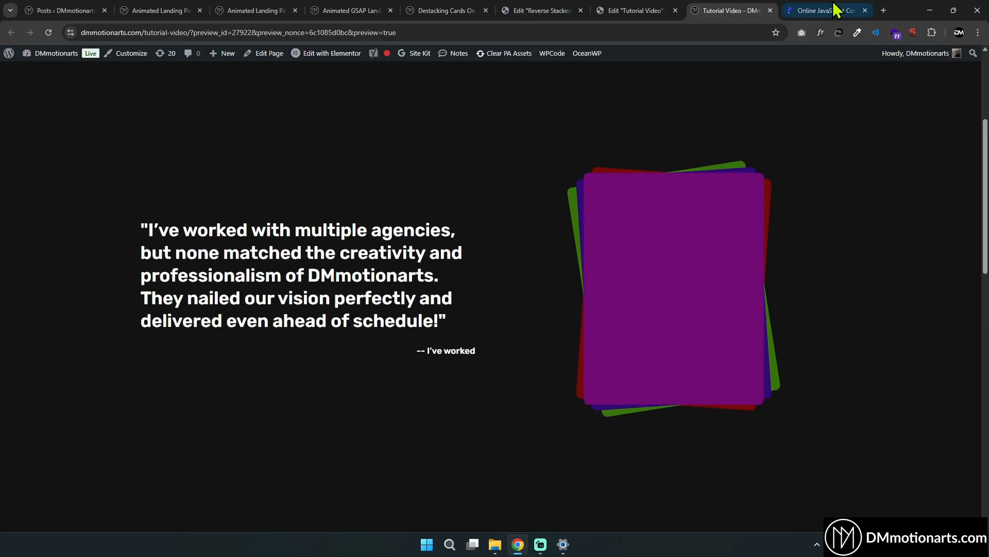
# Read through the script's ScrollTrigger timeline and the loop that fades the content and moves the cards
pyautogui.click(833, 10)
pyautogui.scroll(-1, 164, 299)
pyautogui.scroll(-4, 167, 296)
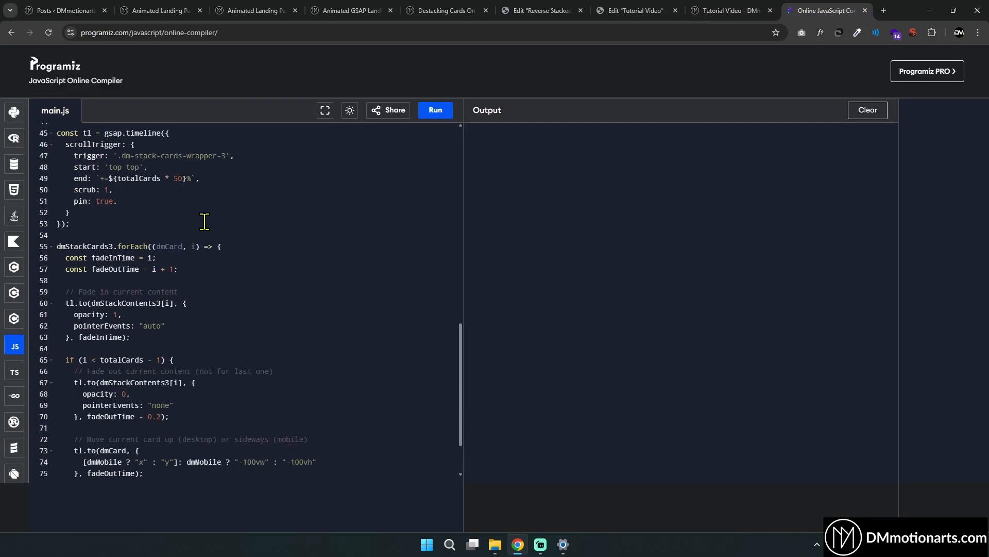
pyautogui.scroll(5, 203, 220)
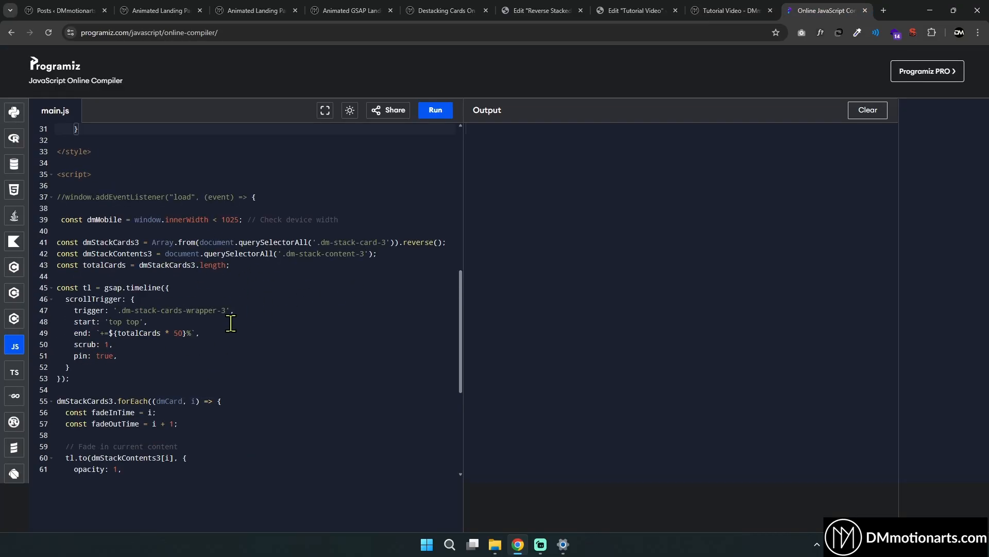
pyautogui.scroll(-5, 231, 323)
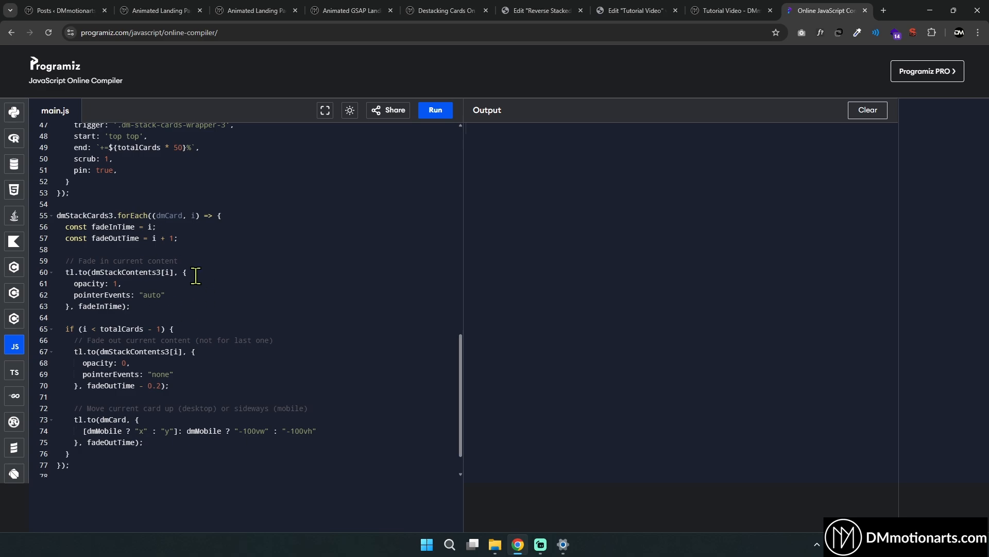
pyautogui.scroll(-2, 199, 294)
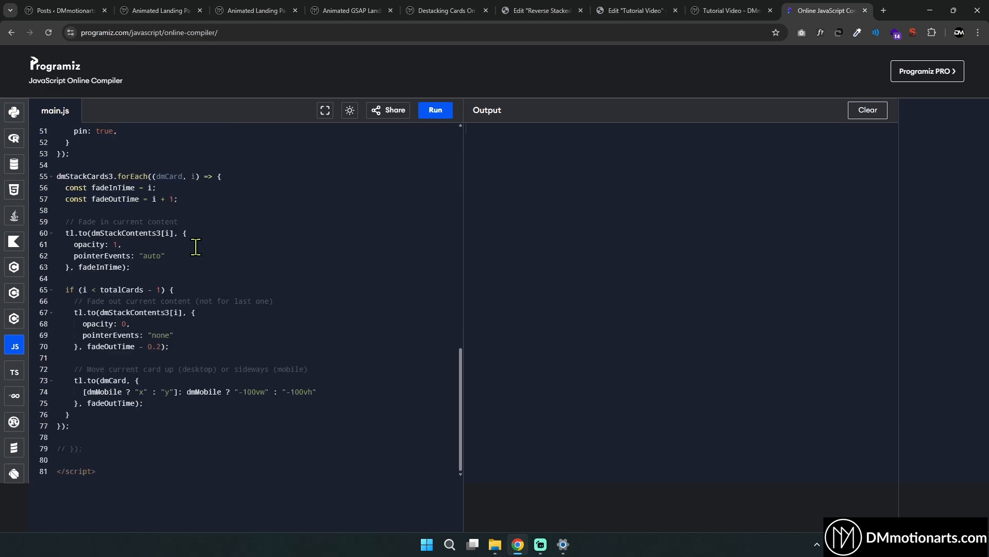
# Examine the dmMobile width check, the commented-out window load listener and the code it wraps, and return to the preview page
pyautogui.scroll(9, 201, 245)
pyautogui.moveTo(56, 304); pyautogui.dragTo(356, 308)
pyautogui.click(355, 307)
pyautogui.scroll(-2, 175, 280)
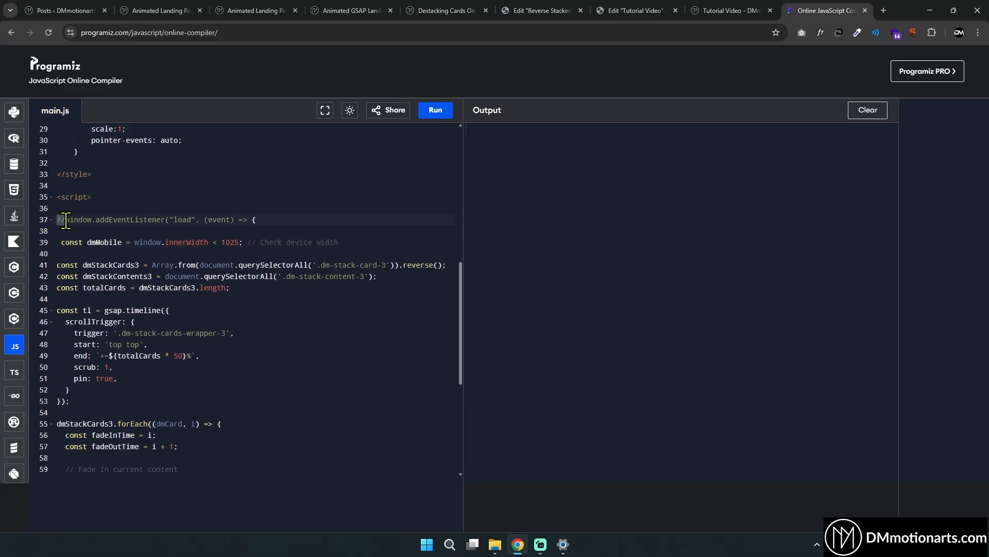
pyautogui.moveTo(70, 219); pyautogui.dragTo(294, 220)
pyautogui.click(295, 219)
pyautogui.scroll(-7, 147, 238)
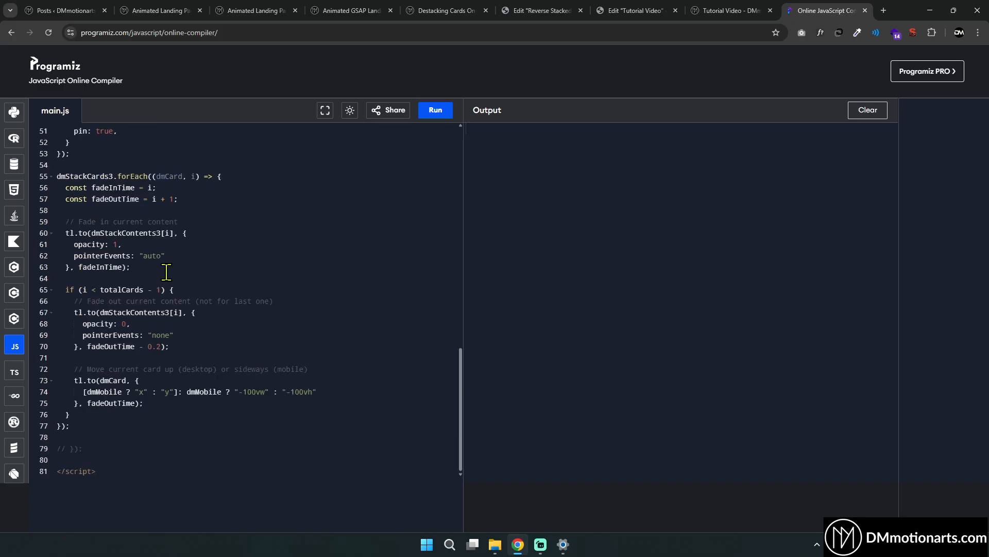
pyautogui.moveTo(94, 433); pyautogui.dragTo(59, 246)
pyautogui.click(59, 246)
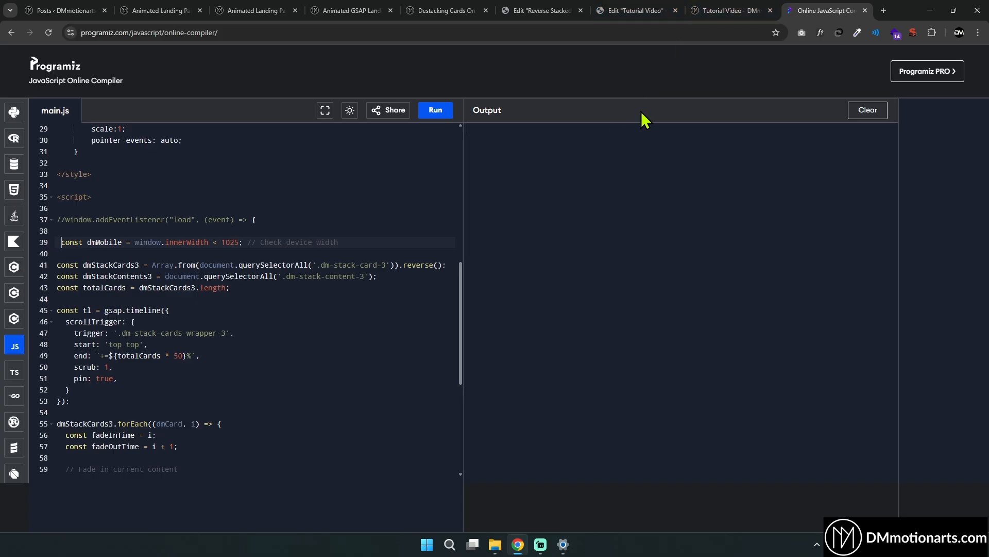
pyautogui.click(721, 10)
pyautogui.scroll(5, 651, 191)
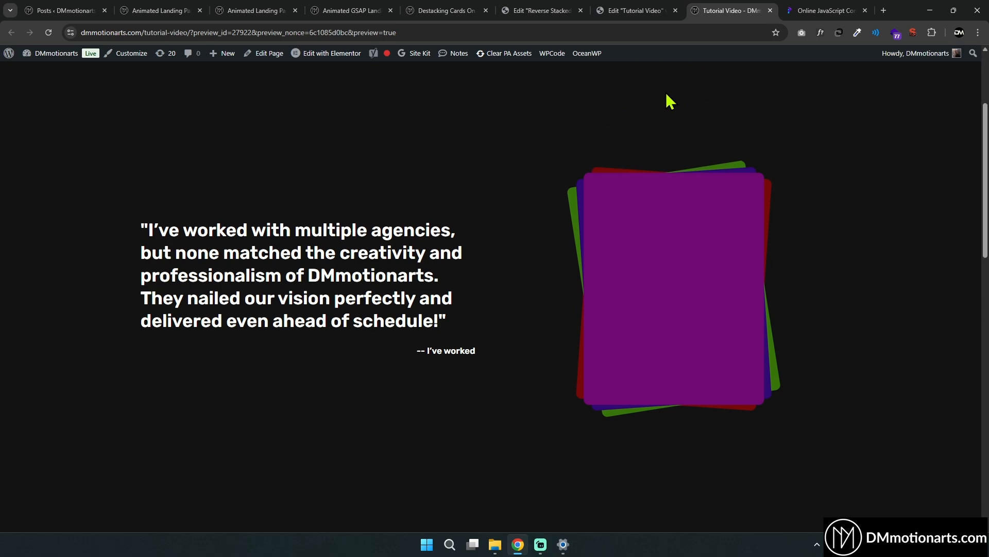
# Review the finished destacking cards demo in the Reverse Stacked template and on the blog post preview
pyautogui.click(668, 11)
pyautogui.click(541, 11)
pyautogui.click(456, 10)
pyautogui.hotkey('ctrl', 'Tab')
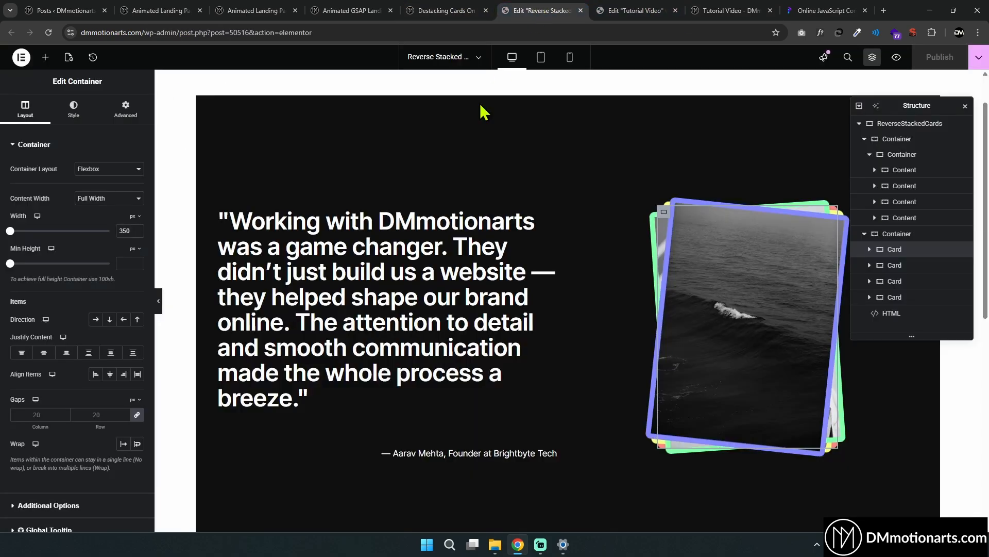
pyautogui.scroll(-3, 461, 144)
pyautogui.click(443, 10)
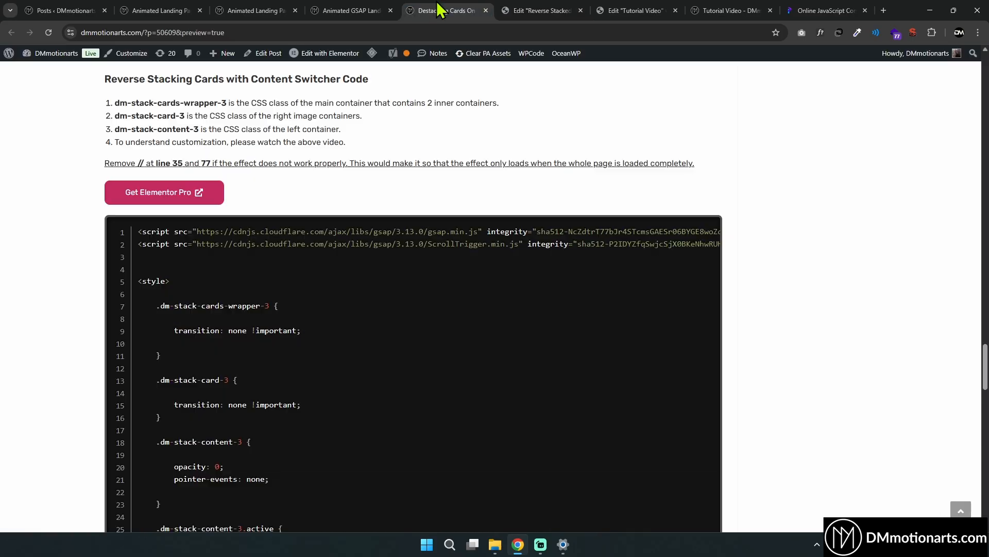
pyautogui.scroll(10, 405, 242)
pyautogui.scroll(10, 569, 154)
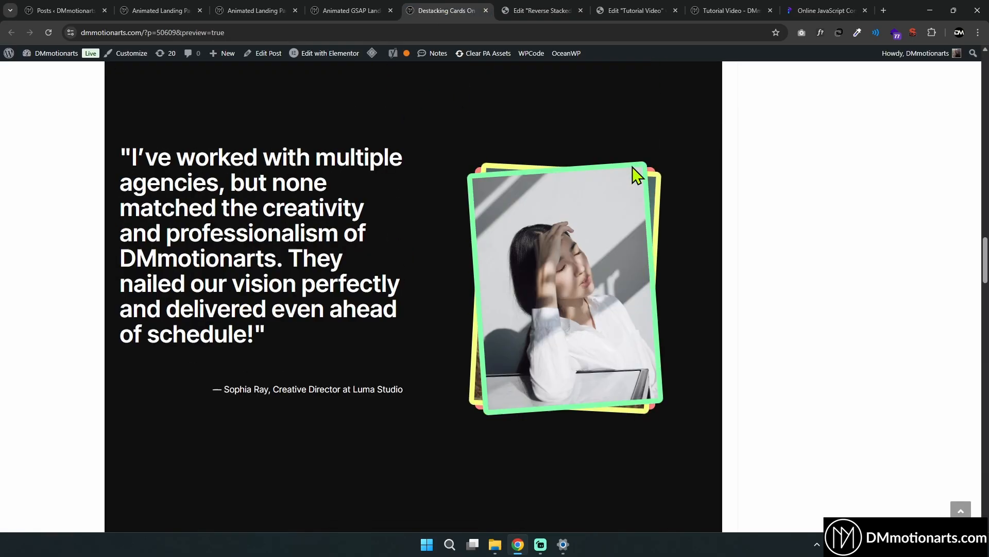
pyautogui.scroll(-4, 454, 139)
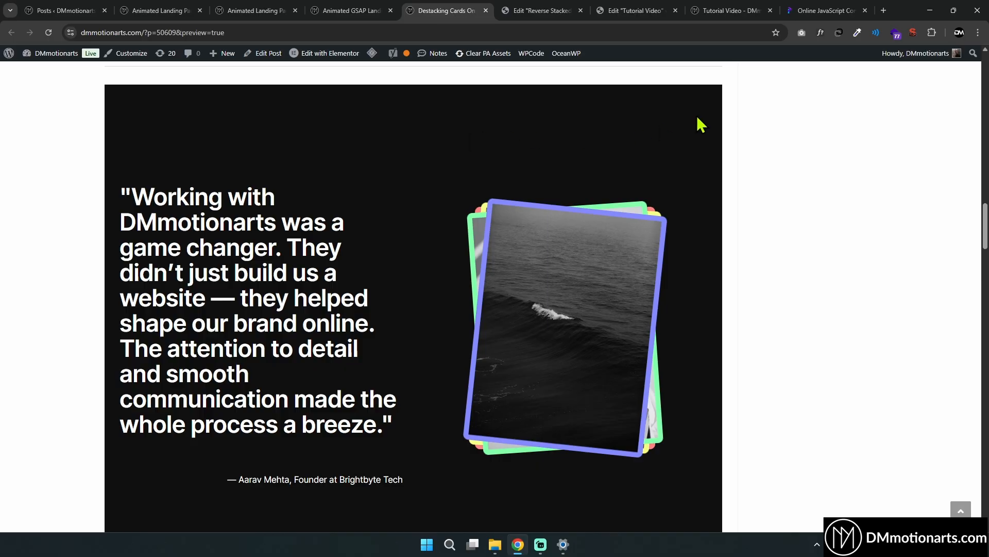
# Uncomment the window load listener in the script by removing the // before its opening line and before its closing line
pyautogui.click(819, 10)
pyautogui.click(66, 220)
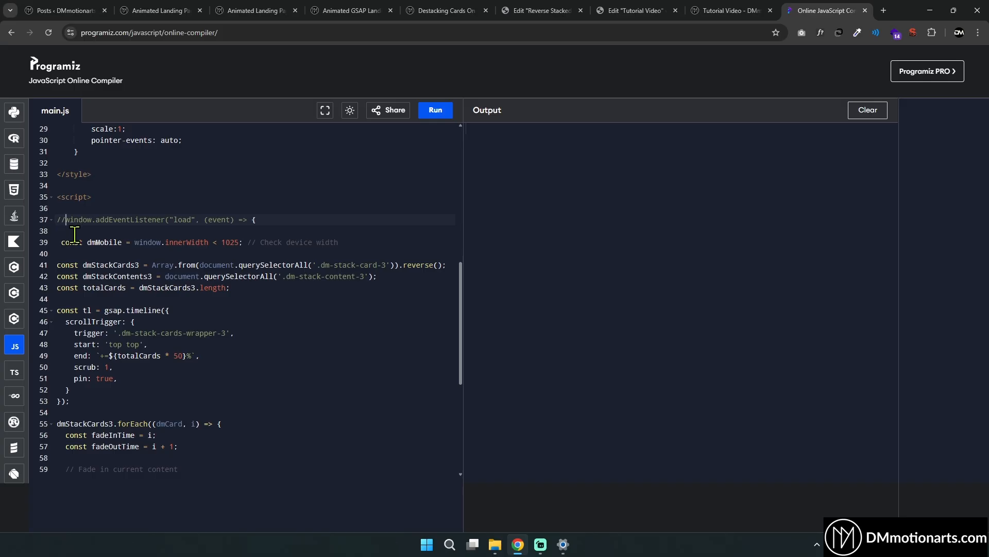
pyautogui.press('BackSpace')
pyautogui.press('BackSpace')
pyautogui.scroll(-5, 56, 222)
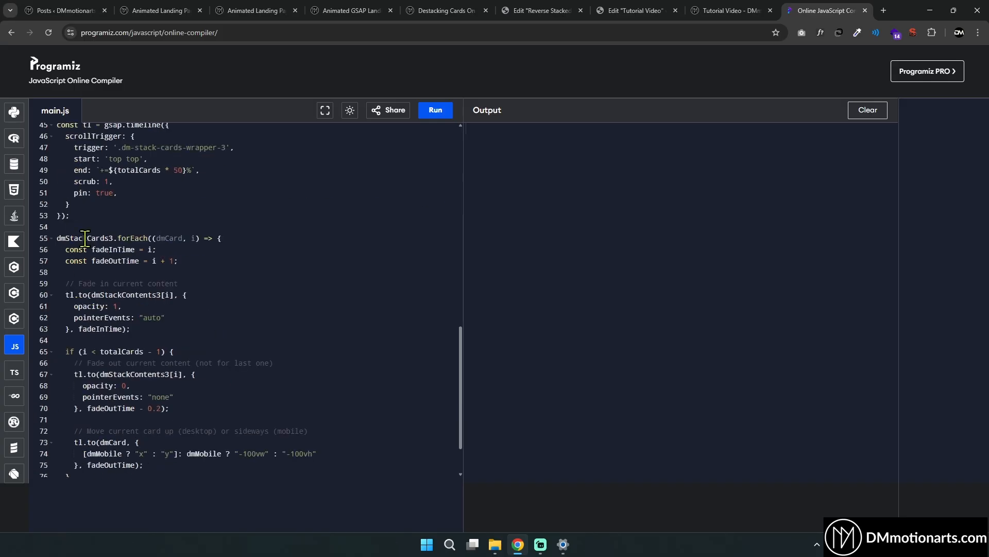
pyautogui.click(71, 448)
pyautogui.press('BackSpace')
pyautogui.press('BackSpace')
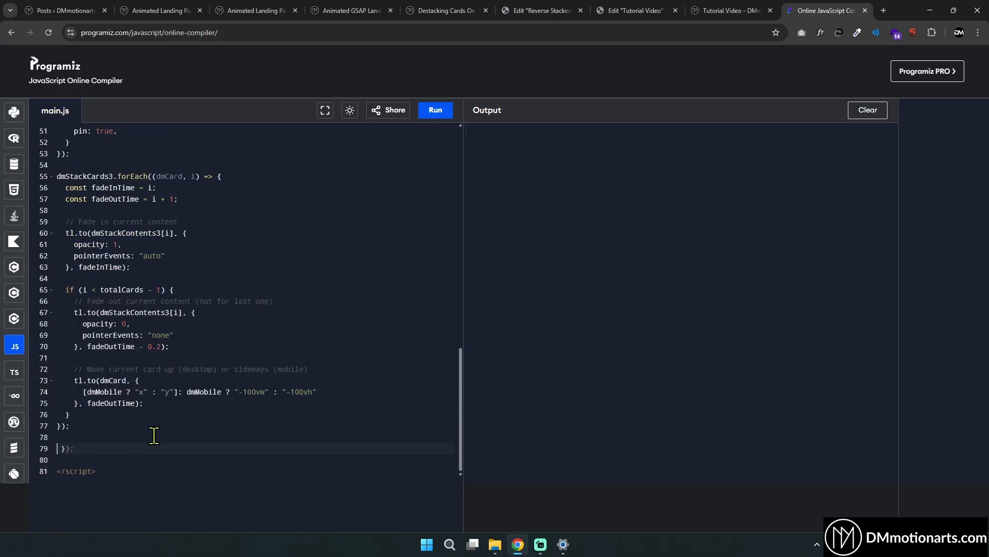
# Examine the load listener's opening and closing lines and the code they wrap, alongside the preview page and the Elementor layout
pyautogui.moveTo(58, 450); pyautogui.dragTo(90, 448)
pyautogui.scroll(8, 106, 437)
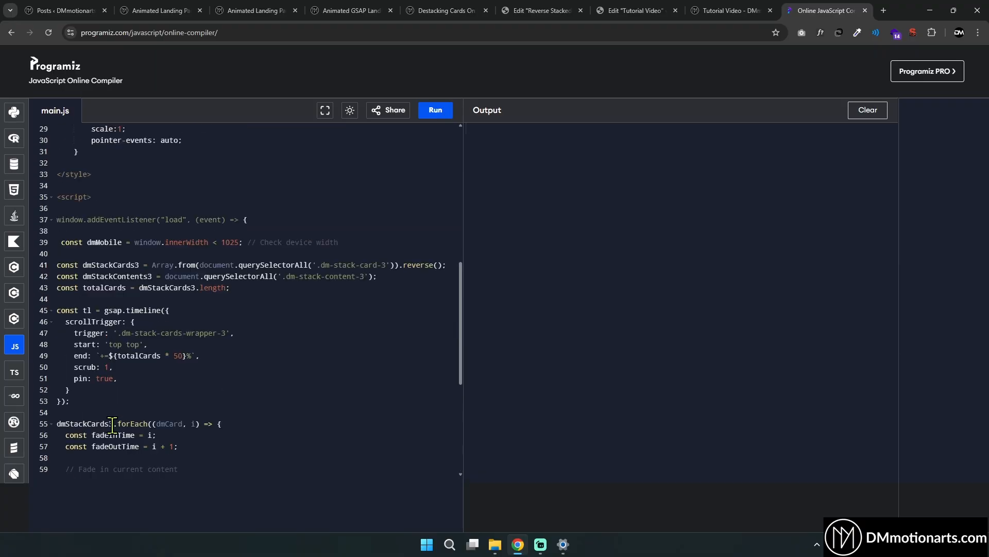
pyautogui.moveTo(56, 223); pyautogui.dragTo(285, 217)
pyautogui.click(285, 217)
pyautogui.moveTo(62, 242); pyautogui.dragTo(221, 369)
pyautogui.click(318, 255)
pyautogui.scroll(7, 265, 309)
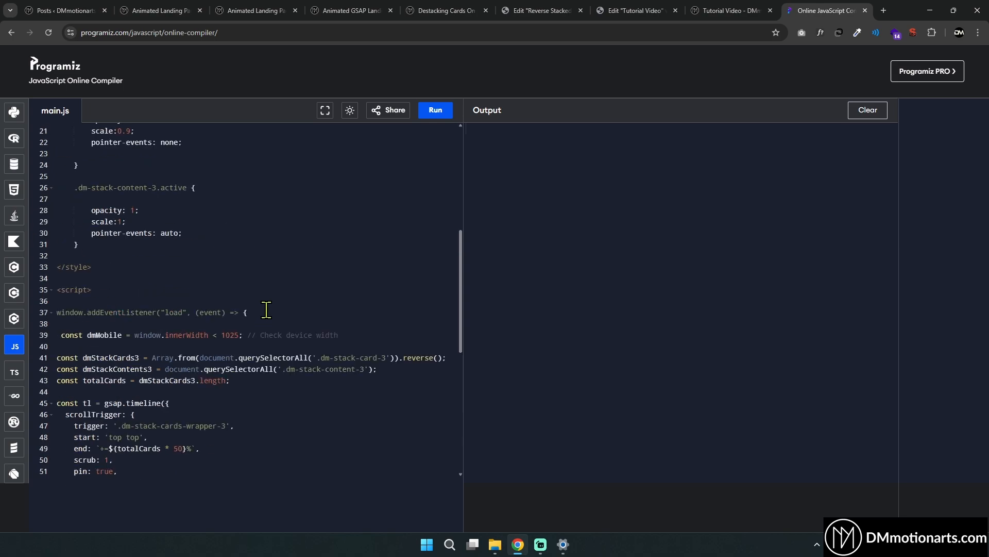
pyautogui.click(731, 11)
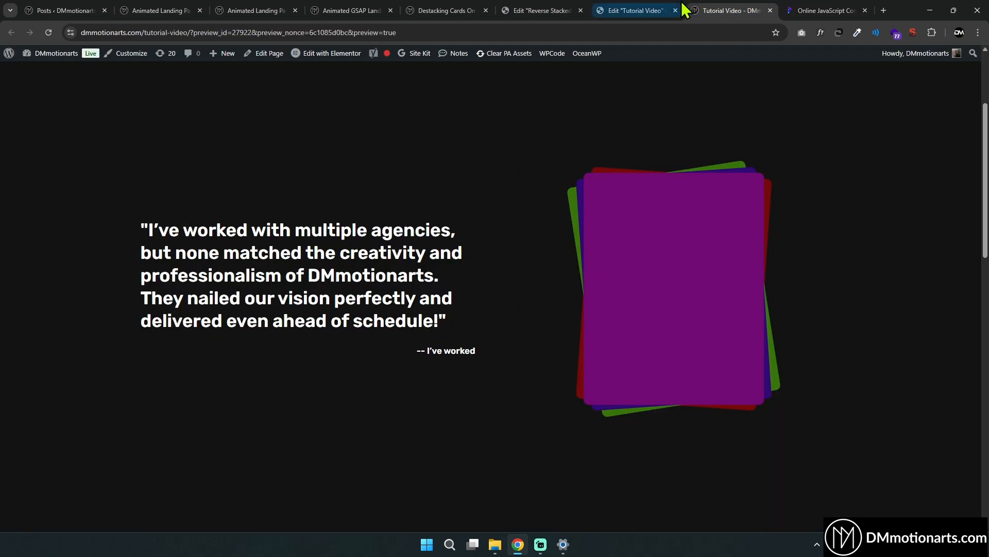
pyautogui.click(665, 11)
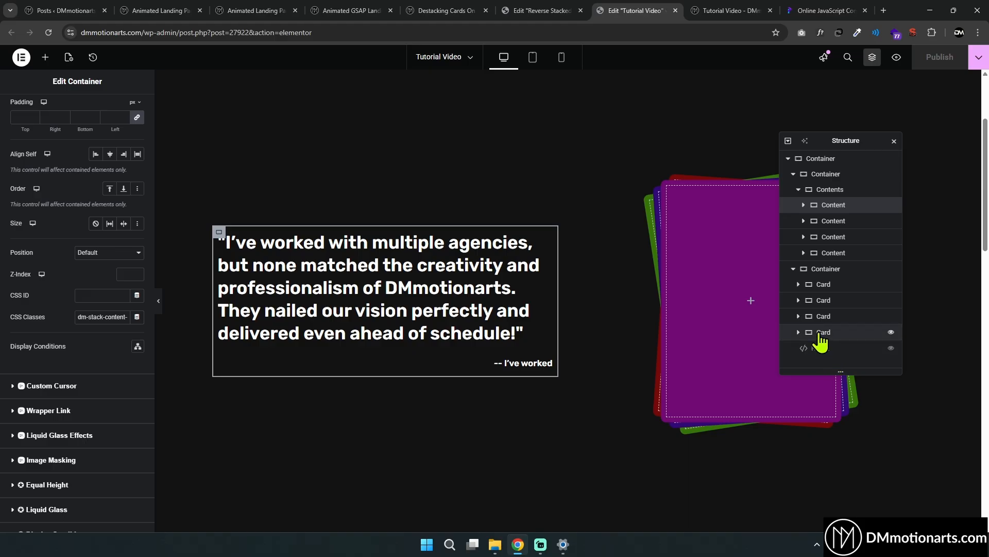
pyautogui.click(824, 10)
pyautogui.scroll(-2, 272, 302)
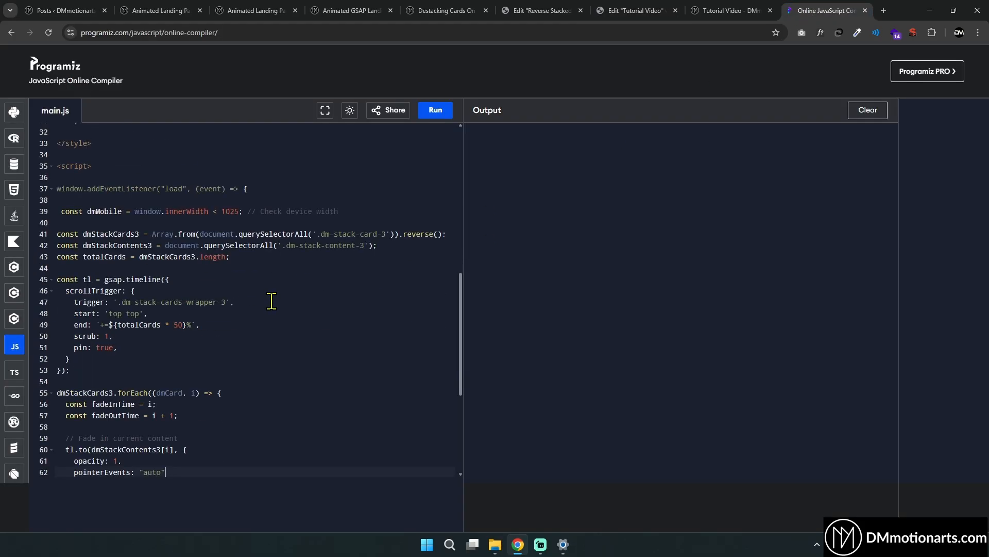
pyautogui.scroll(-1, 271, 302)
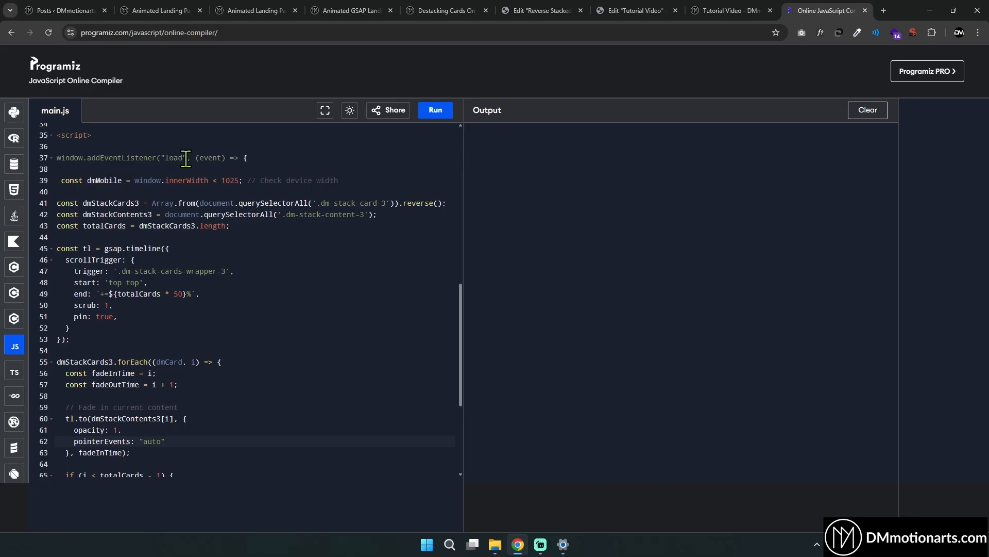
pyautogui.scroll(3, 87, 286)
pyautogui.moveTo(63, 274); pyautogui.dragTo(261, 271)
pyautogui.click(282, 273)
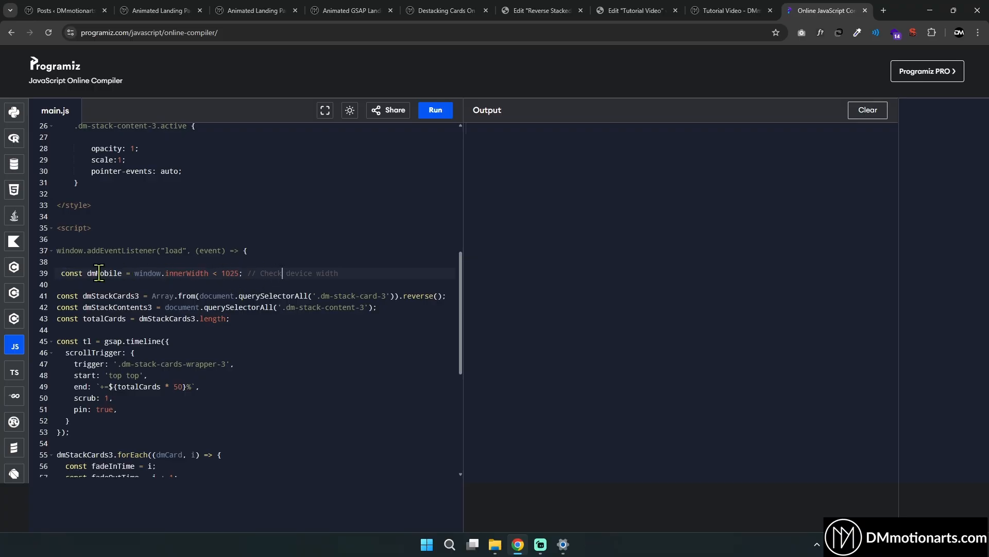
pyautogui.moveTo(137, 273); pyautogui.dragTo(239, 273)
pyautogui.click(227, 272)
pyautogui.click(252, 272)
pyautogui.click(636, 11)
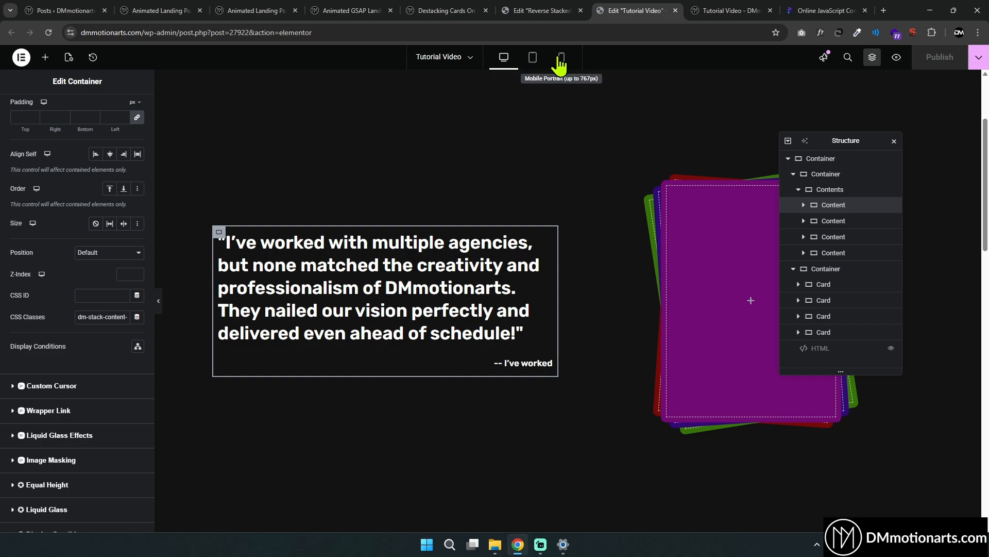
pyautogui.click(534, 59)
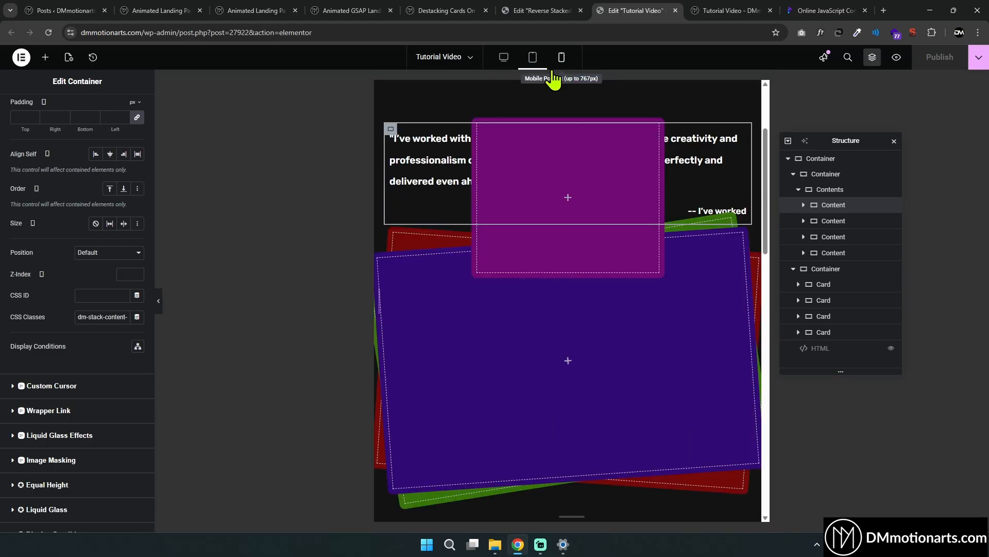
pyautogui.click(555, 77)
pyautogui.click(533, 67)
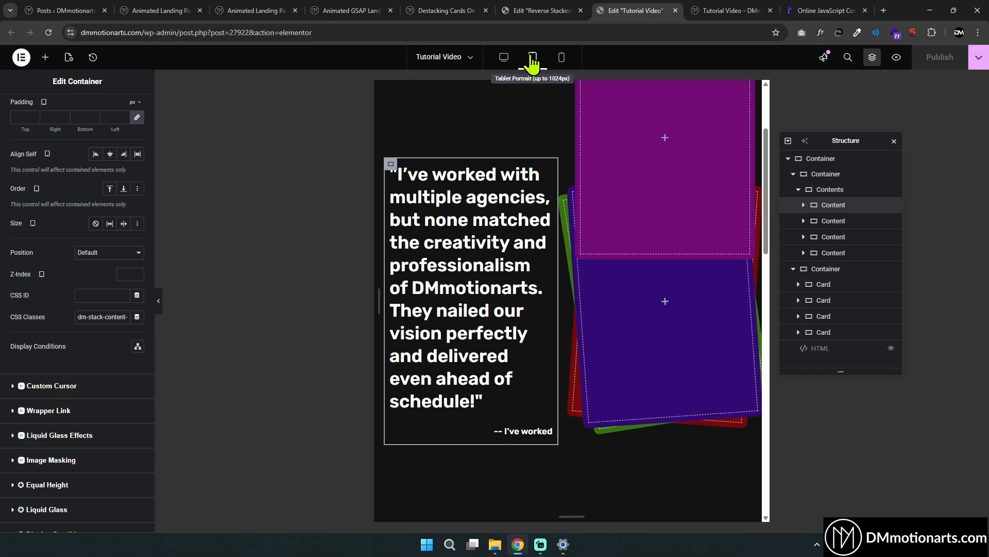
pyautogui.click(533, 58)
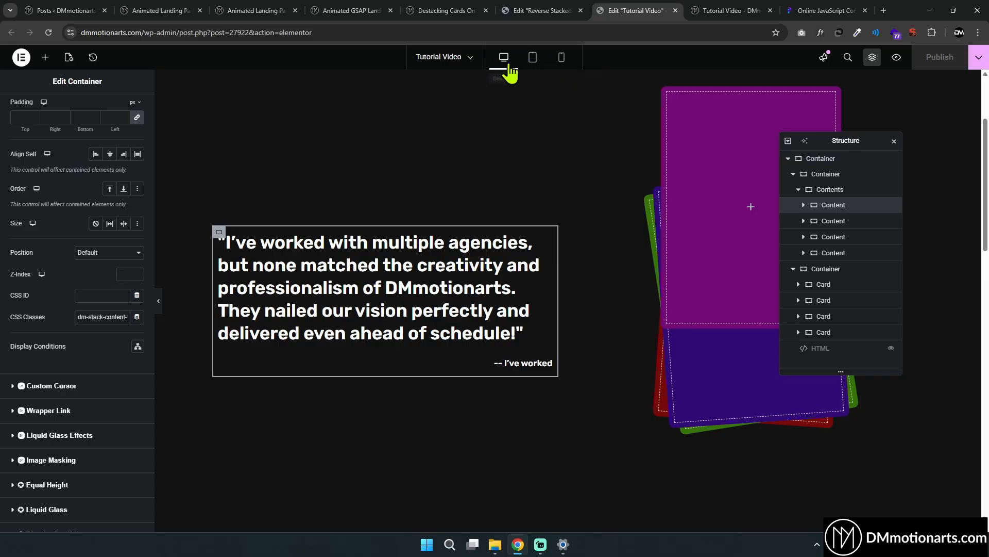
# Try 768 as the width limit in the dmMobile check and restore it to 1025
pyautogui.click(824, 10)
pyautogui.doubleClick(229, 273)
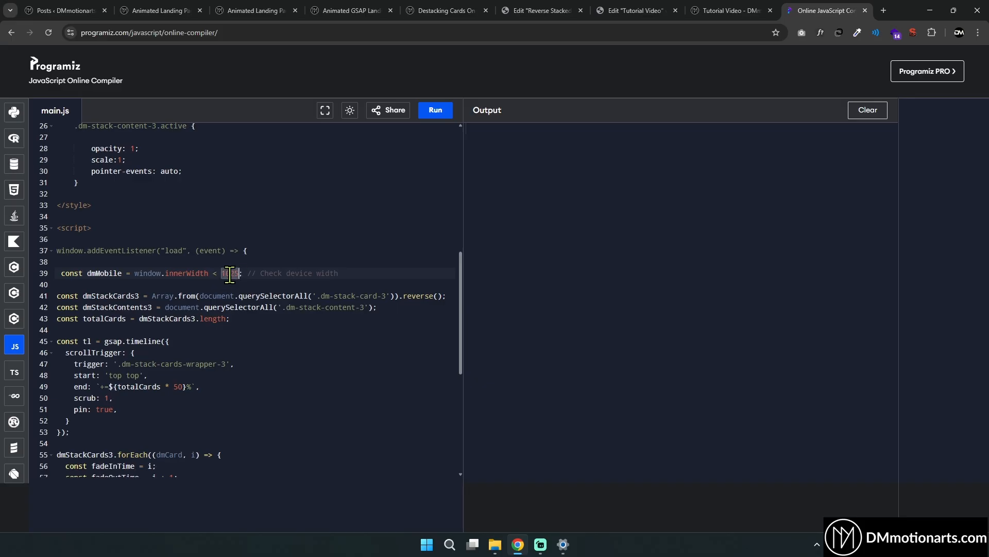
pyautogui.scroll(-1, 392, 281)
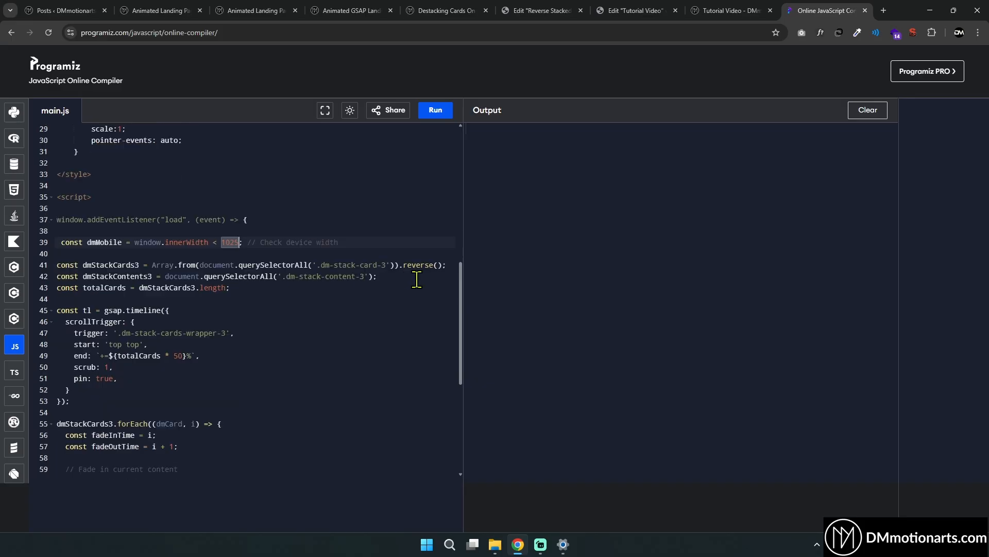
pyautogui.write('768')
pyautogui.click(709, 10)
pyautogui.click(824, 10)
pyautogui.press('BackSpace')
pyautogui.press('BackSpace')
pyautogui.press('BackSpace')
# Copy the dmMobile x/y line from the card movement block and paste it into the compiler's output area
pyautogui.click(742, 10)
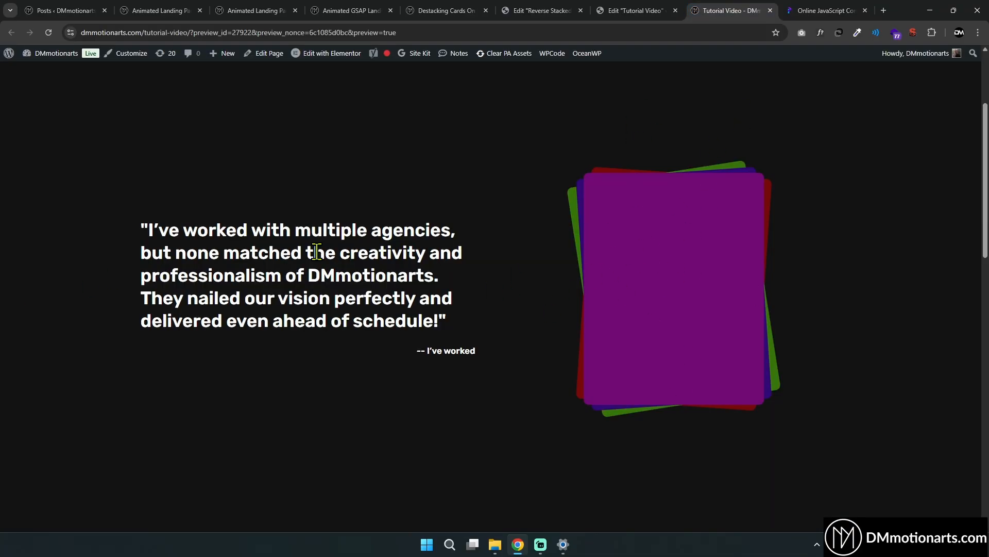
pyautogui.hotkey('ctrl', 'Tab')
pyautogui.scroll(-5, 247, 309)
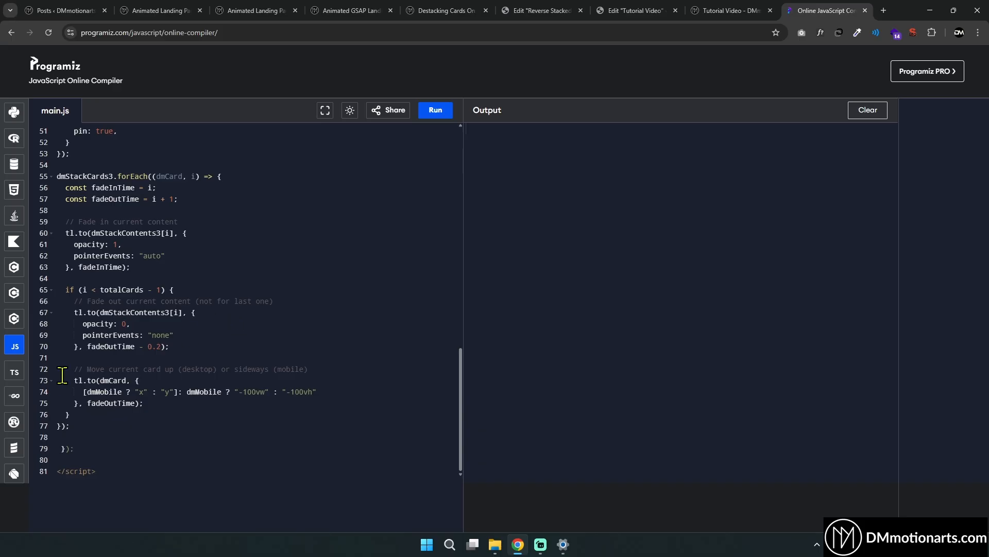
pyautogui.moveTo(73, 370); pyautogui.dragTo(166, 414)
pyautogui.click(187, 413)
pyautogui.moveTo(80, 391); pyautogui.dragTo(379, 389)
pyautogui.hotkey('ctrl', 'c')
pyautogui.click(500, 129)
pyautogui.hotkey('ctrl', 'v')
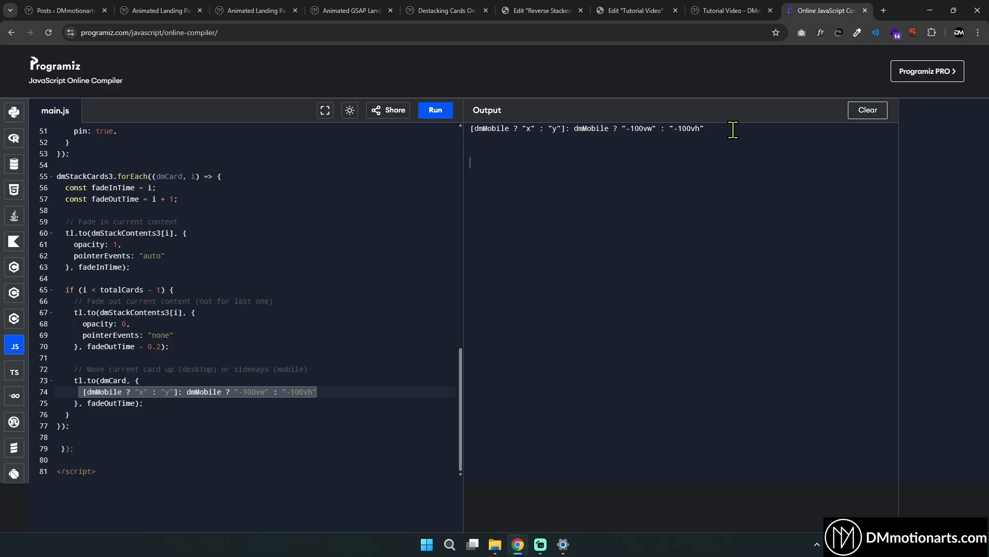
# Examine the dmMobile condition and its x and y options in the pasted line against the width check in the script
pyautogui.click(474, 128)
pyautogui.scroll(5, 233, 258)
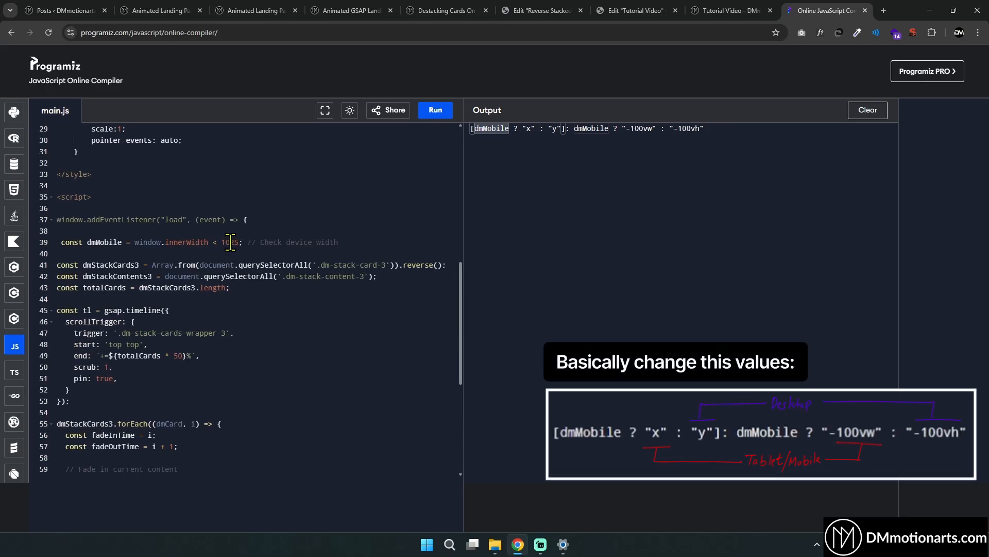
pyautogui.scroll(-5, 232, 258)
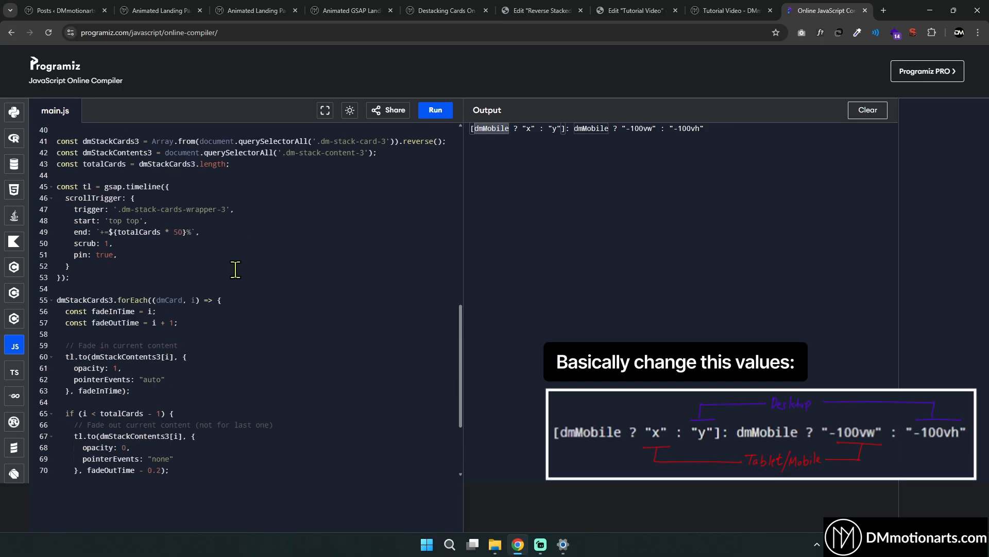
pyautogui.click(528, 128)
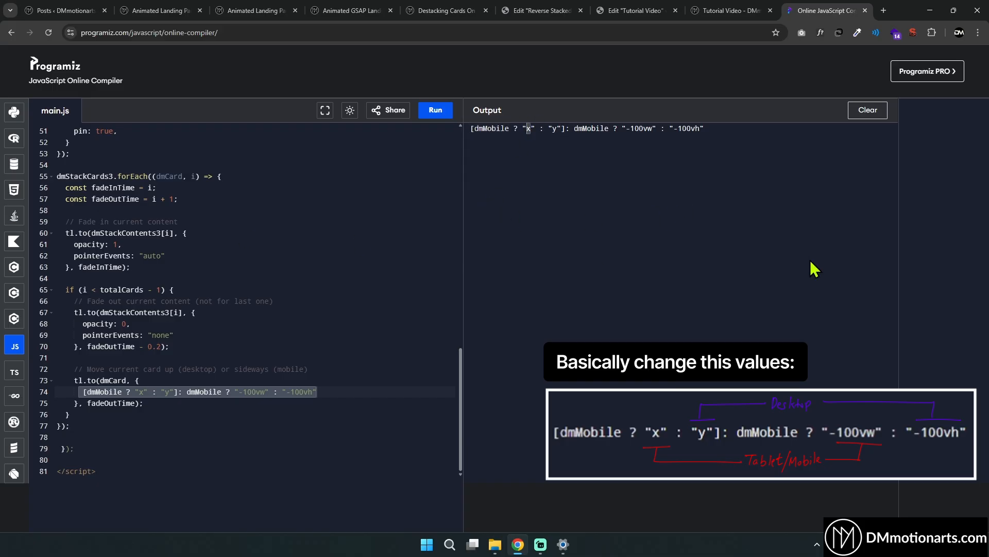
pyautogui.doubleClick(554, 128)
pyautogui.doubleClick(492, 128)
pyautogui.doubleClick(528, 128)
pyautogui.doubleClick(492, 129)
pyautogui.doubleClick(555, 128)
# Write the tablet/mobile movement as the note x:-100vw below the pasted line
pyautogui.click(534, 164)
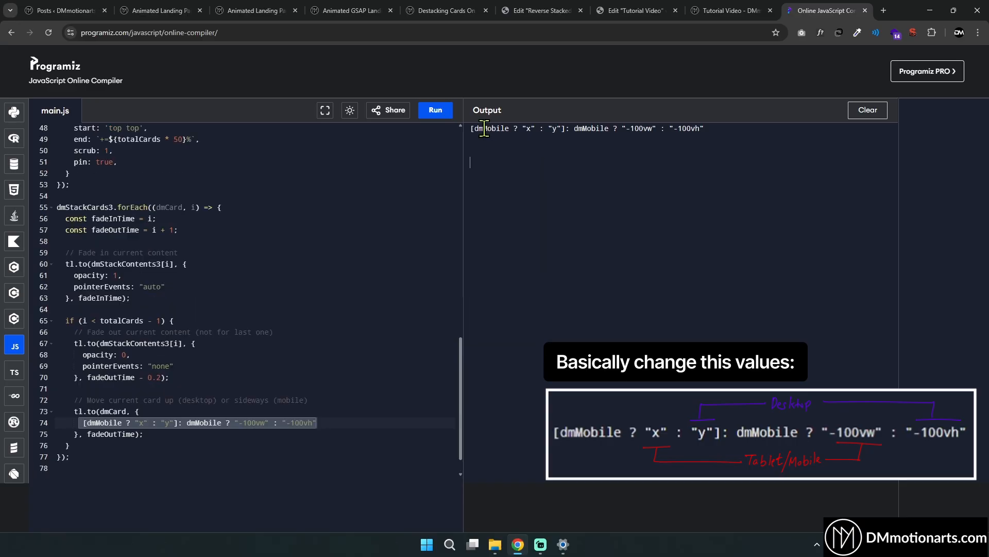
pyautogui.write('x:')
pyautogui.doubleClick(567, 128)
pyautogui.click(480, 162)
pyautogui.doubleClick(590, 129)
pyautogui.moveTo(627, 129); pyautogui.dragTo(653, 129)
pyautogui.click(539, 165)
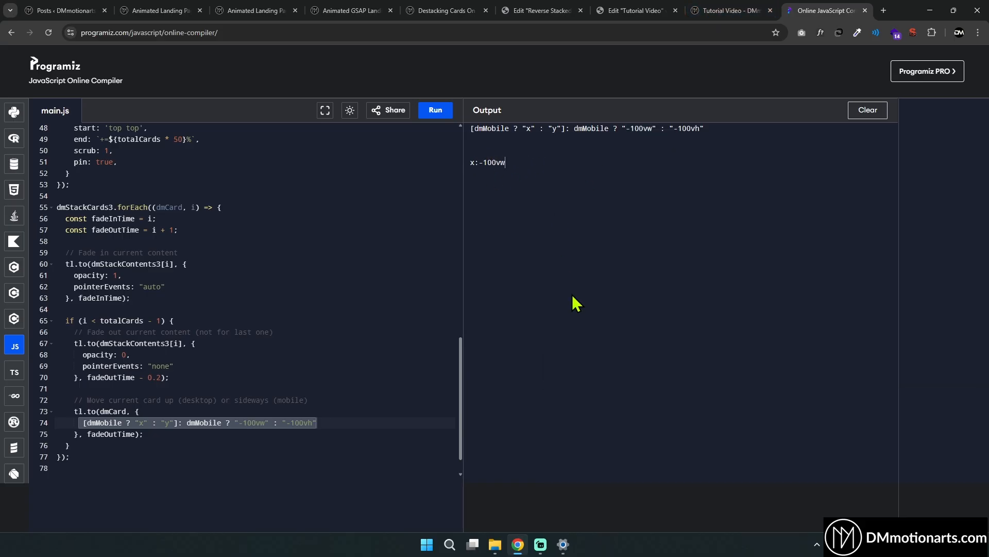
# Remove the minus sign from the note and from the pasted line's tablet/mobile value so both use 100vw
pyautogui.click(479, 163)
pyautogui.press('BackSpace')
pyautogui.click(631, 128)
pyautogui.press('BackSpace')
# Replace the note with the desktop movement y:-100vh and check the cards in the Elementor editor
pyautogui.click(475, 129)
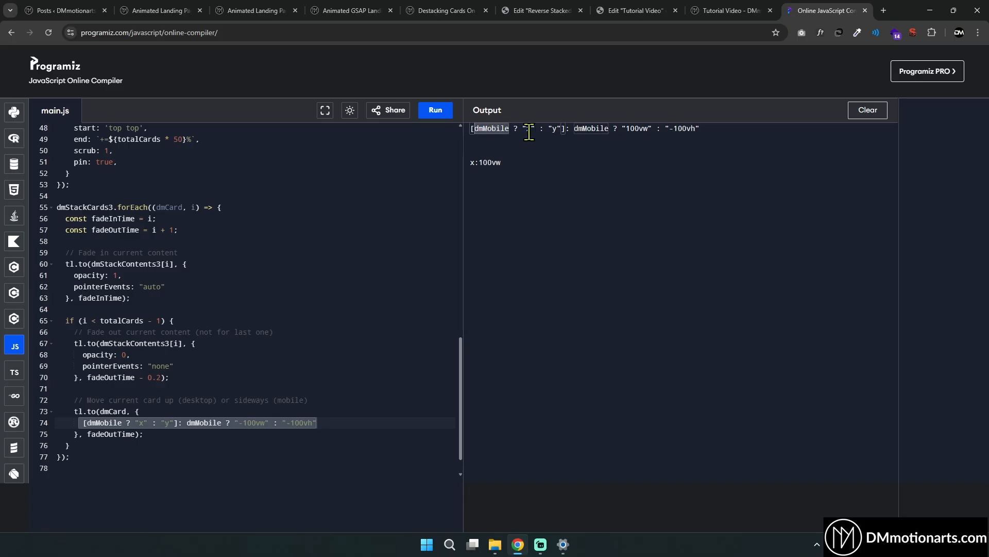
pyautogui.click(554, 128)
pyautogui.click(477, 163)
pyautogui.moveTo(477, 163); pyautogui.dragTo(469, 165)
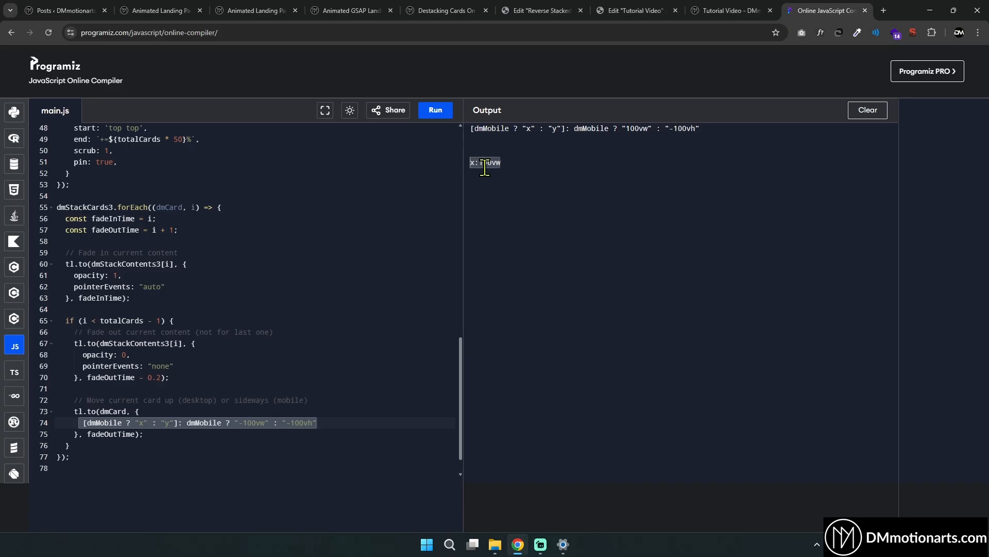
pyautogui.press('BackSpace')
pyautogui.moveTo(669, 128); pyautogui.dragTo(697, 129)
pyautogui.click(521, 159)
pyautogui.click(628, 10)
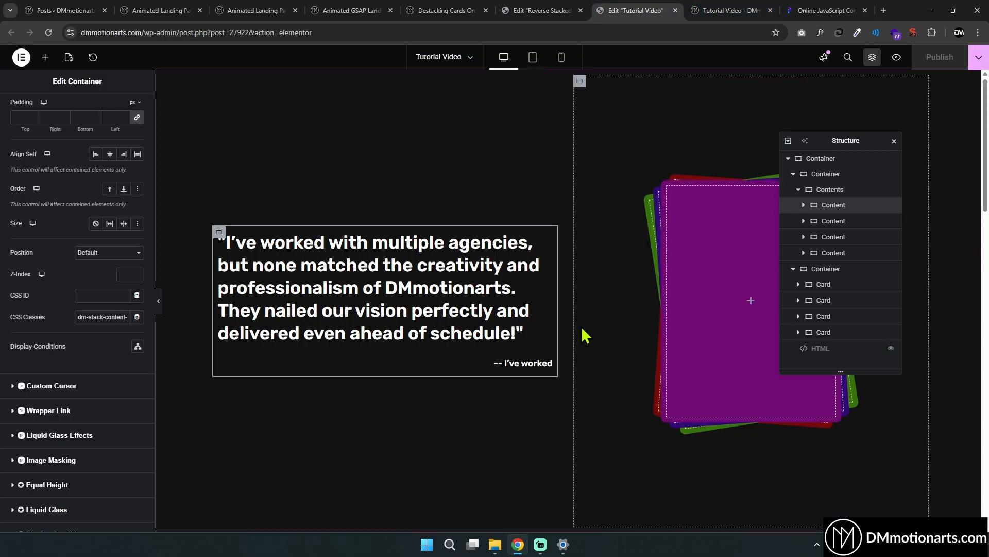
pyautogui.click(825, 10)
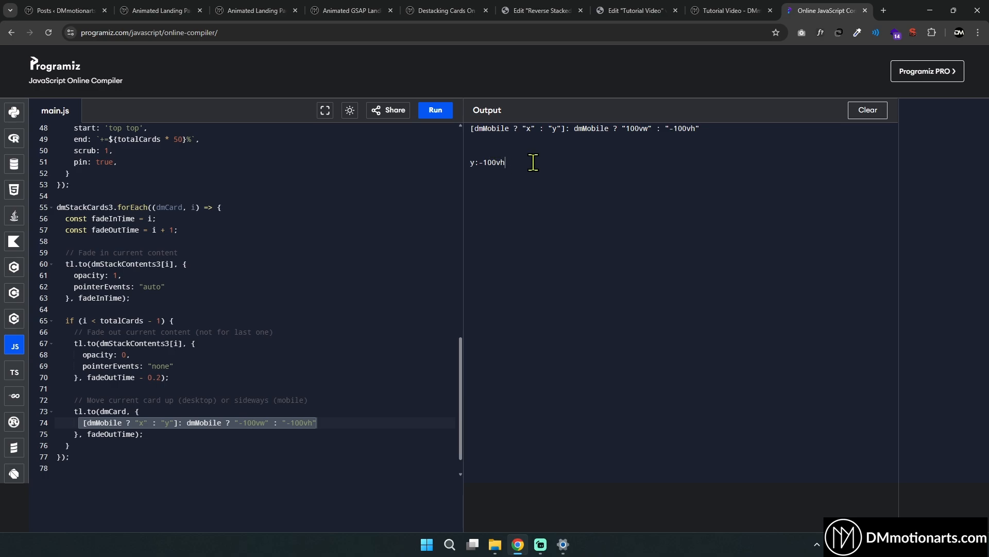
# Set the pasted line's desktop value to 100vh and delete the note below it
pyautogui.click(484, 163)
pyautogui.press('BackSpace')
pyautogui.moveTo(526, 166); pyautogui.dragTo(468, 168)
pyautogui.press('BackSpace')
# Set the pasted line's tablet/mobile axis to y with the value 100vh, and return to the Elementor editor
pyautogui.doubleClick(494, 128)
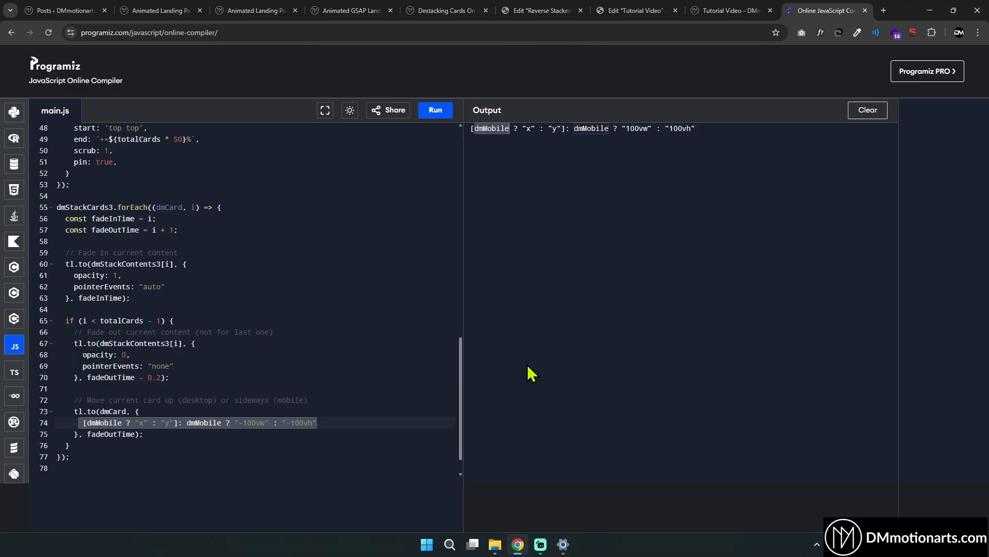
pyautogui.click(528, 131)
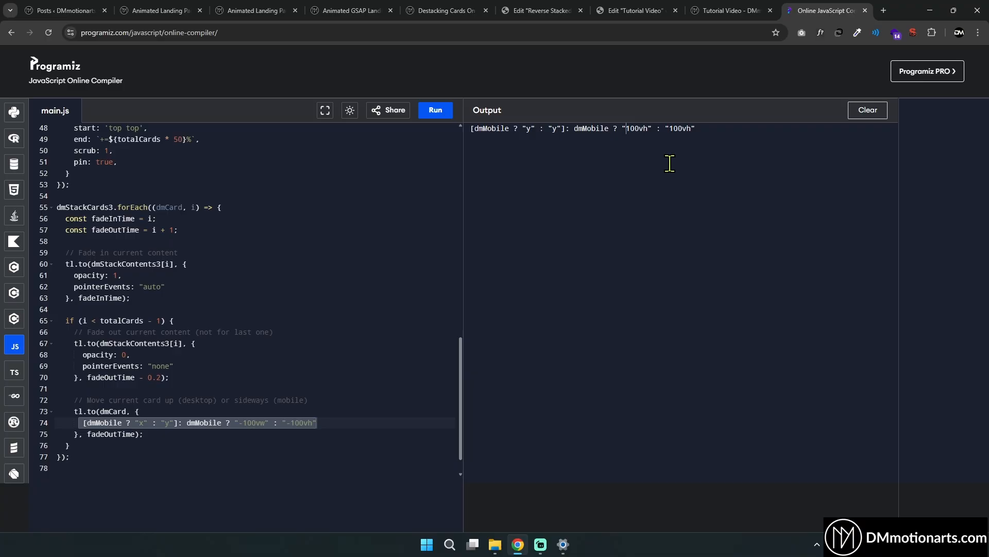
pyautogui.write('-')
pyautogui.press('BackSpace')
pyautogui.click(637, 11)
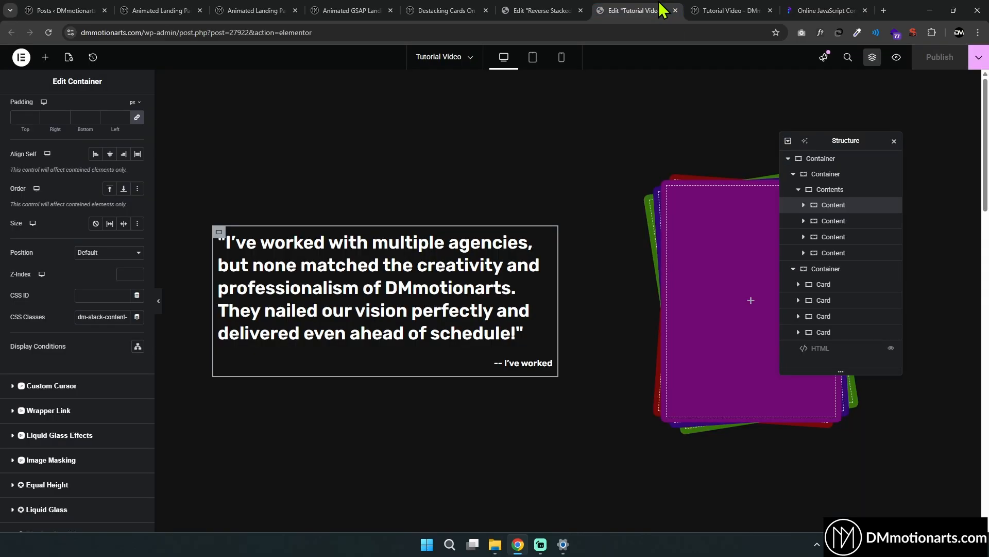
# Set the outermost container's overflow to Hidden and check how the stacked cards move in the editor
pyautogui.click(824, 159)
pyautogui.click(49, 505)
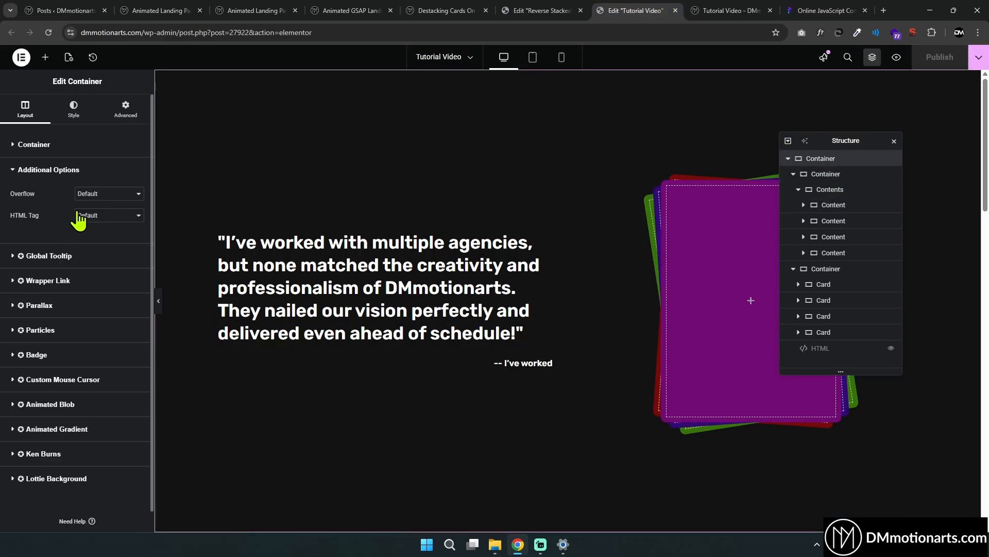
pyautogui.click(106, 194)
pyautogui.click(85, 216)
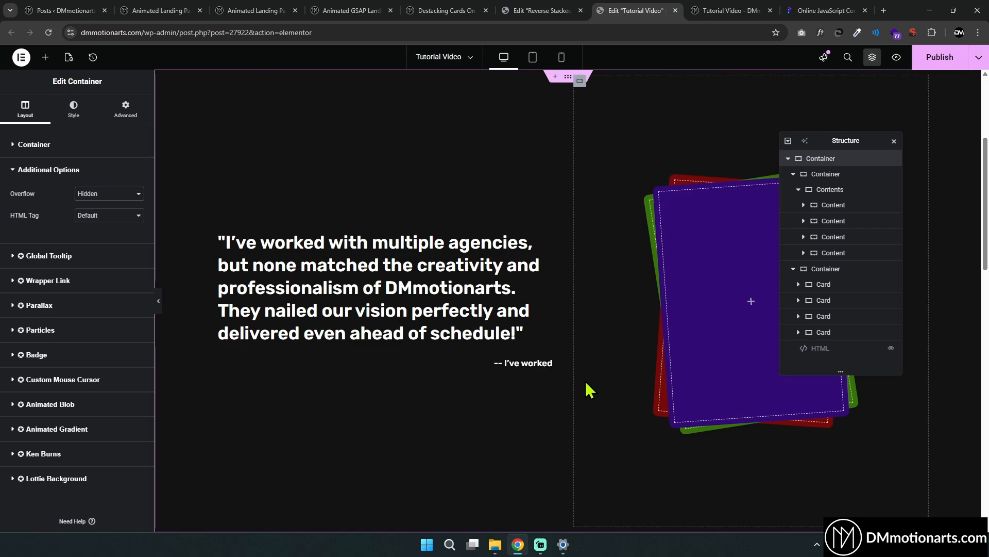
pyautogui.scroll(-5, 671, 252)
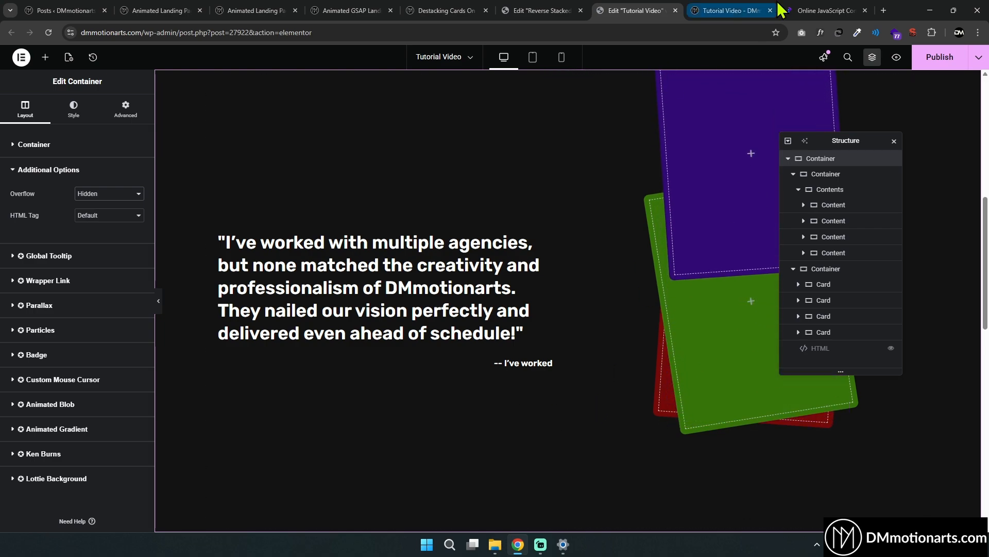
# In the JavaScript compiler, set the pasted line's desktop axis to x with the value 100vw
pyautogui.click(824, 10)
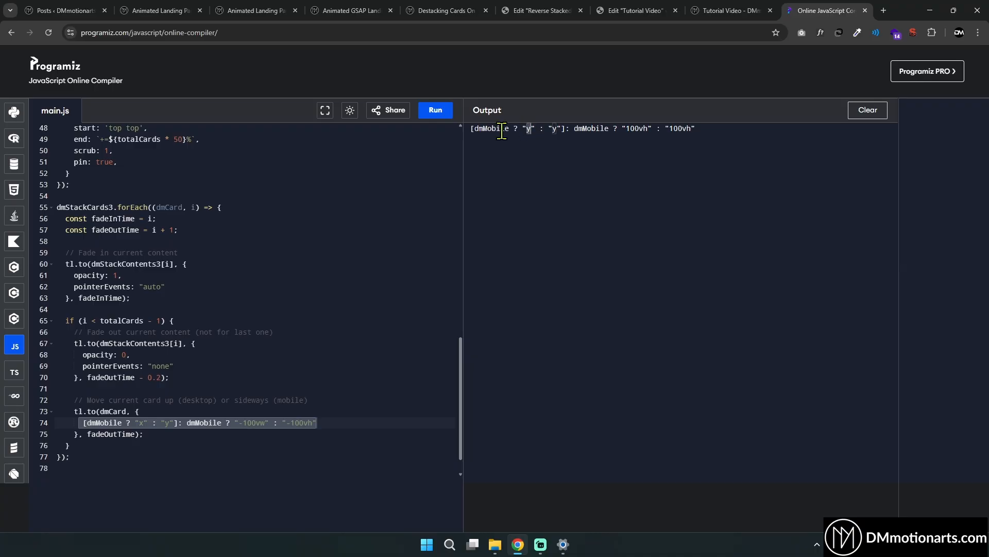
pyautogui.click(556, 129)
pyautogui.moveTo(628, 128); pyautogui.dragTo(647, 128)
pyautogui.click(647, 129)
pyautogui.moveTo(529, 130); pyautogui.dragTo(531, 131)
pyautogui.moveTo(623, 130); pyautogui.dragTo(652, 130)
pyautogui.moveTo(550, 128); pyautogui.dragTo(563, 127)
pyautogui.moveTo(670, 129); pyautogui.dragTo(696, 128)
pyautogui.click(695, 129)
pyautogui.click(690, 128)
pyautogui.click(672, 128)
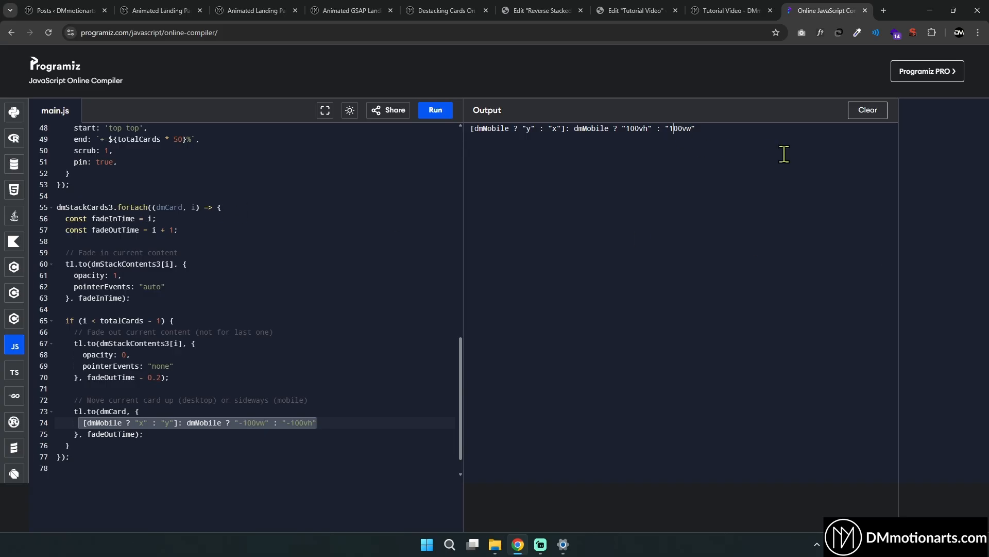
# Compare the pasted line with the card preview and change its desktop value to -100vw
pyautogui.doubleClick(479, 129)
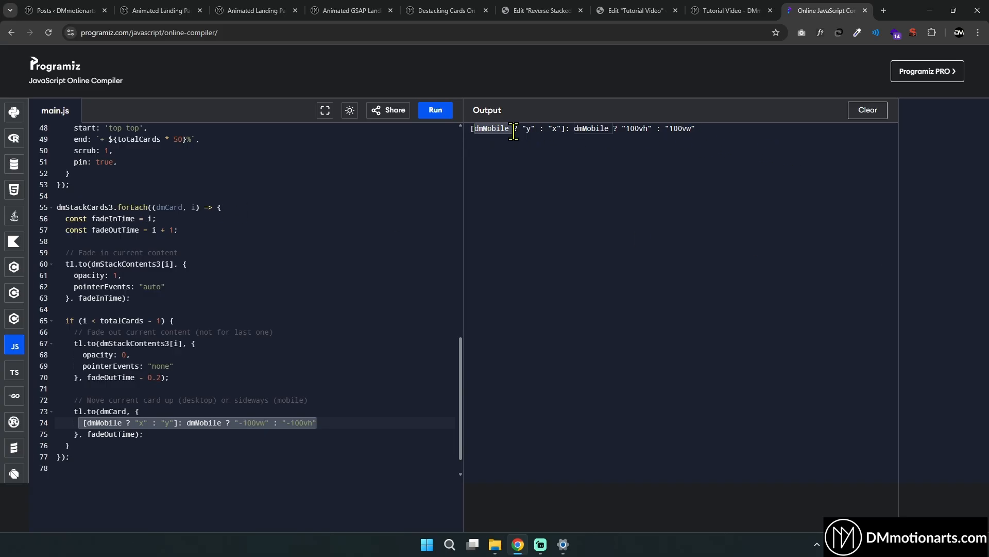
pyautogui.click(551, 130)
pyautogui.moveTo(669, 130); pyautogui.dragTo(693, 131)
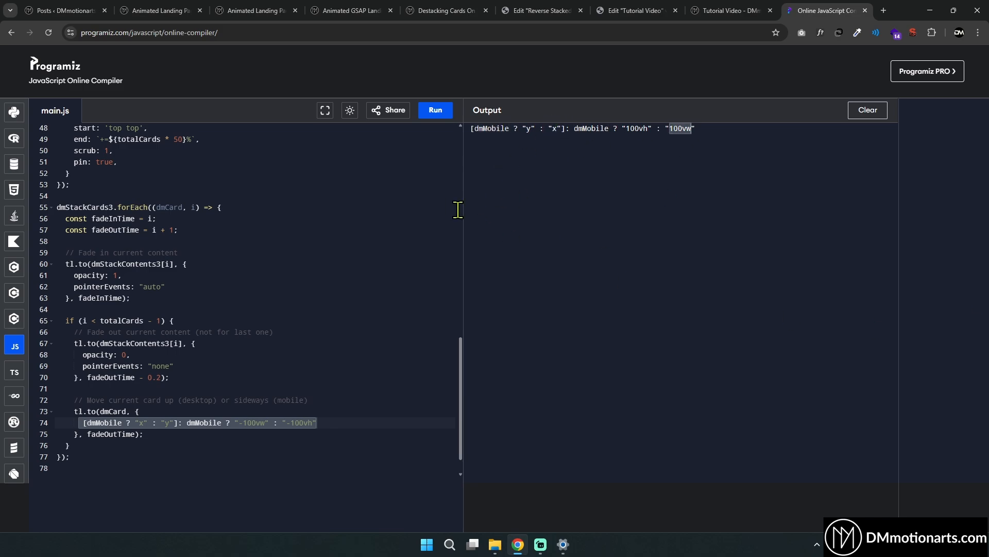
pyautogui.click(731, 10)
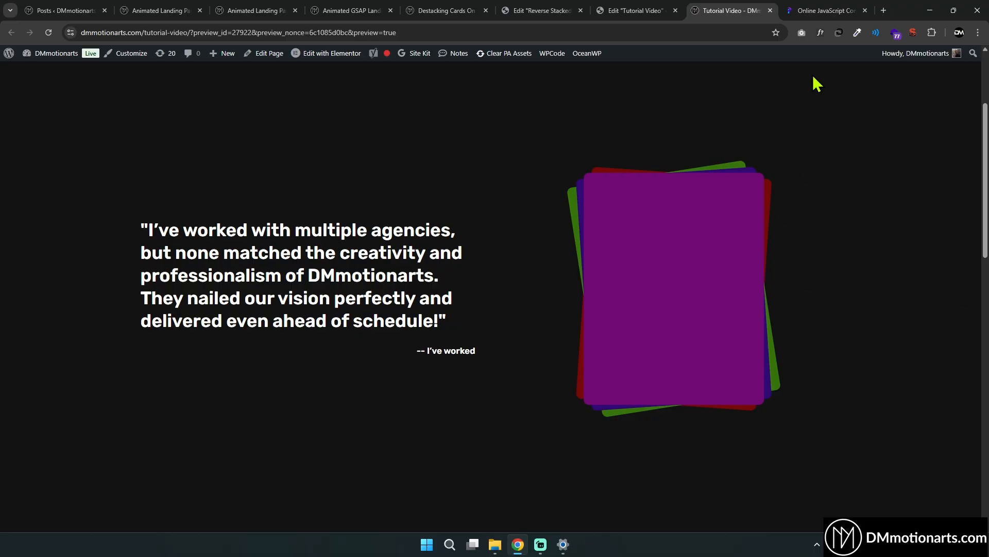
pyautogui.click(827, 10)
pyautogui.click(681, 130)
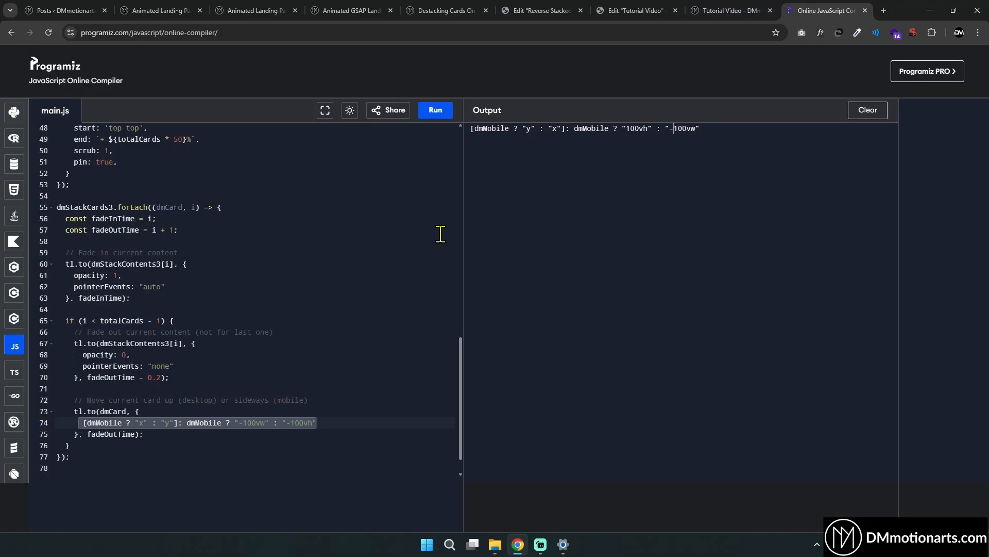
# Examine the axis, value and unit pairs for tablet/mobile and desktop in the pasted movement line
pyautogui.moveTo(669, 129); pyautogui.dragTo(696, 129)
pyautogui.moveTo(522, 128); pyautogui.dragTo(535, 129)
pyautogui.moveTo(621, 129); pyautogui.dragTo(653, 128)
pyautogui.moveTo(548, 129); pyautogui.dragTo(561, 129)
pyautogui.moveTo(671, 129); pyautogui.dragTo(706, 130)
pyautogui.click(700, 129)
pyautogui.moveTo(686, 129); pyautogui.dragTo(697, 129)
# Examine the multiplier in the ScrollTrigger end setting and check the card scroll length in the page preview
pyautogui.scroll(3, 404, 238)
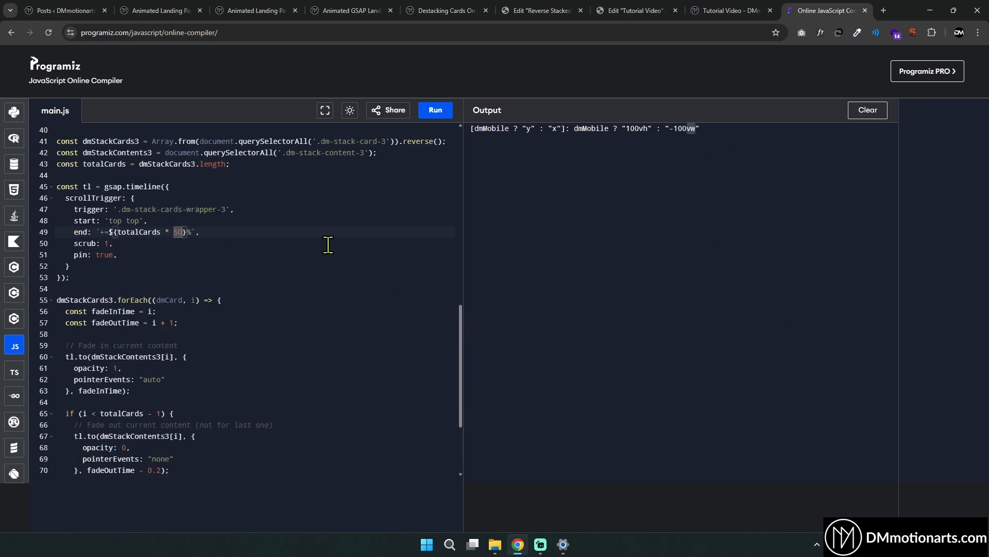
pyautogui.doubleClick(178, 232)
pyautogui.click(727, 11)
pyautogui.scroll(-5, 486, 349)
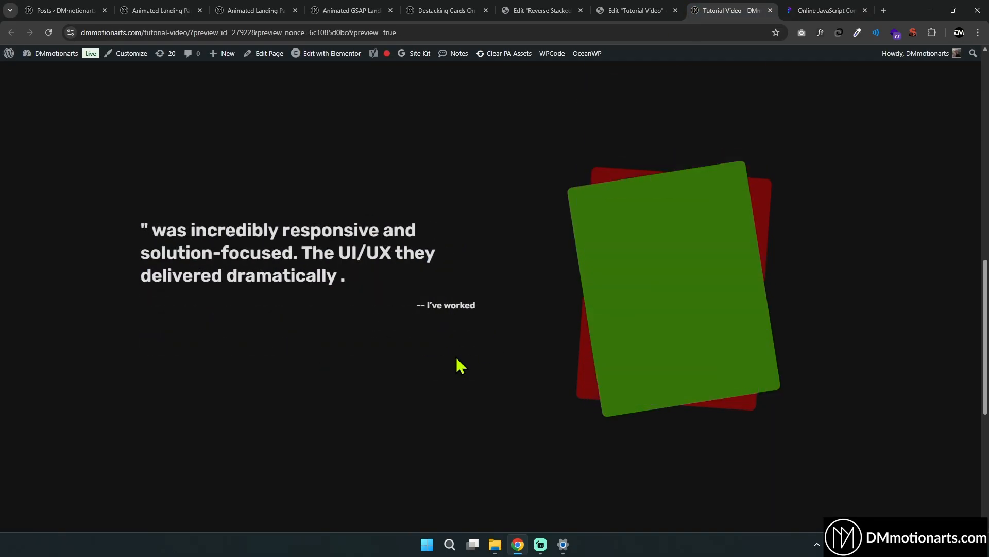
pyautogui.scroll(3, 457, 365)
pyautogui.click(825, 11)
pyautogui.click(732, 10)
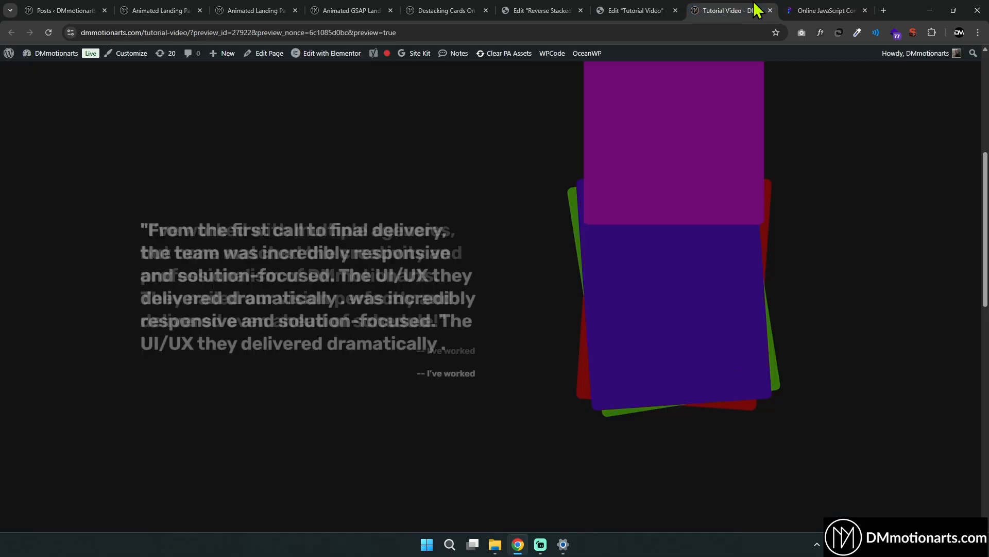
# Review the full code in the compiler and compare the pasted movement line with the original card movement line
pyautogui.click(803, 9)
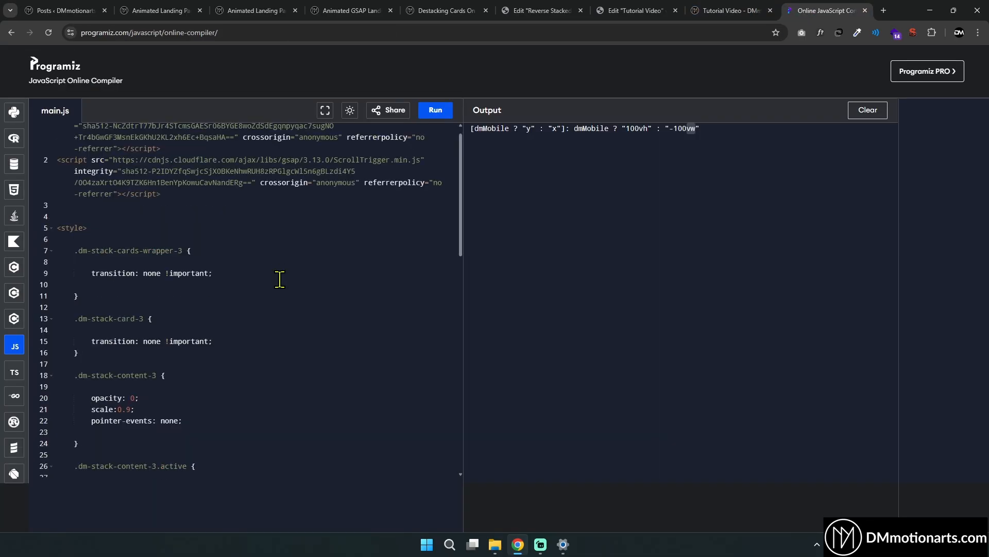
pyautogui.scroll(1, 280, 279)
pyautogui.scroll(-9, 279, 278)
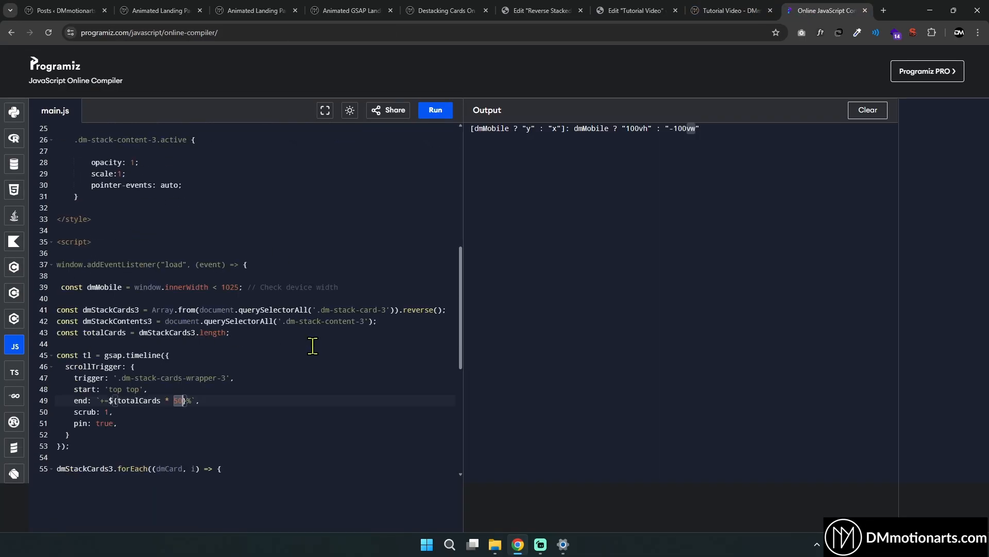
pyautogui.scroll(-4, 310, 341)
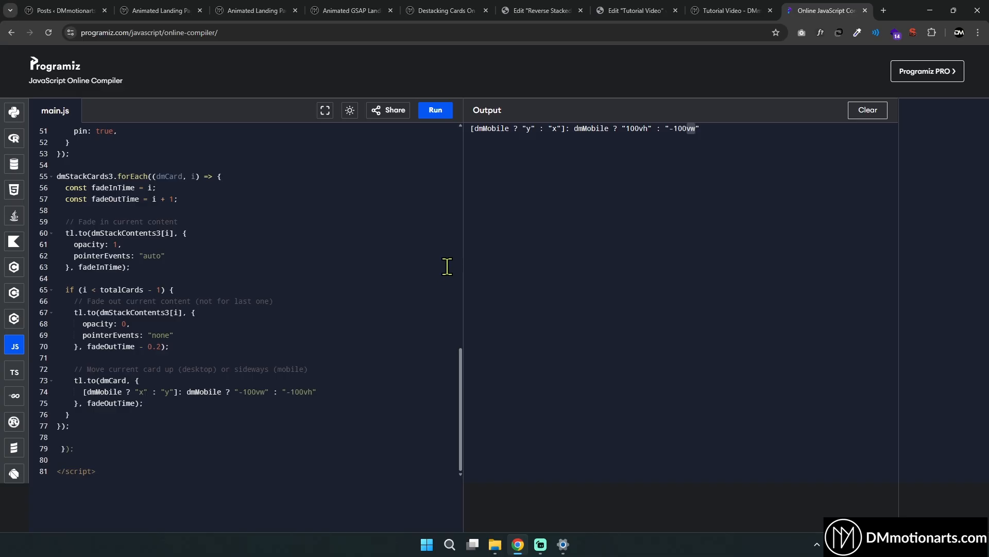
pyautogui.doubleClick(498, 129)
pyautogui.click(480, 128)
pyautogui.moveTo(474, 129); pyautogui.dragTo(717, 125)
pyautogui.click(718, 125)
pyautogui.doubleClick(529, 128)
pyautogui.doubleClick(254, 392)
pyautogui.doubleClick(302, 391)
pyautogui.scroll(5, 370, 380)
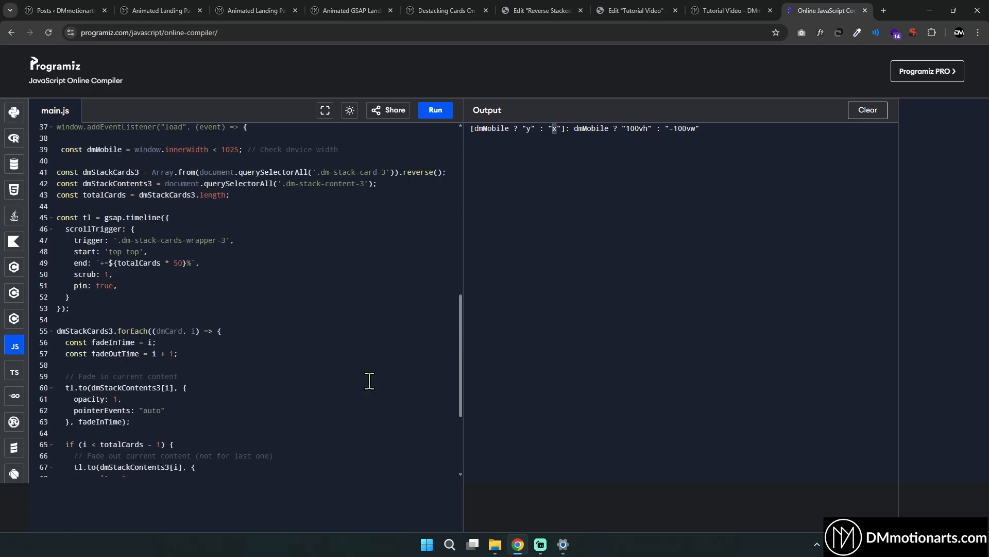